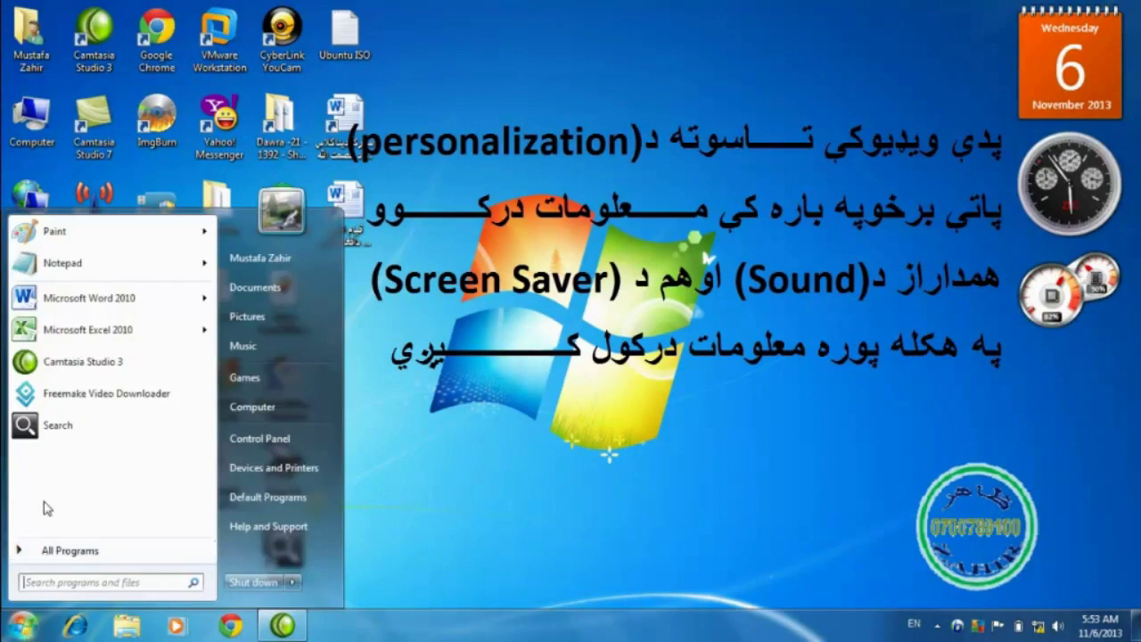
# Step: Apply the Architecture theme in the Control Panel's Personalization settings and check it on the desktop
pyautogui.click(266, 443)
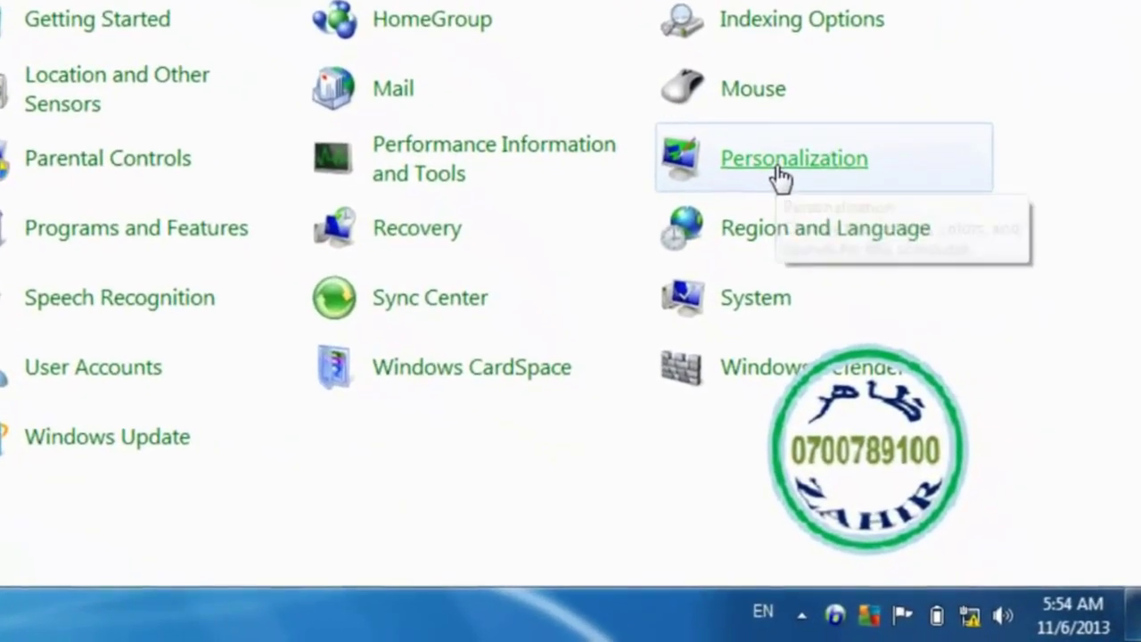
pyautogui.click(780, 174)
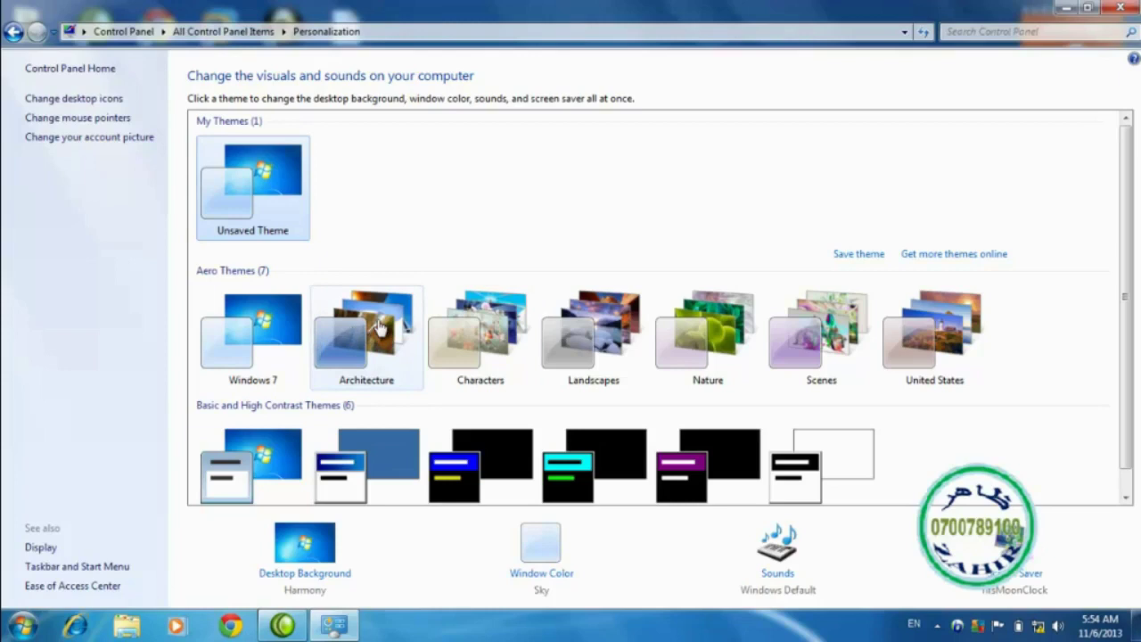
pyautogui.click(381, 326)
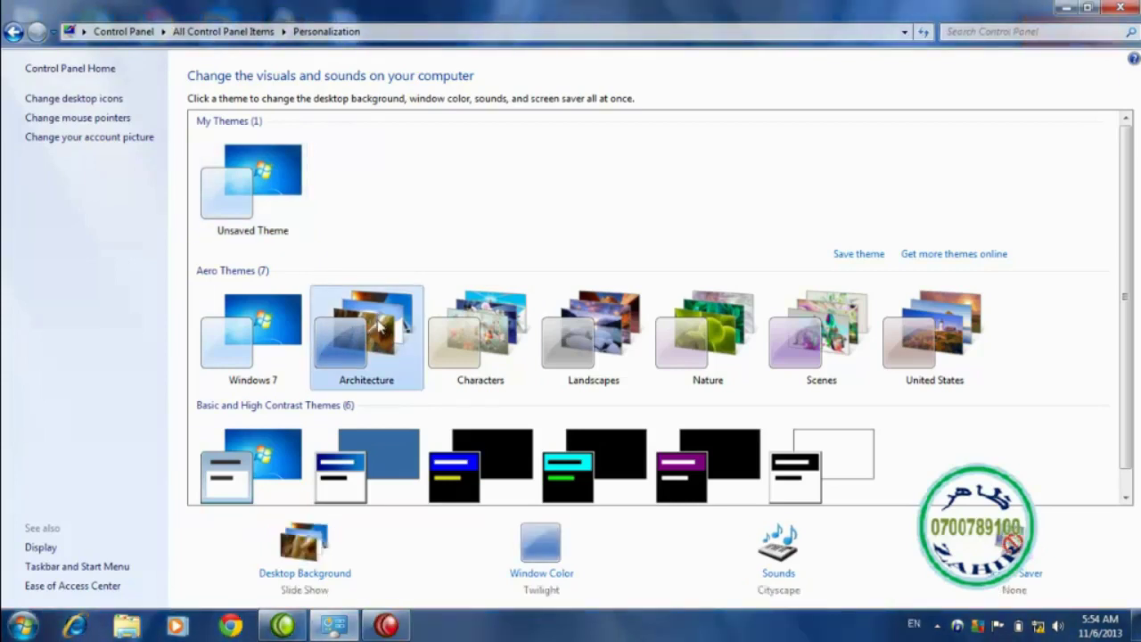
pyautogui.click(1068, 8)
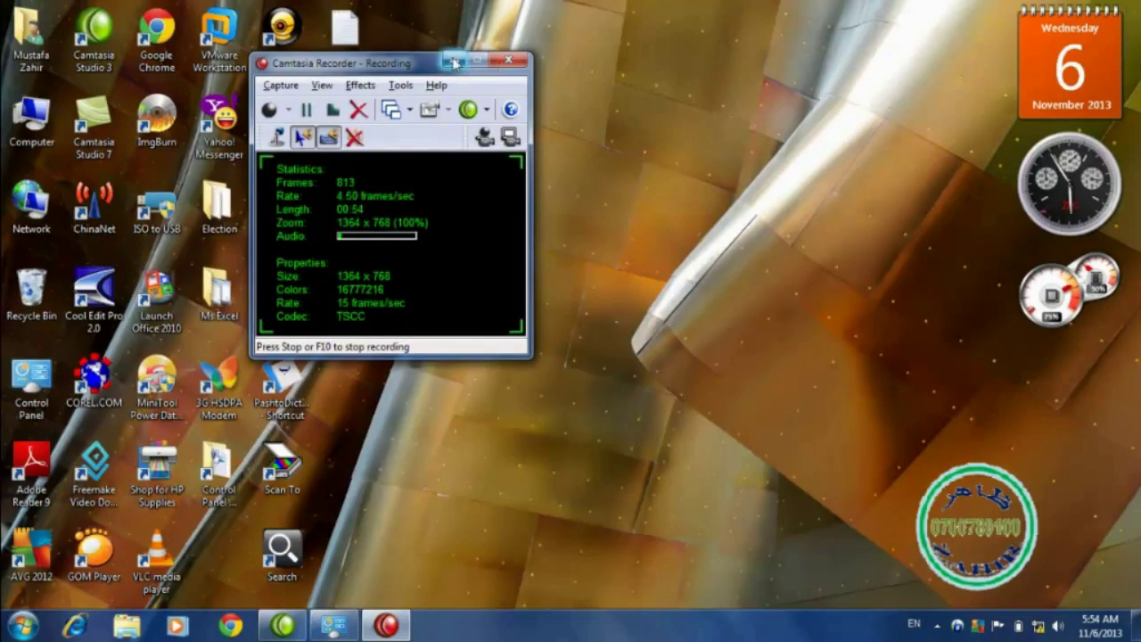
pyautogui.click(454, 62)
pyautogui.click(334, 626)
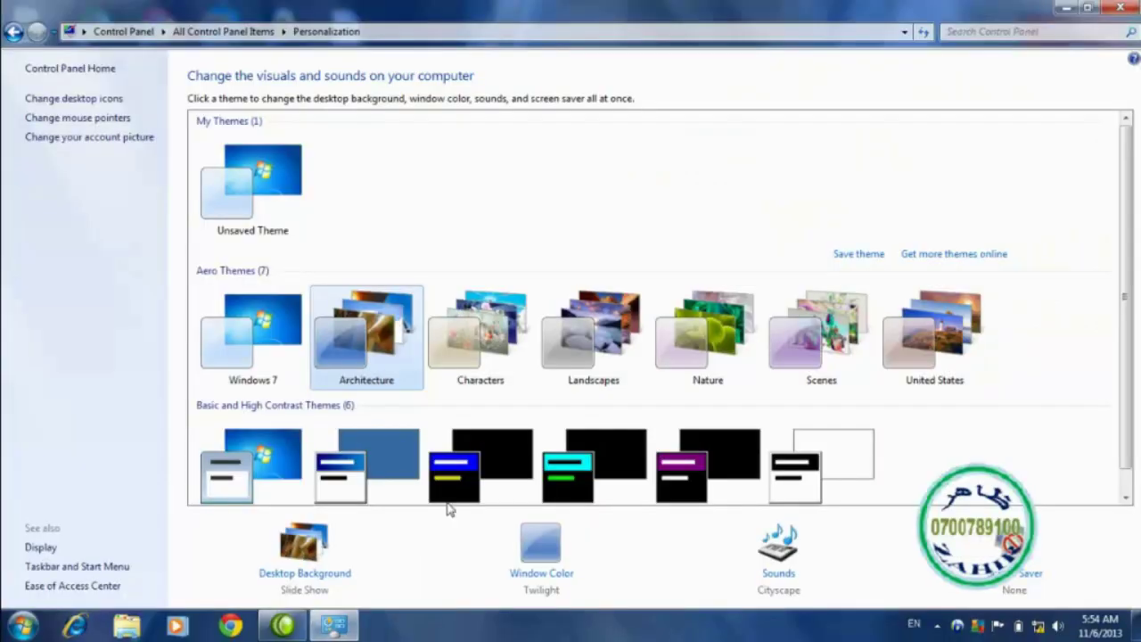
# Step: Apply the Windows 7 theme, then set the United States hay bale picture as the desktop background and check the desktop
pyautogui.click(267, 332)
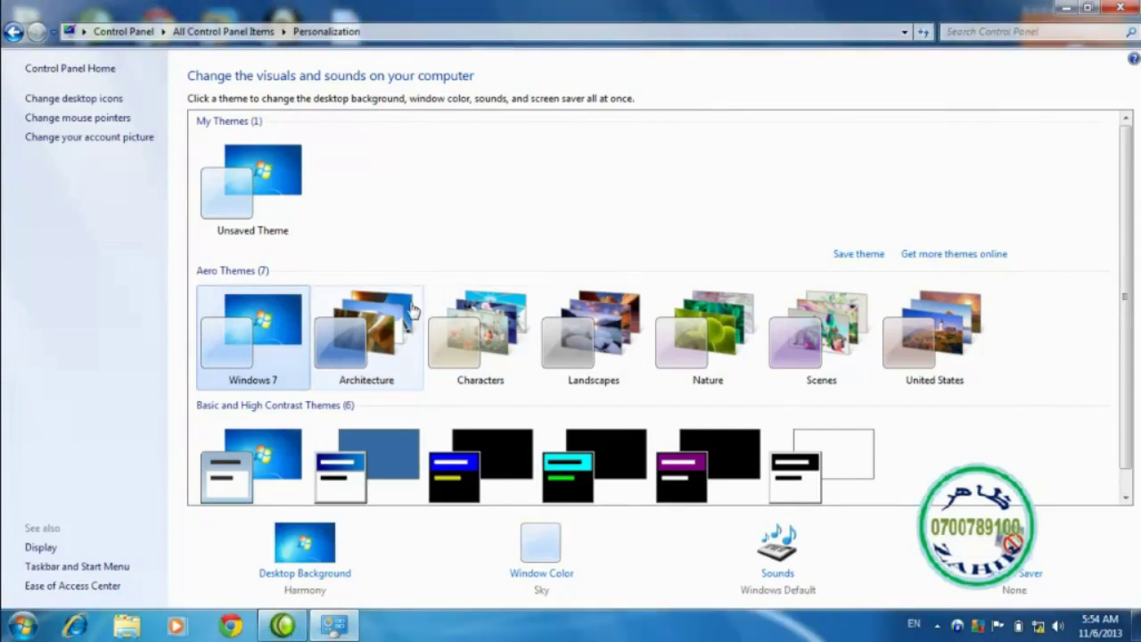
pyautogui.click(317, 575)
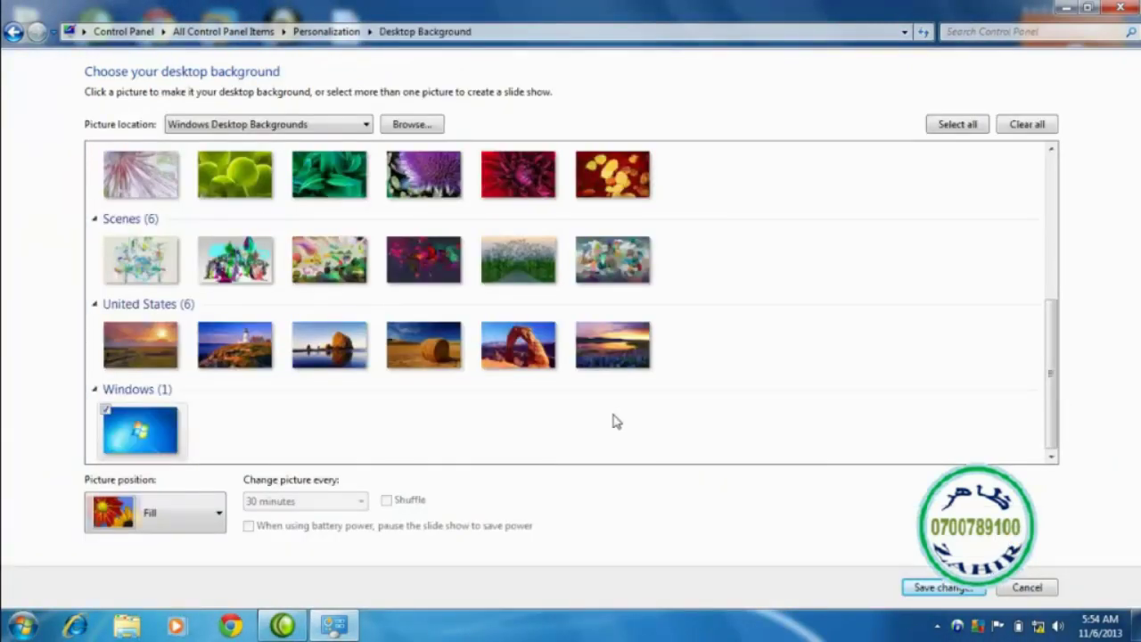
pyautogui.scroll(5, 687, 388)
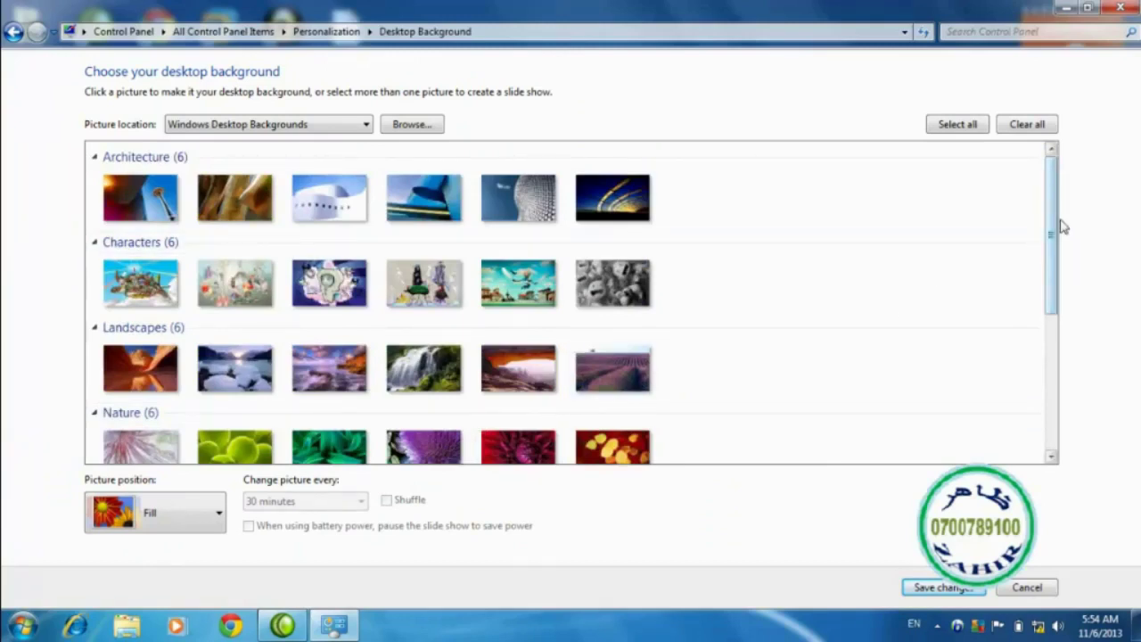
pyautogui.moveTo(1052, 220); pyautogui.dragTo(1054, 365)
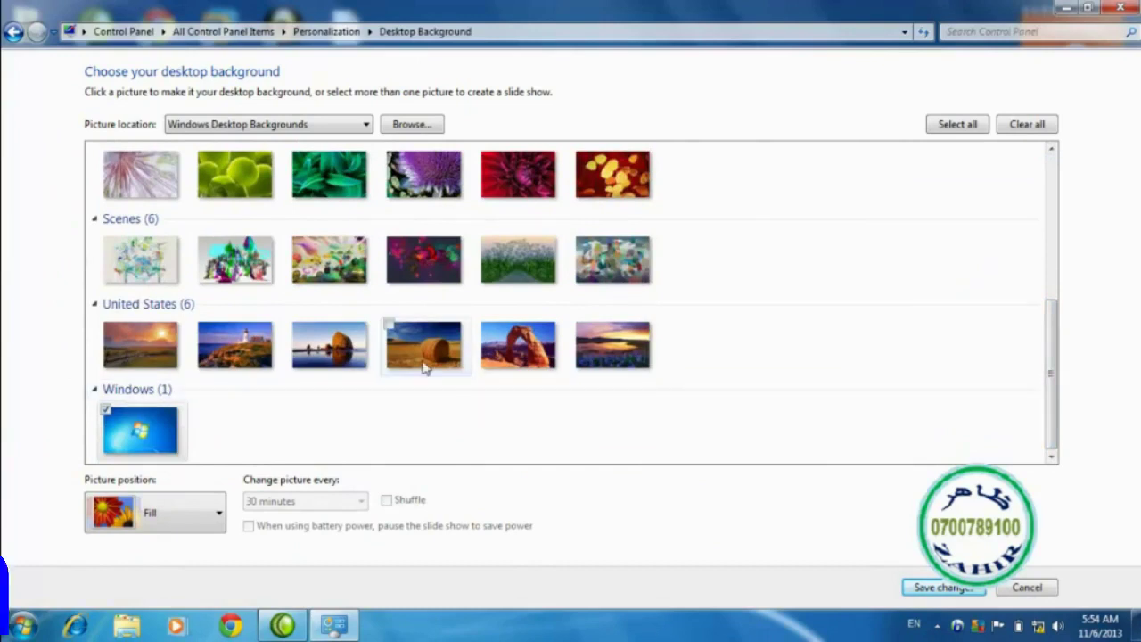
pyautogui.click(388, 329)
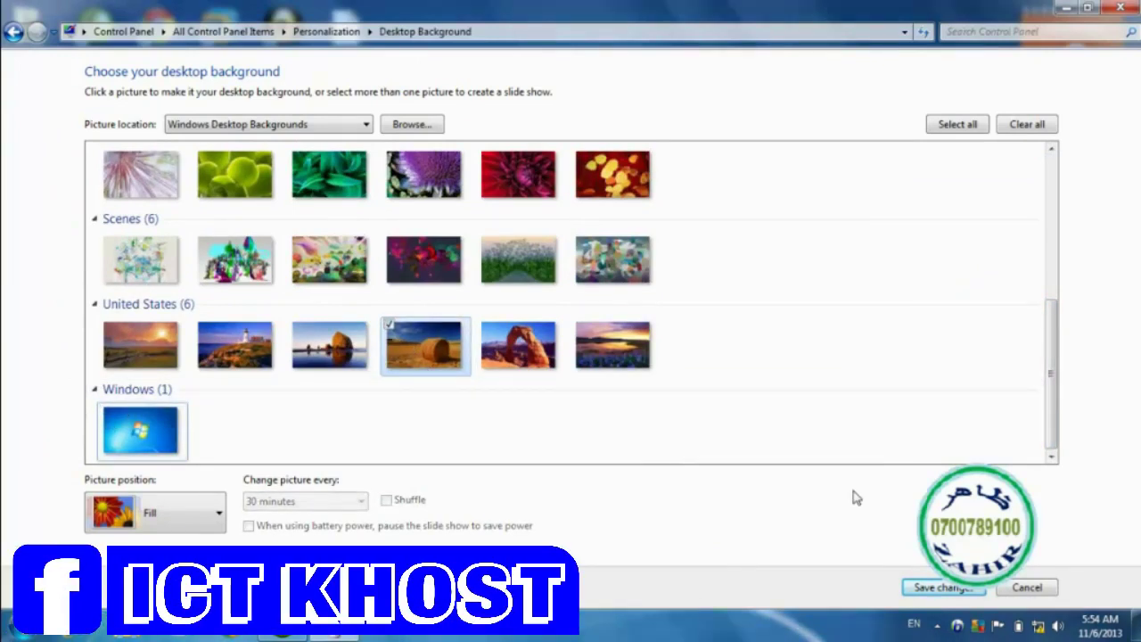
pyautogui.click(941, 589)
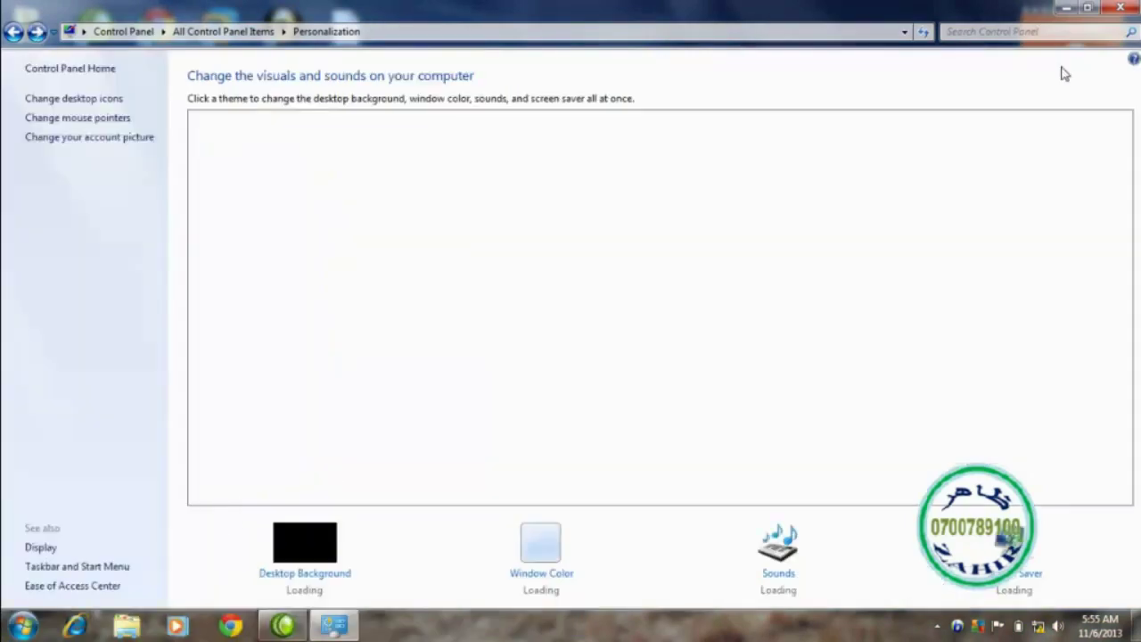
pyautogui.click(1066, 8)
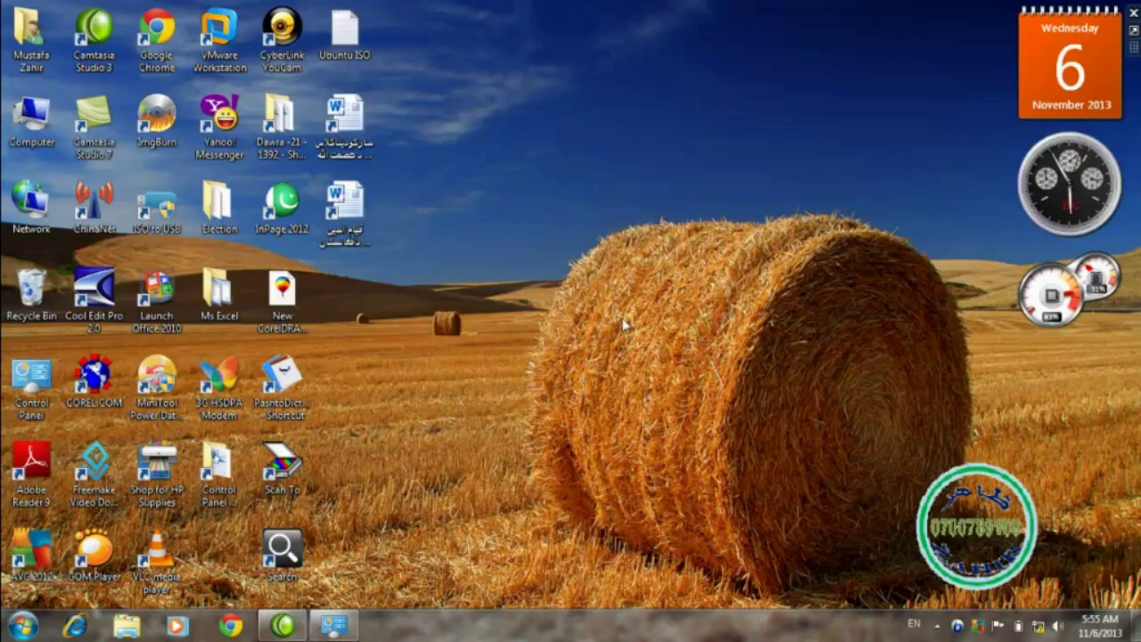
pyautogui.click(334, 626)
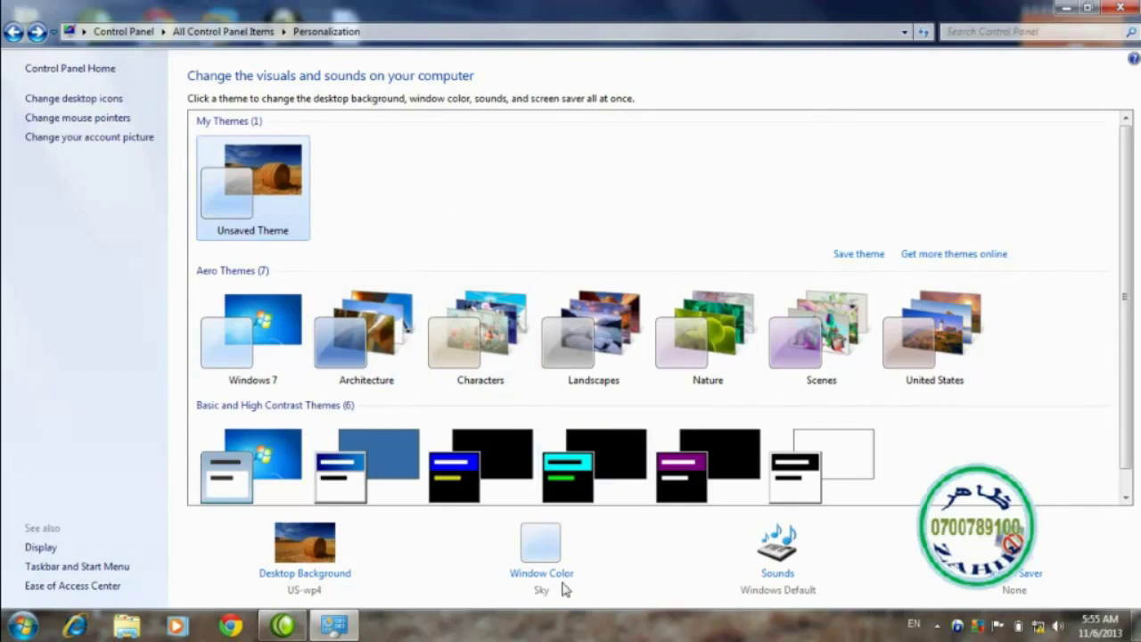
# Step: Set the window color to Fuchsia and save the change
pyautogui.click(542, 573)
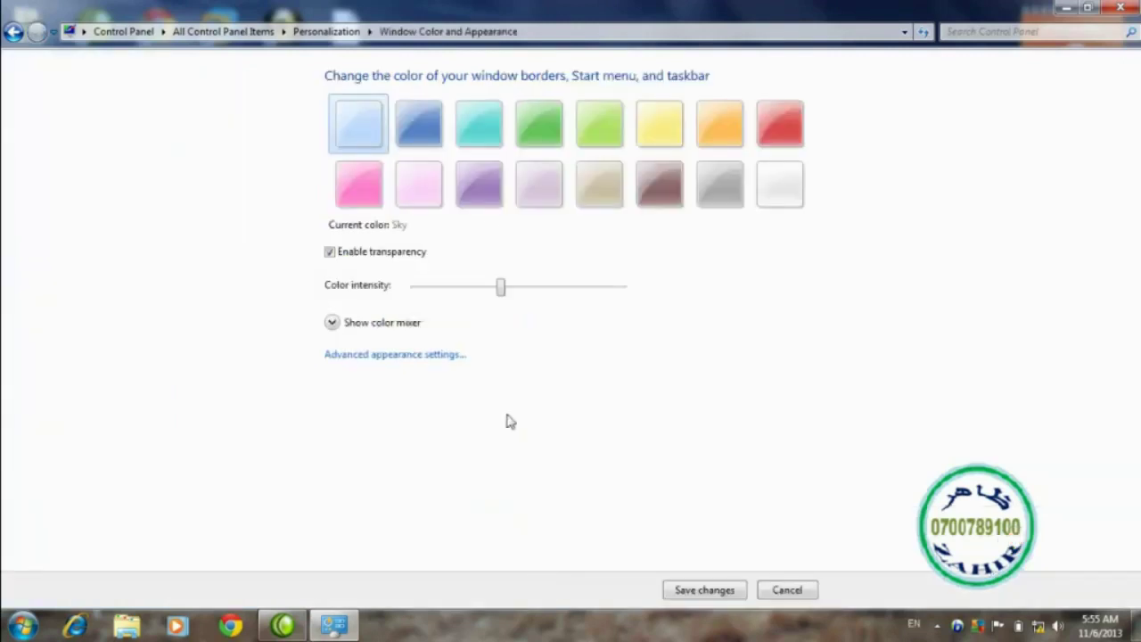
pyautogui.click(370, 198)
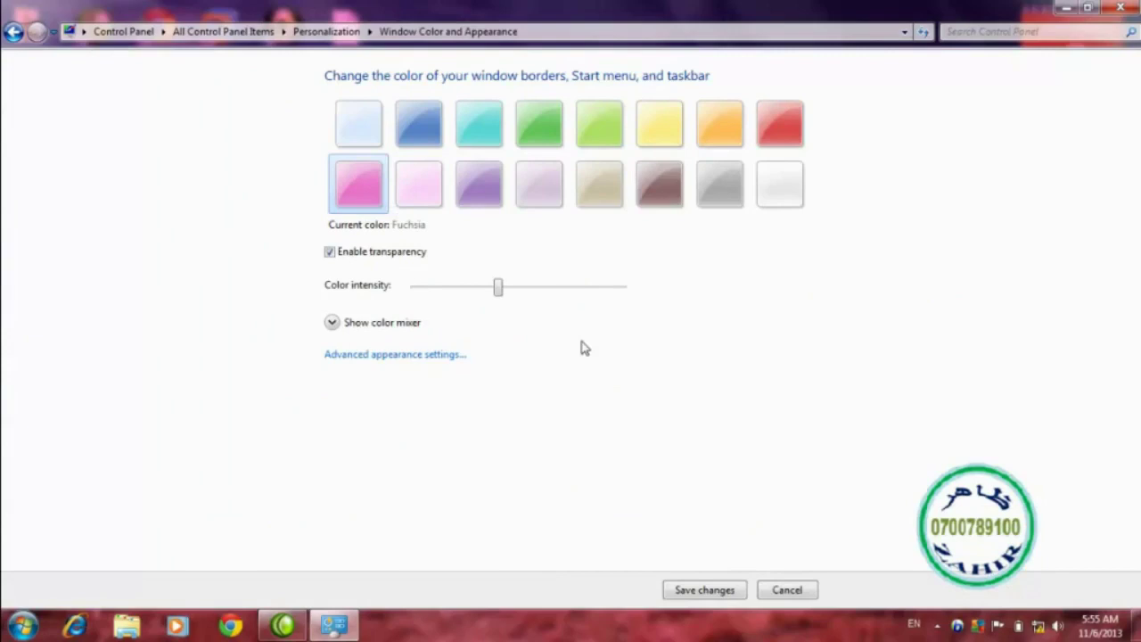
pyautogui.click(698, 591)
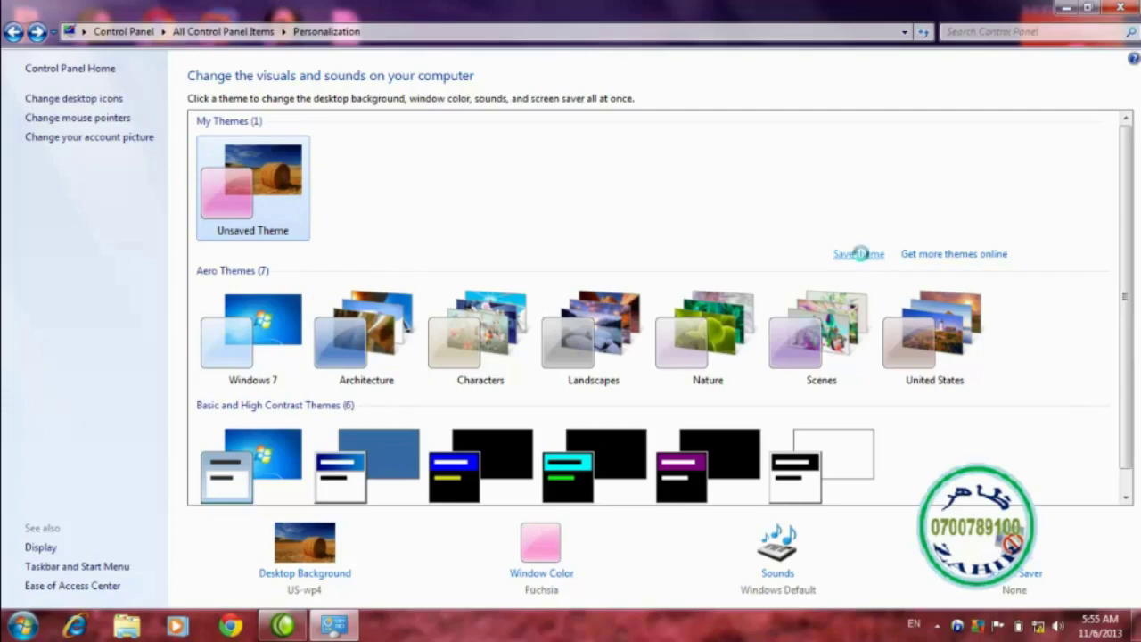
# Step: Save the customized unsaved theme, entering the owner's surname as the theme name
pyautogui.click(858, 255)
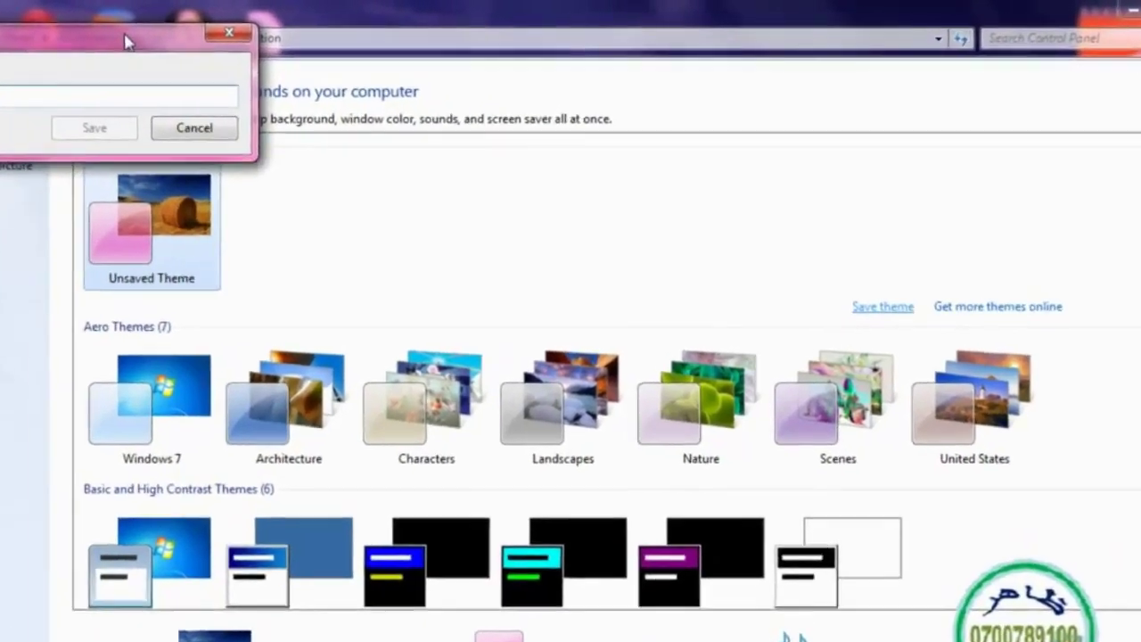
pyautogui.moveTo(202, 36); pyautogui.dragTo(654, 152)
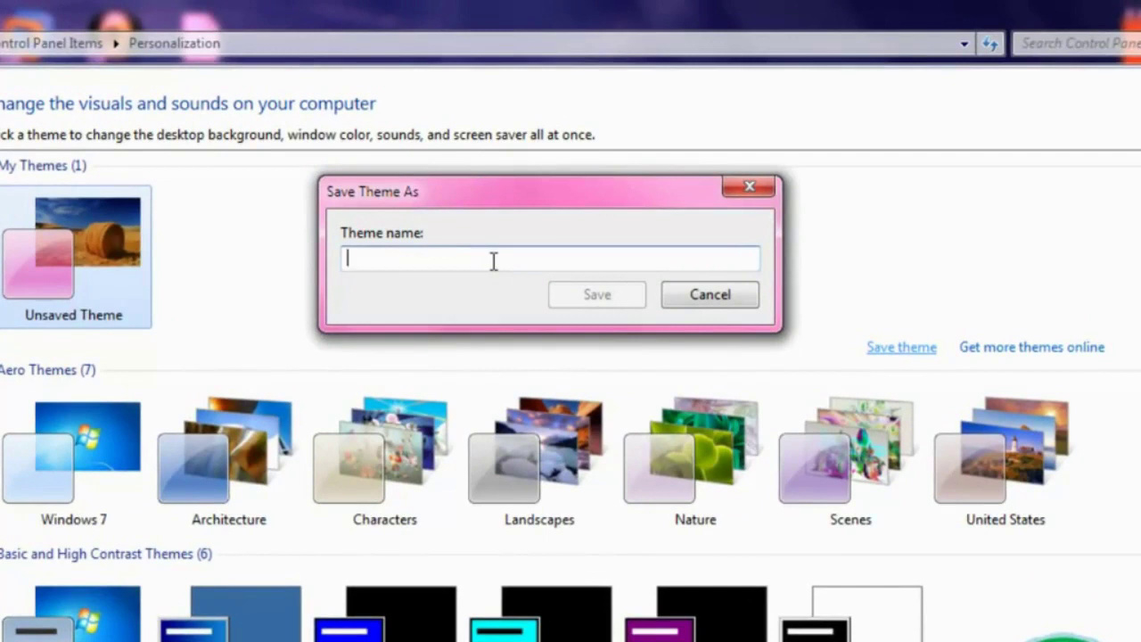
pyautogui.write('Zahir')
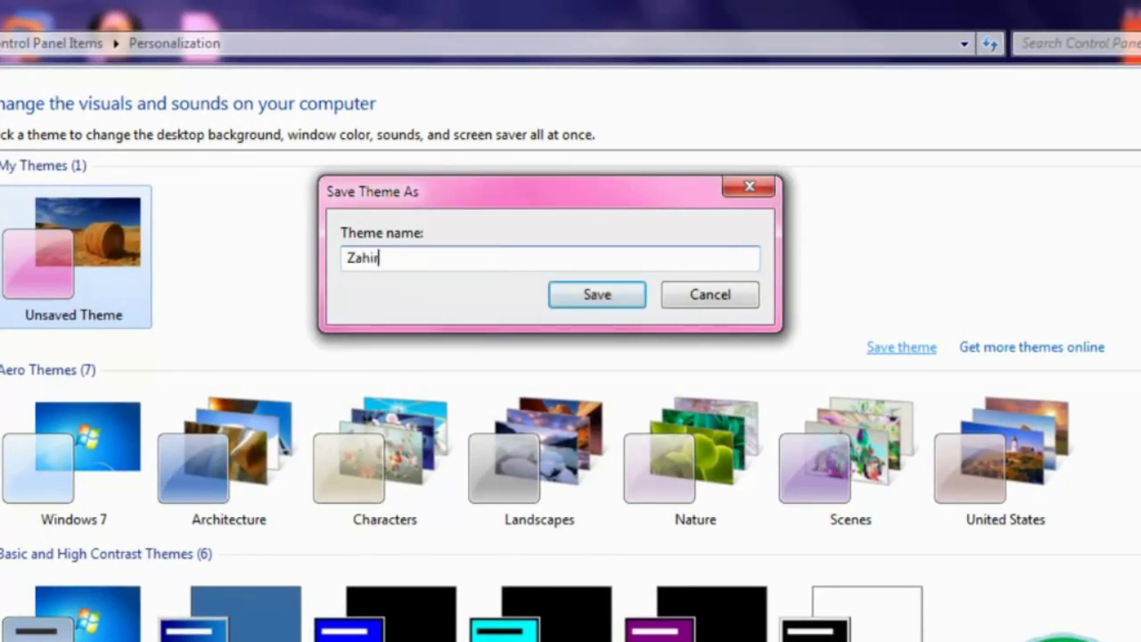
pyautogui.click(575, 307)
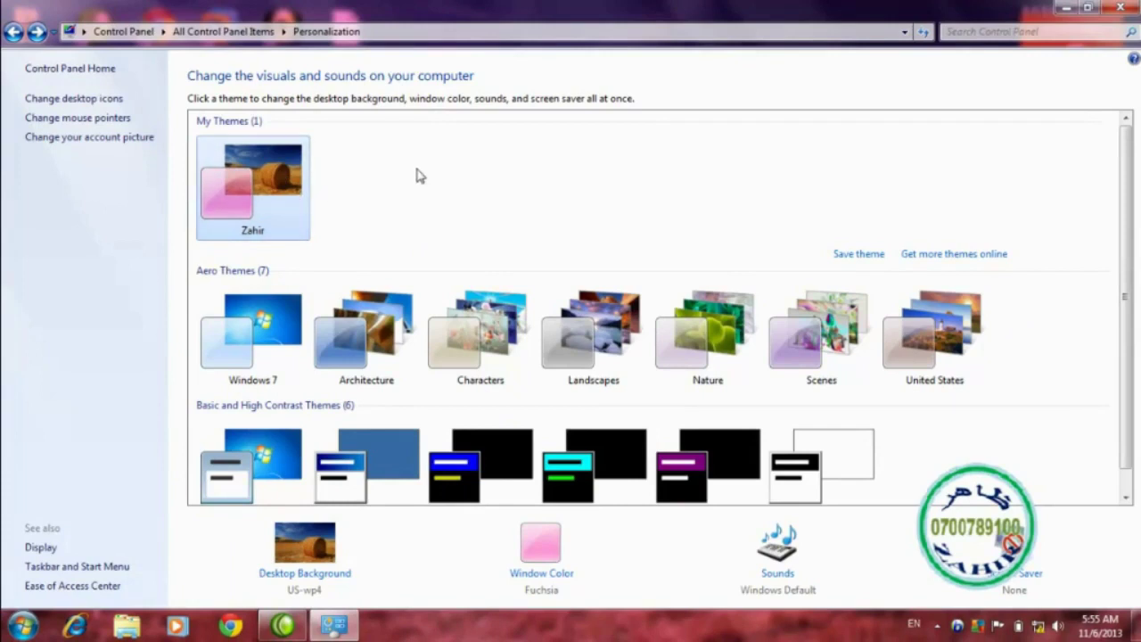
pyautogui.rightClick(230, 164)
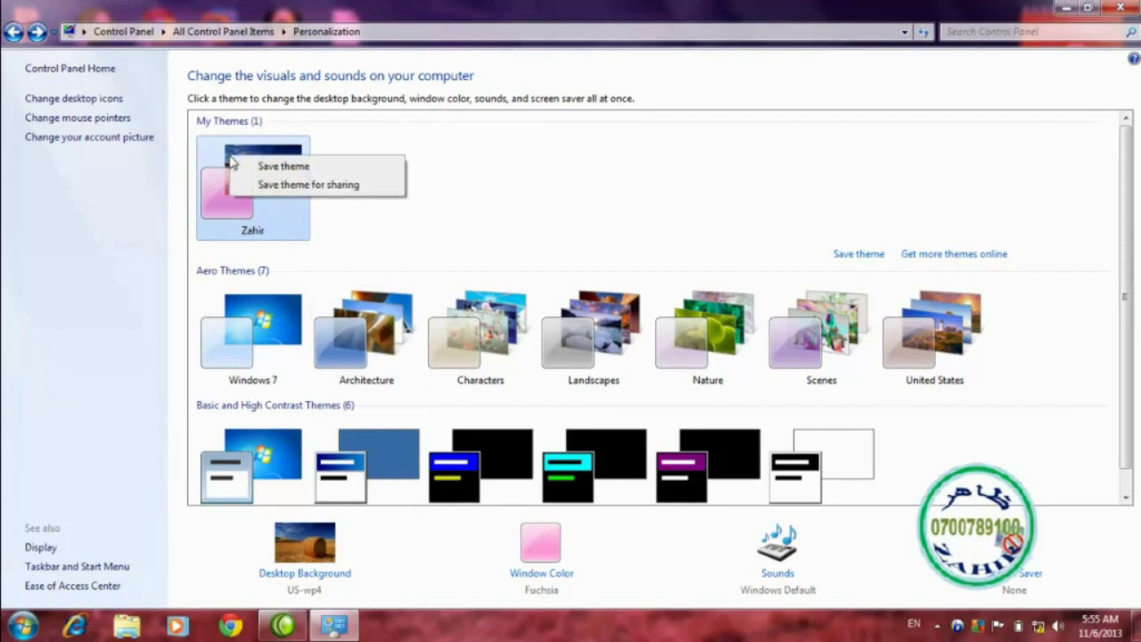
pyautogui.click(259, 166)
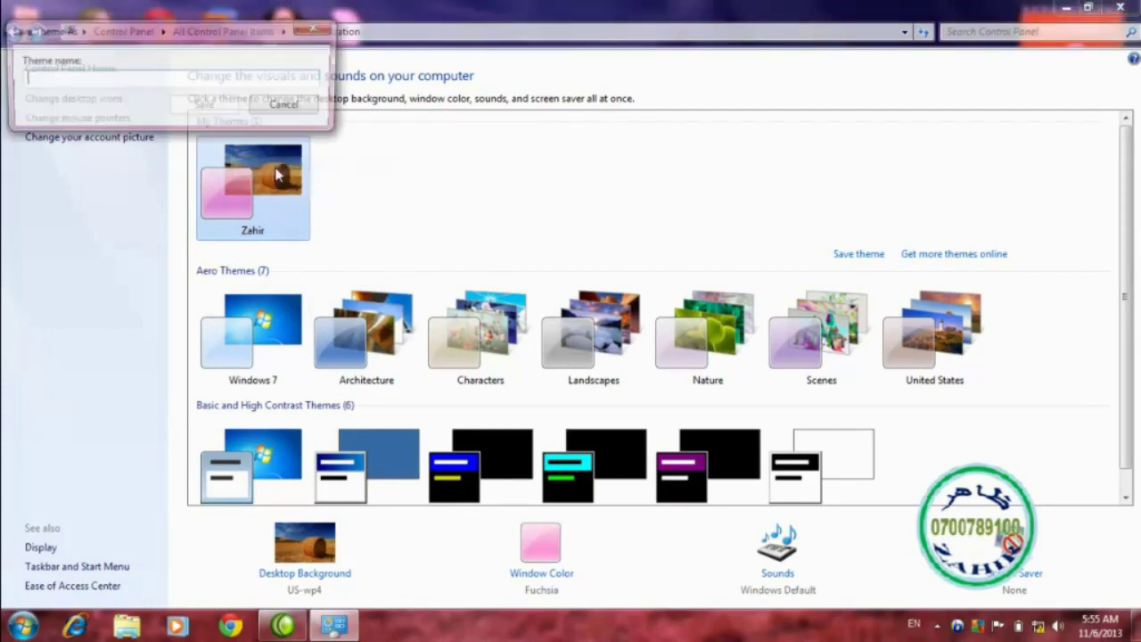
pyautogui.click(285, 106)
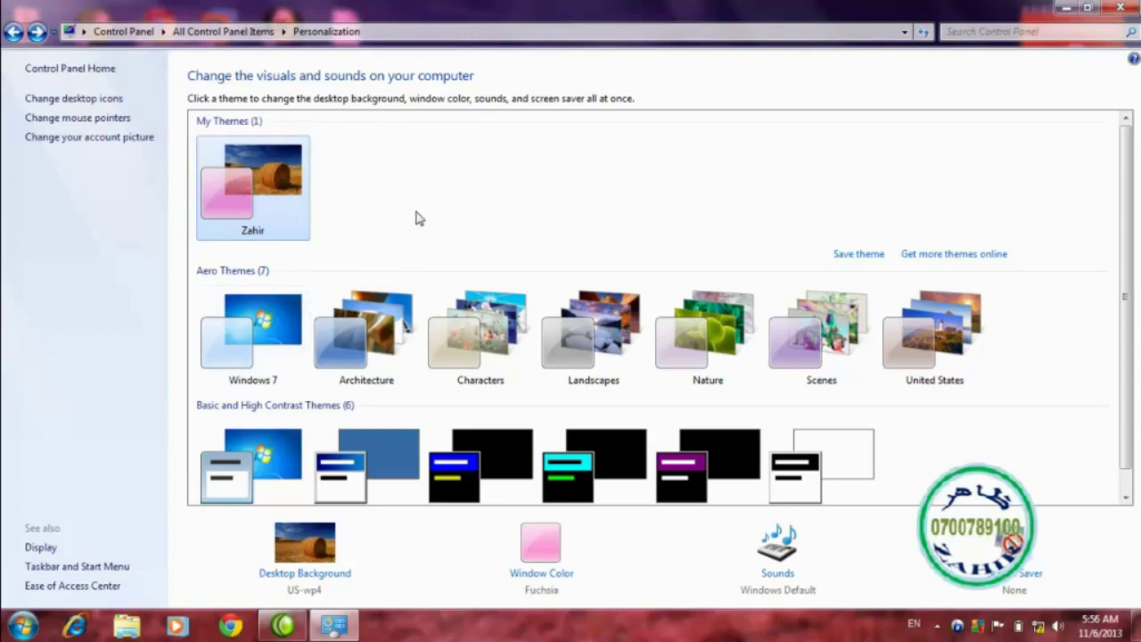
# Step: Apply the Windows 7 Aero theme and show the delete option of the saved custom theme without deleting it
pyautogui.click(280, 330)
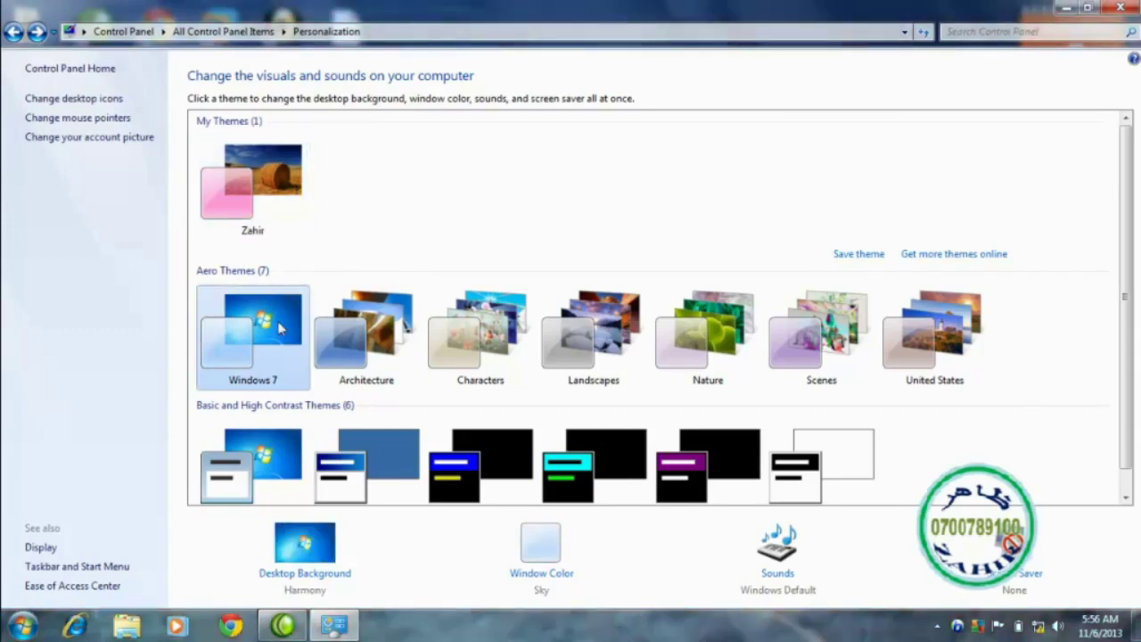
pyautogui.rightClick(216, 147)
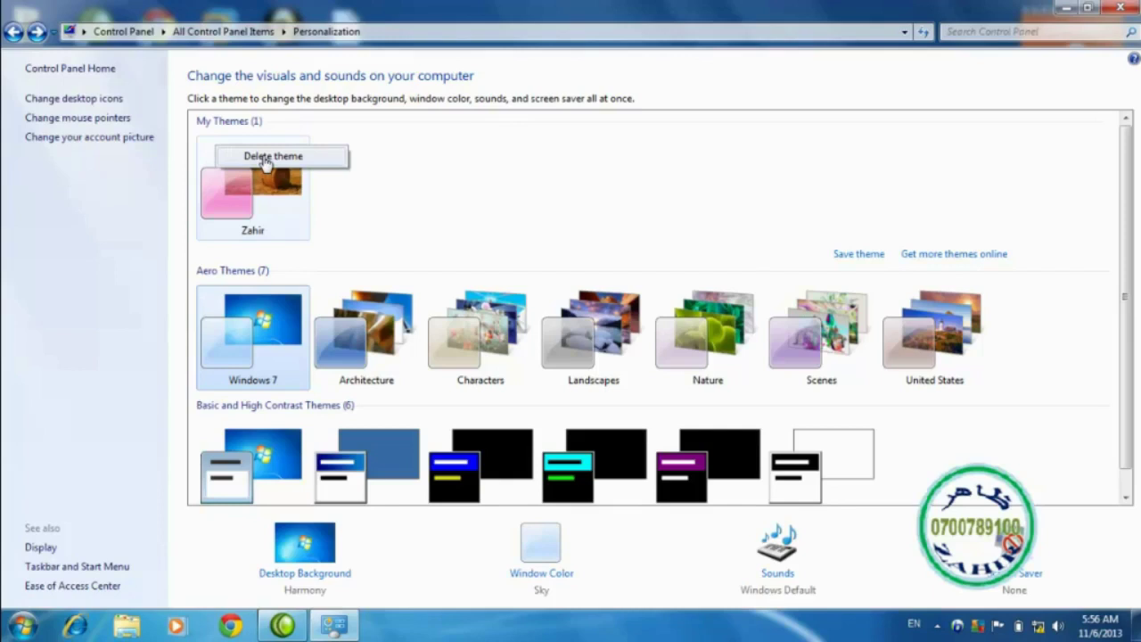
pyautogui.click(463, 194)
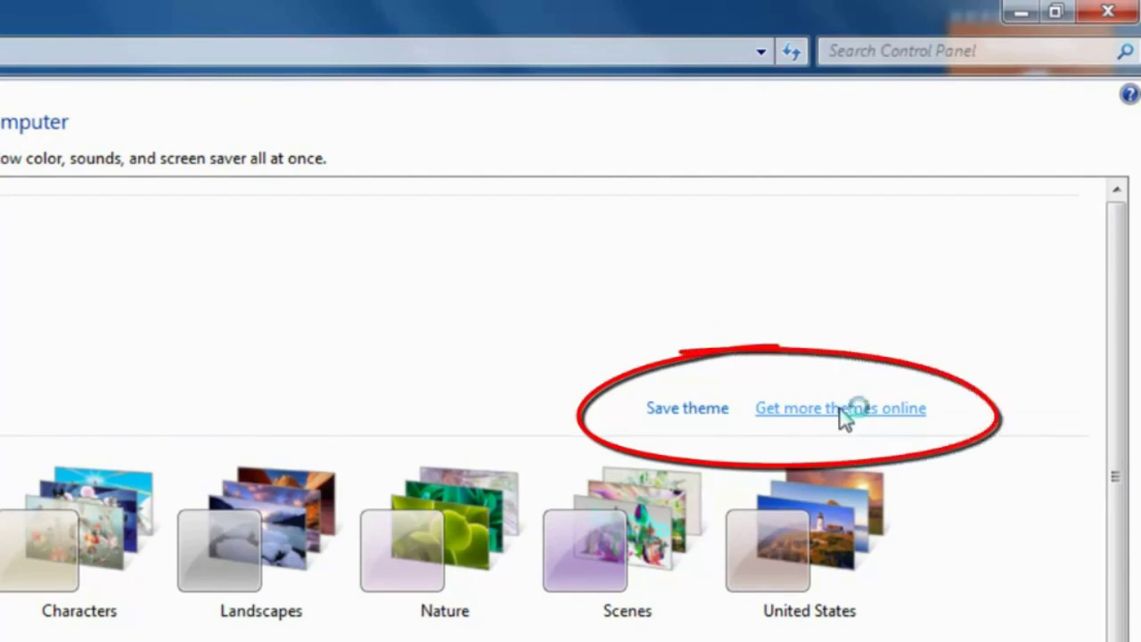
# Step: Open the web page for getting more themes online and close the browser window
pyautogui.click(839, 410)
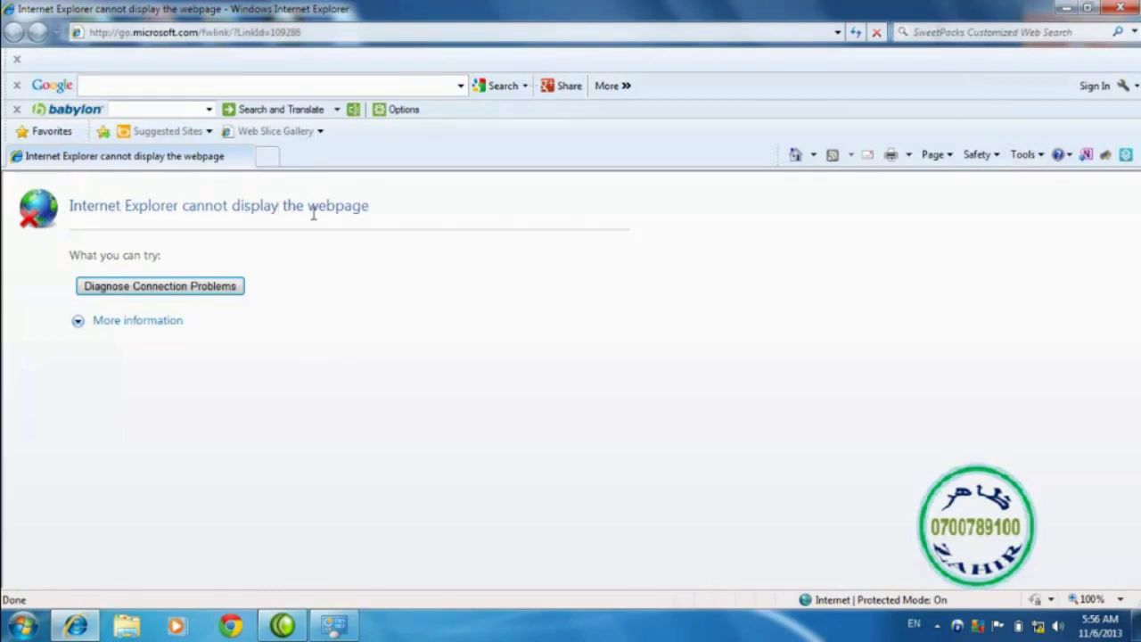
pyautogui.click(1122, 9)
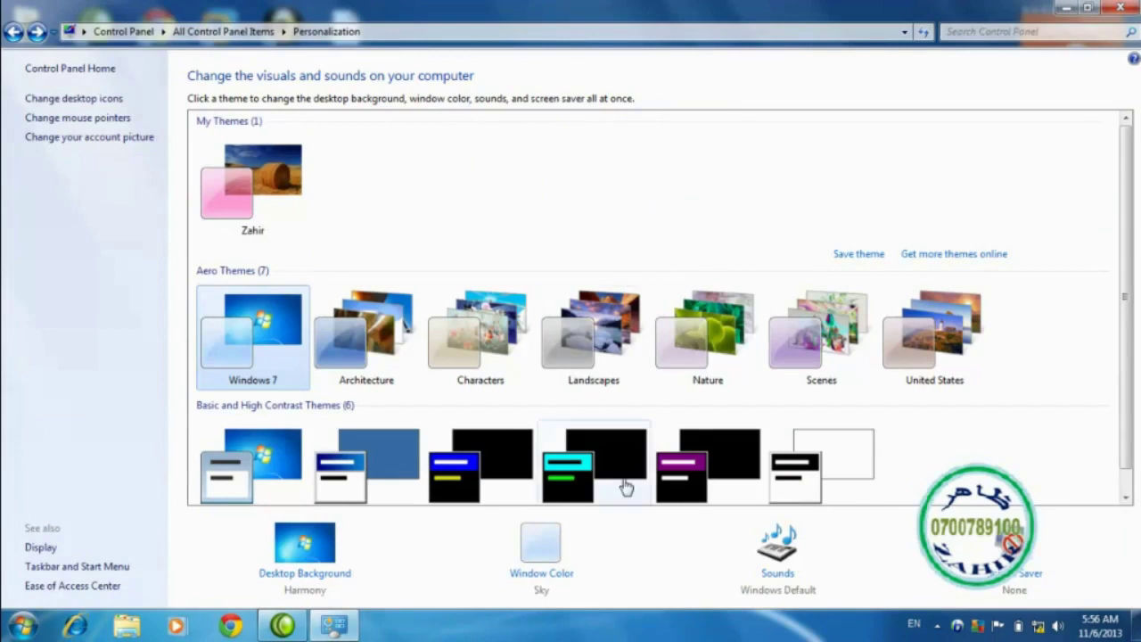
# Step: Open the advanced window appearance settings and examine the caption button, message box, 3D object, window and desktop items through the preview
pyautogui.click(541, 577)
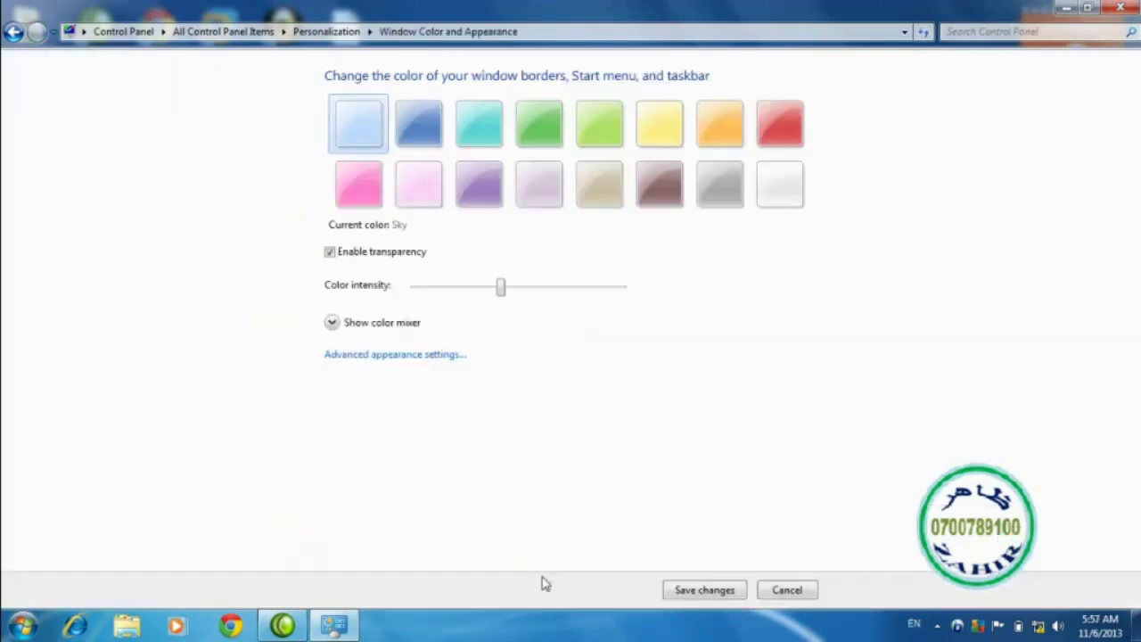
pyautogui.click(398, 357)
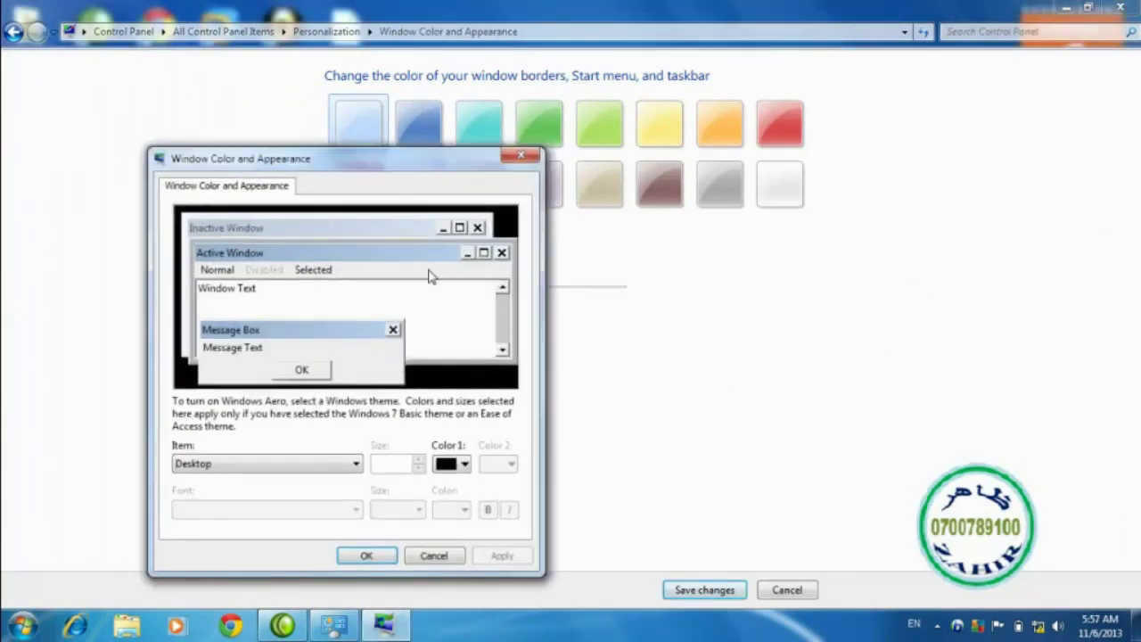
pyautogui.moveTo(405, 173); pyautogui.dragTo(580, 80)
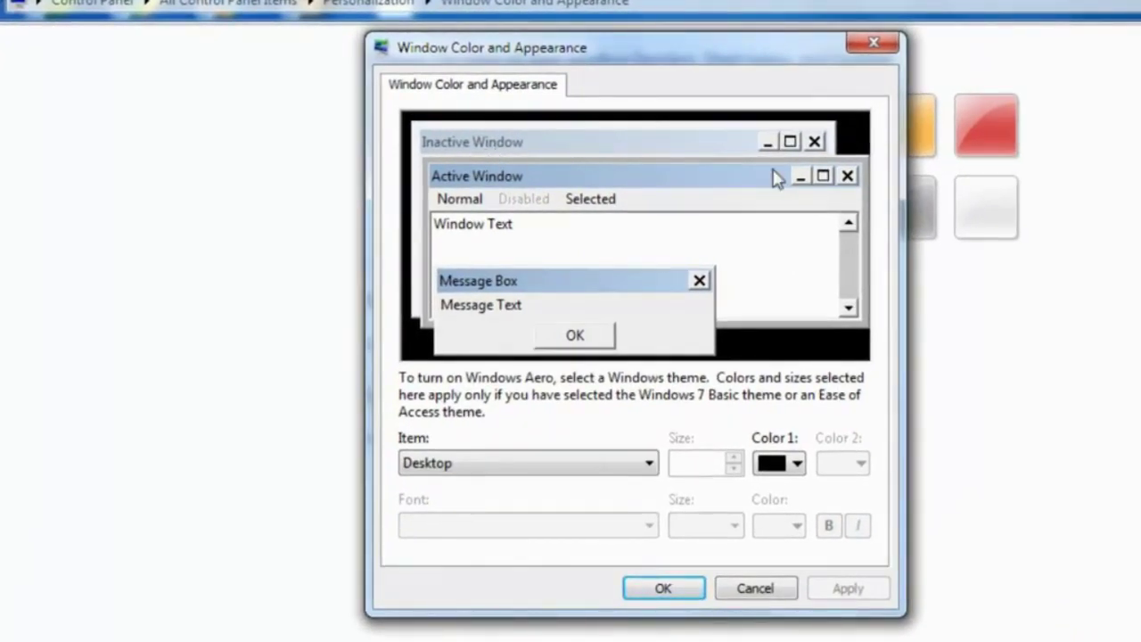
pyautogui.click(804, 142)
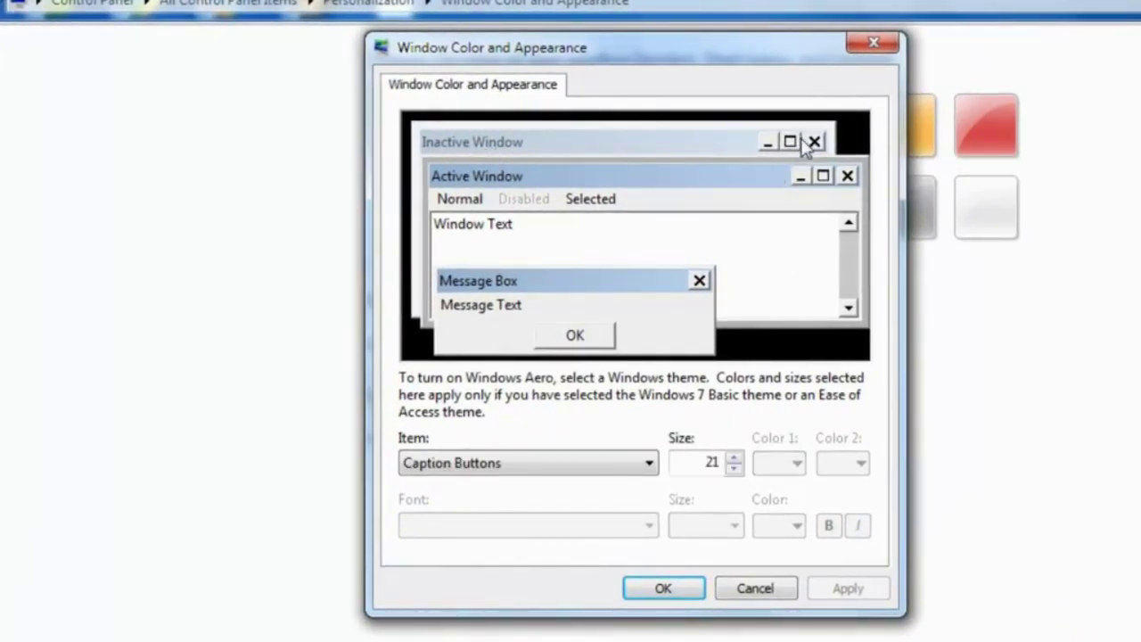
pyautogui.click(657, 327)
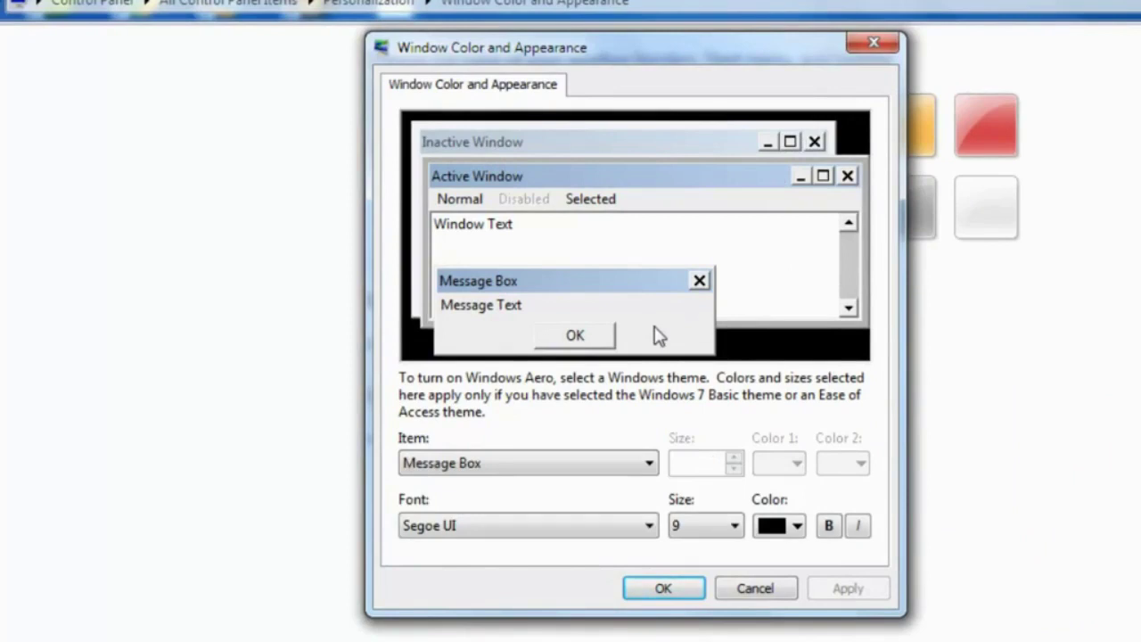
pyautogui.click(584, 339)
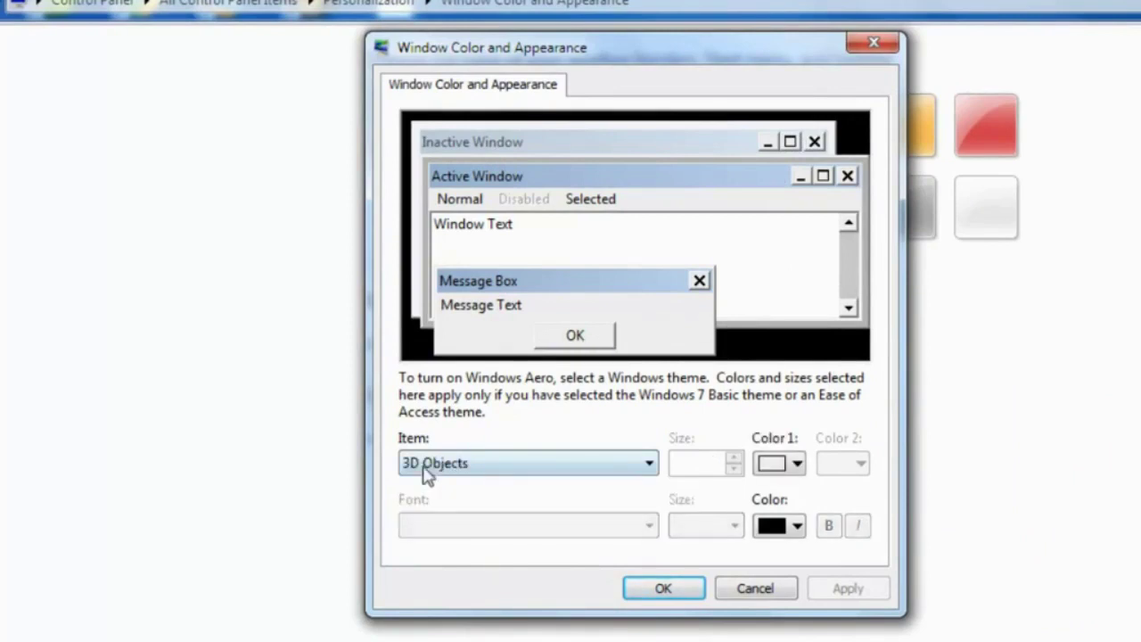
pyautogui.click(773, 246)
pyautogui.click(784, 338)
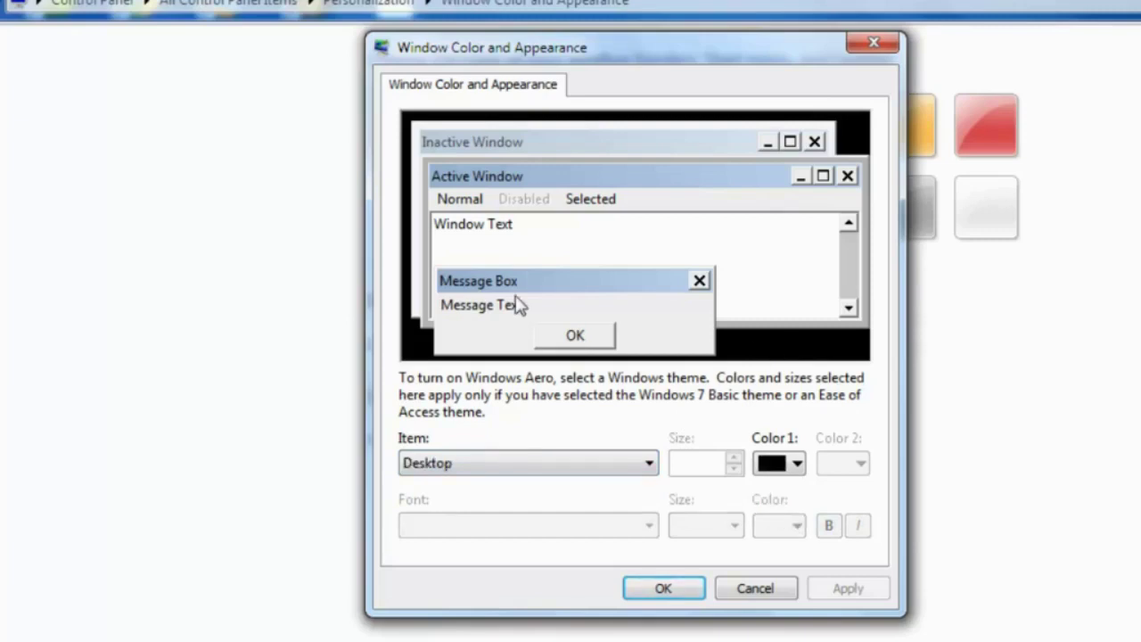
# Step: Examine the settings of the inactive title bar, active title bar and active window border through the preview
pyautogui.click(475, 140)
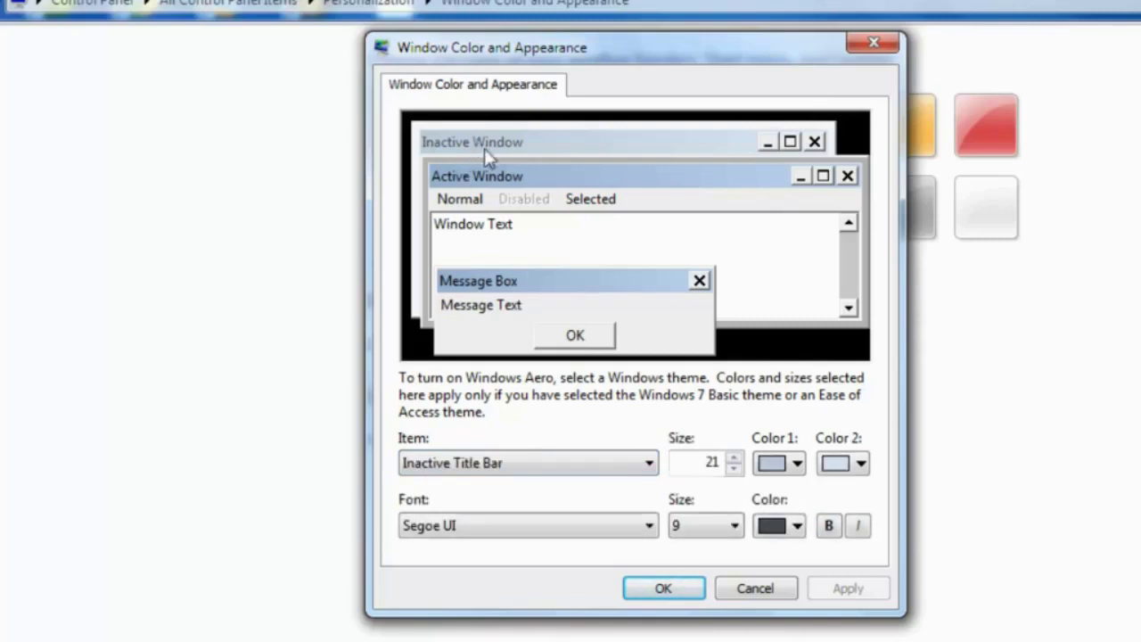
pyautogui.click(512, 181)
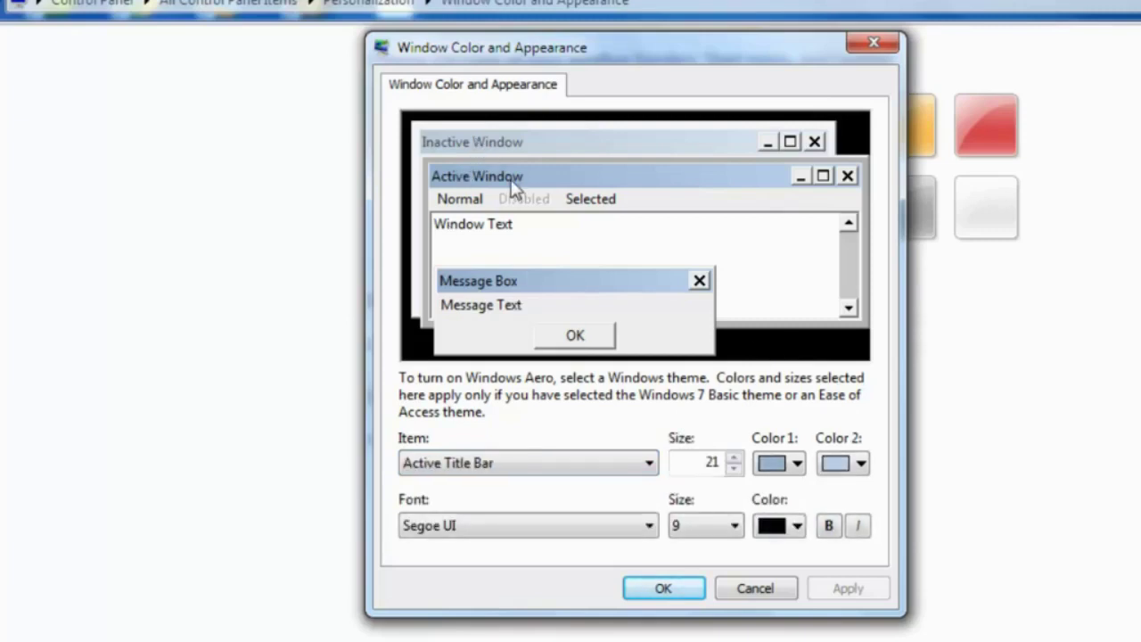
pyautogui.click(425, 280)
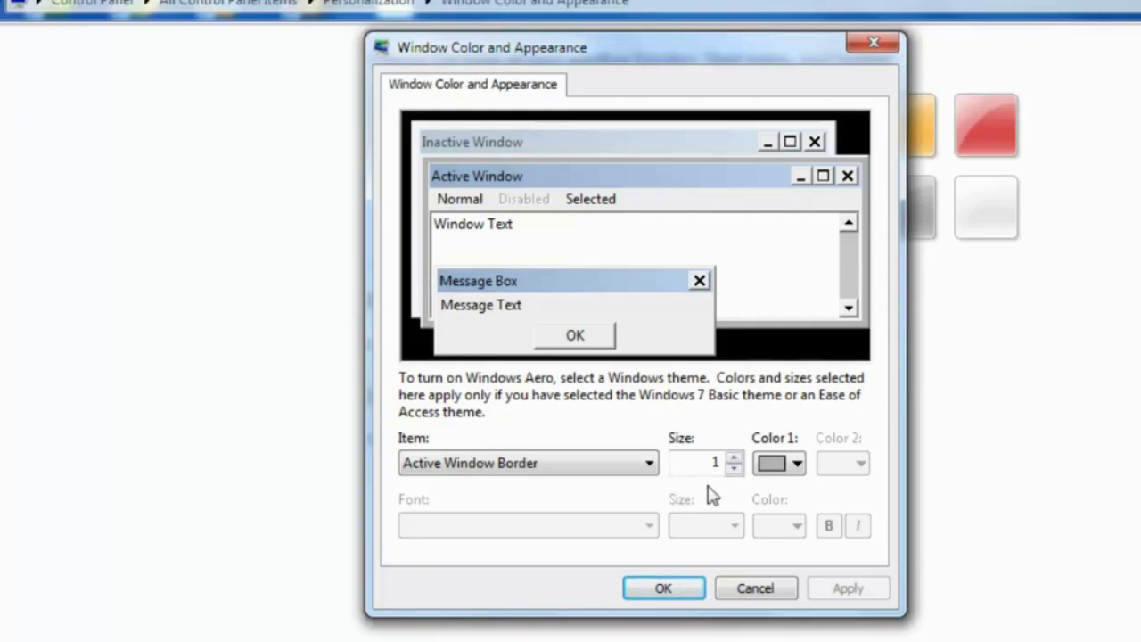
# Step: Set the 3D Objects item to dark red with yellow as its text color
pyautogui.click(648, 464)
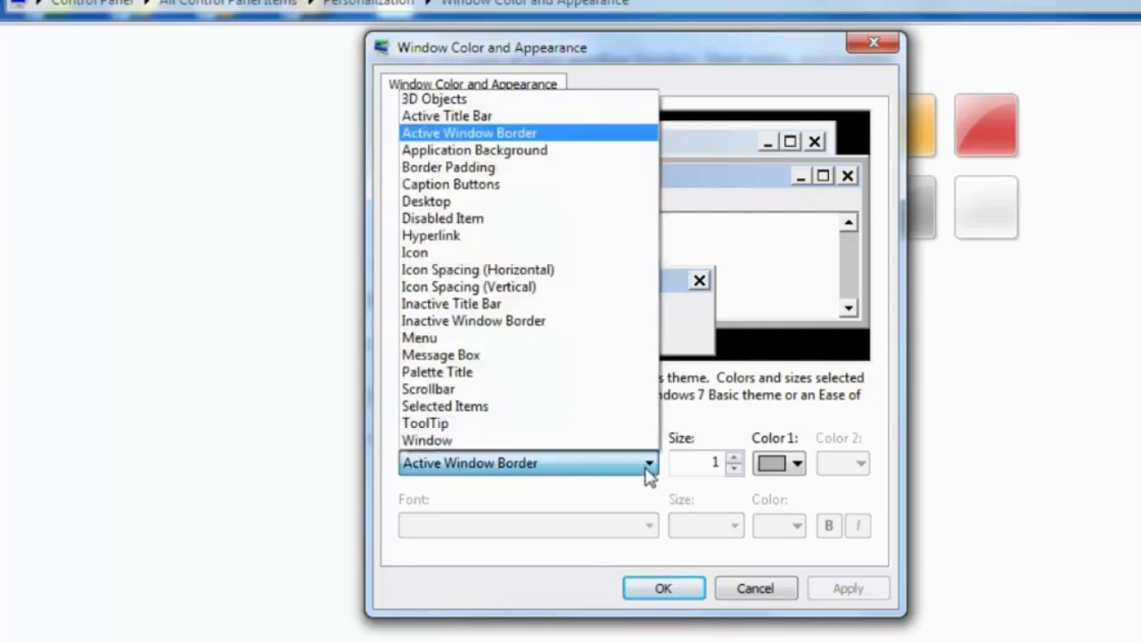
pyautogui.click(437, 102)
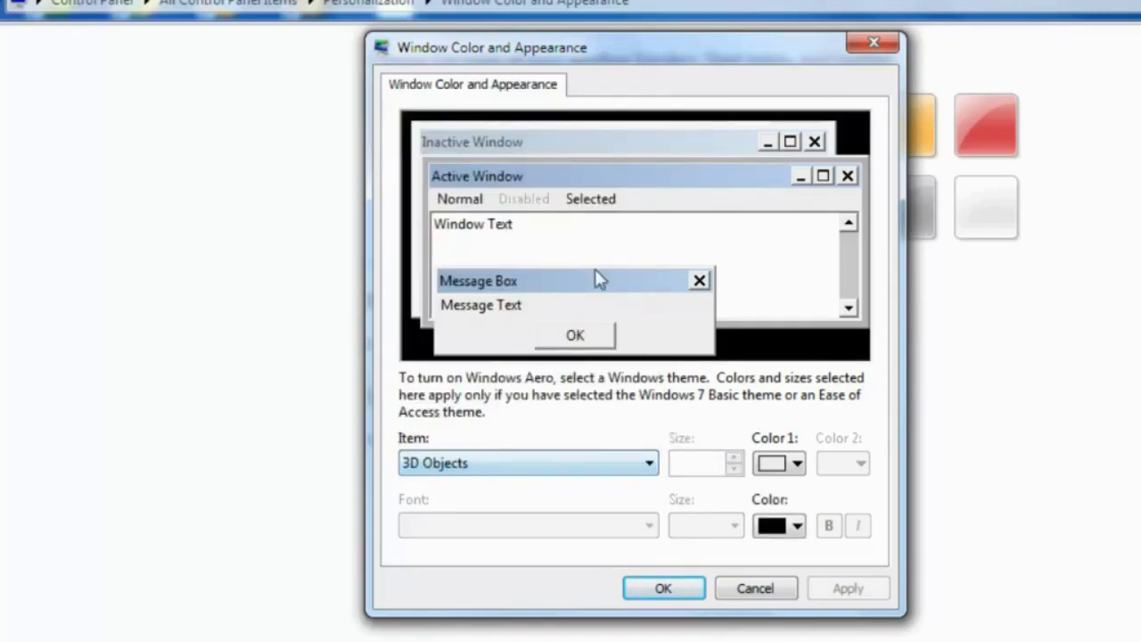
pyautogui.click(796, 464)
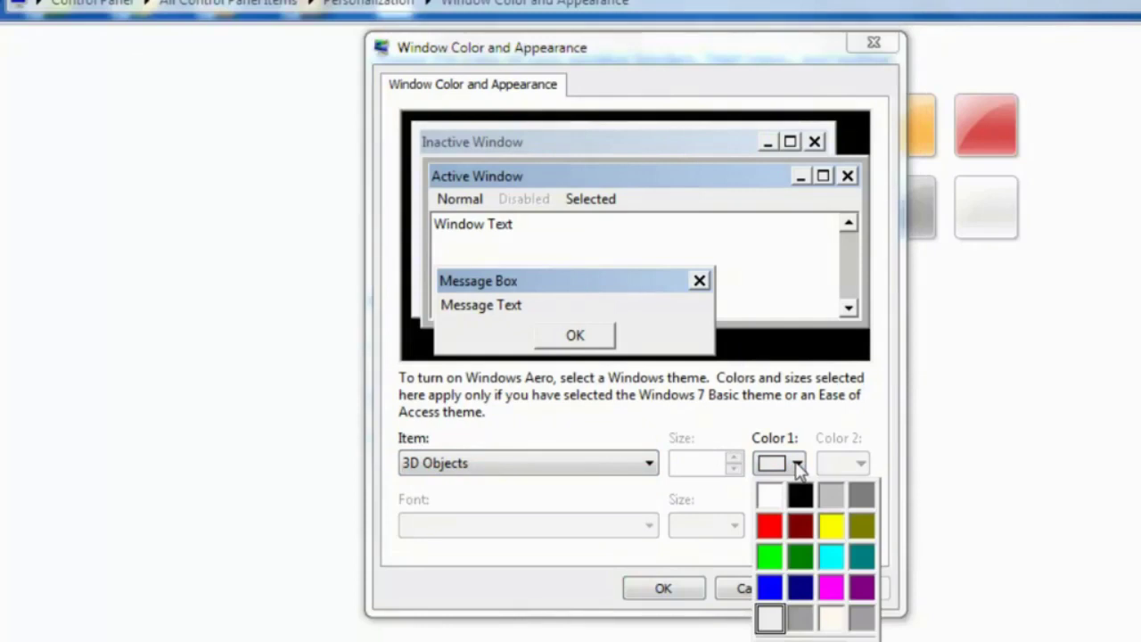
pyautogui.click(801, 527)
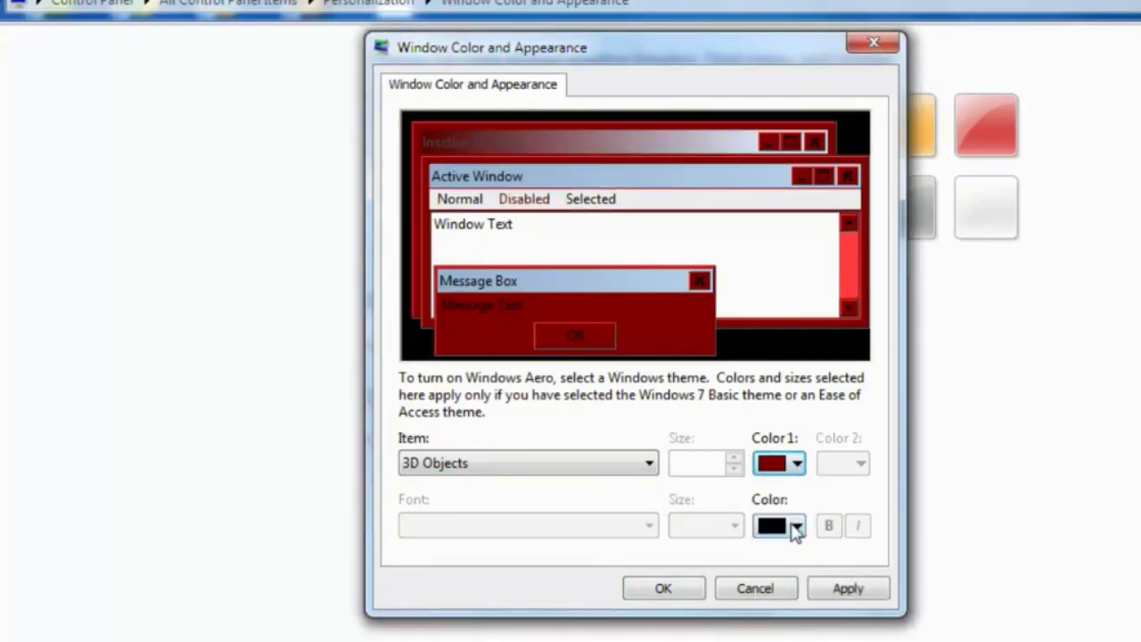
pyautogui.click(797, 526)
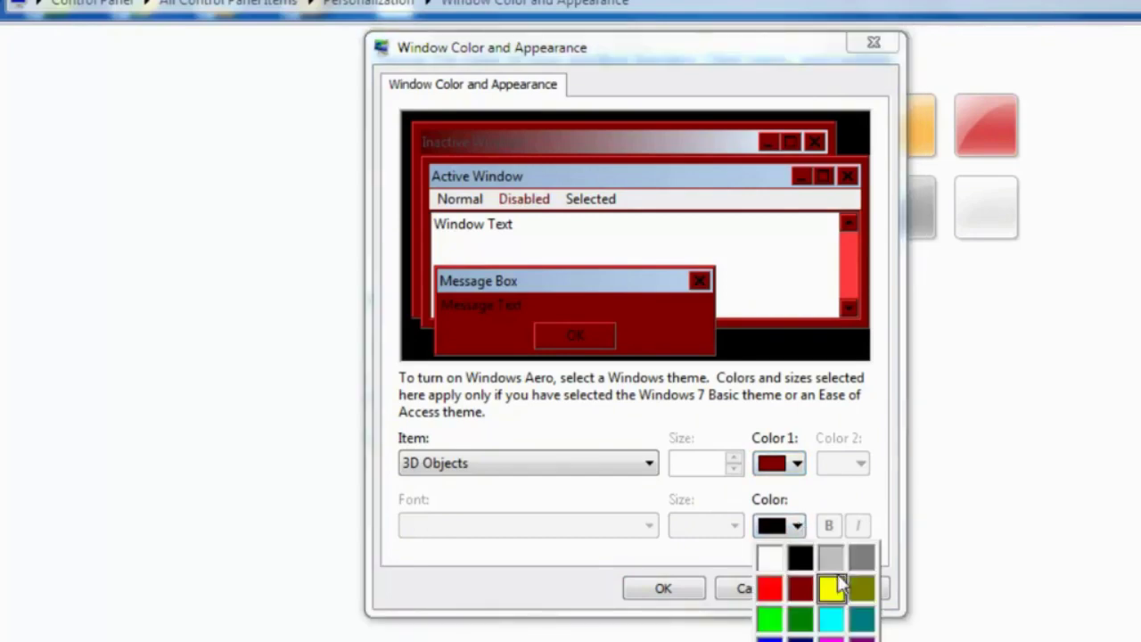
pyautogui.click(861, 591)
pyautogui.click(797, 526)
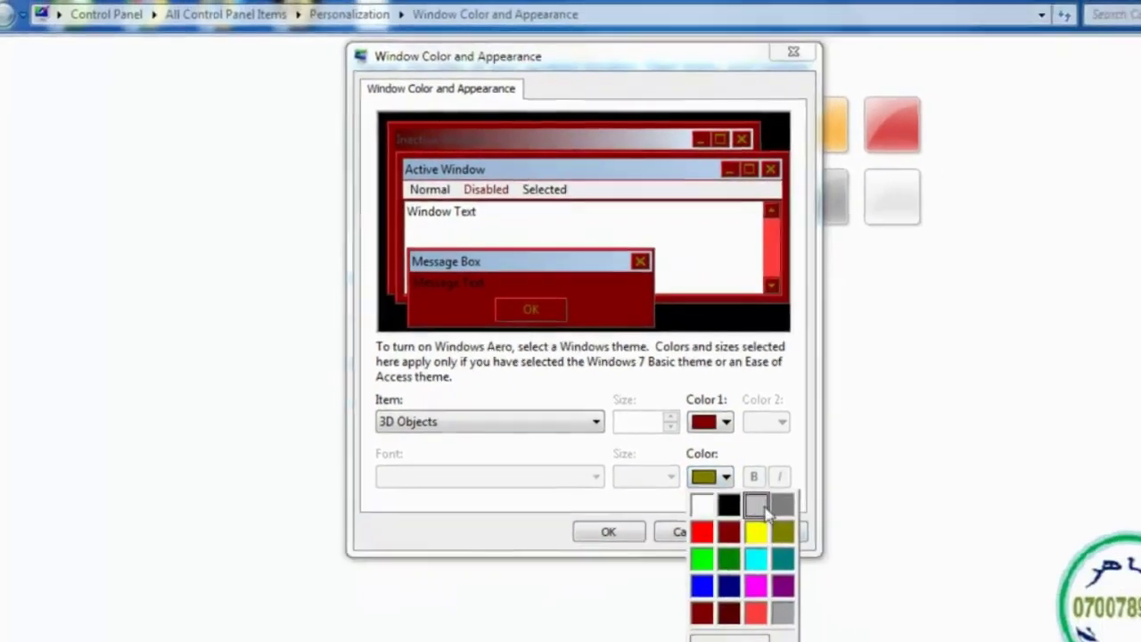
pyautogui.click(713, 501)
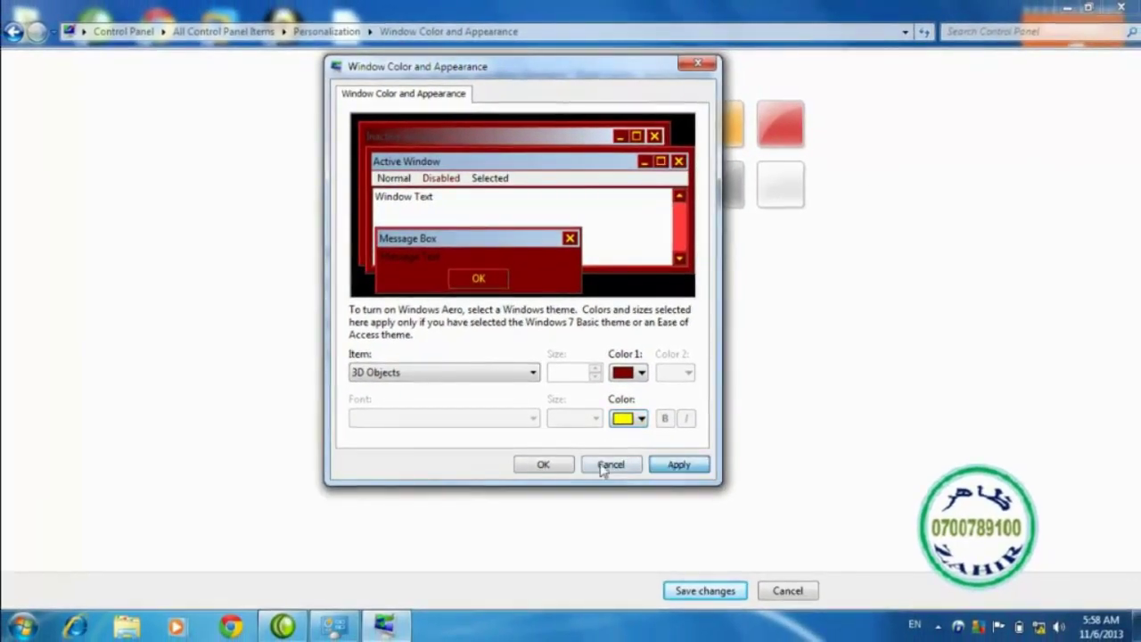
# Step: Apply the advanced appearance settings and save the window color changes
pyautogui.click(583, 503)
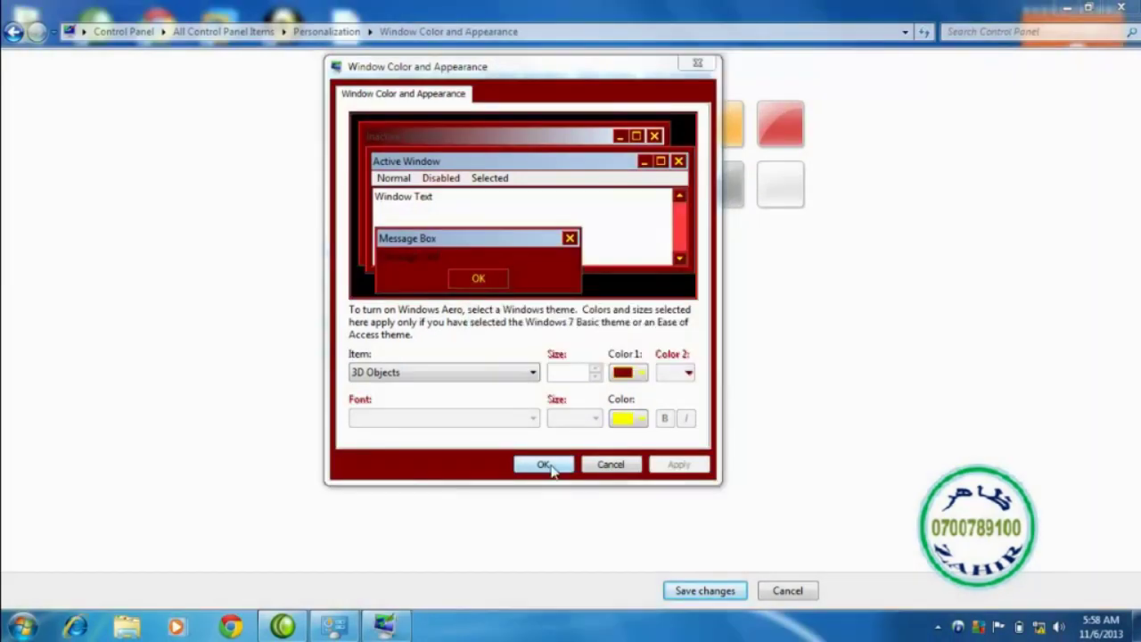
pyautogui.click(544, 465)
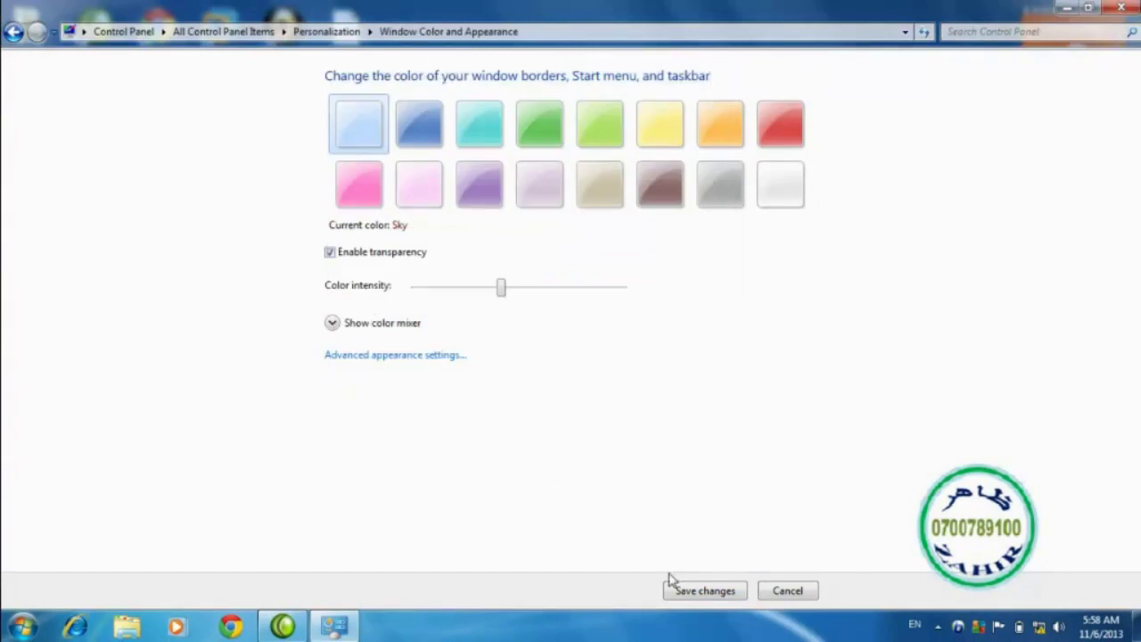
pyautogui.click(700, 593)
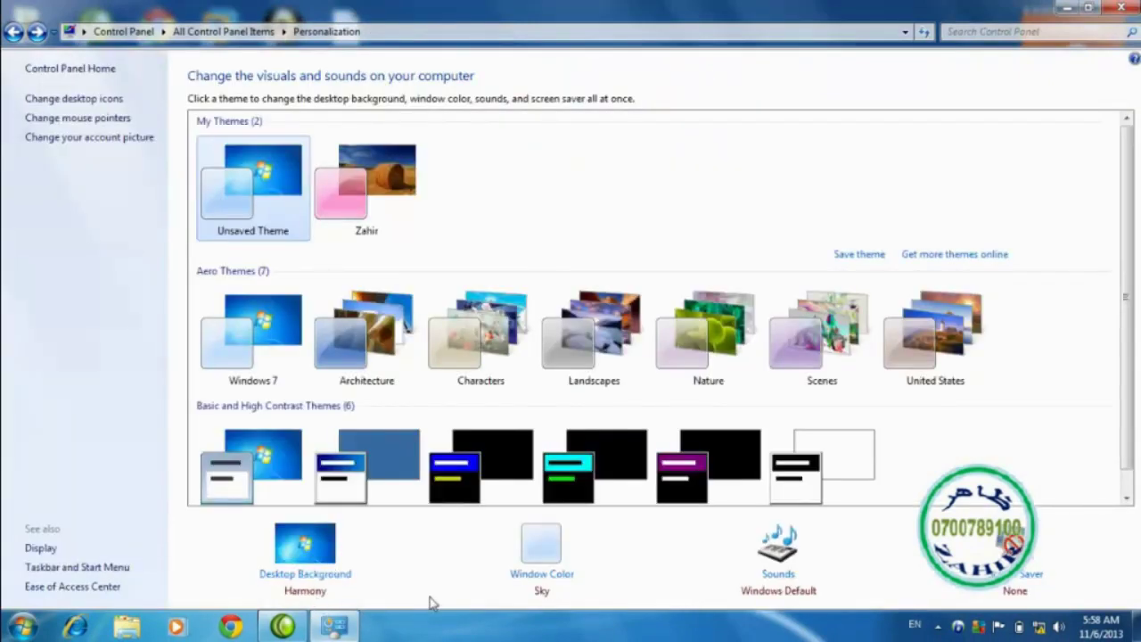
# Step: Open Notepad to check the new window appearance, enter "fdfdfdfdfds" and close it without saving
pyautogui.click(11, 622)
pyautogui.click(51, 267)
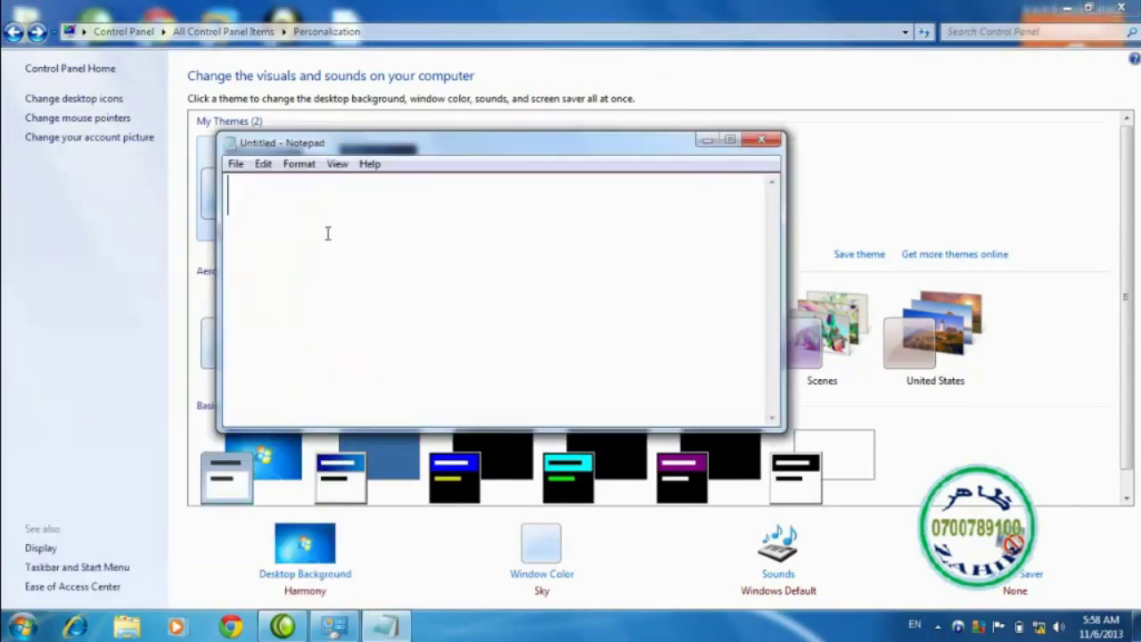
pyautogui.write('fdfdfdfdfds')
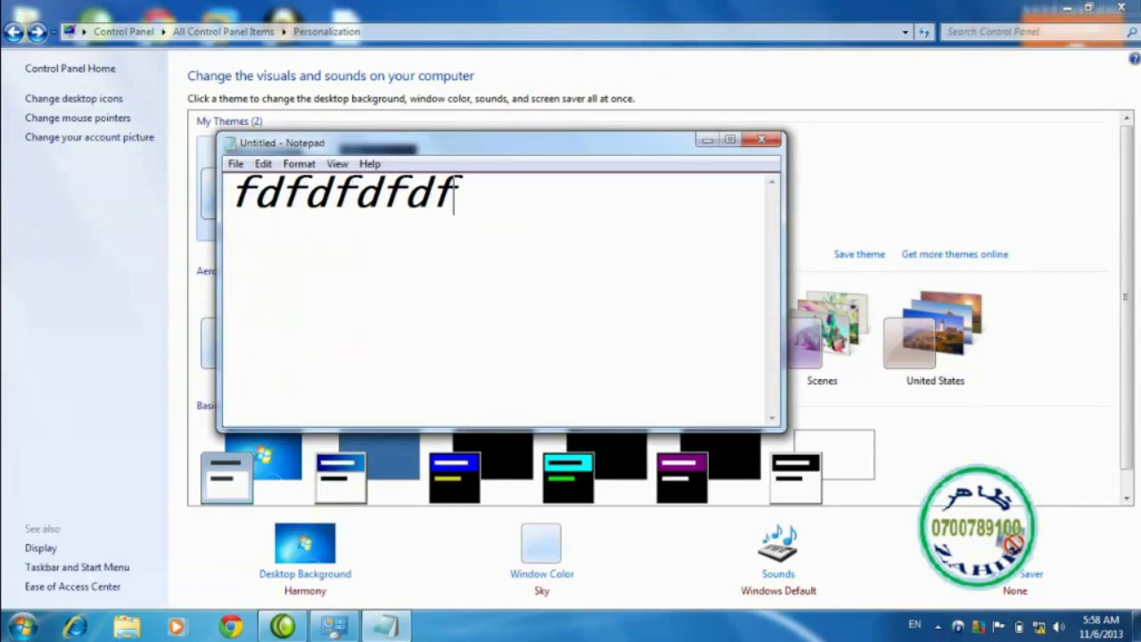
pyautogui.click(765, 140)
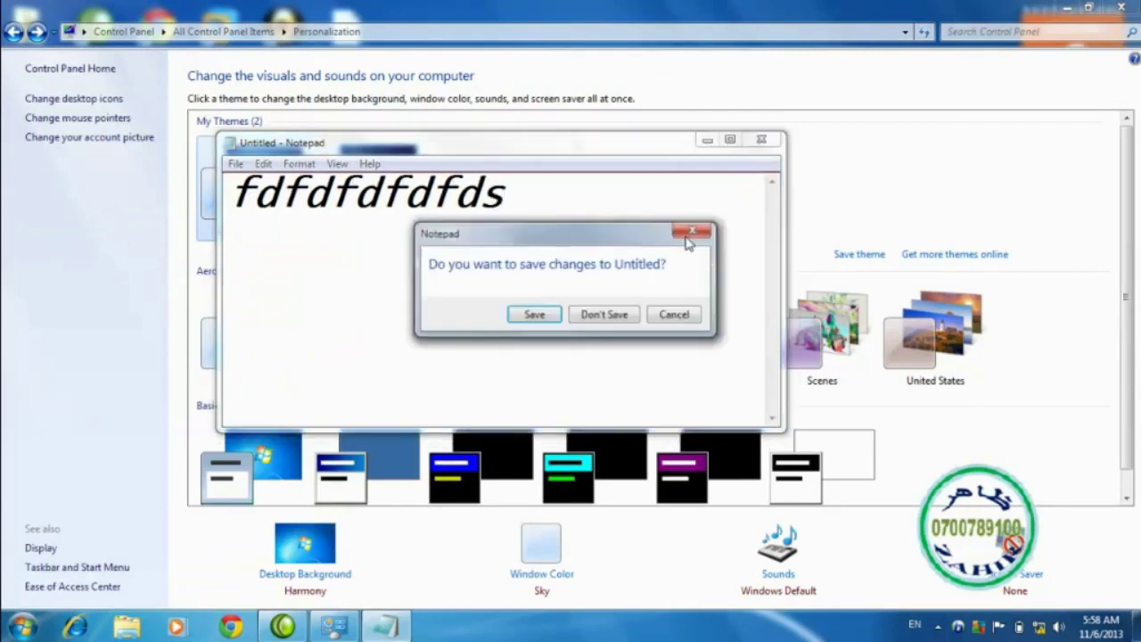
pyautogui.click(604, 315)
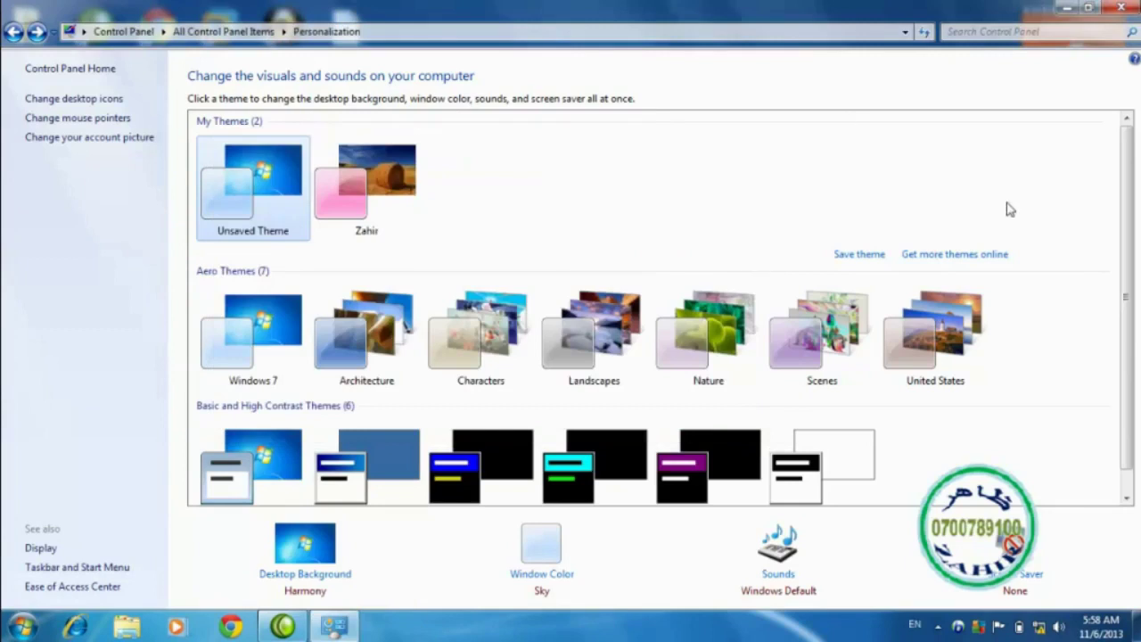
# Step: Apply the Windows Classic theme and set its 3D Objects to dark red with yellow text
pyautogui.scroll(-1, 937, 267)
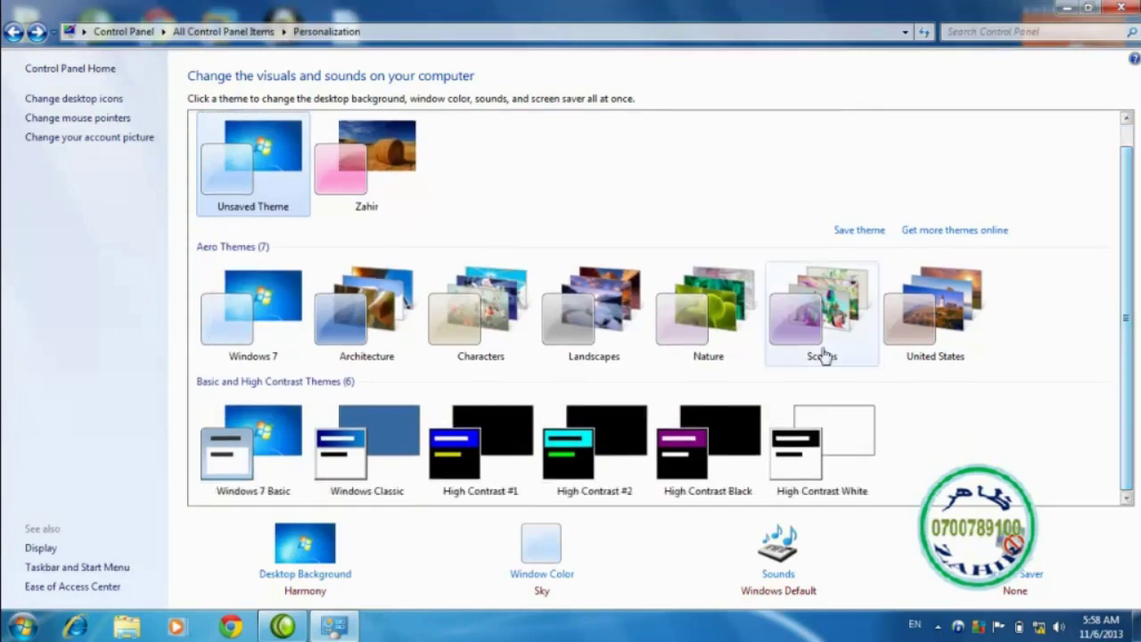
pyautogui.click(387, 457)
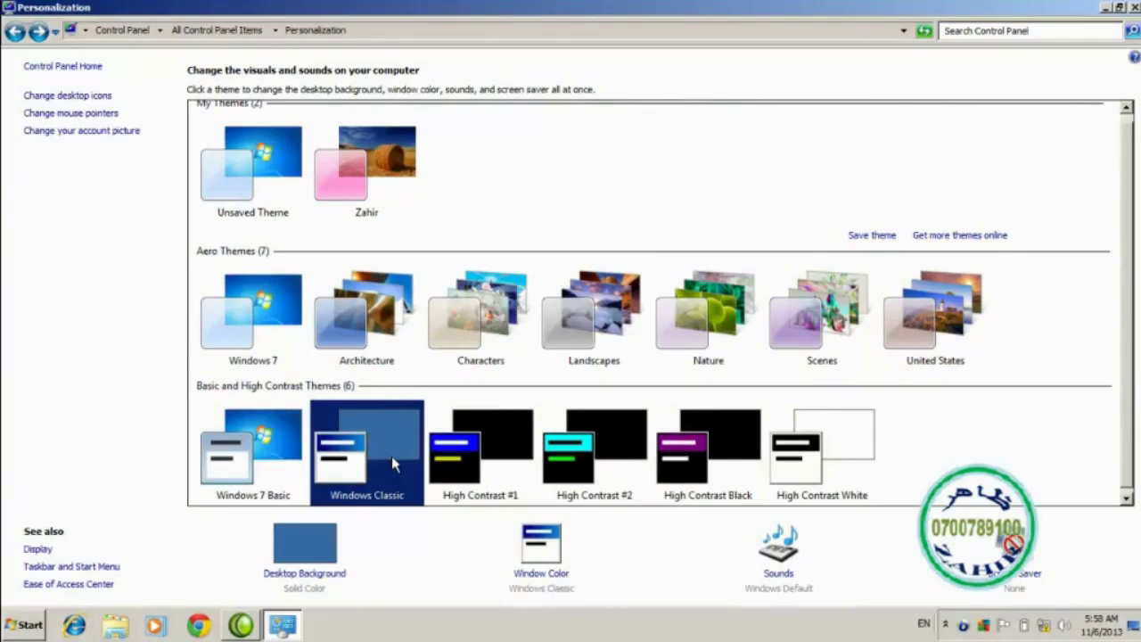
pyautogui.click(541, 575)
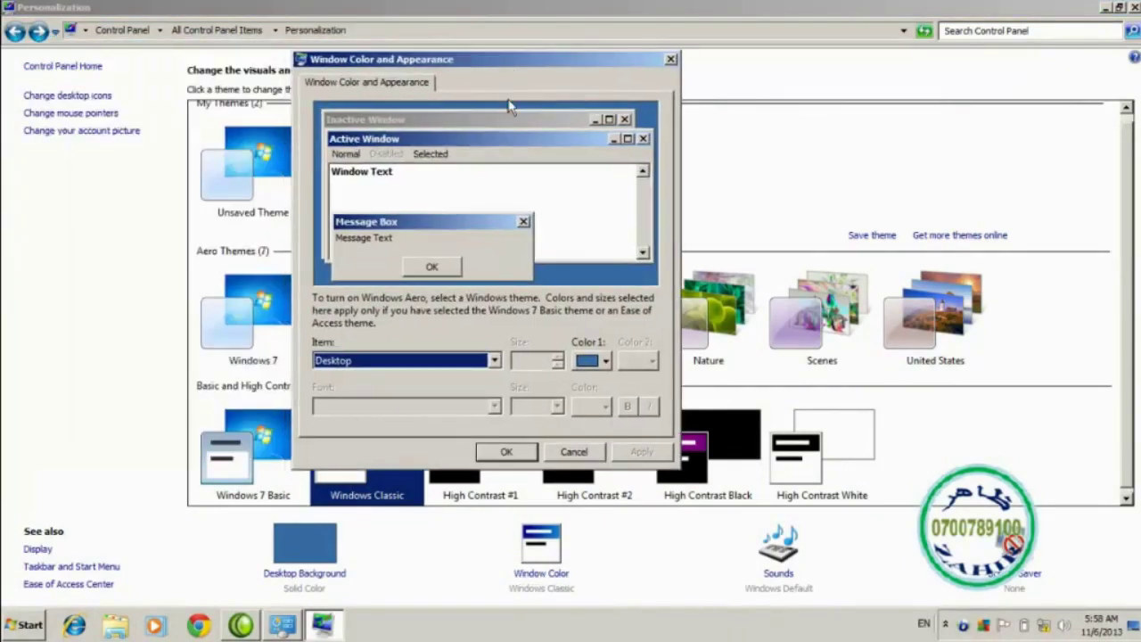
pyautogui.click(495, 361)
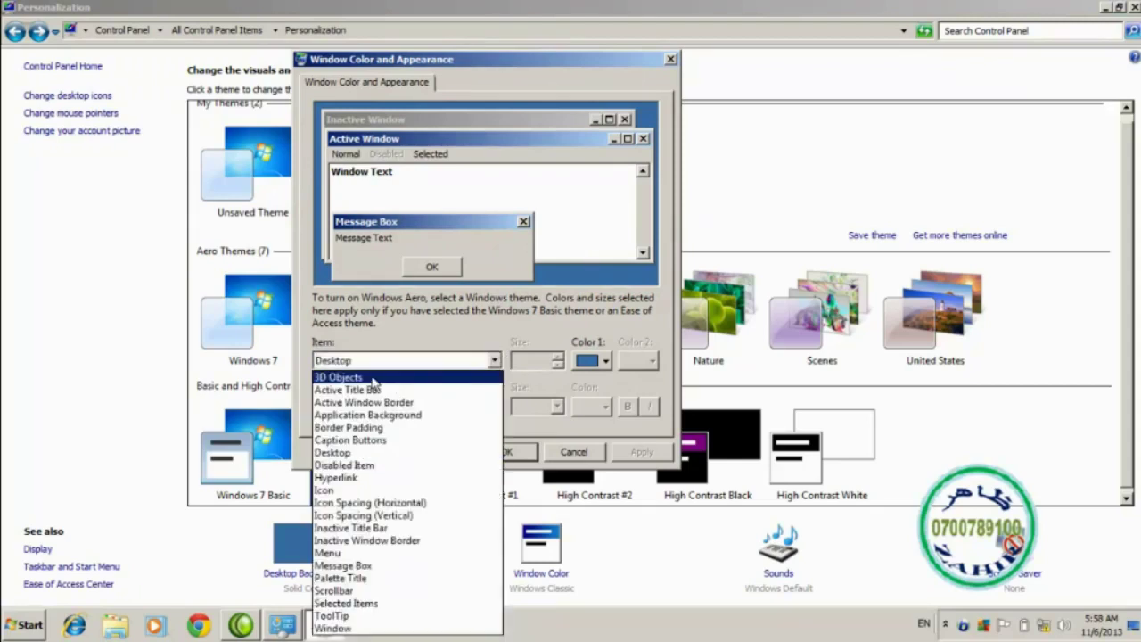
pyautogui.click(375, 378)
pyautogui.click(606, 361)
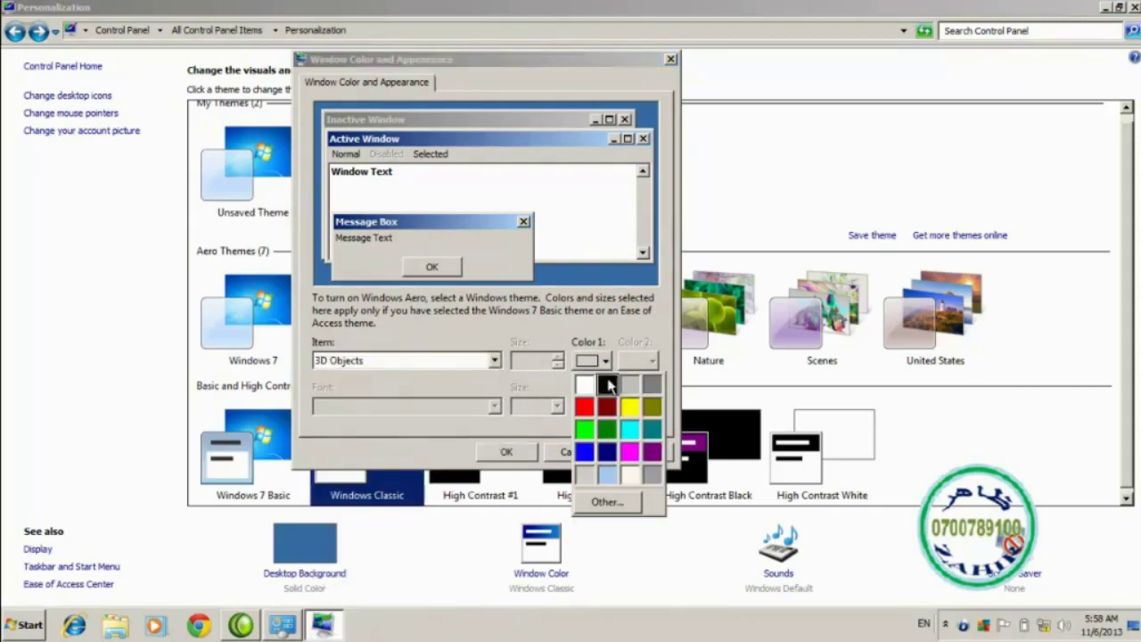
pyautogui.click(607, 409)
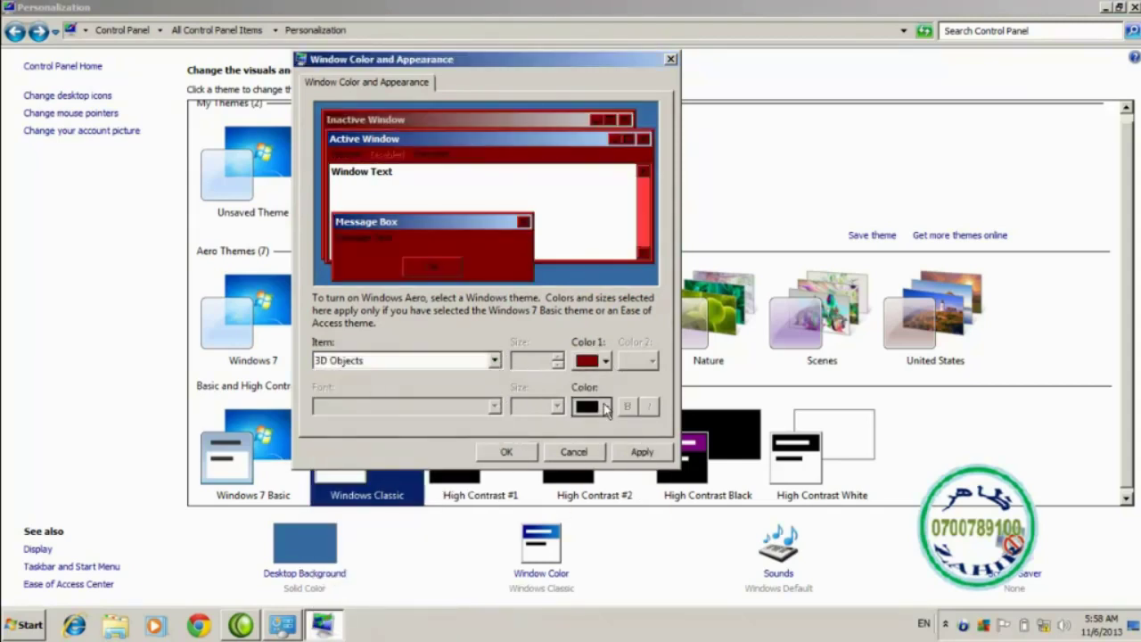
pyautogui.click(606, 407)
pyautogui.click(631, 453)
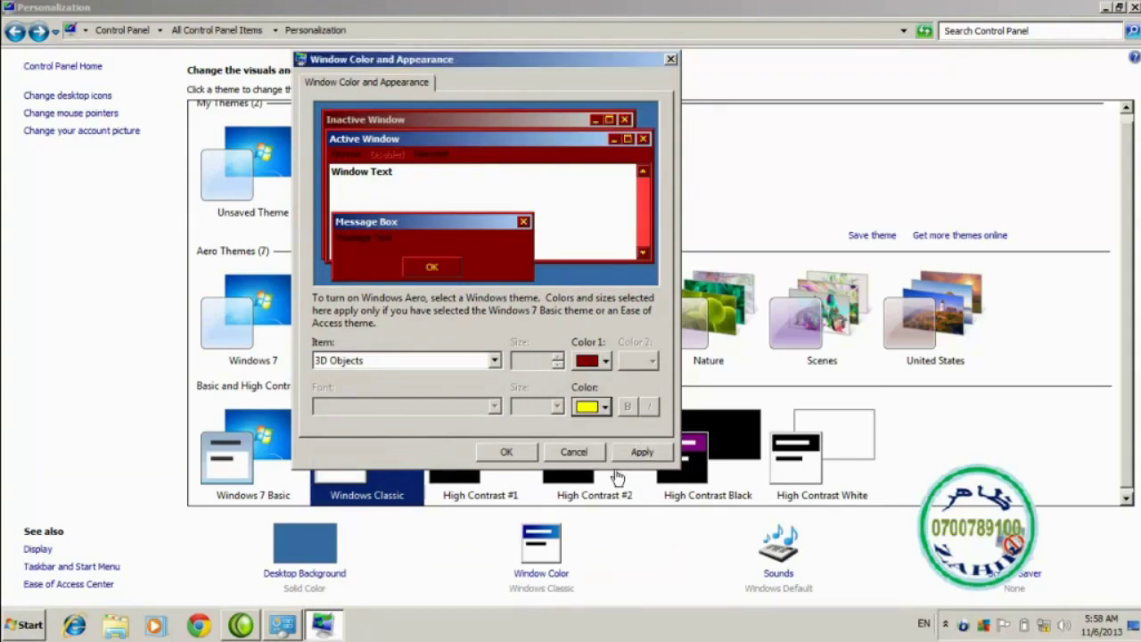
pyautogui.click(517, 455)
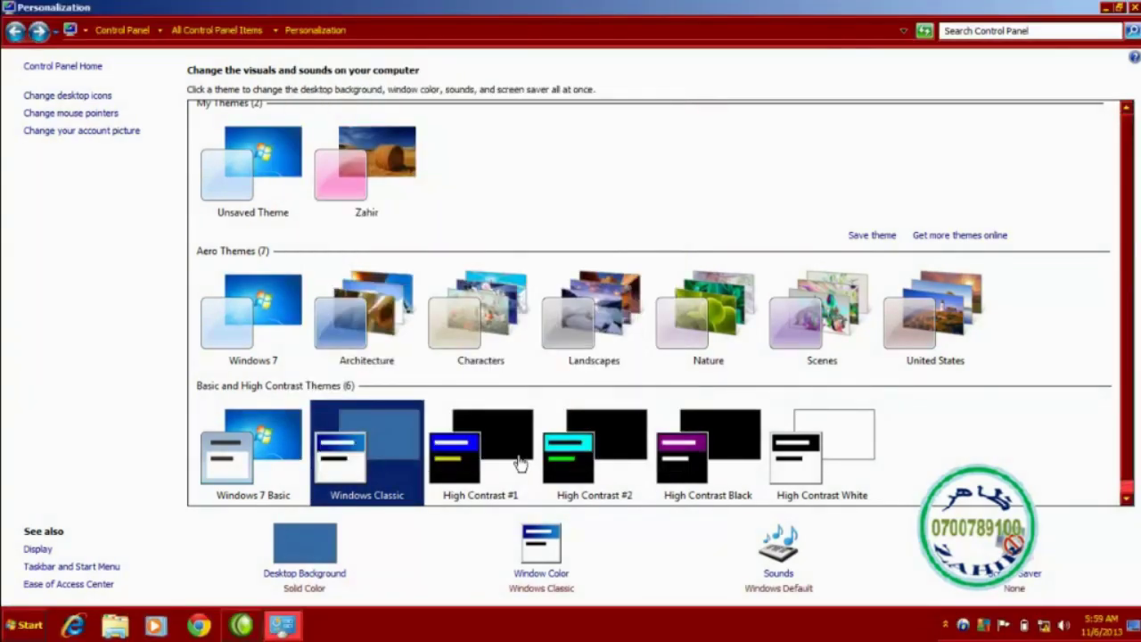
# Step: Open an empty Notepad window to examine the customized classic colors and close it
pyautogui.click(28, 627)
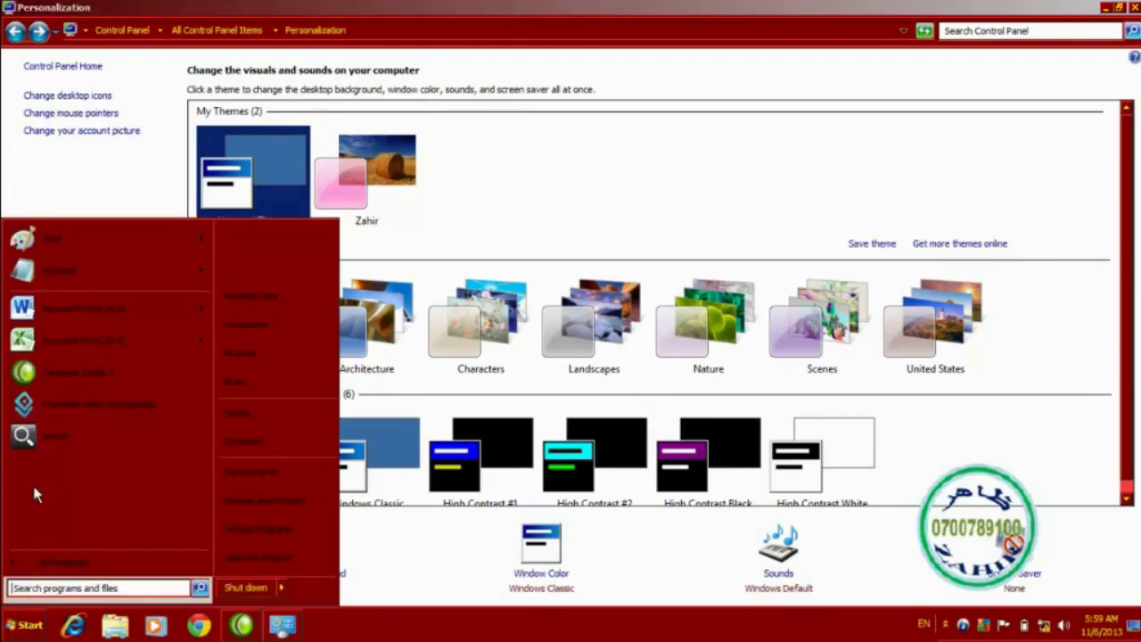
pyautogui.click(62, 271)
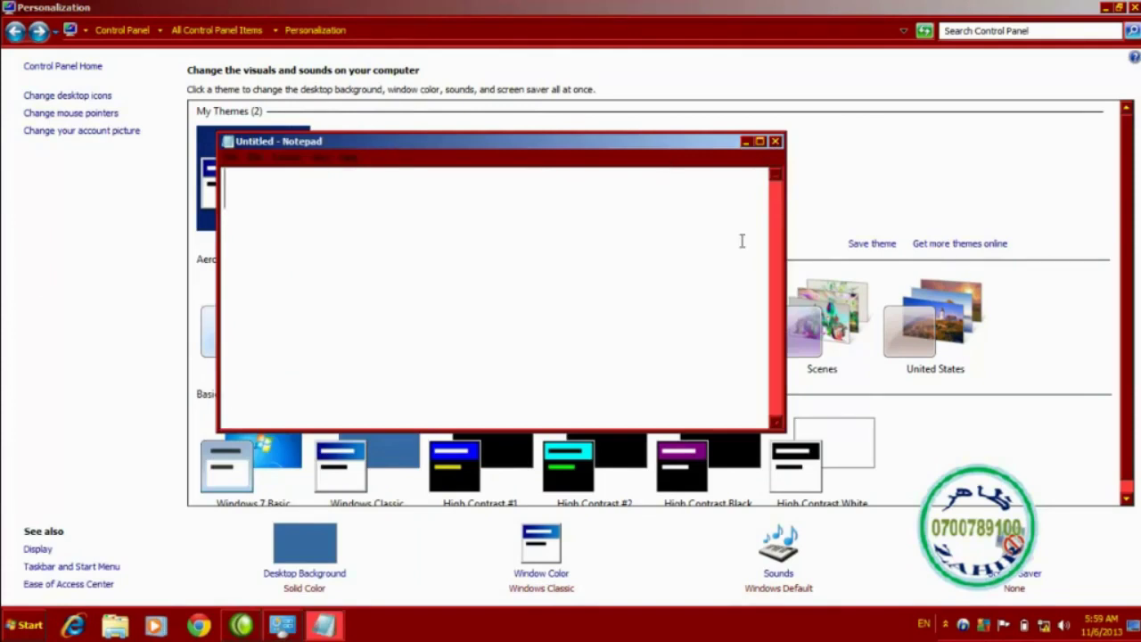
pyautogui.click(776, 141)
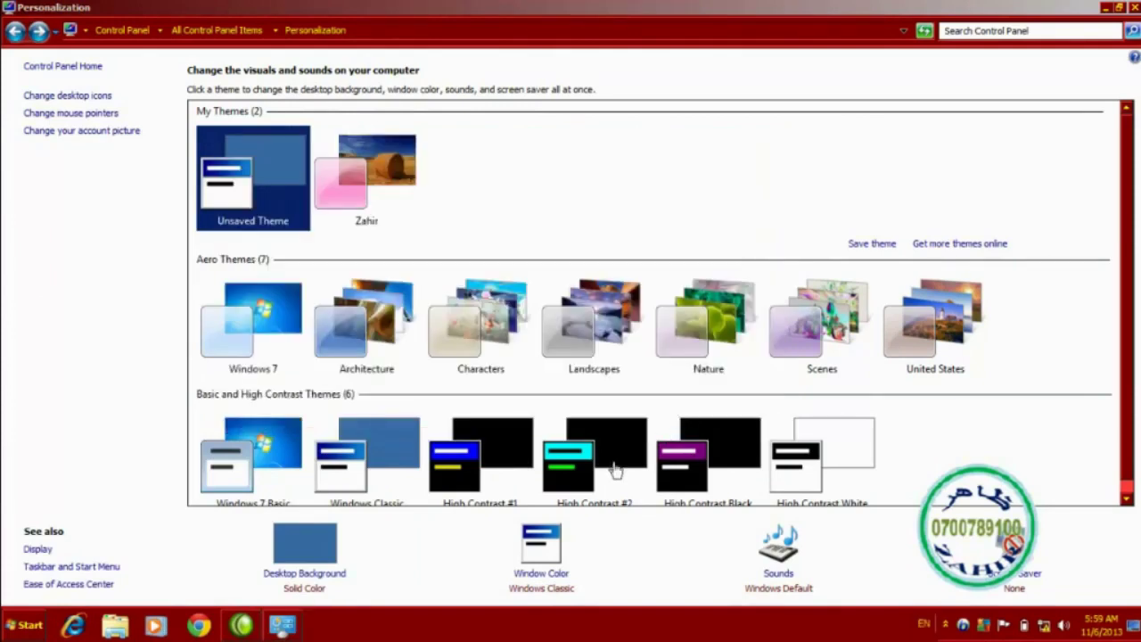
# Step: In the window color settings, give the Active Title Bar a gradient with red as Color 1 and yellow as Color 2
pyautogui.click(553, 576)
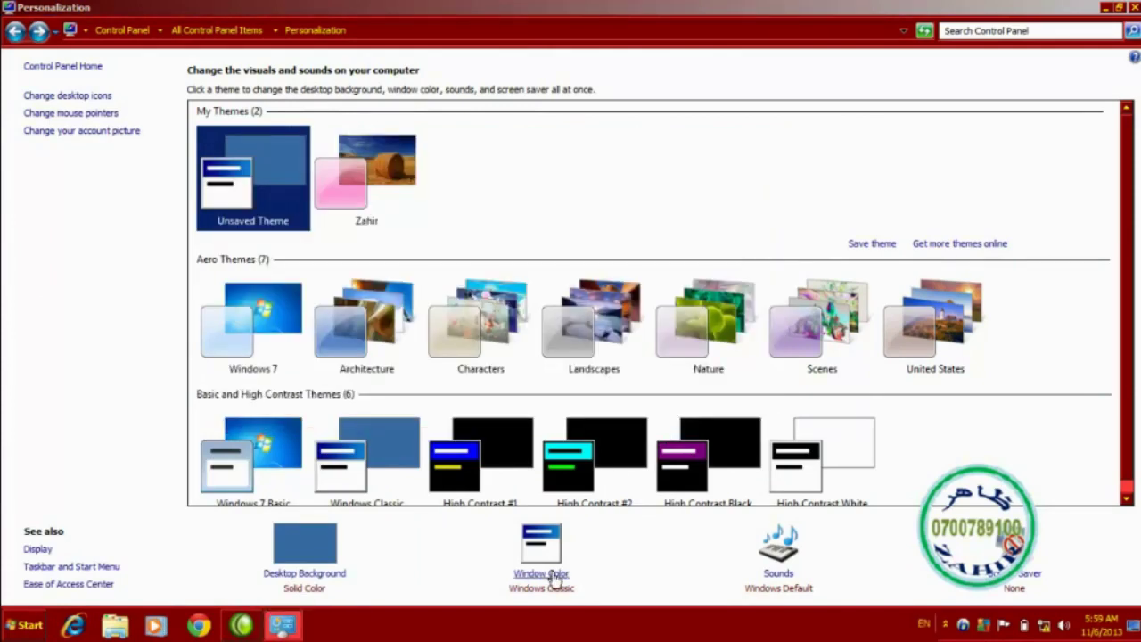
pyautogui.moveTo(326, 73); pyautogui.dragTo(603, 96)
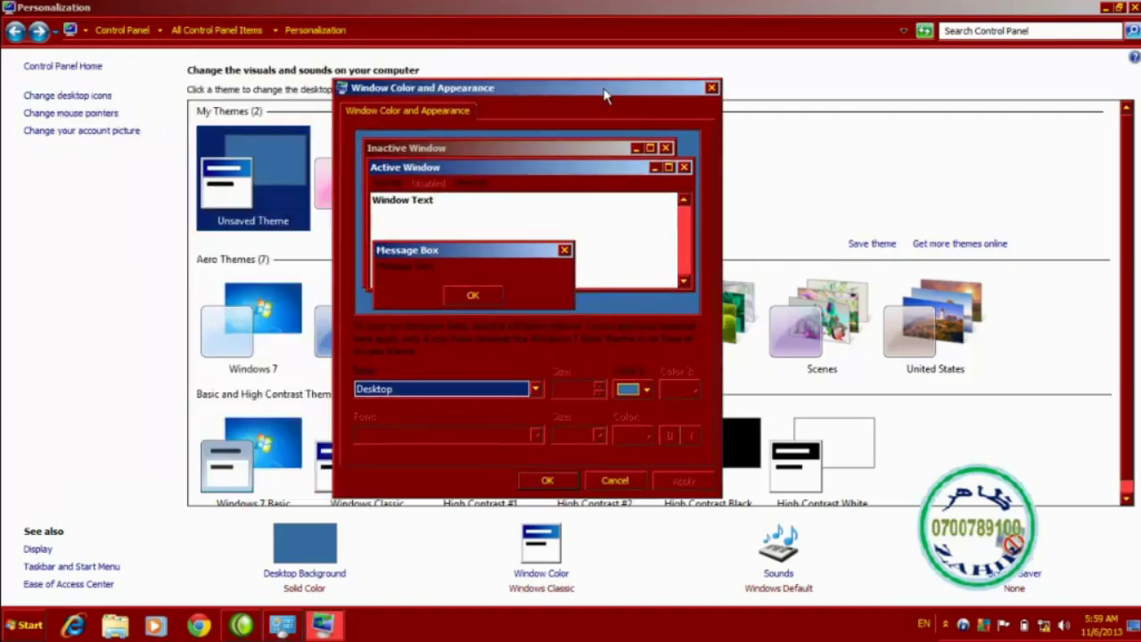
pyautogui.click(536, 390)
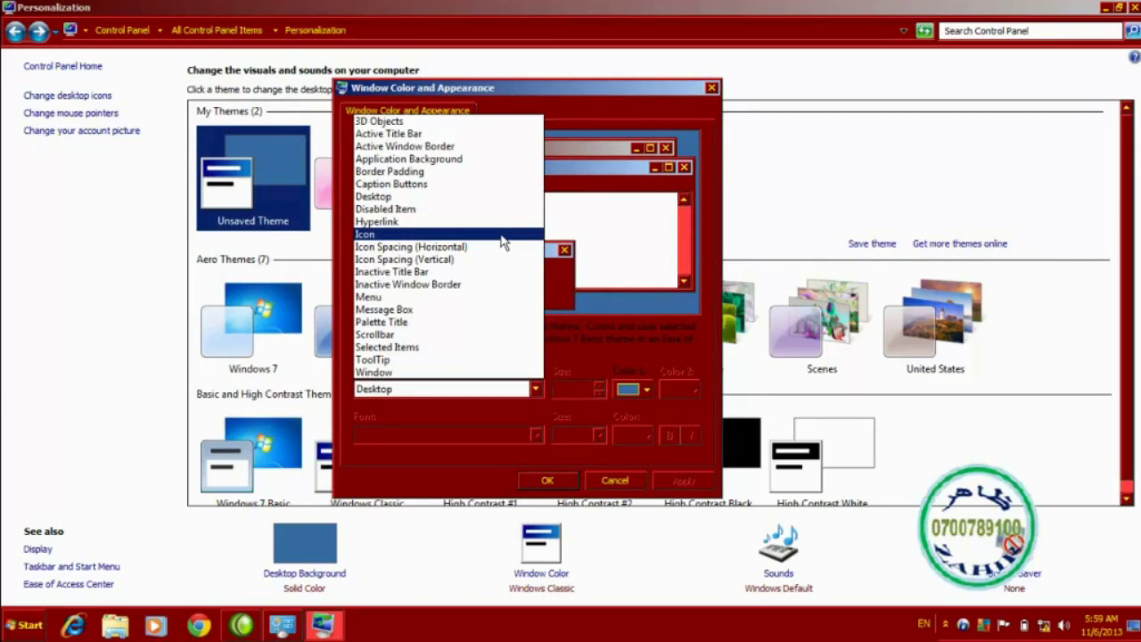
pyautogui.click(386, 136)
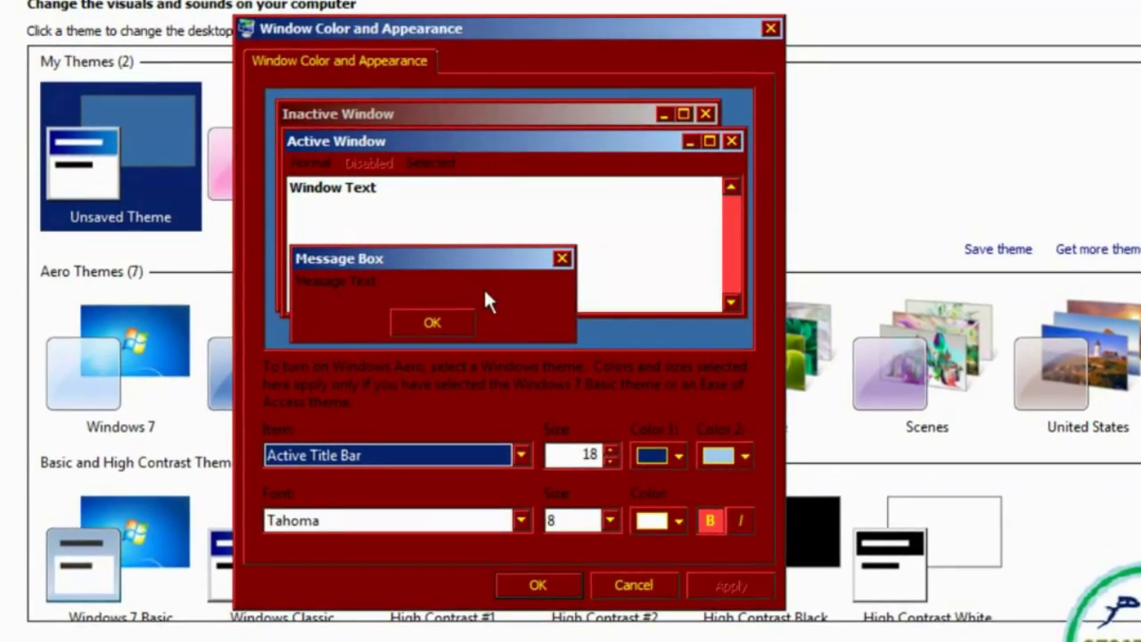
pyautogui.click(678, 454)
pyautogui.click(652, 517)
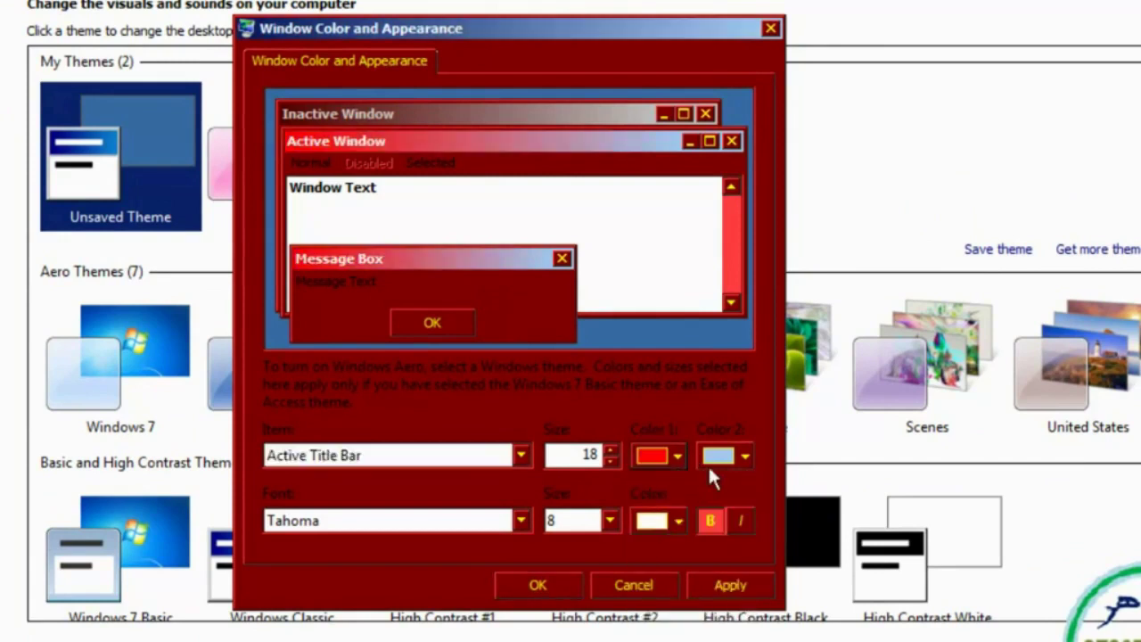
pyautogui.click(744, 455)
pyautogui.click(776, 522)
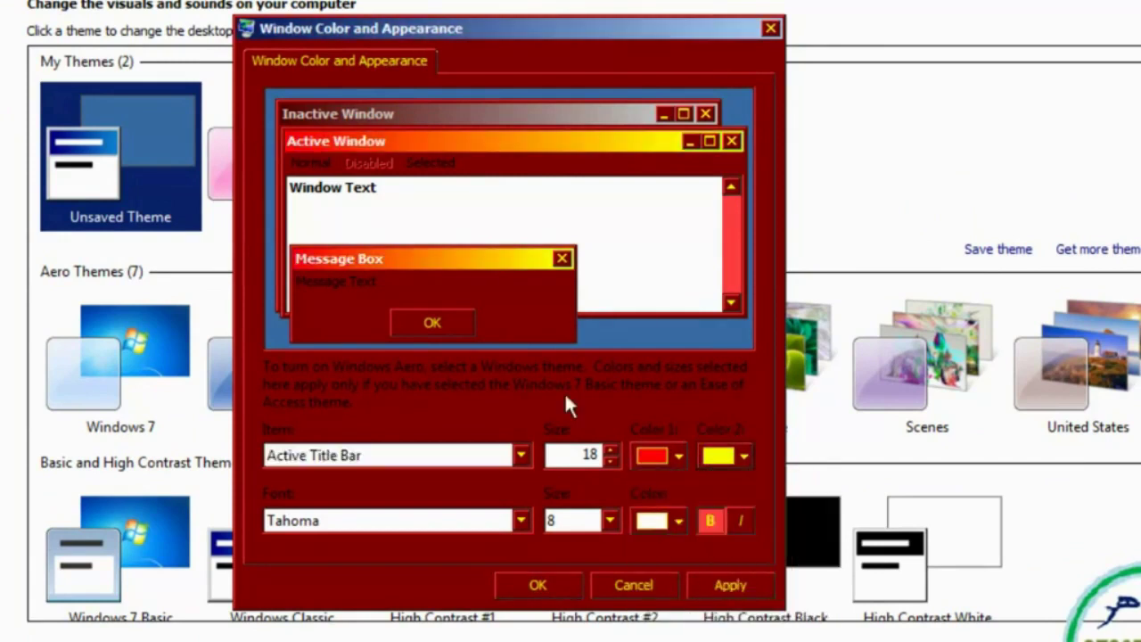
# Step: Set the Active Title Bar's font size to 12 and its text color to green, and apply the changes
pyautogui.click(611, 522)
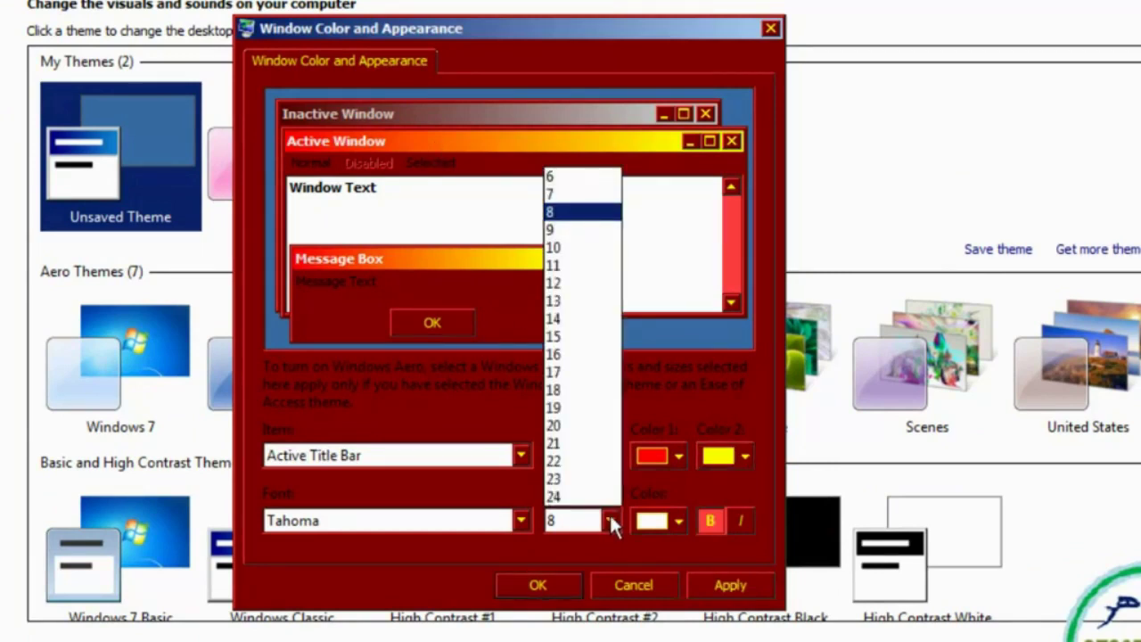
pyautogui.click(564, 283)
pyautogui.click(679, 521)
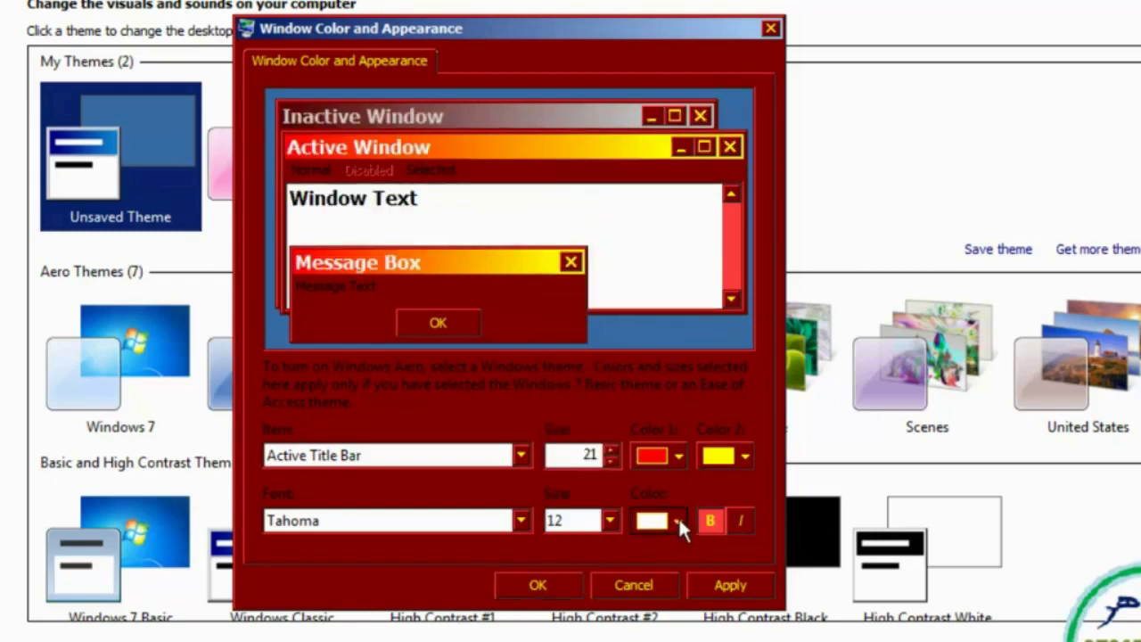
pyautogui.click(680, 617)
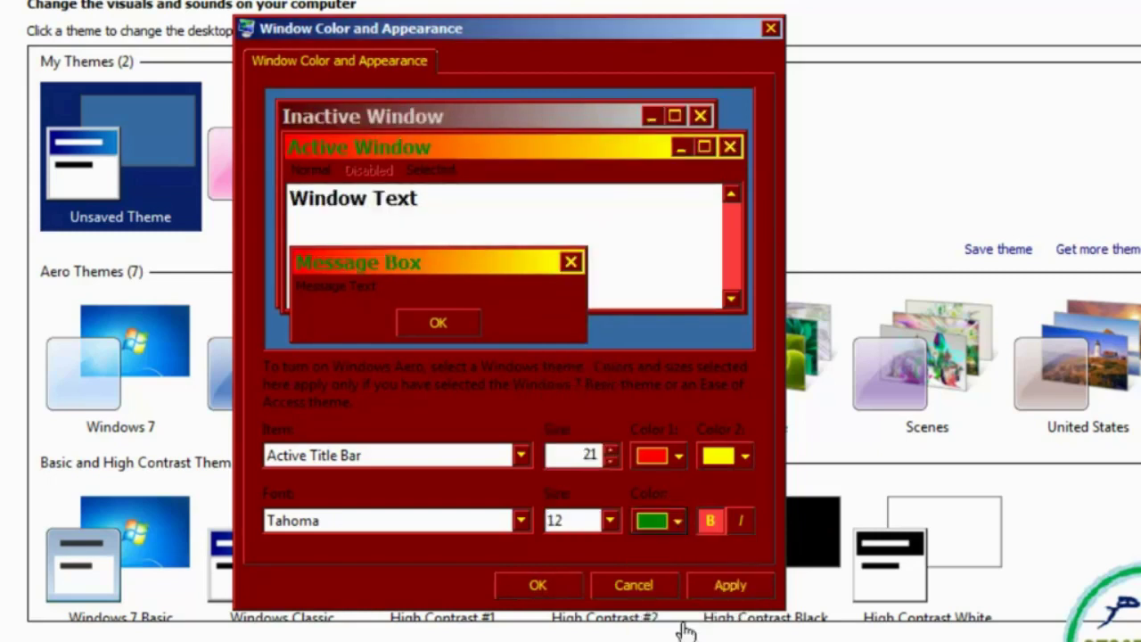
pyautogui.click(727, 583)
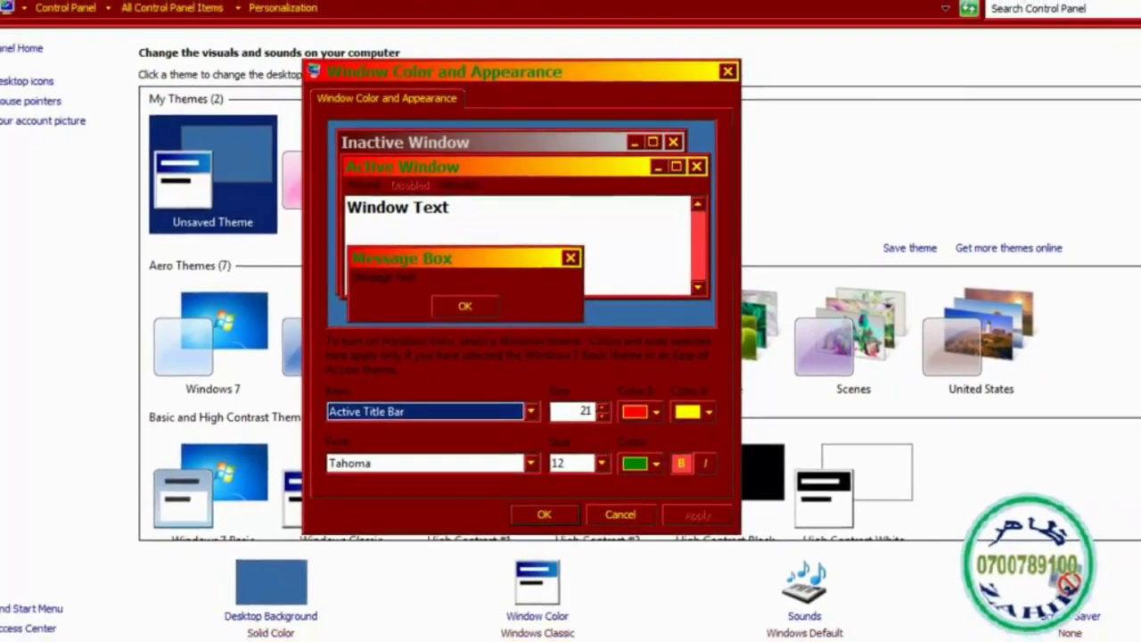
# Step: Open two empty Notepad windows and offset them to compare the active and inactive title bars
pyautogui.press('super')
pyautogui.click(85, 277)
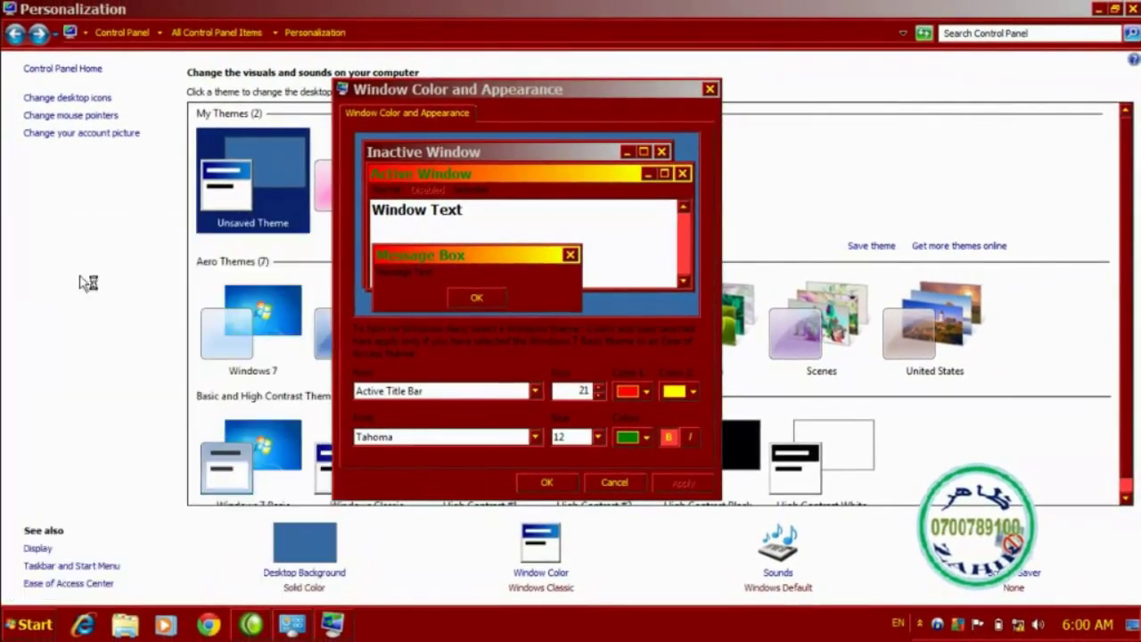
pyautogui.moveTo(589, 154); pyautogui.dragTo(736, 172)
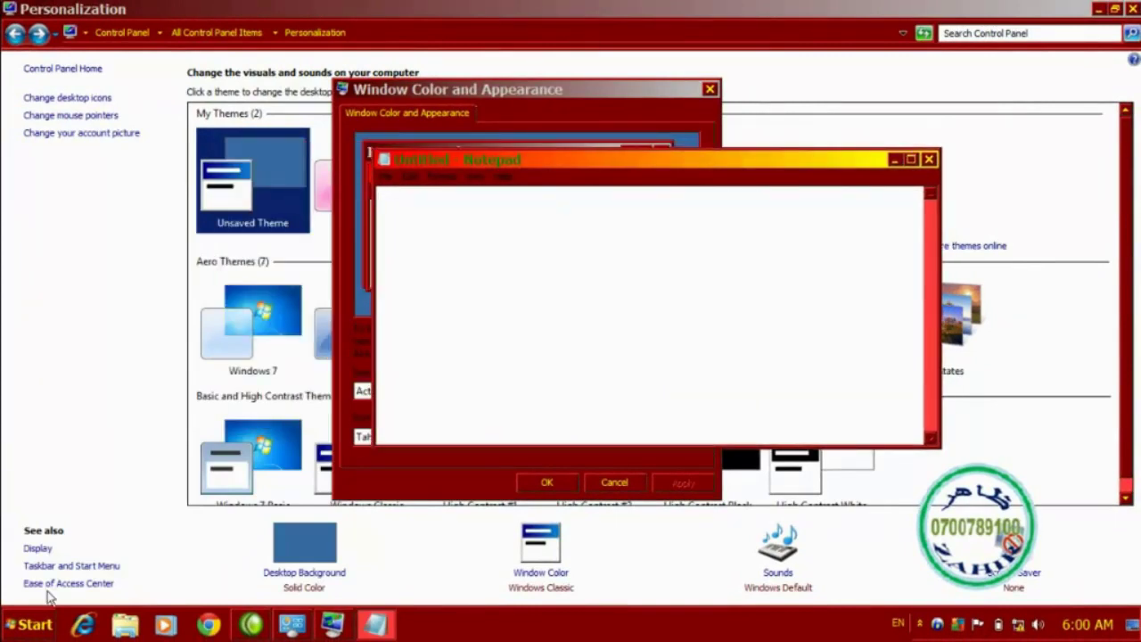
pyautogui.click(32, 624)
pyautogui.click(44, 272)
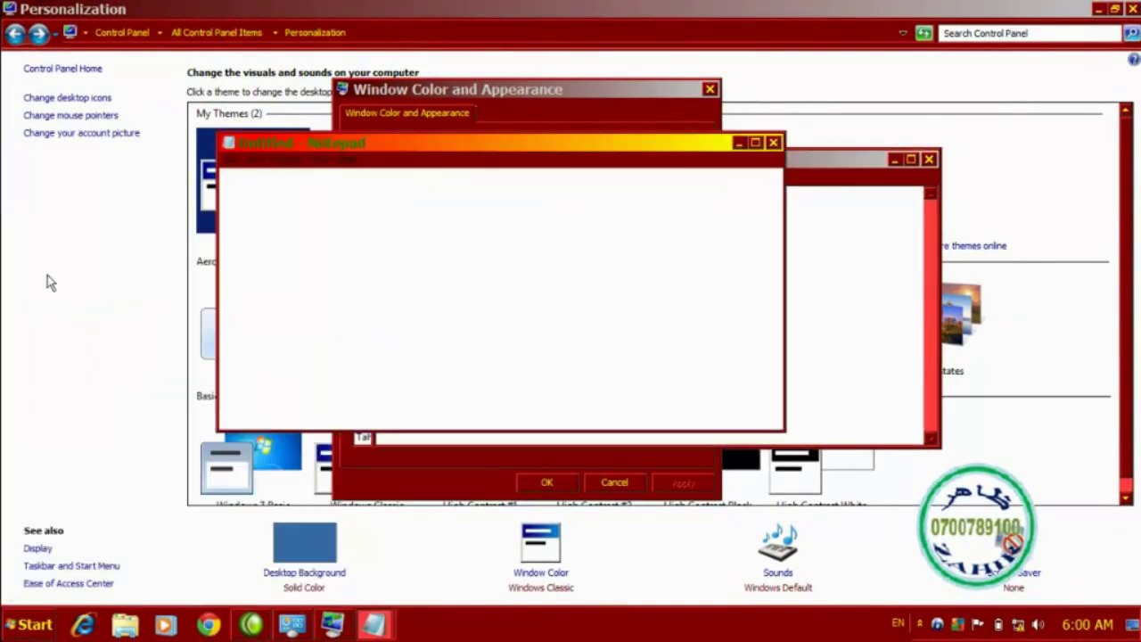
pyautogui.moveTo(631, 151); pyautogui.dragTo(757, 249)
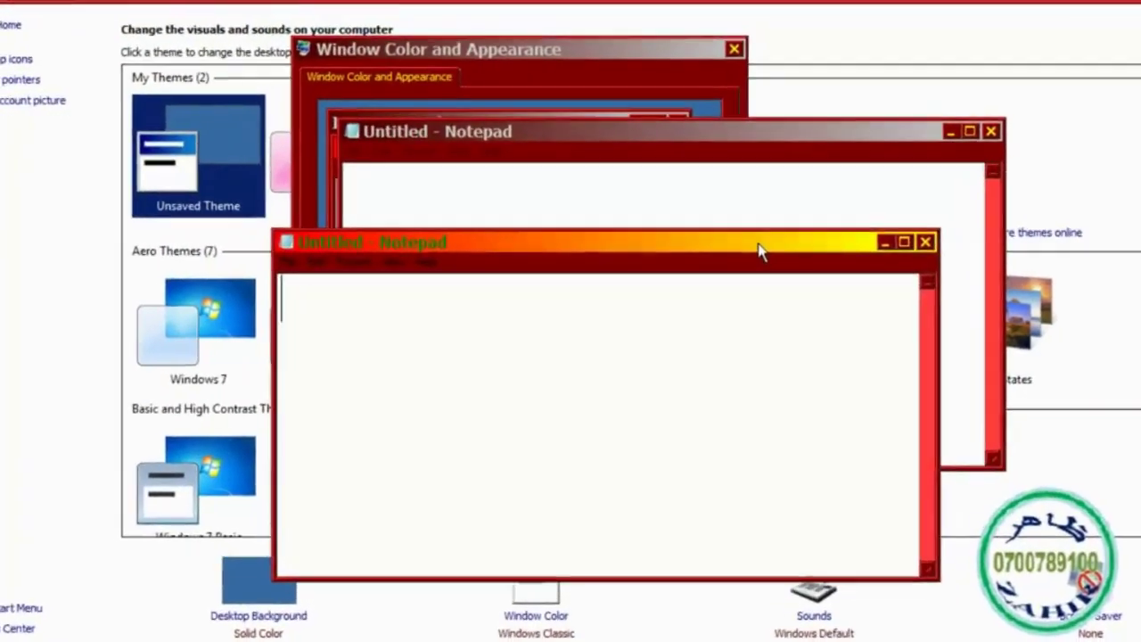
pyautogui.moveTo(822, 225); pyautogui.dragTo(840, 207)
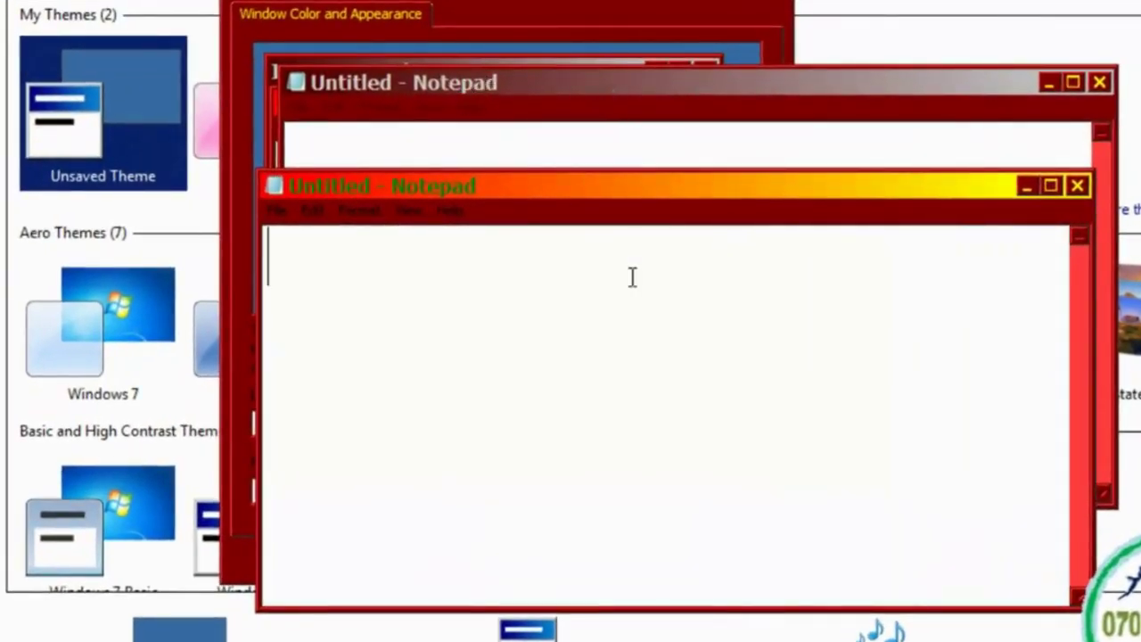
# Step: Bring the rear Notepad window forward to examine its active title bar, and close both Notepad windows
pyautogui.click(624, 143)
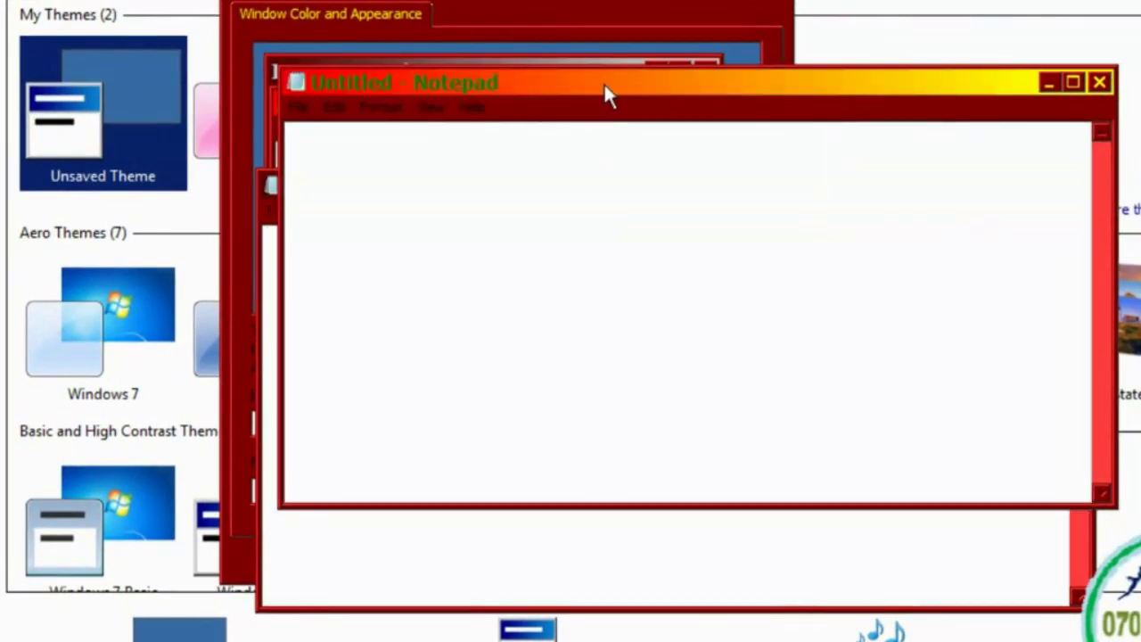
pyautogui.moveTo(604, 82); pyautogui.dragTo(585, 222)
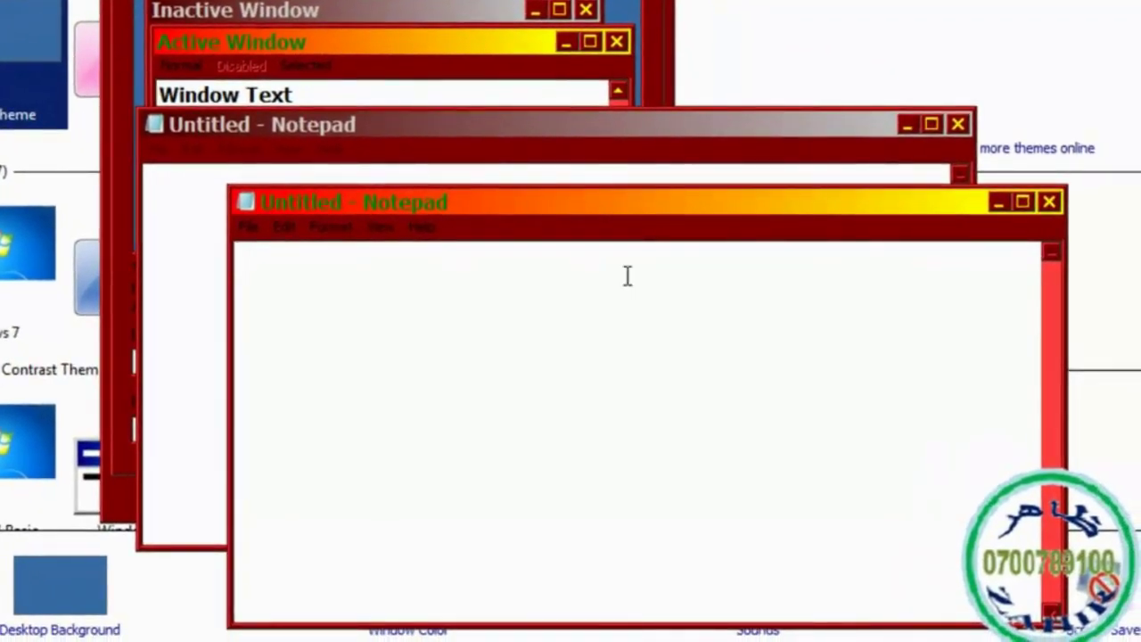
pyautogui.click(1049, 202)
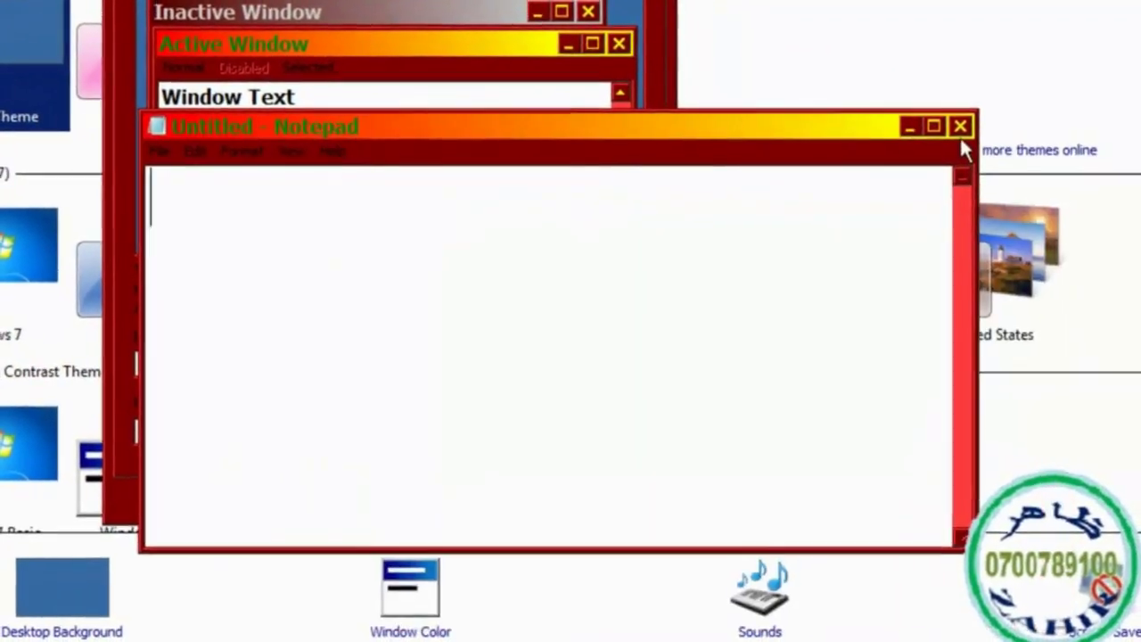
pyautogui.click(958, 124)
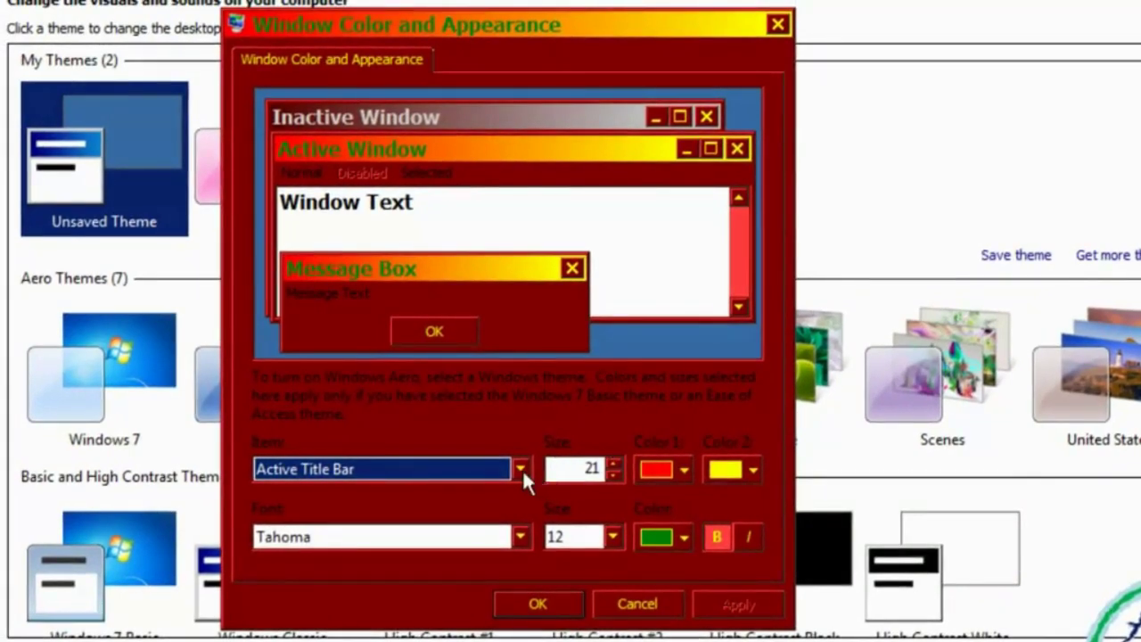
# Step: Select the Active Window Border item and set its size to 6
pyautogui.click(521, 470)
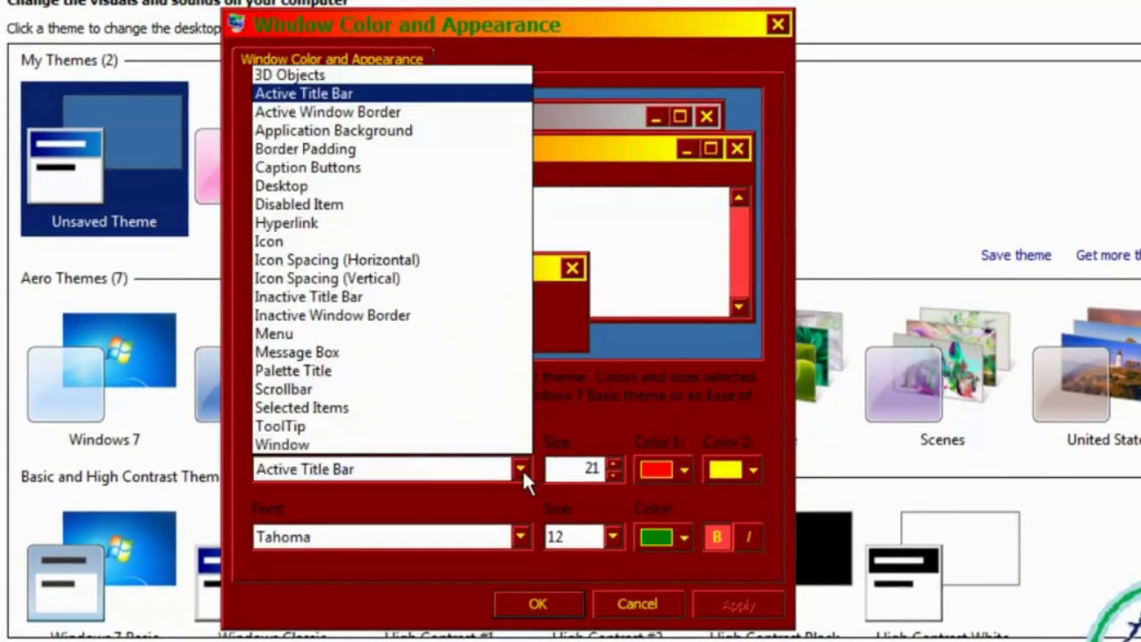
pyautogui.click(315, 116)
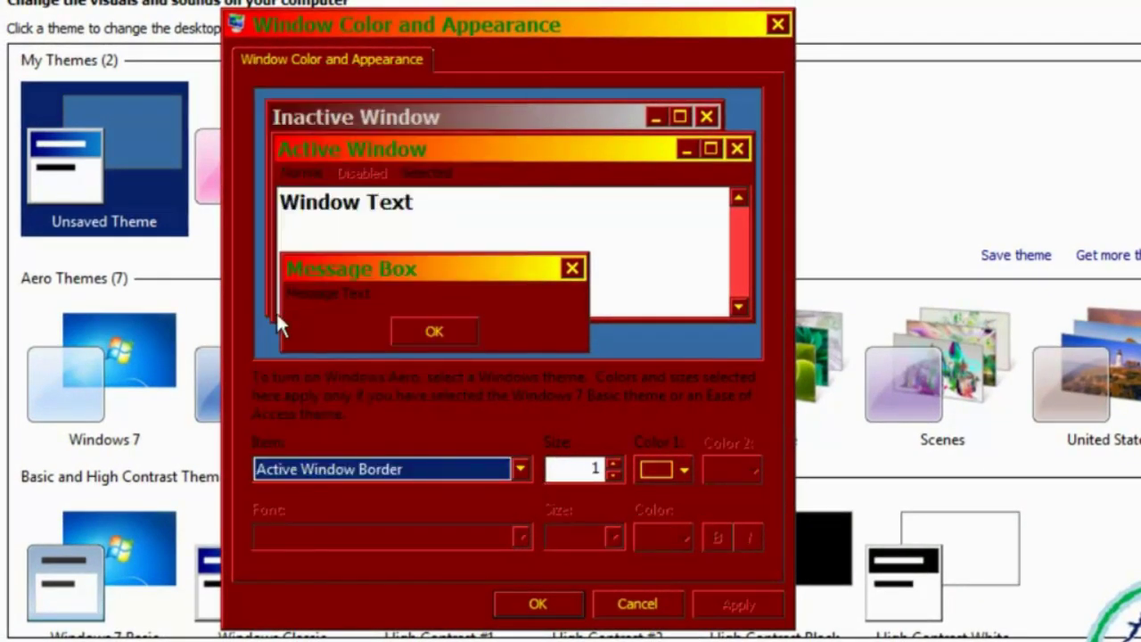
pyautogui.click(614, 464)
pyautogui.click(614, 464)
pyautogui.click(613, 464)
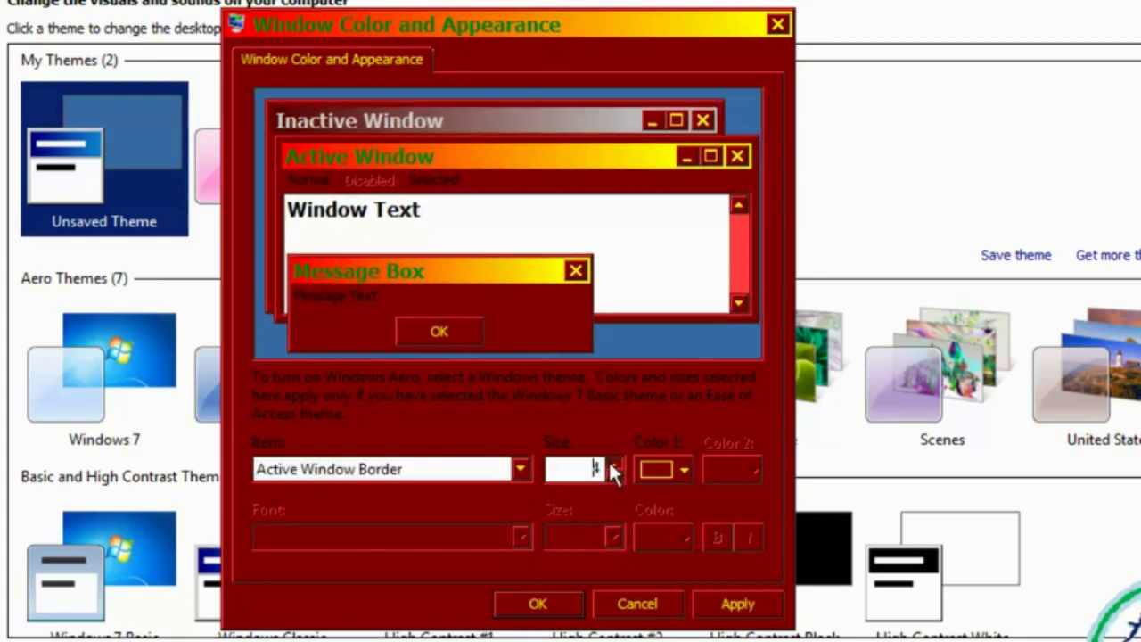
pyautogui.click(613, 464)
pyautogui.click(613, 465)
# Step: Set the Active Window Border's color to dark blue and apply the change
pyautogui.click(679, 467)
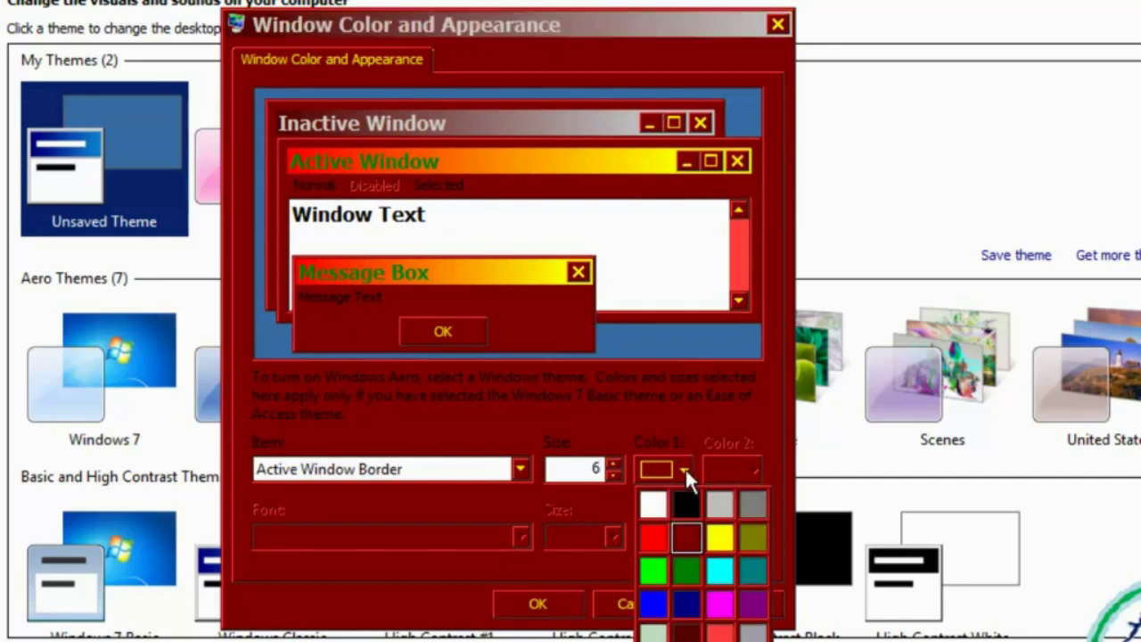
pyautogui.click(686, 604)
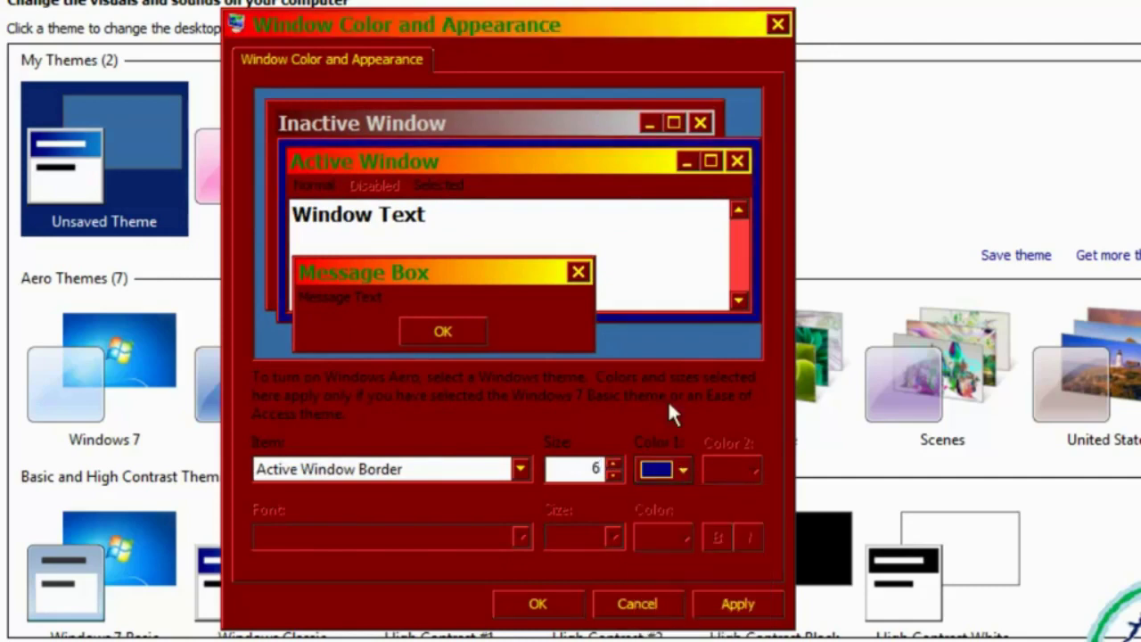
pyautogui.click(737, 605)
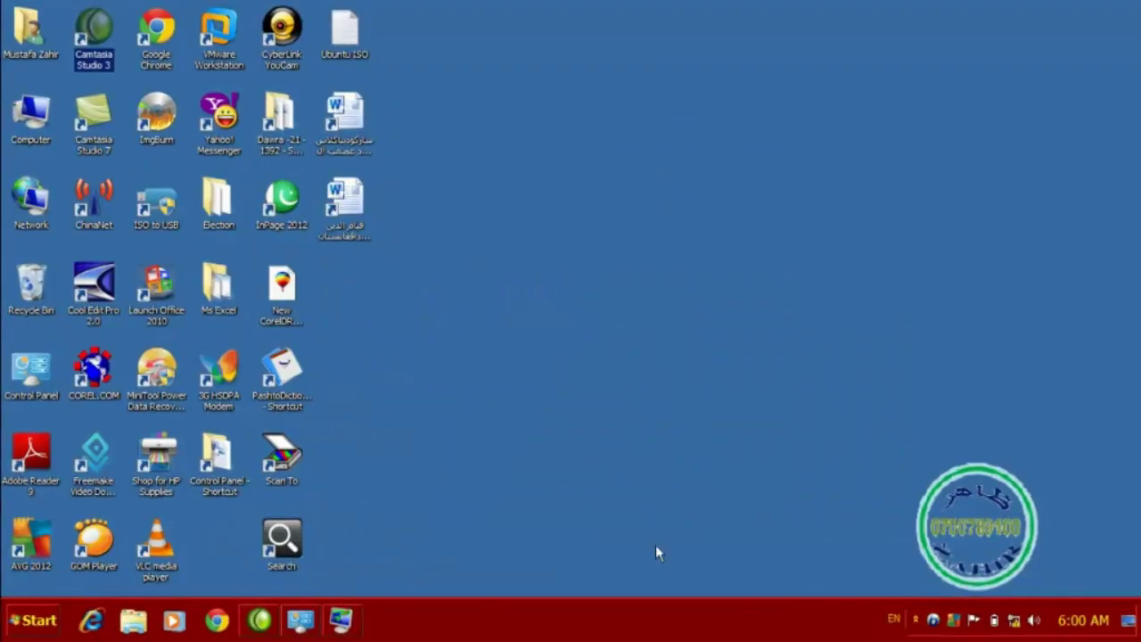
# Step: Open two empty Notepad windows, compare the active and inactive window borders, and close both windows
pyautogui.click(42, 624)
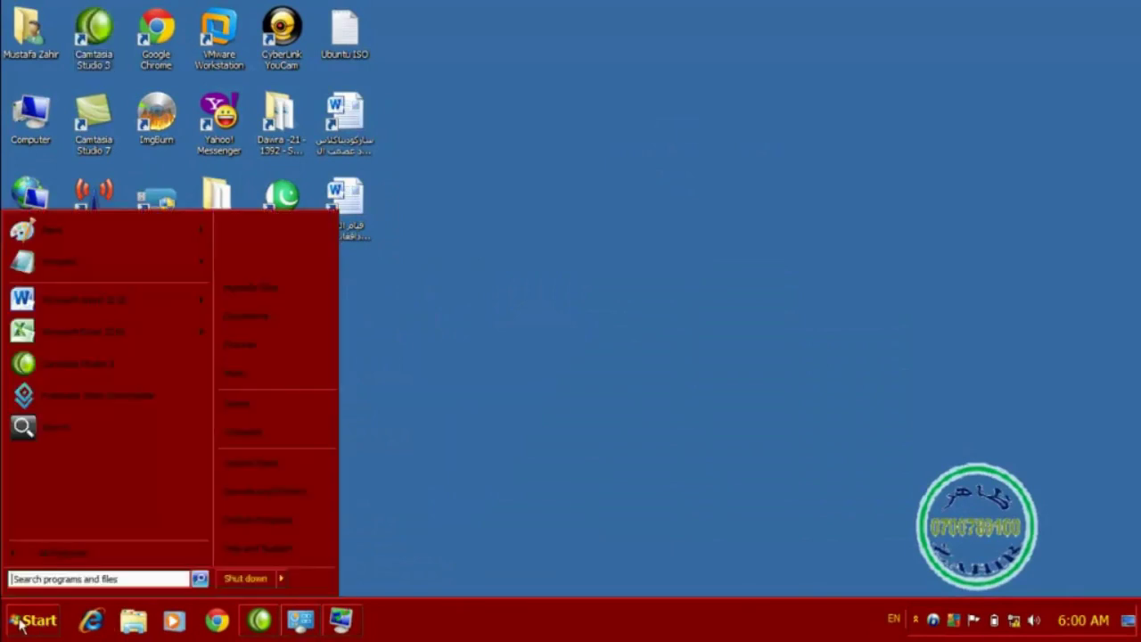
pyautogui.click(59, 261)
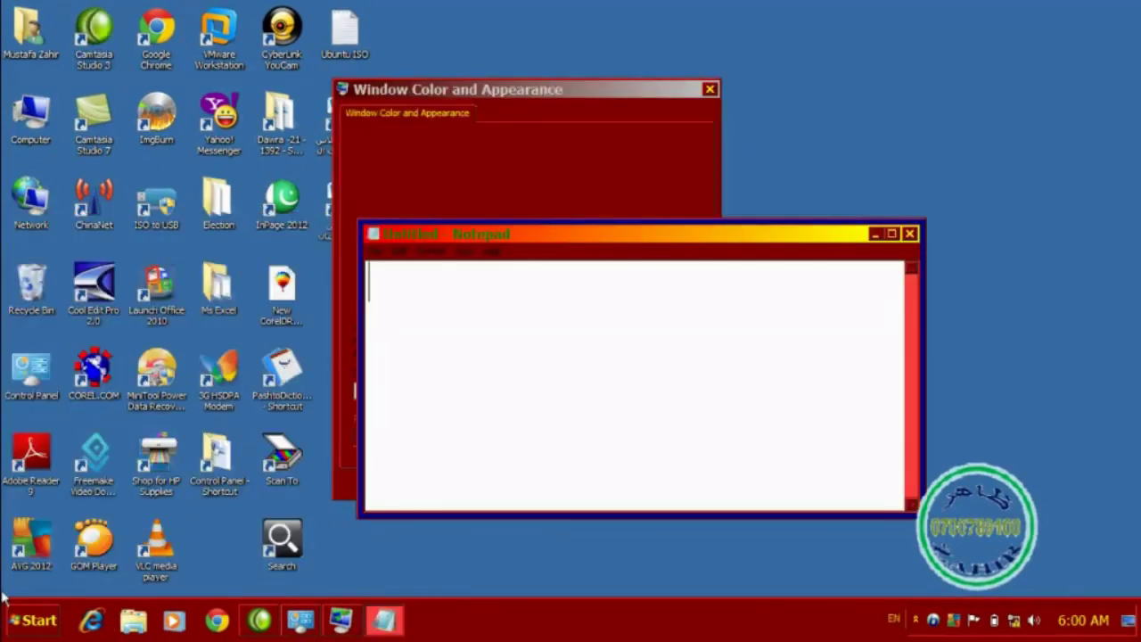
pyautogui.click(25, 632)
pyautogui.click(59, 261)
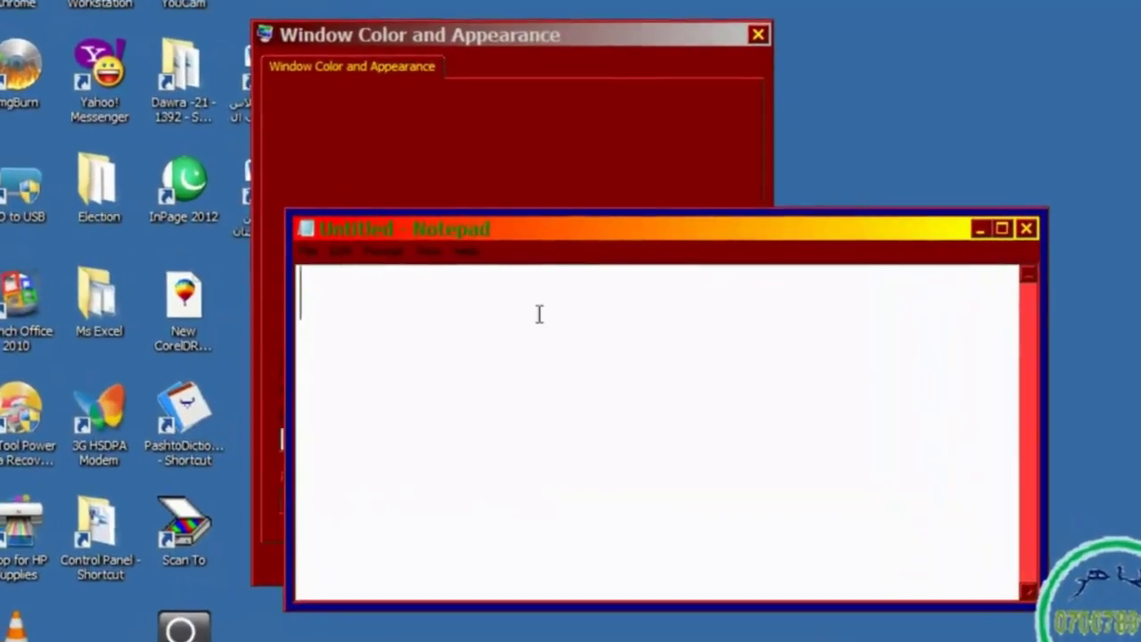
pyautogui.moveTo(670, 230); pyautogui.dragTo(507, 307)
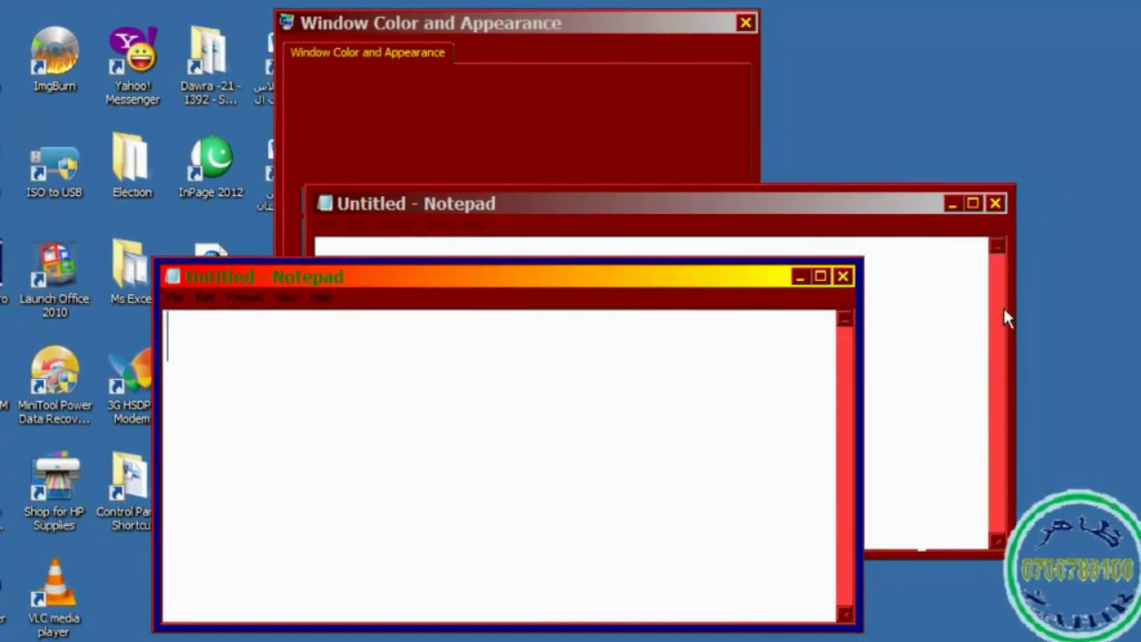
pyautogui.moveTo(705, 280); pyautogui.dragTo(785, 281)
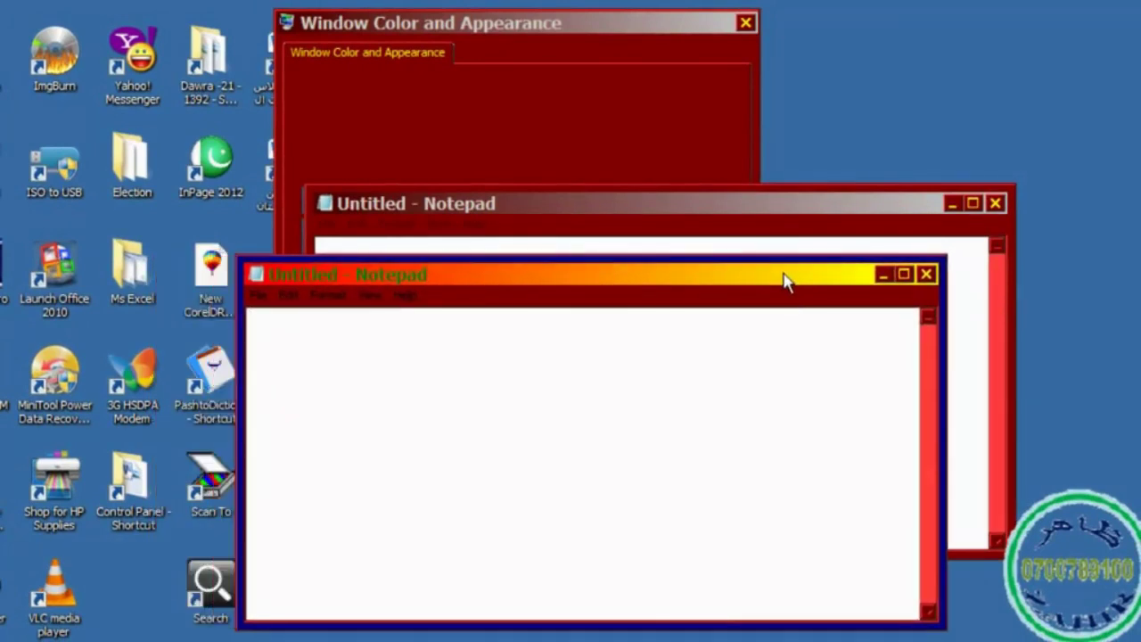
pyautogui.click(927, 274)
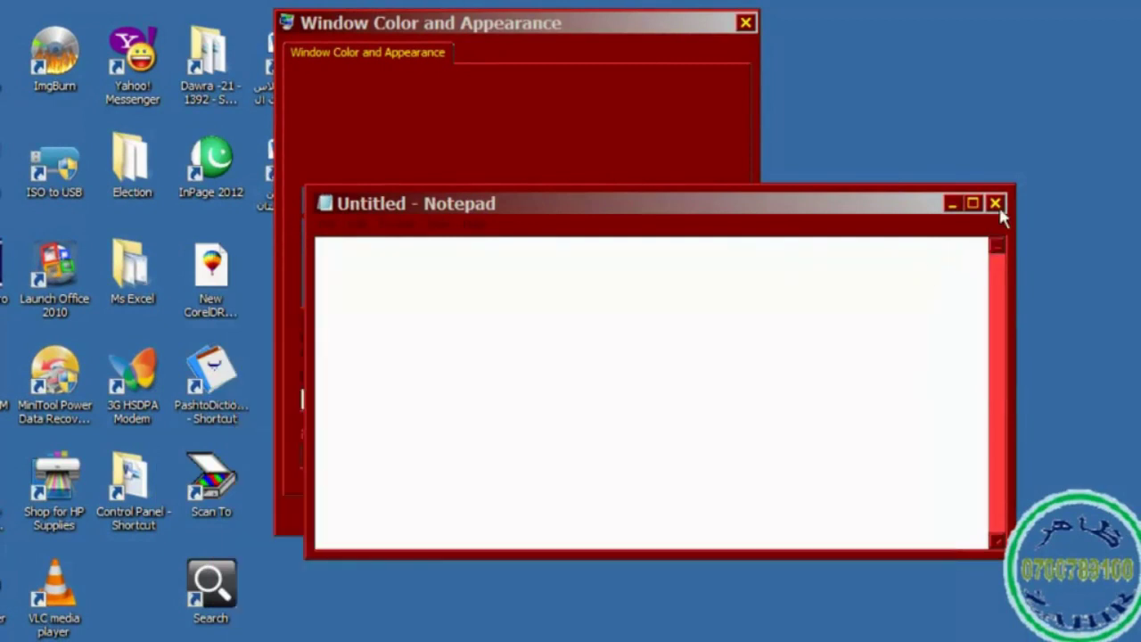
pyautogui.click(996, 204)
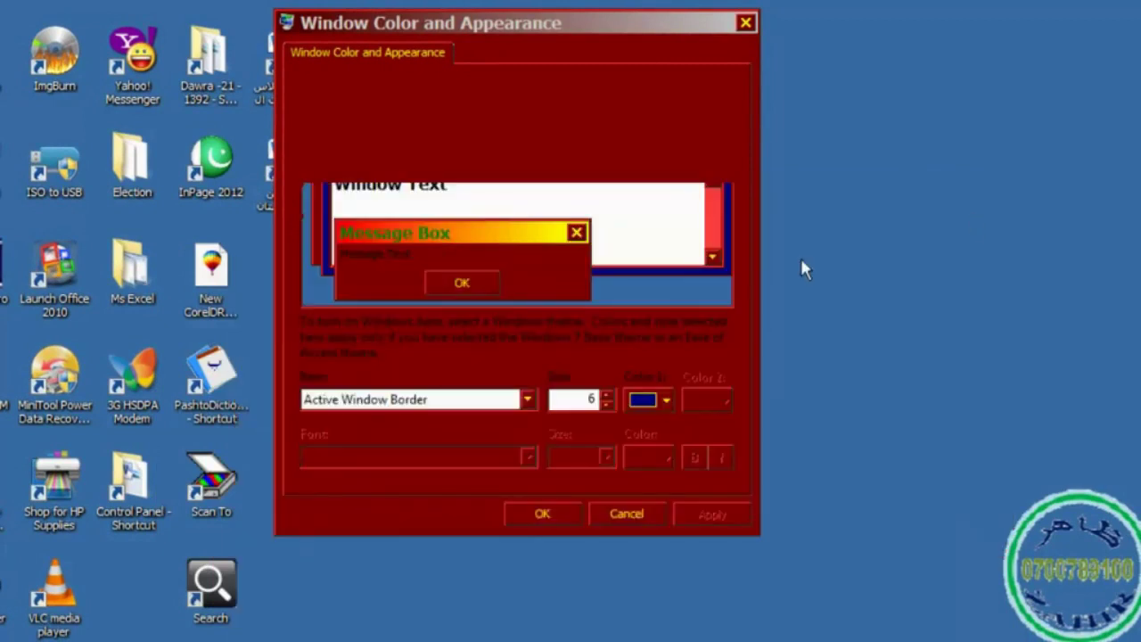
# Step: Select the Desktop item, set its Color 1 to dark green, and apply the change
pyautogui.click(527, 401)
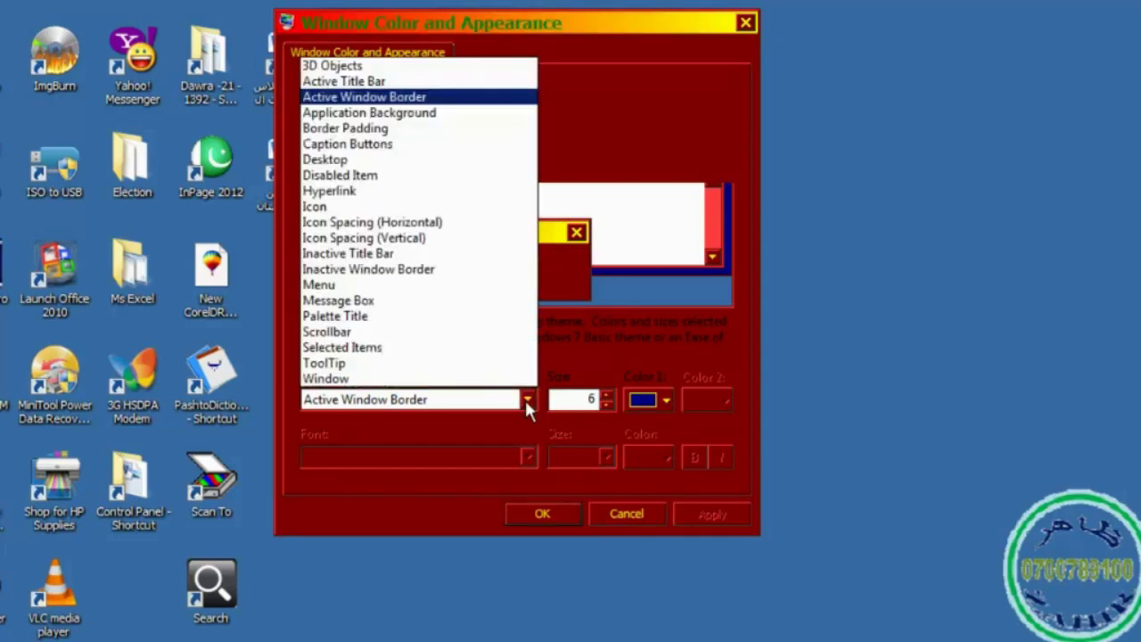
pyautogui.click(349, 160)
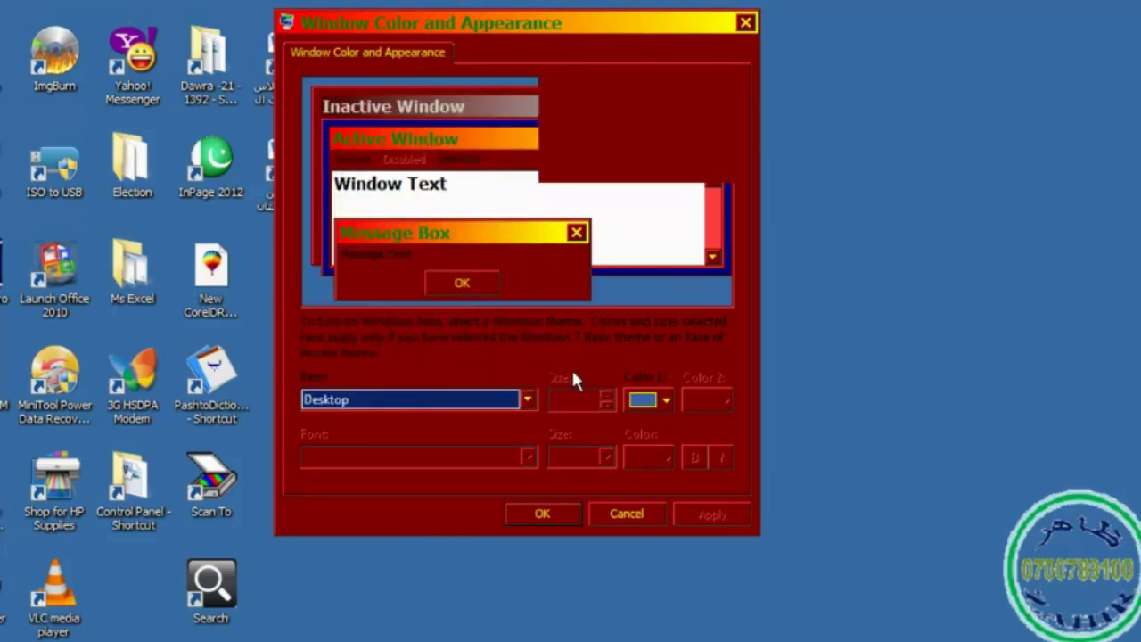
pyautogui.click(666, 403)
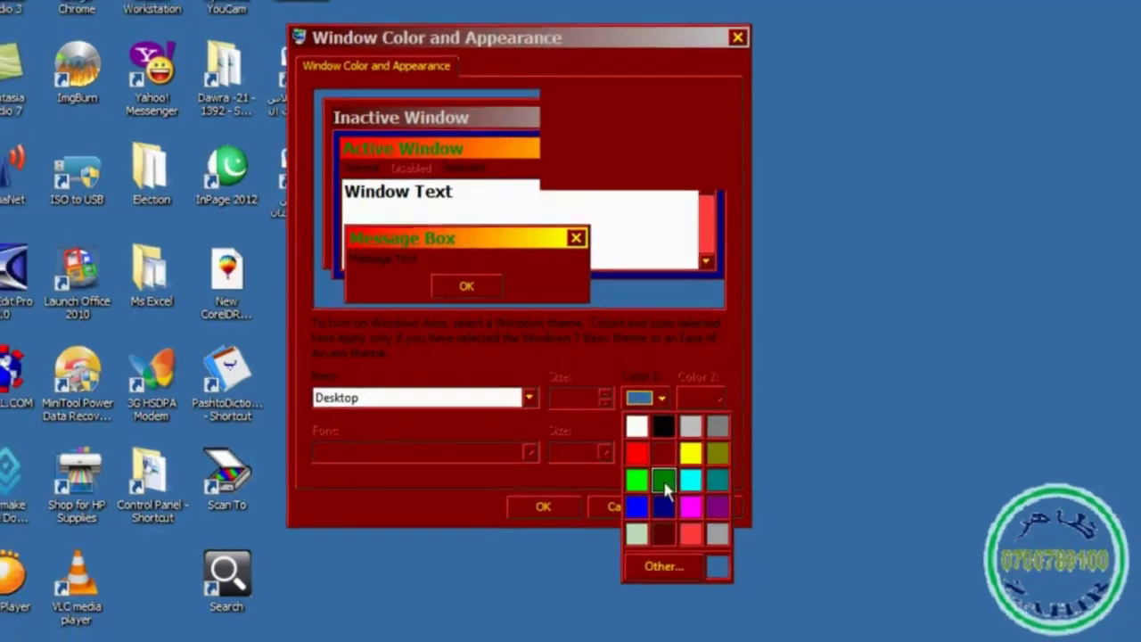
pyautogui.click(663, 479)
pyautogui.click(707, 506)
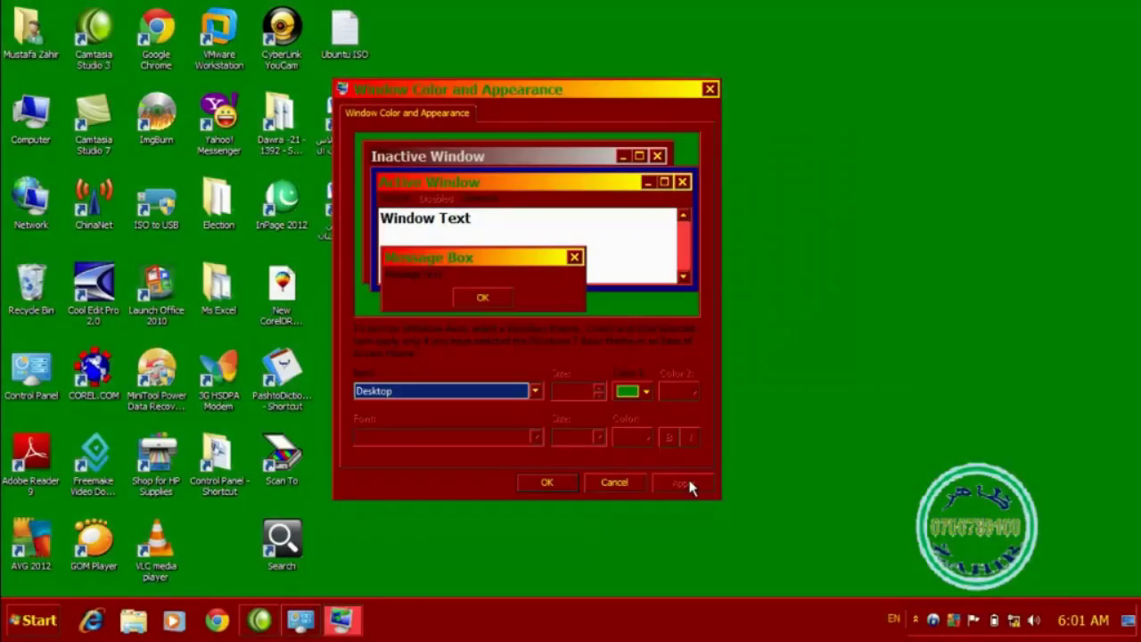
# Step: Select the Menu item, set its background color to red and its font color to cyan, and apply the changes
pyautogui.click(535, 392)
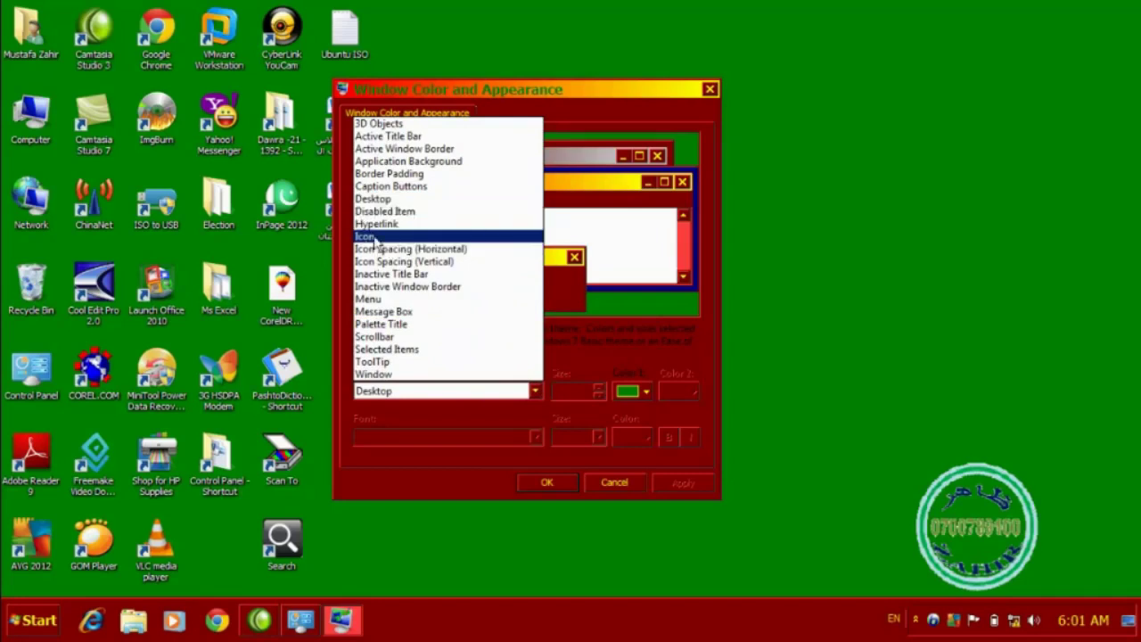
pyautogui.click(383, 306)
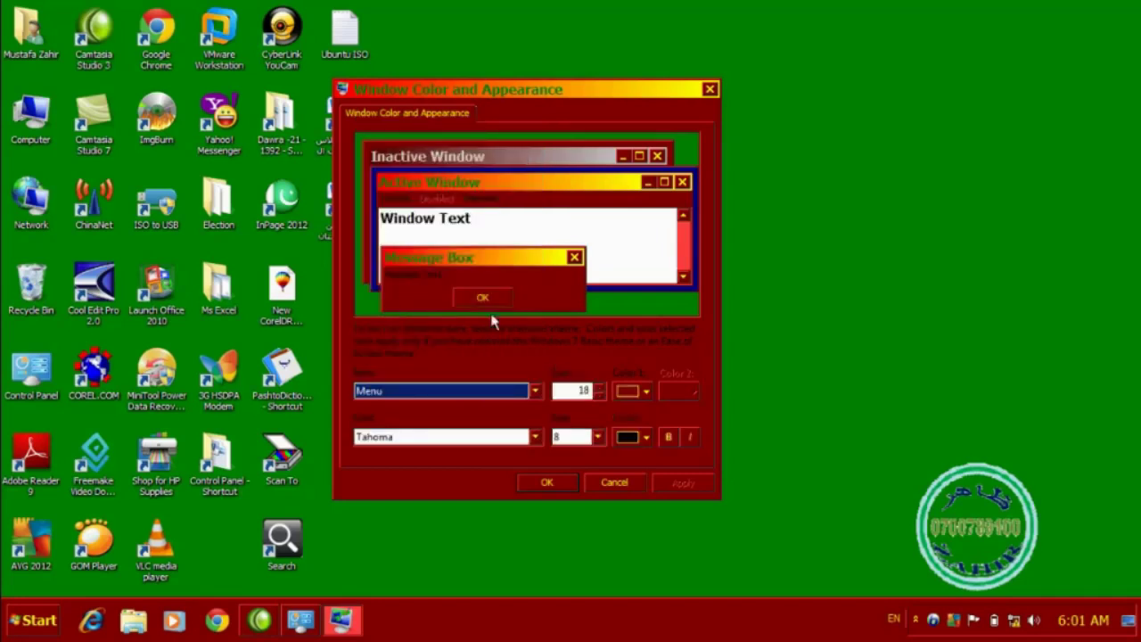
pyautogui.click(645, 393)
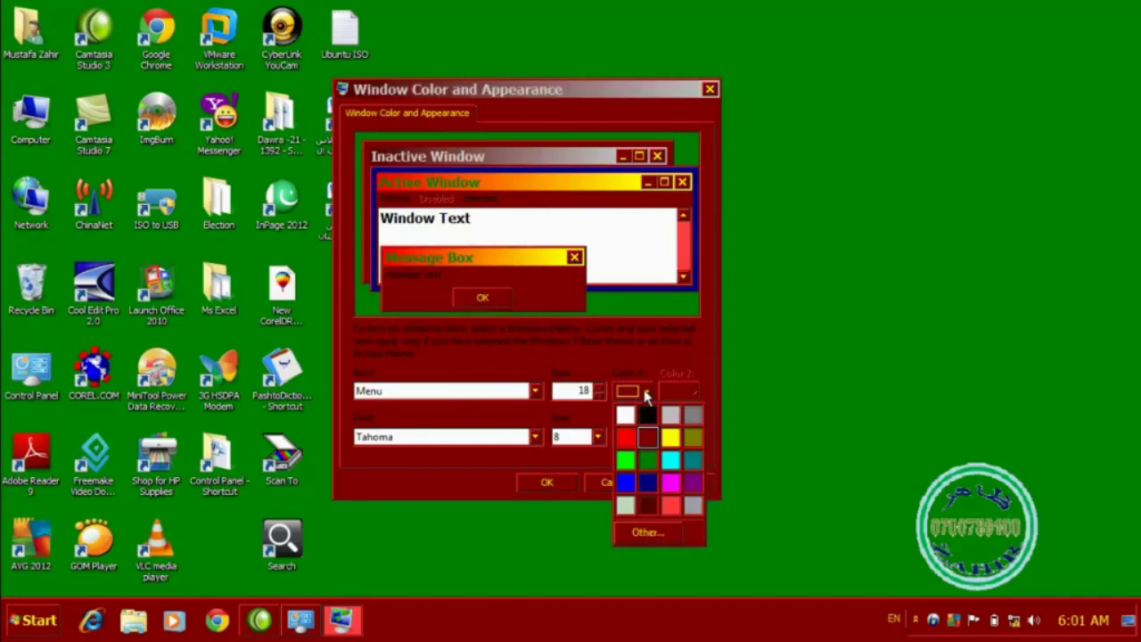
pyautogui.click(626, 442)
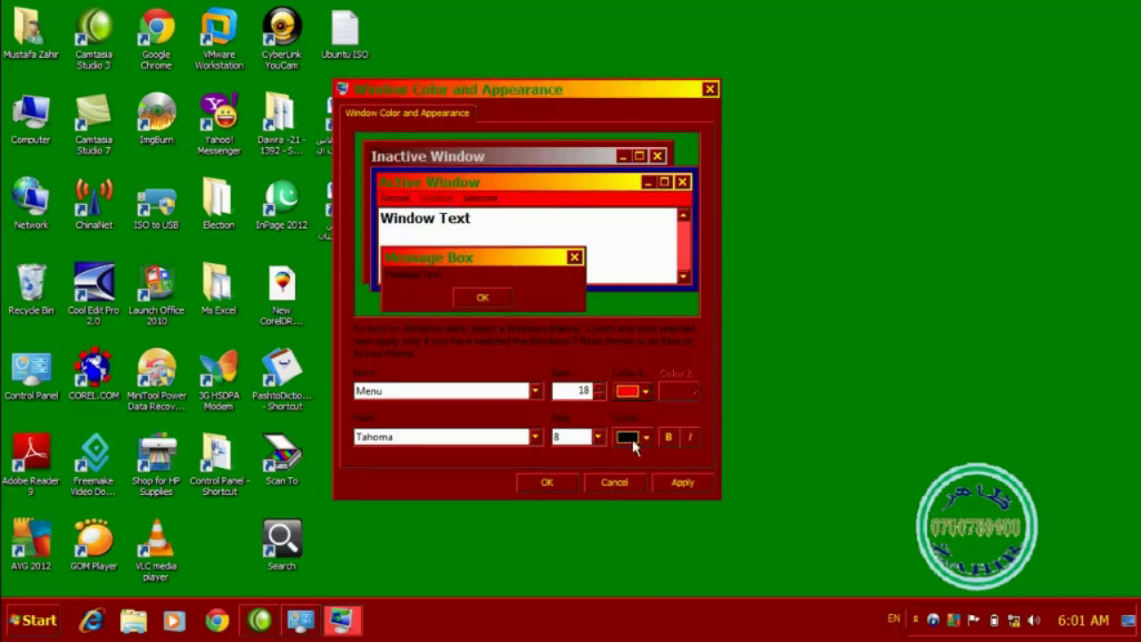
pyautogui.click(645, 437)
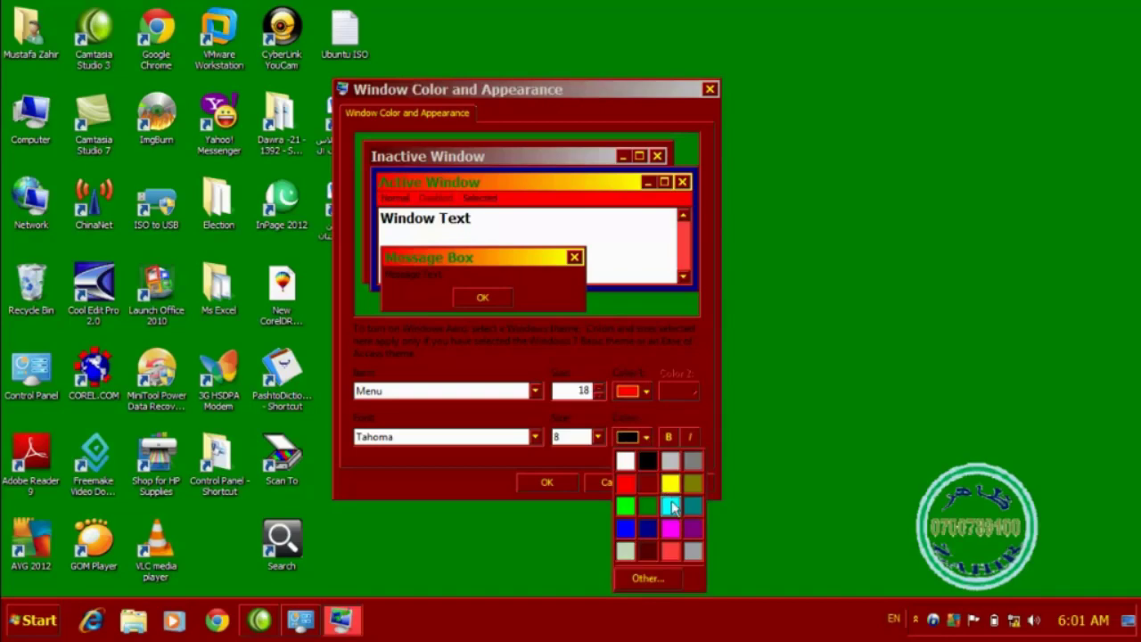
pyautogui.click(658, 492)
pyautogui.click(672, 480)
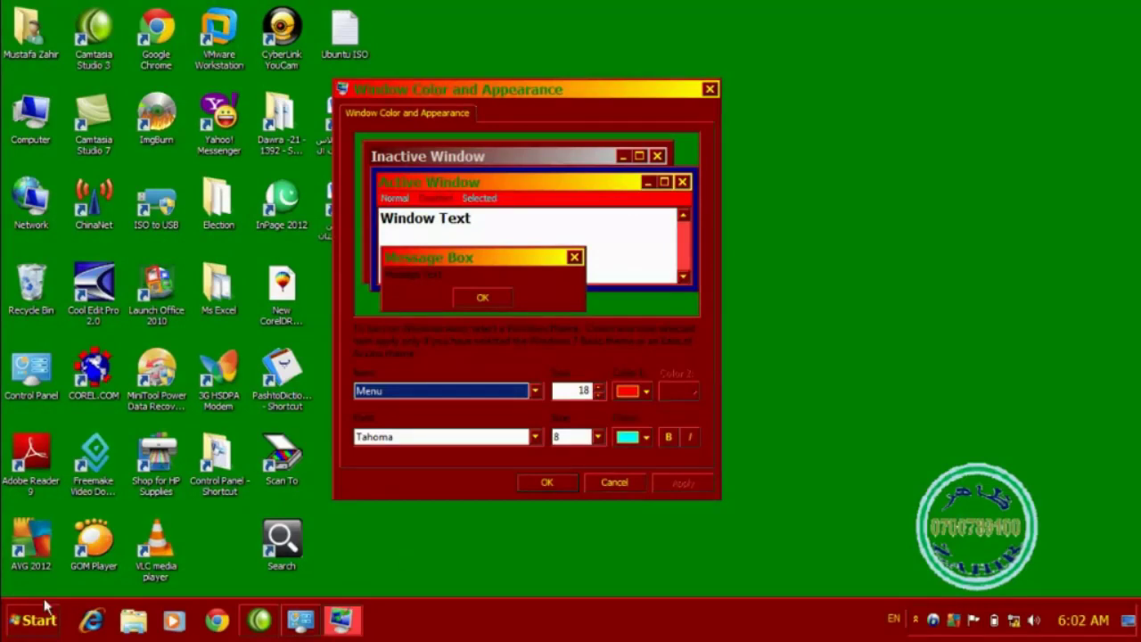
# Step: Display the Start menu and the desktop context menu to examine the menu colors, and dismiss them
pyautogui.click(41, 608)
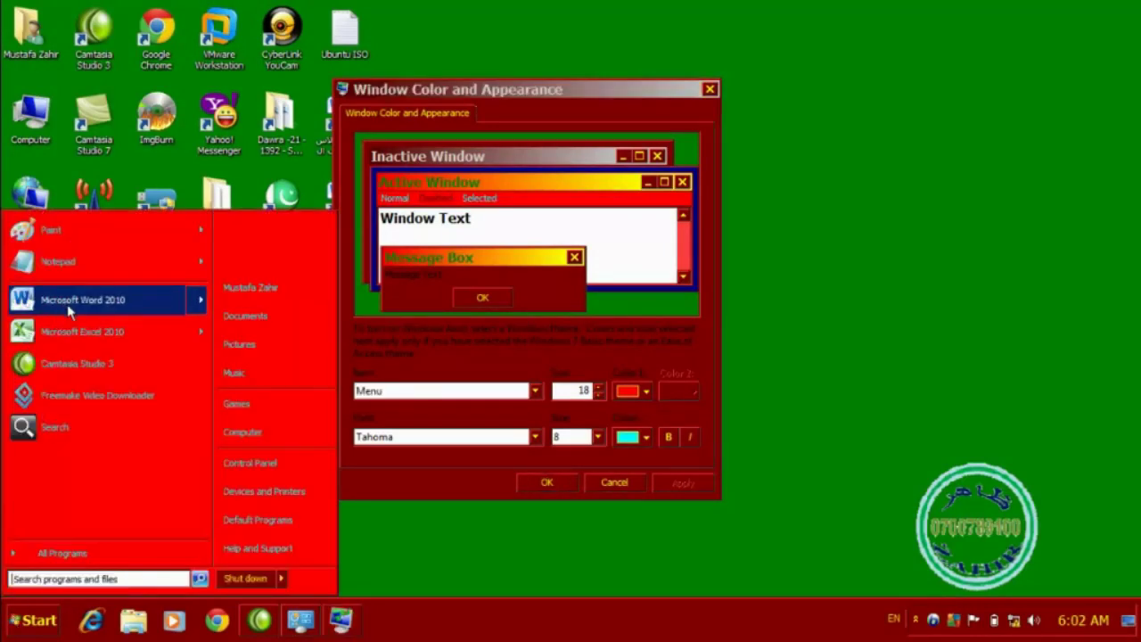
pyautogui.moveTo(67, 304)
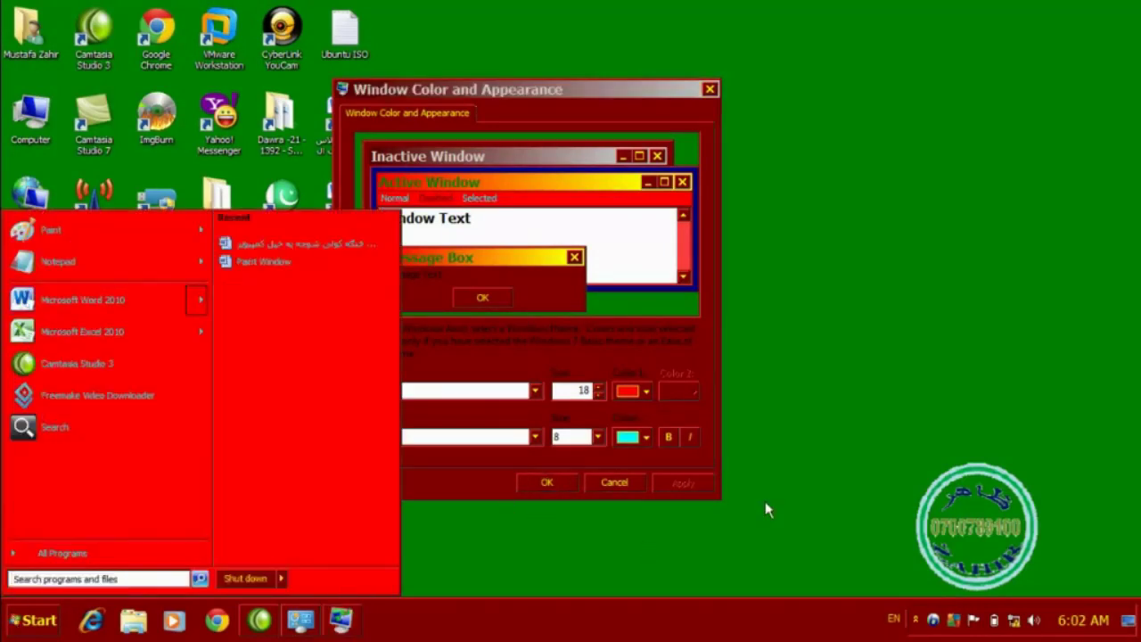
pyautogui.click(805, 368)
pyautogui.rightClick(805, 363)
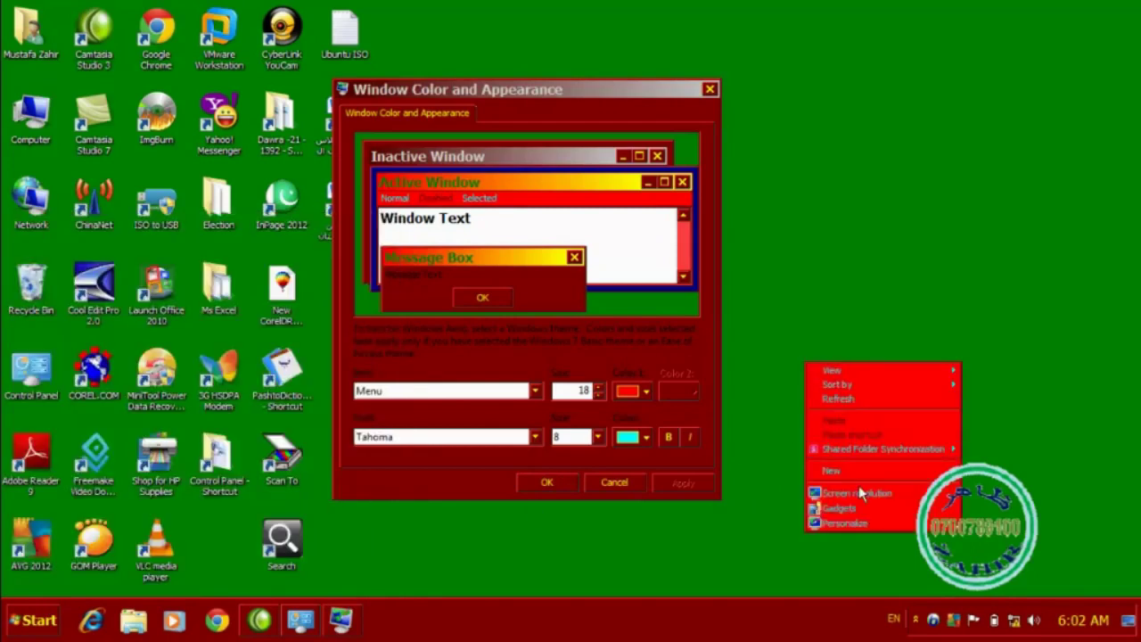
pyautogui.rightClick(762, 303)
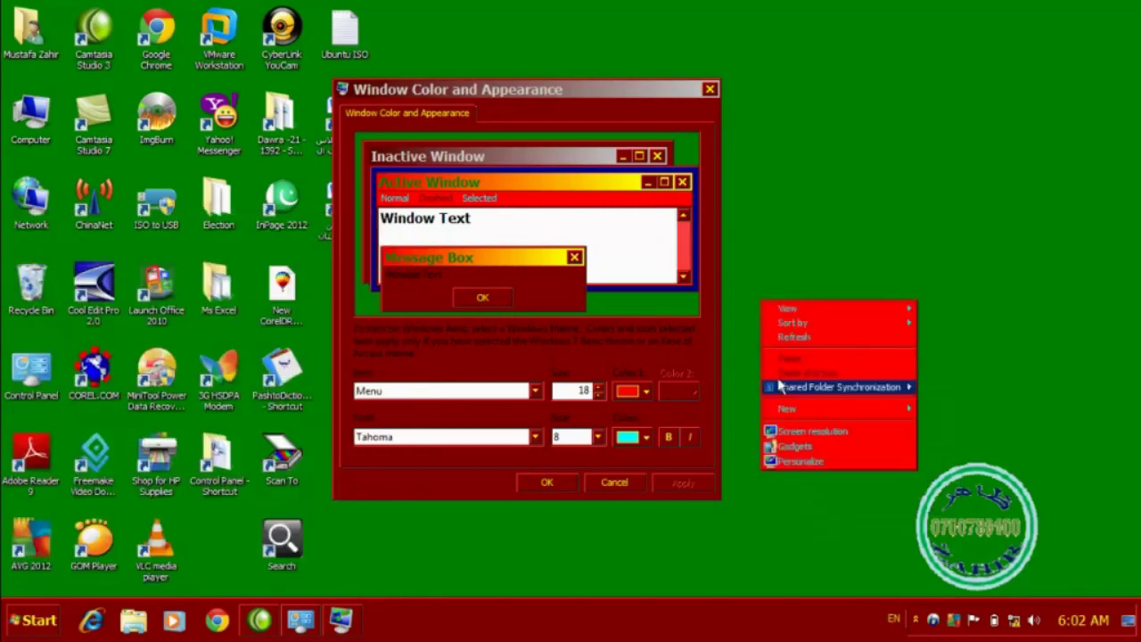
pyautogui.click(703, 533)
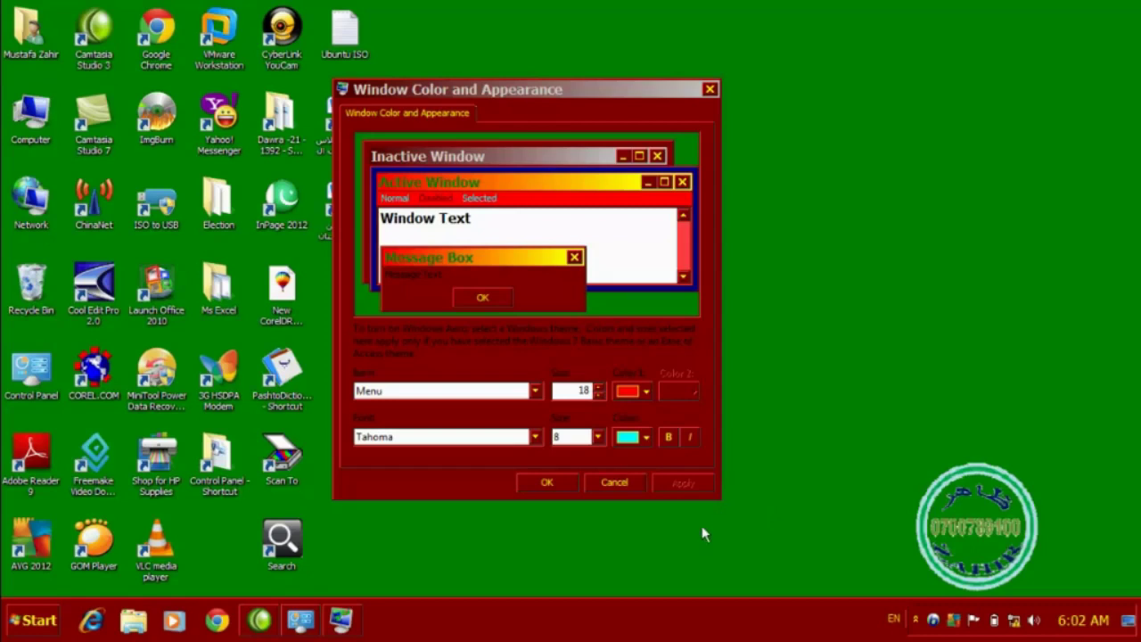
# Step: Select the Scrollbar item, set its size to 25, and apply the change
pyautogui.click(534, 391)
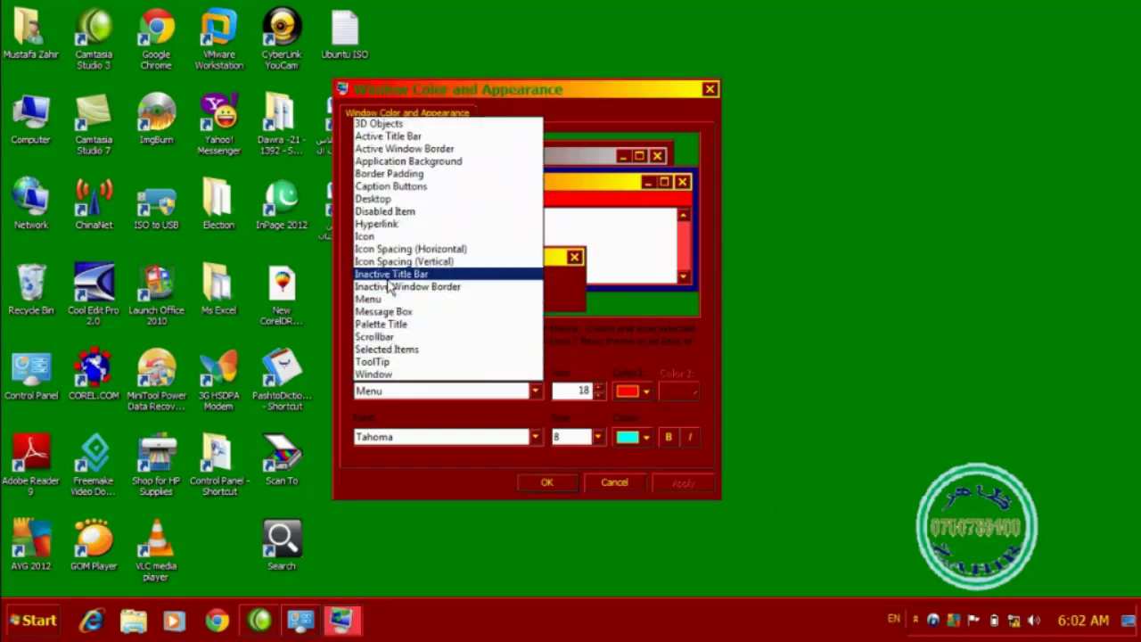
pyautogui.click(383, 337)
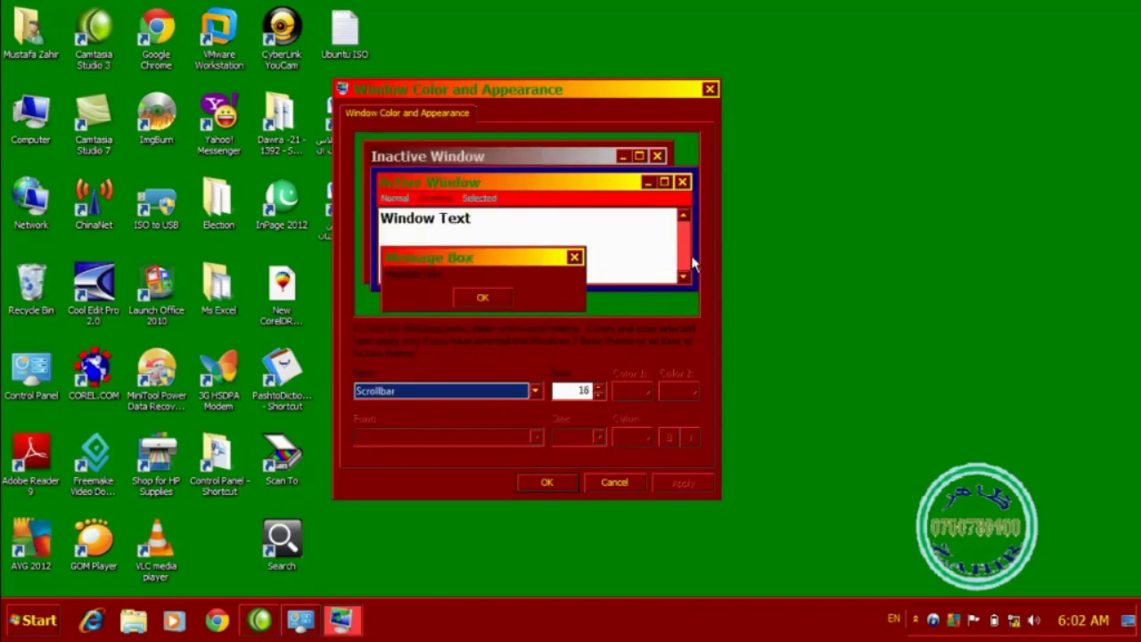
pyautogui.click(599, 387)
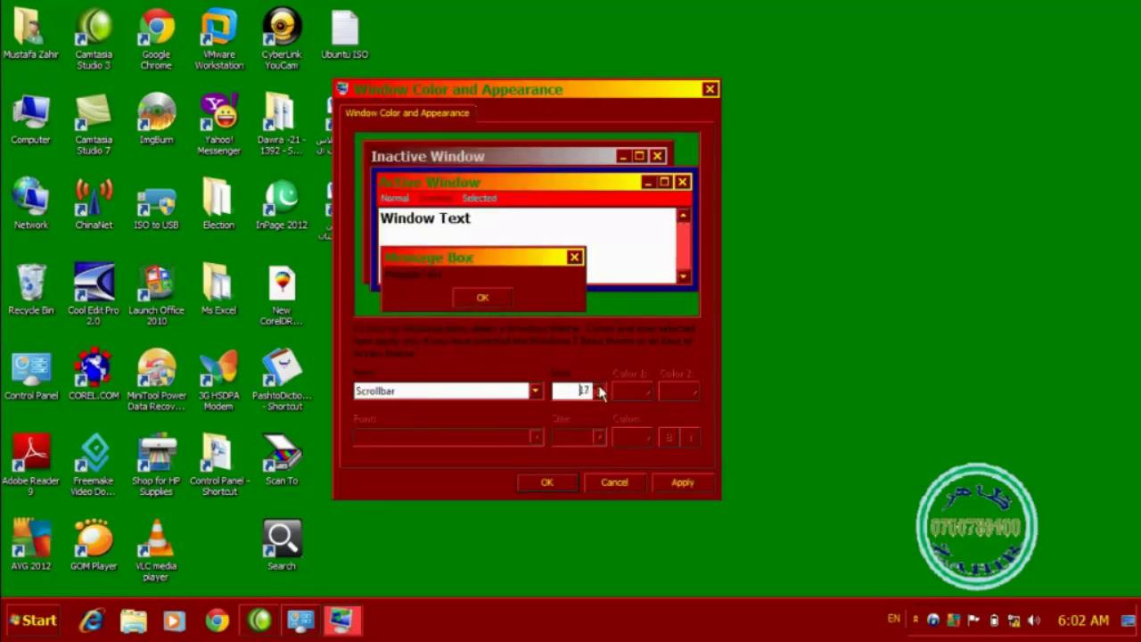
pyautogui.moveTo(599, 387); pyautogui.dragTo(599, 387)
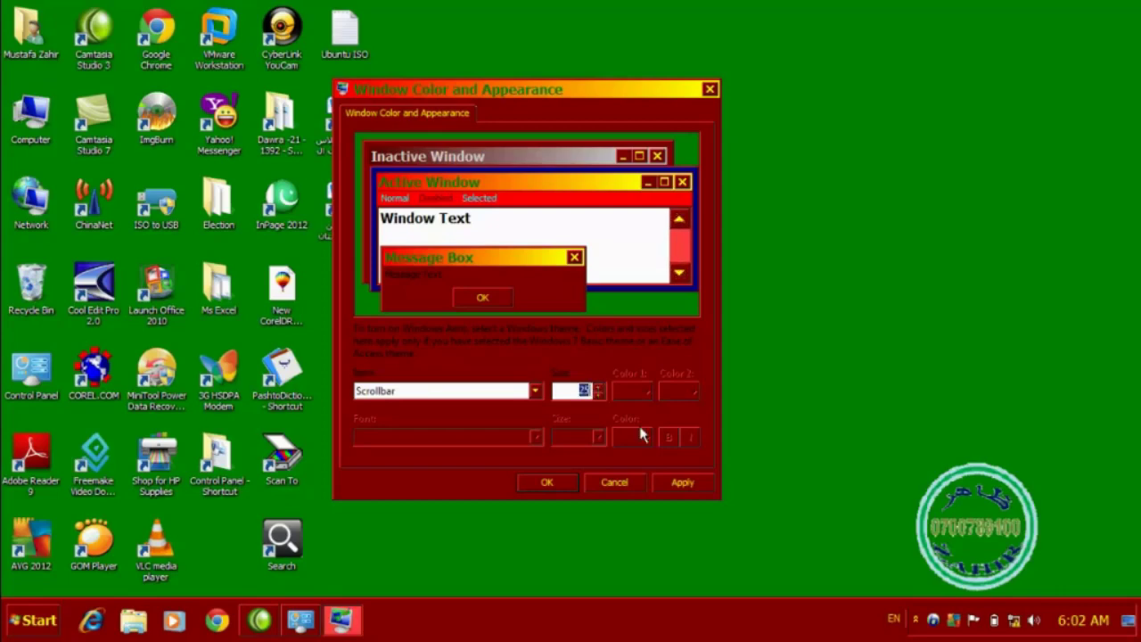
pyautogui.click(683, 483)
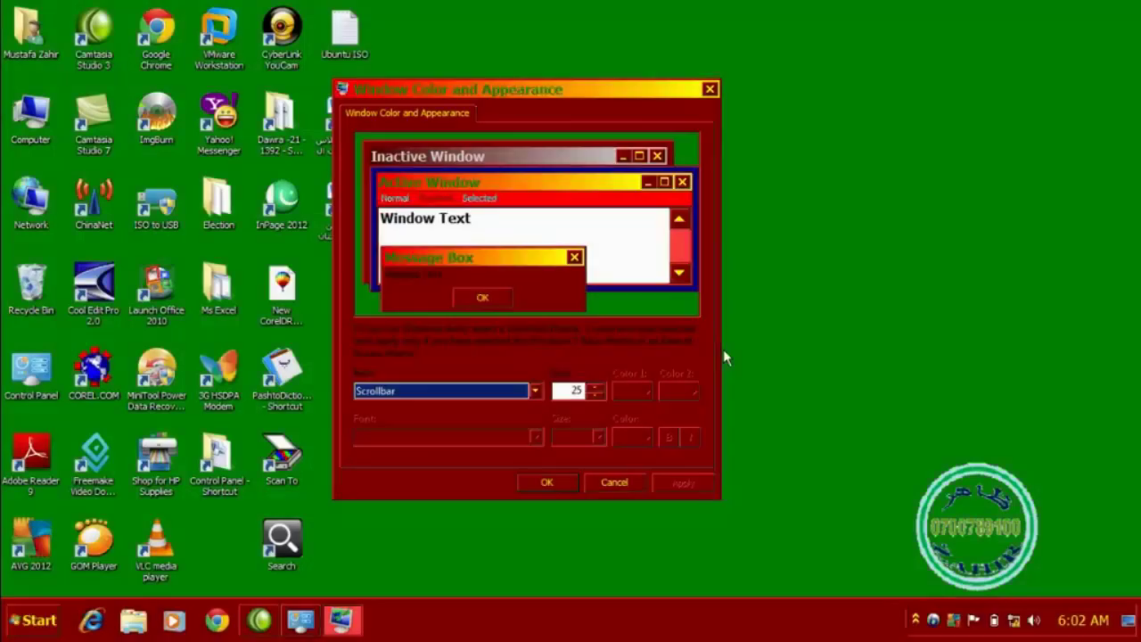
# Step: Open an empty Notepad window, move it higher on the desktop, and enter enough lines of filler text to activate its vertical scrollbar
pyautogui.click(19, 618)
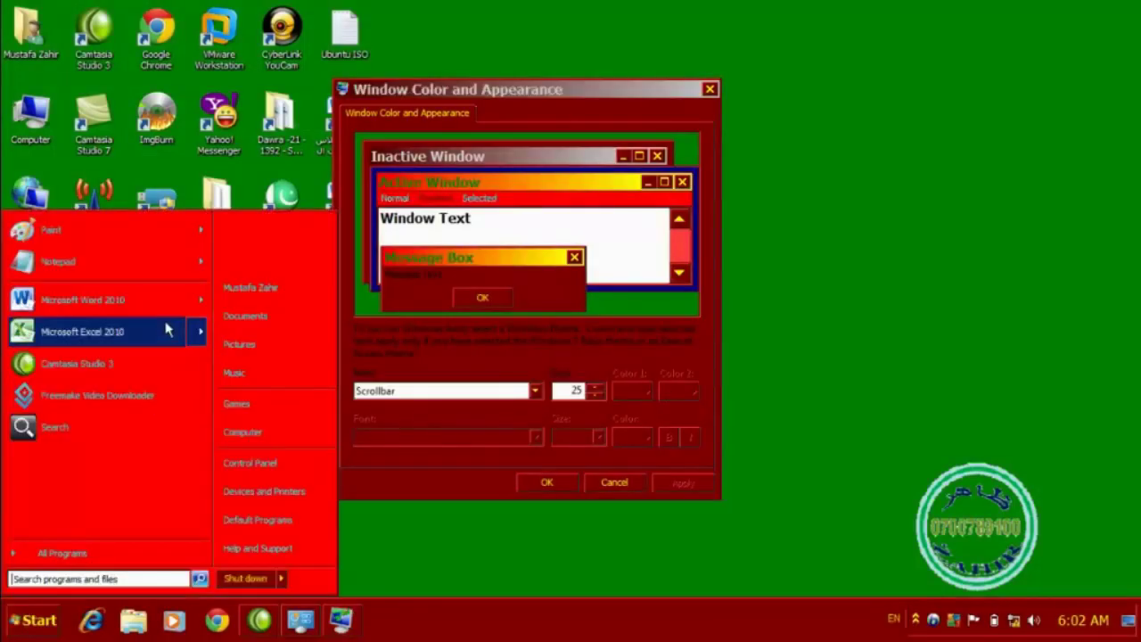
pyautogui.click(58, 261)
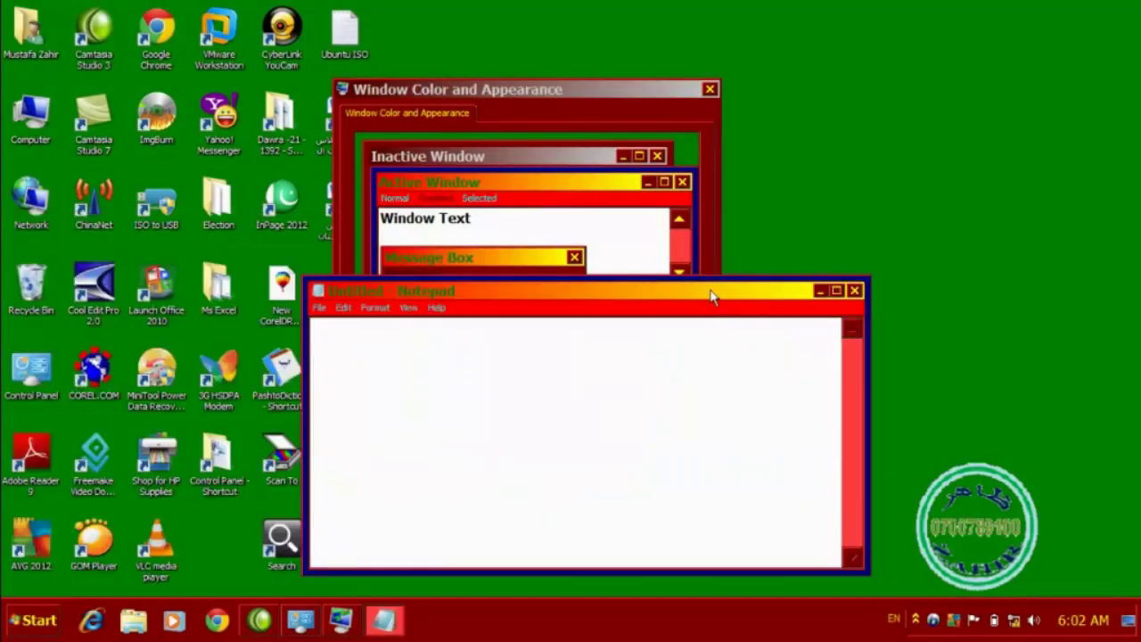
pyautogui.moveTo(710, 295); pyautogui.dragTo(695, 223)
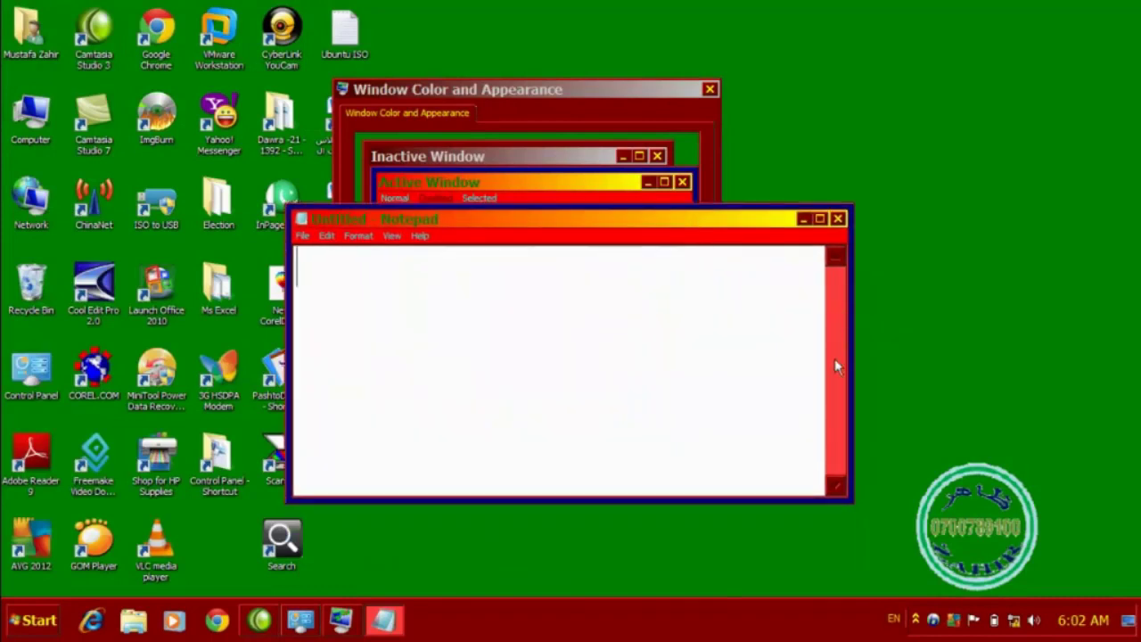
pyautogui.write('ffsfdsfdfdfdfdfdfdfd ')
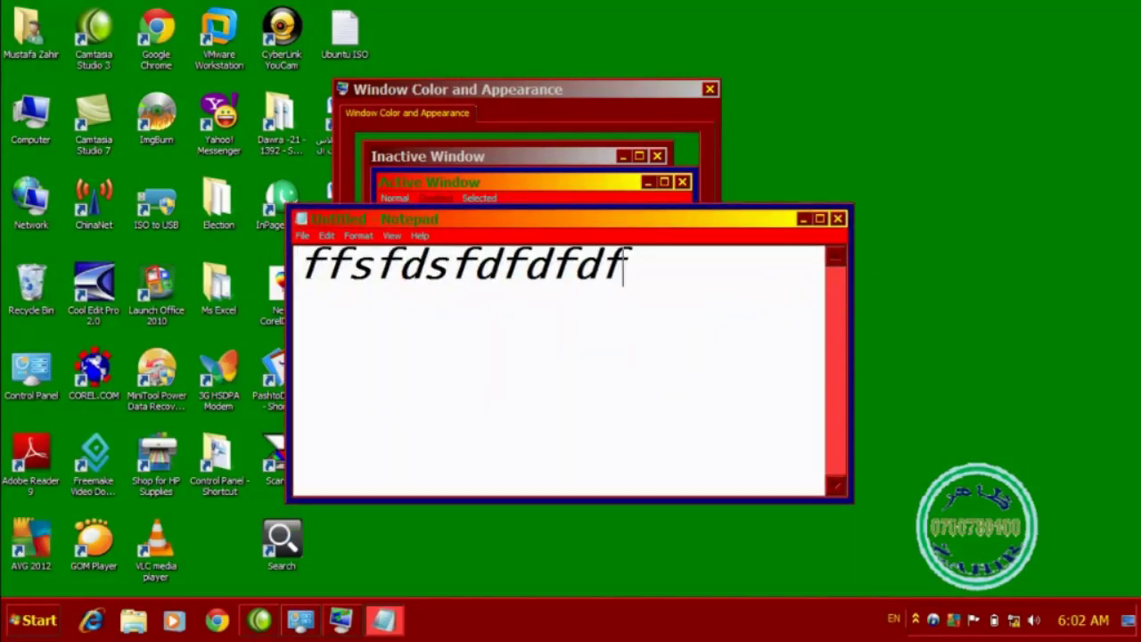
pyautogui.write('fdfdfdfdfdfd')
pyautogui.press('Return')
pyautogui.write('fd')
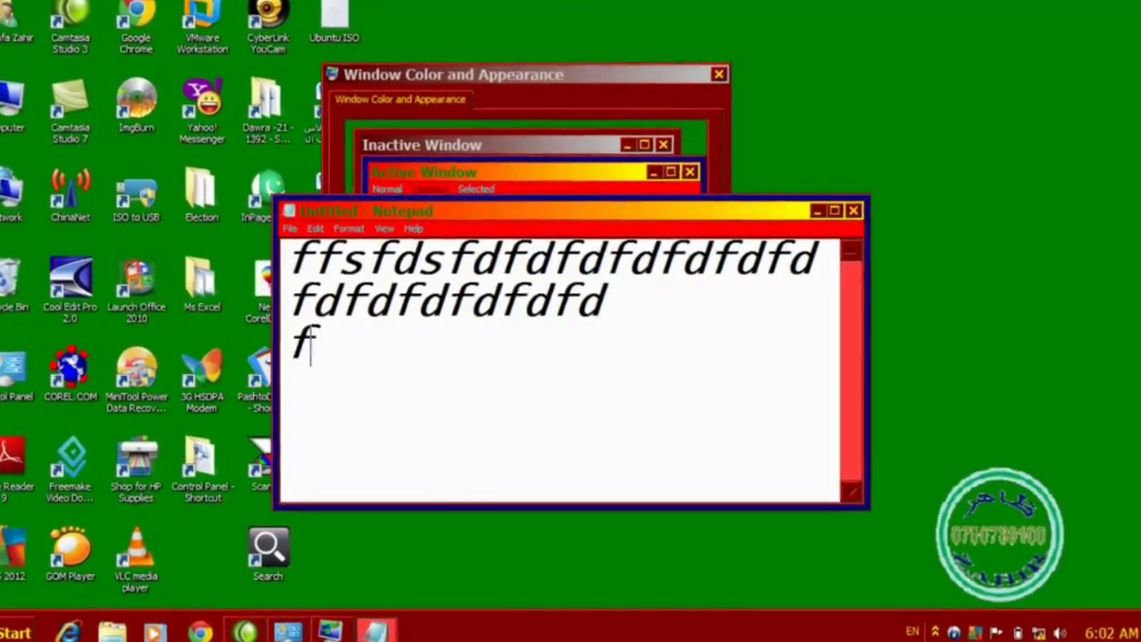
pyautogui.press('Return')
pyautogui.write('f')
pyautogui.press('Return')
pyautogui.write('df d')
pyautogui.press('Return')
pyautogui.write('fdfdd')
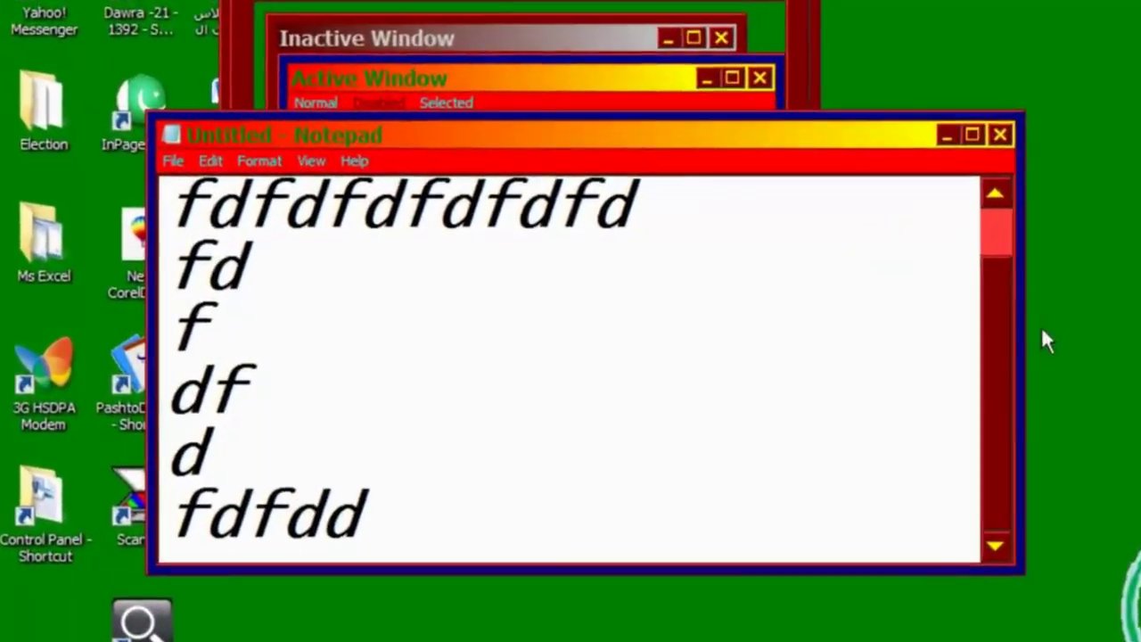
# Step: Examine the width of Notepad's vertical scrollbar, and close the document without saving
pyautogui.scroll(1, 1039, 356)
pyautogui.scroll(-1, 1039, 374)
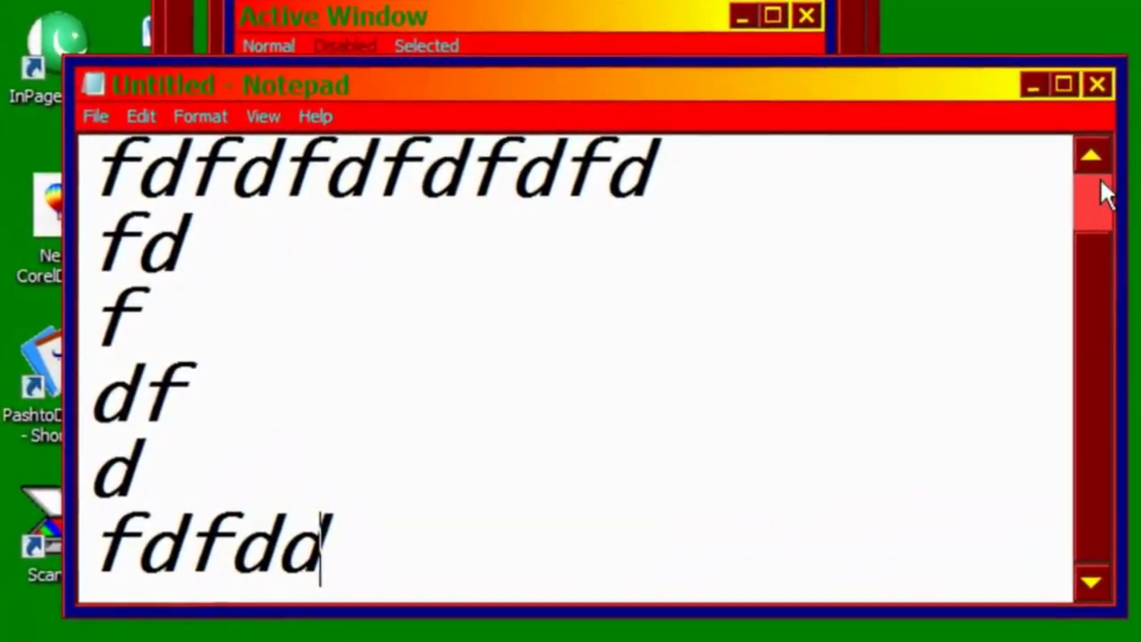
pyautogui.click(1101, 81)
pyautogui.click(678, 272)
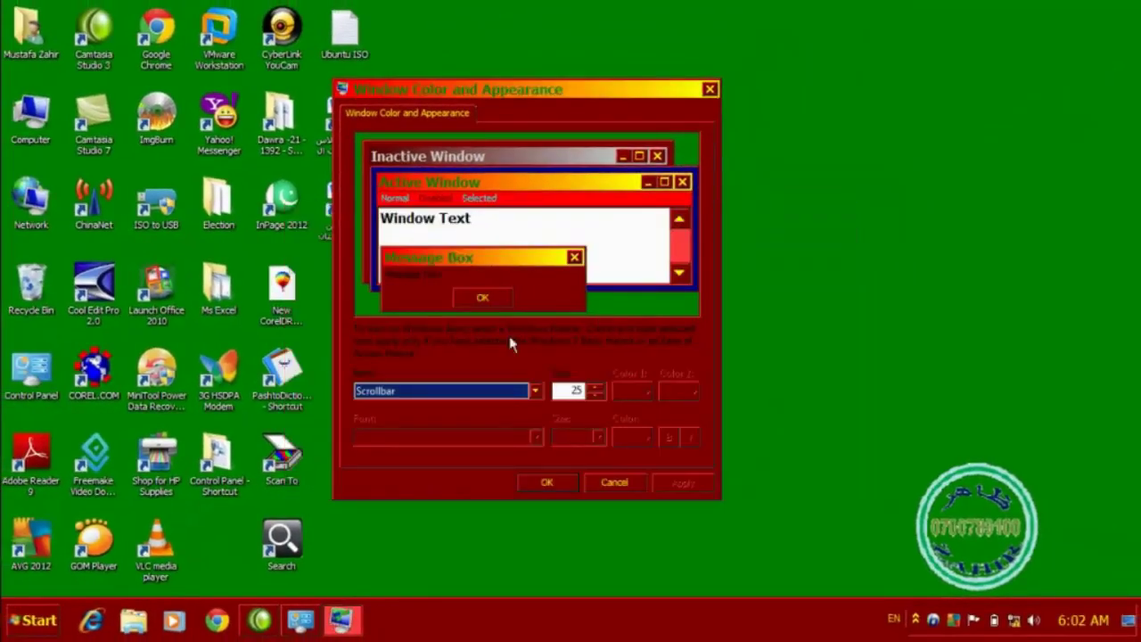
# Step: Set the ToolTip item's color to teal, font size to 14 and font color to red, apply, and check tooltips on the desktop
pyautogui.click(534, 390)
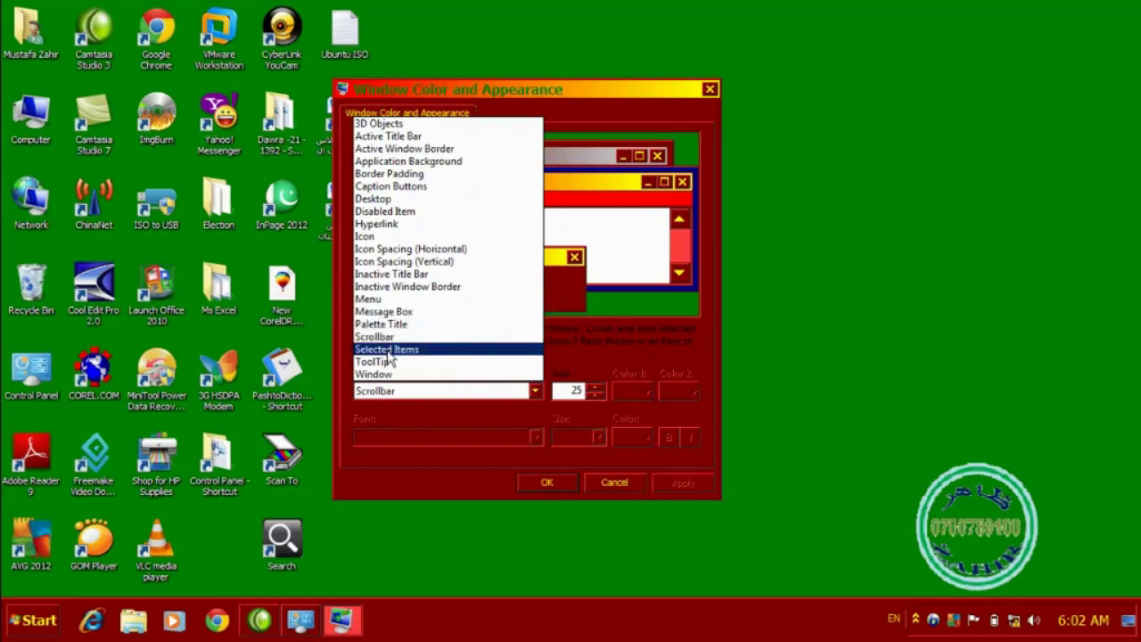
pyautogui.click(382, 363)
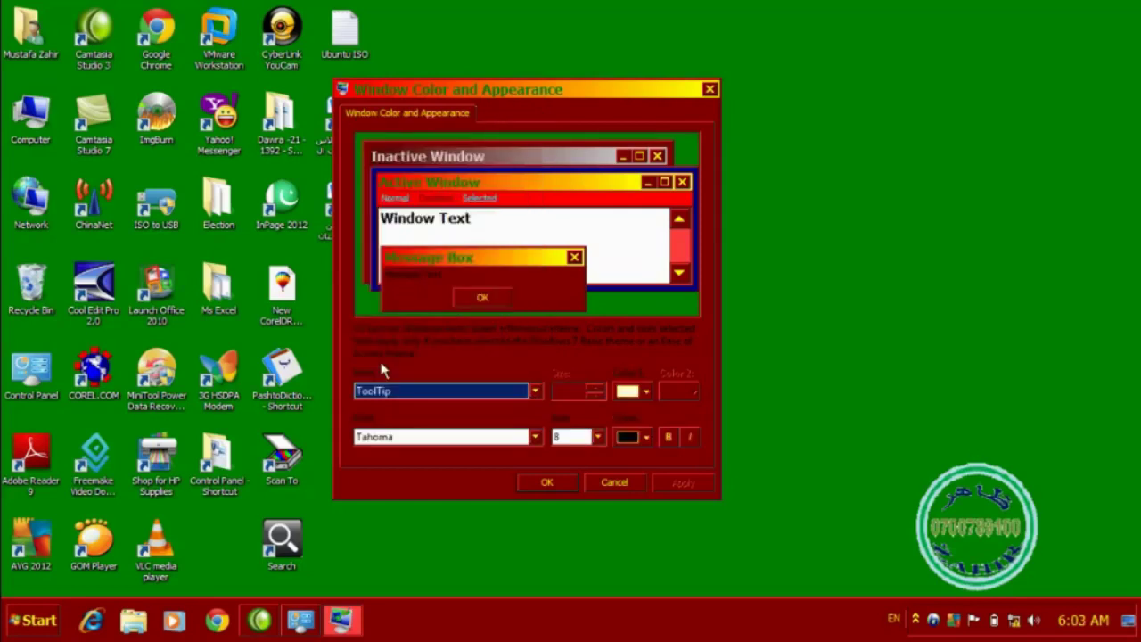
pyautogui.click(646, 392)
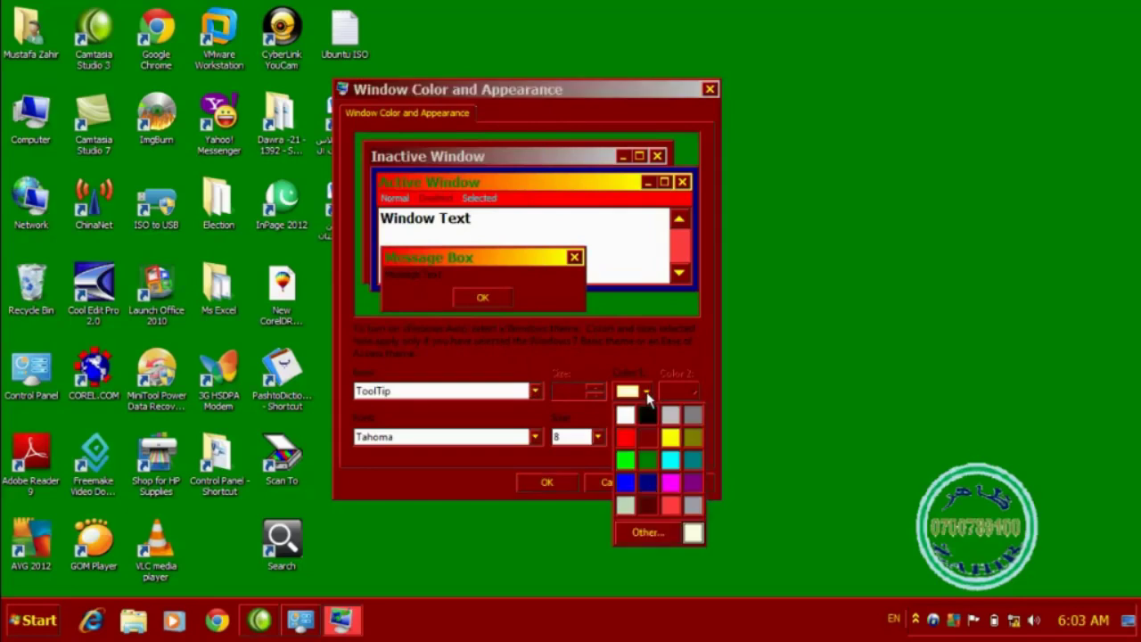
pyautogui.click(693, 460)
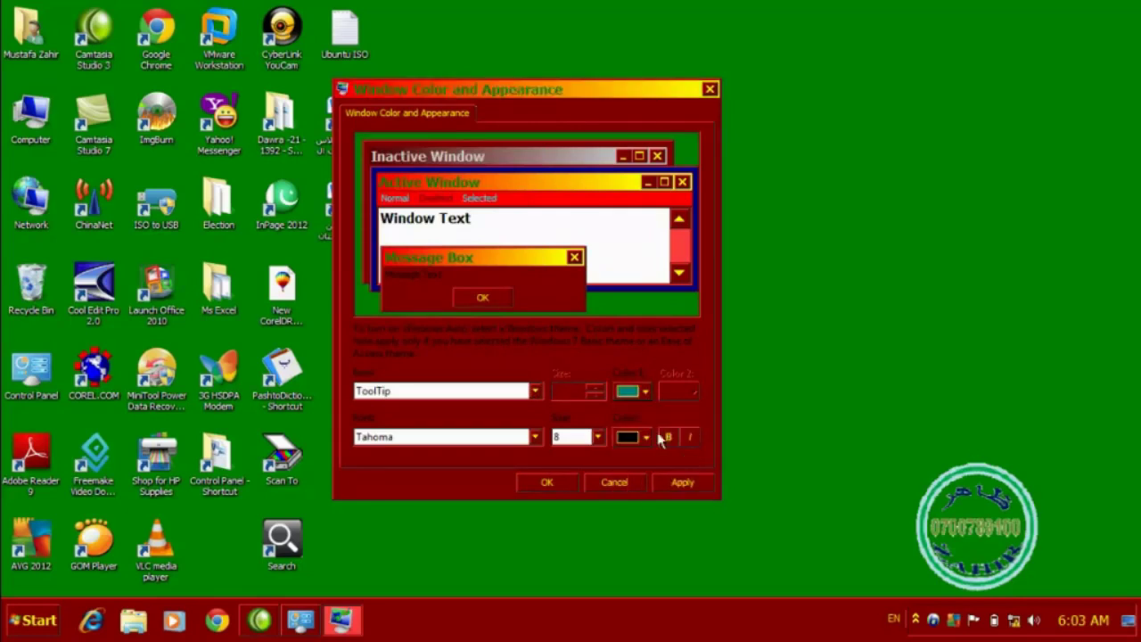
pyautogui.click(601, 439)
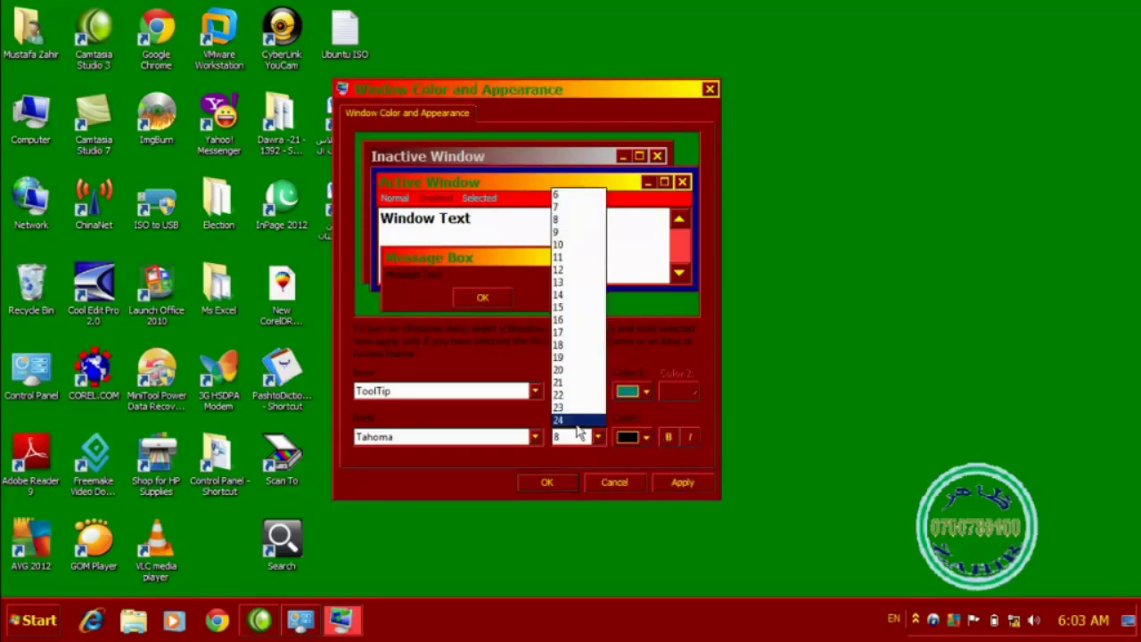
pyautogui.click(562, 296)
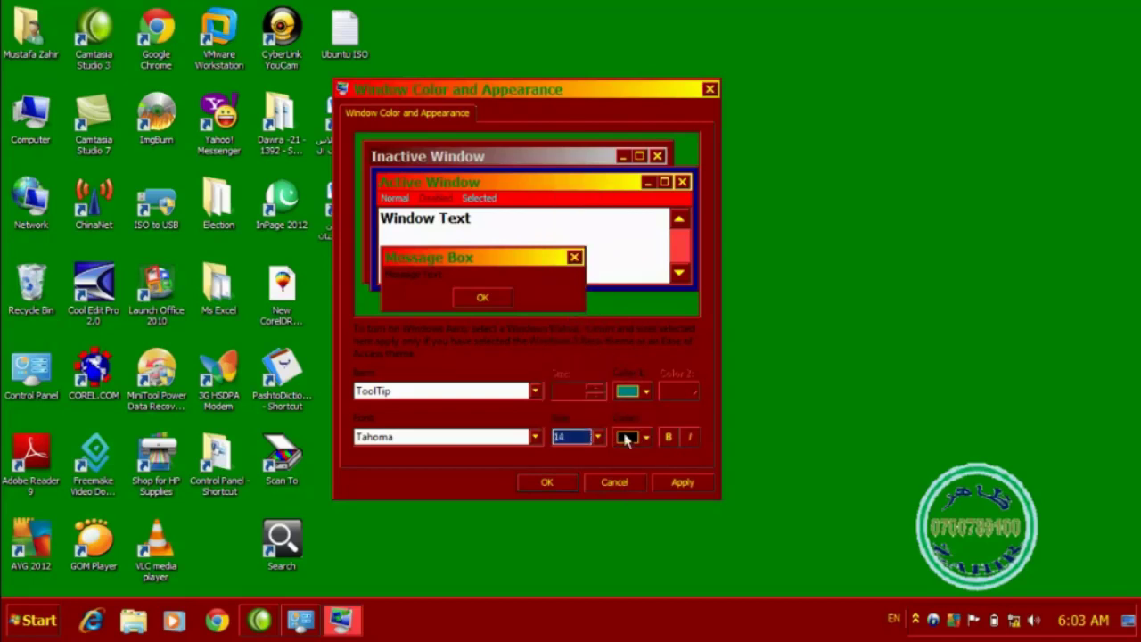
pyautogui.click(646, 437)
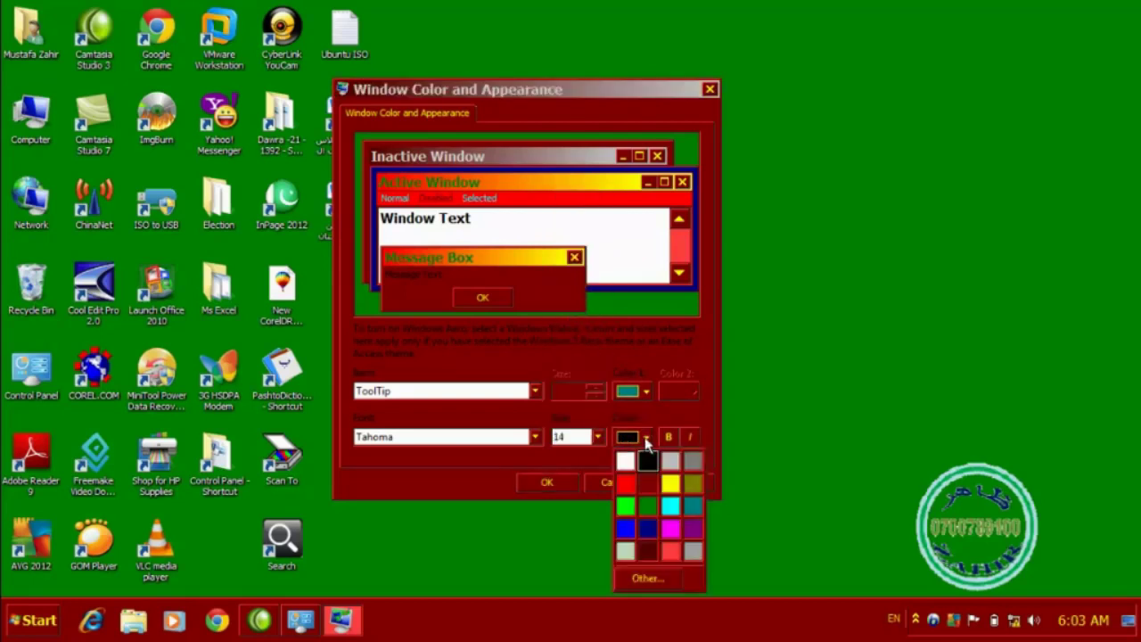
pyautogui.click(626, 484)
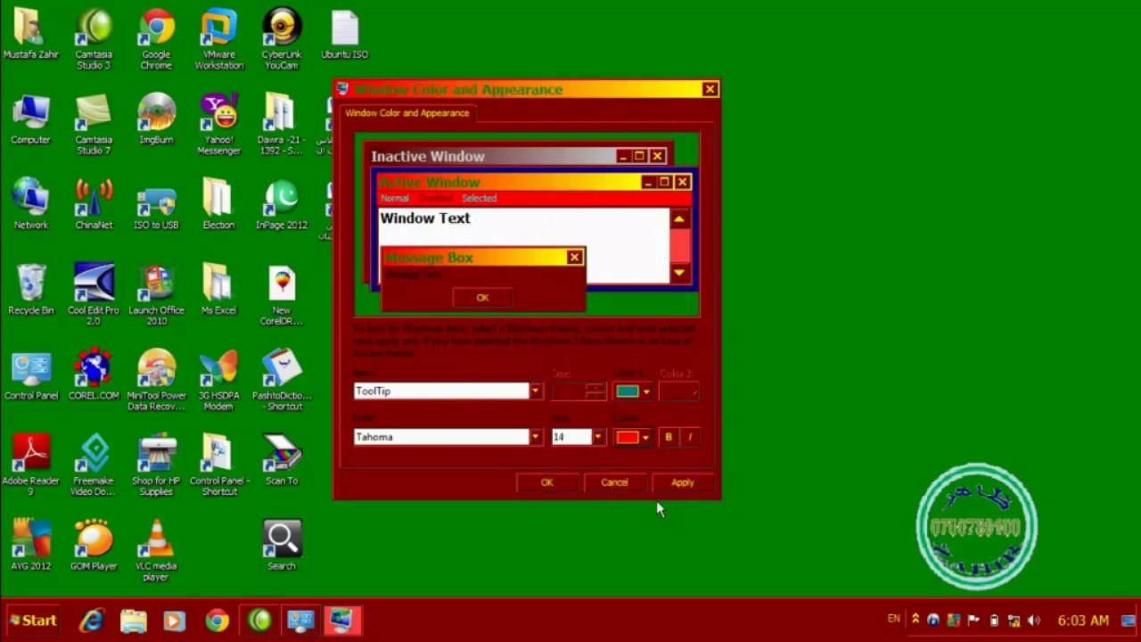
pyautogui.click(677, 487)
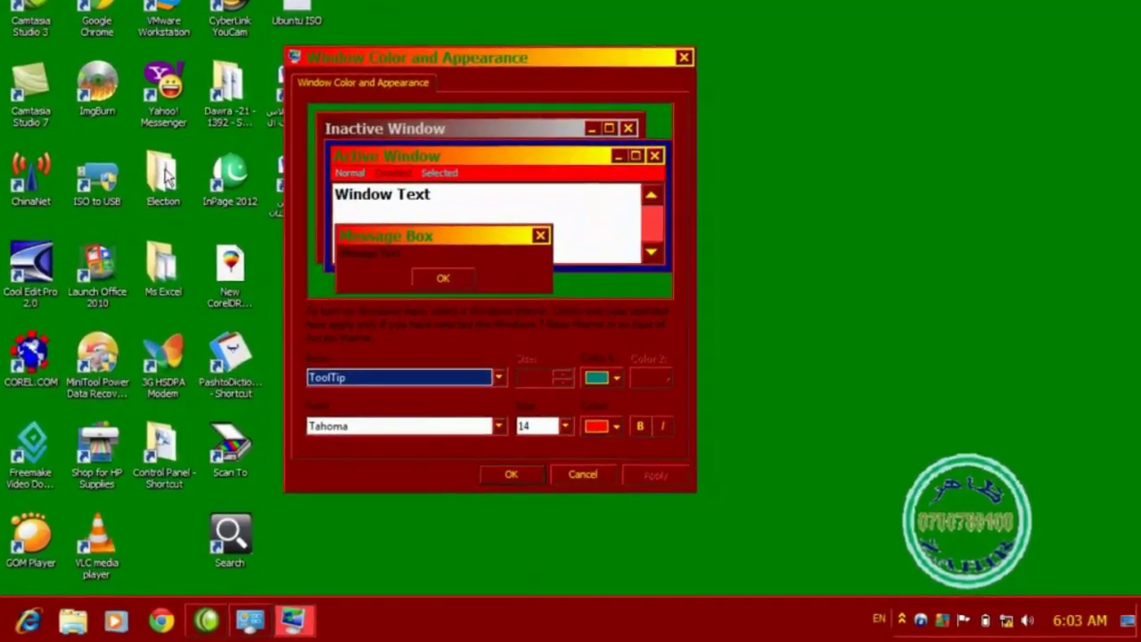
pyautogui.moveTo(1084, 628)
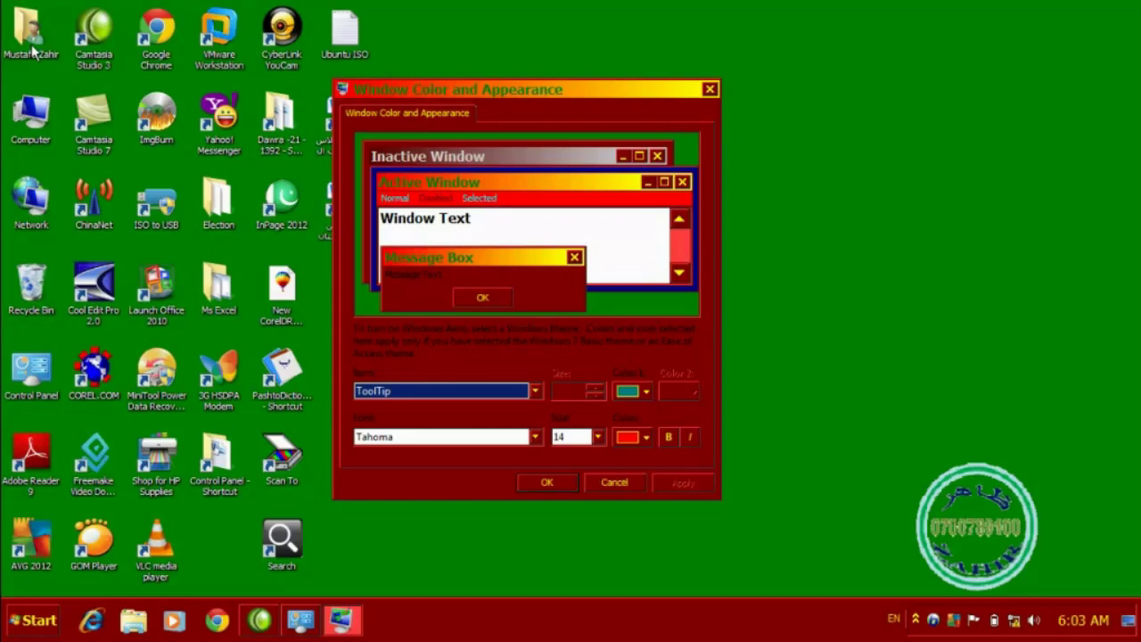
pyautogui.click(223, 303)
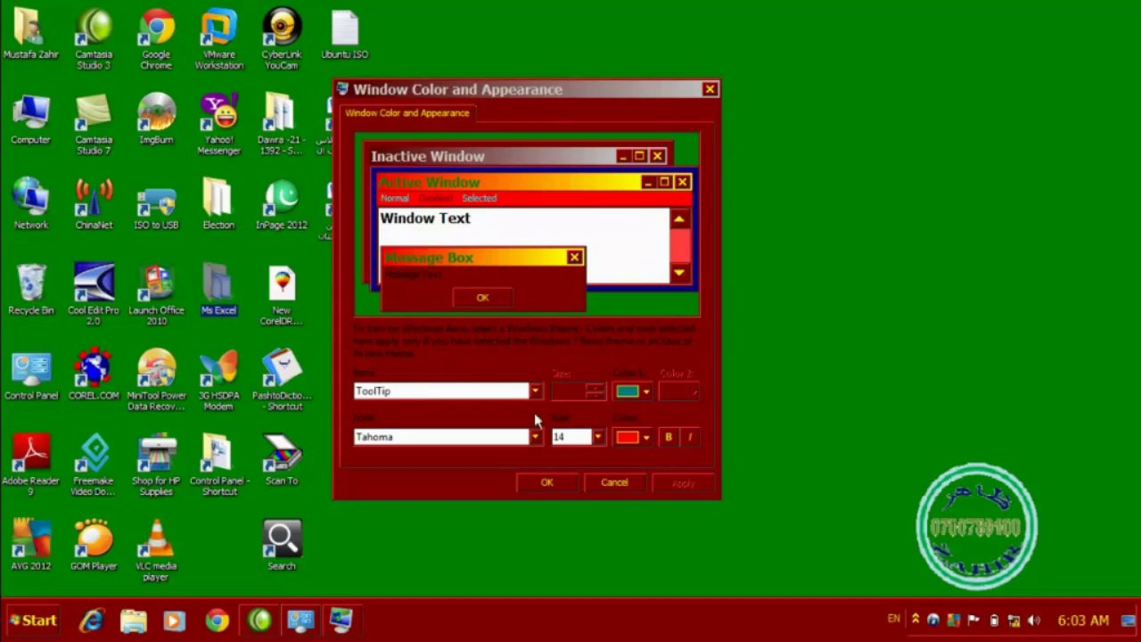
# Step: Select the Window item, set its background color to light red and its font color to green, and apply the changes
pyautogui.click(535, 391)
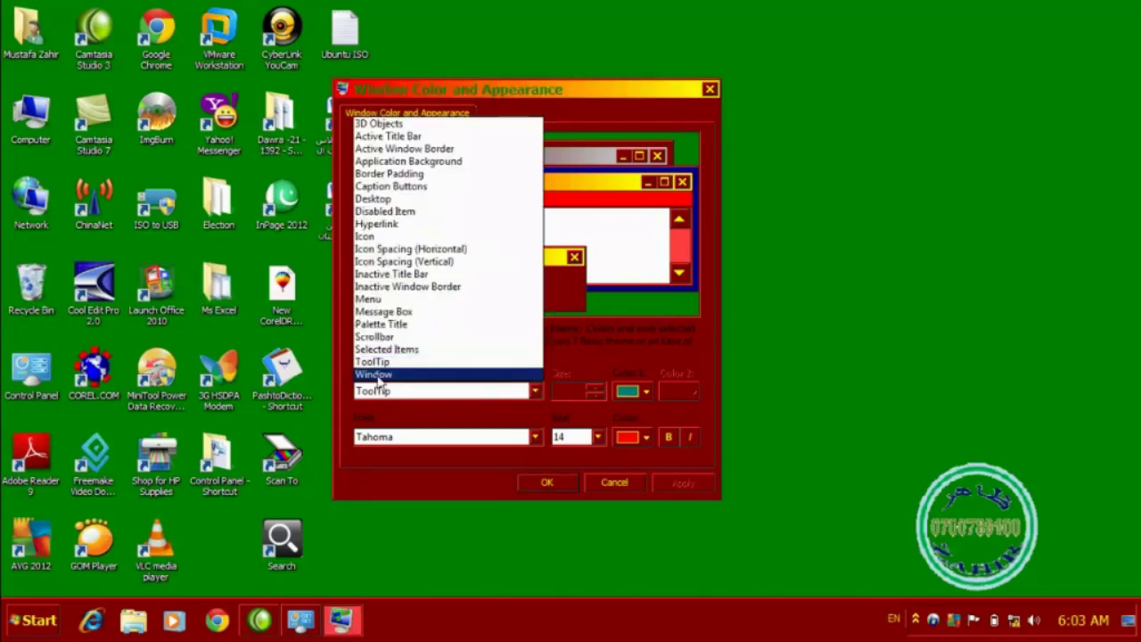
pyautogui.click(401, 374)
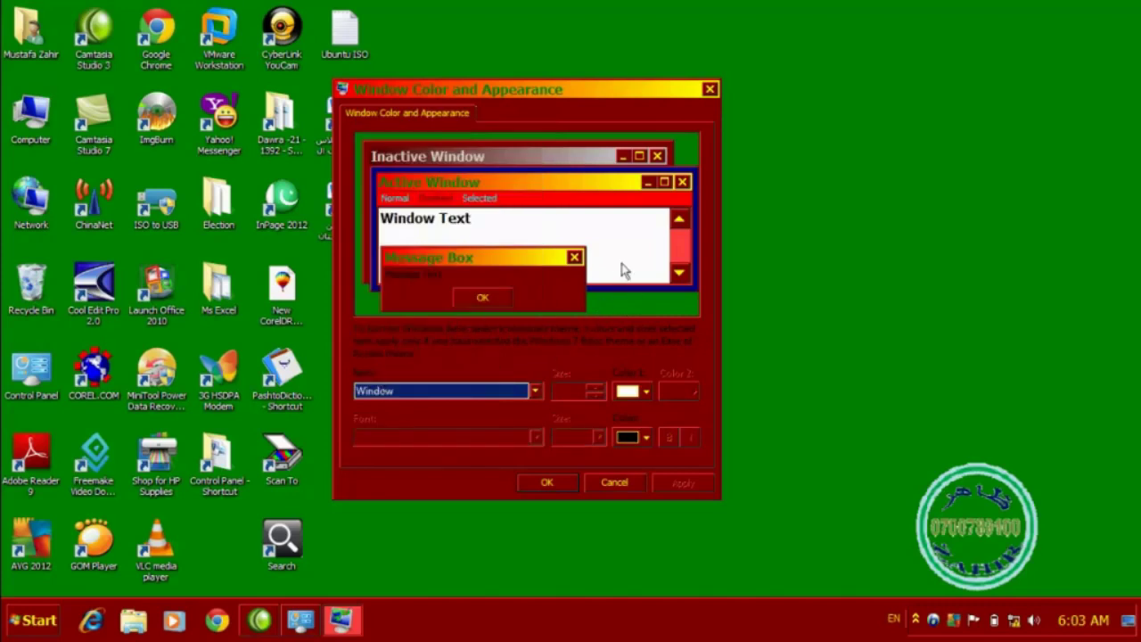
pyautogui.click(646, 391)
pyautogui.click(672, 508)
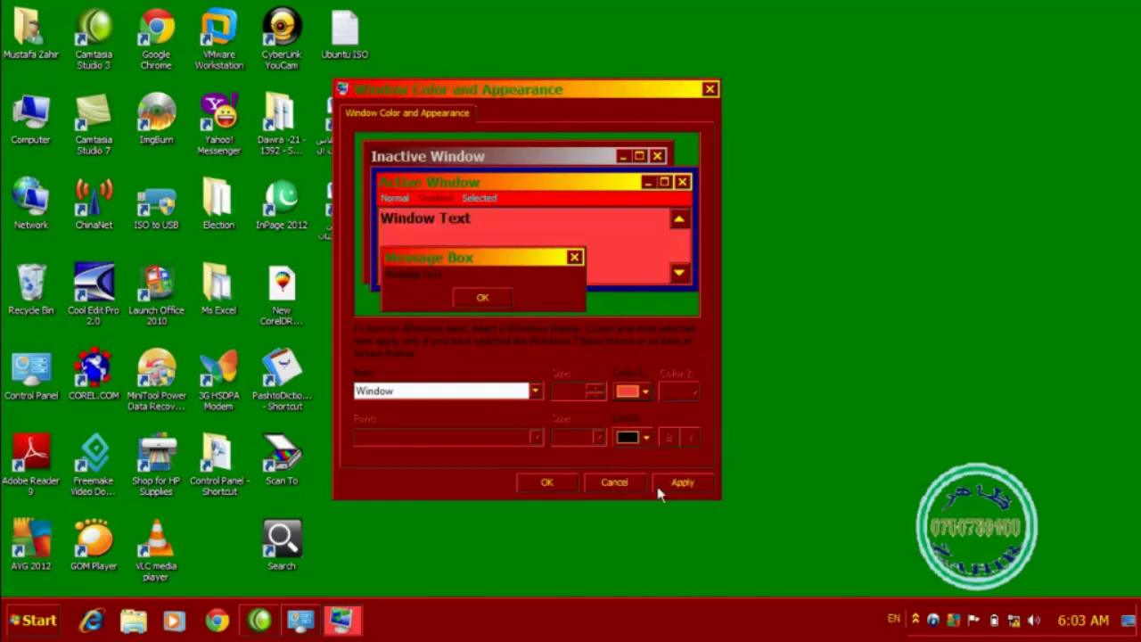
pyautogui.click(641, 436)
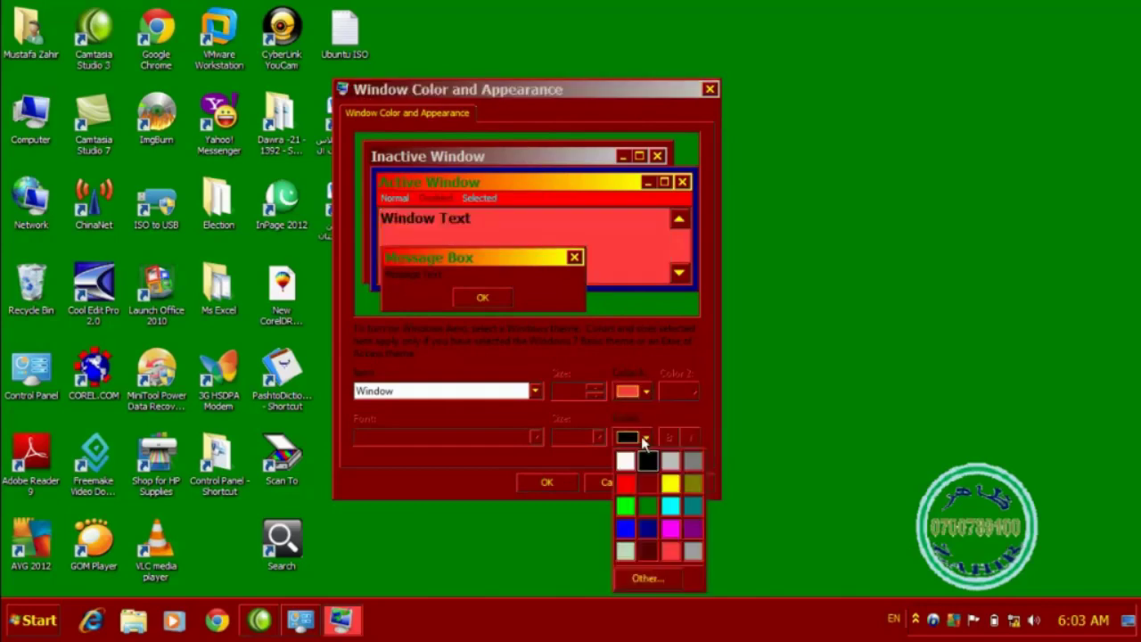
pyautogui.click(651, 511)
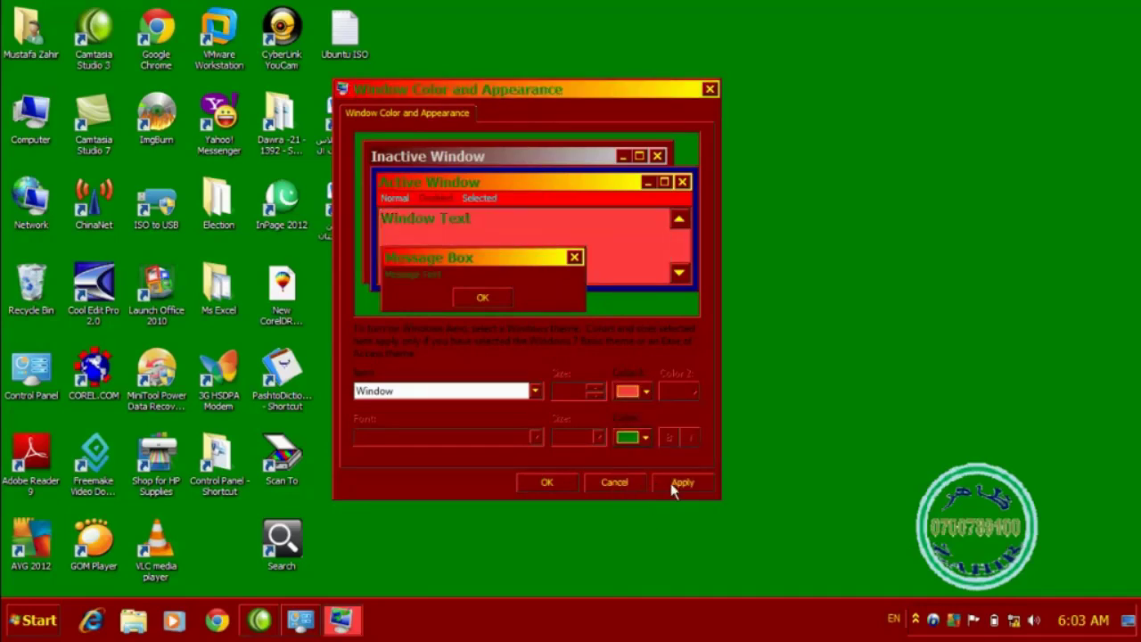
pyautogui.click(677, 486)
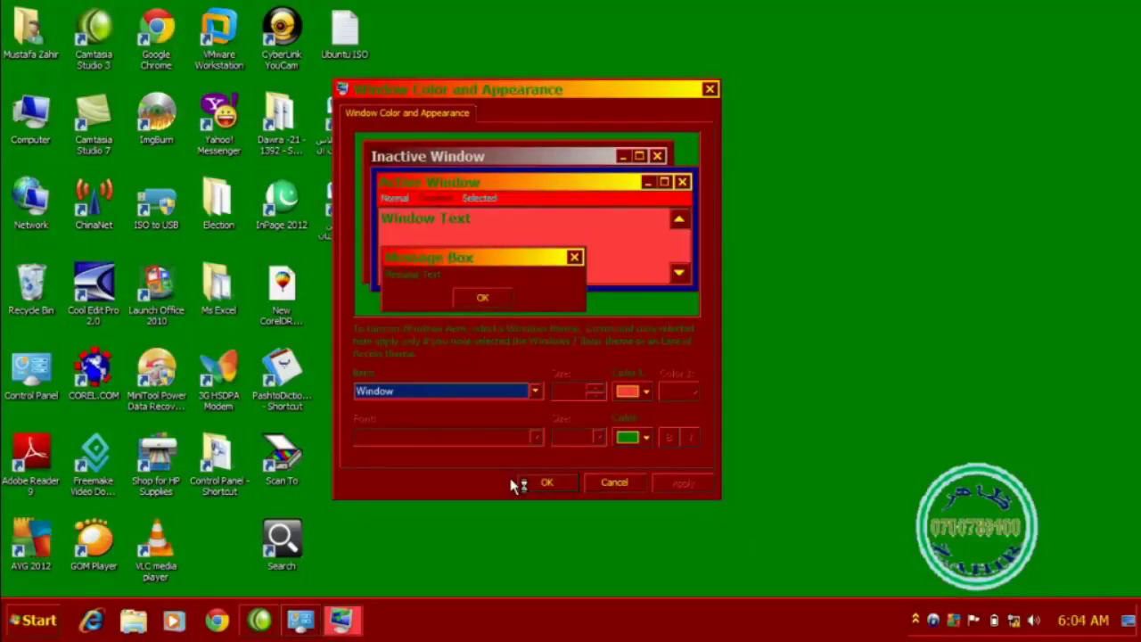
# Step: Check the new window colors in an empty Notepad document with the filler text gfgfdgfggdgdfg, and close it without saving
pyautogui.click(25, 622)
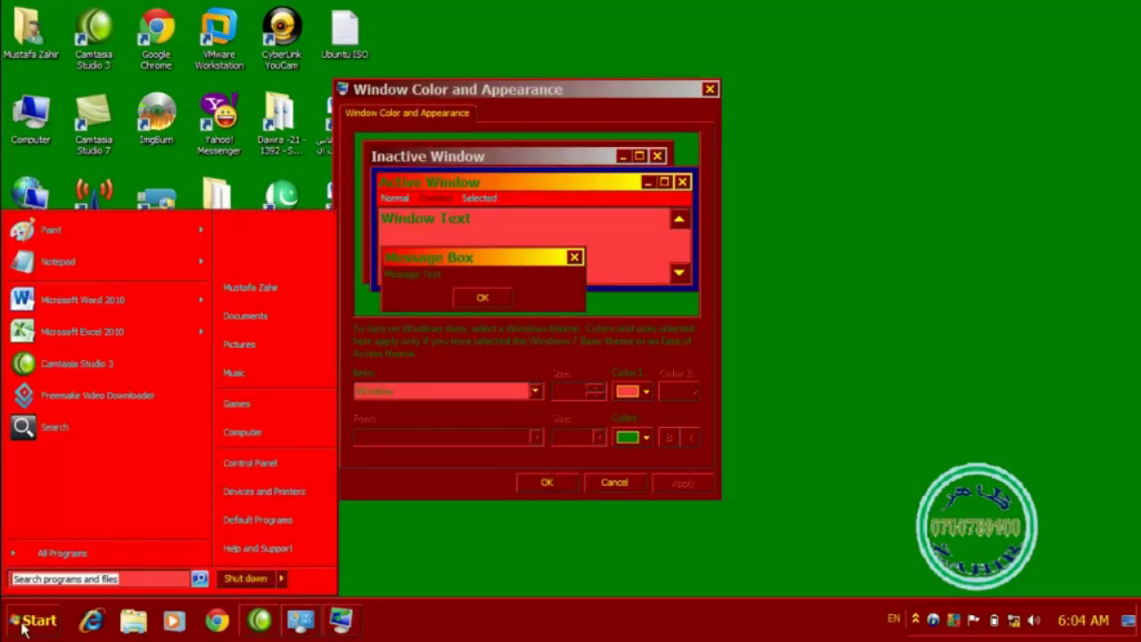
pyautogui.click(71, 268)
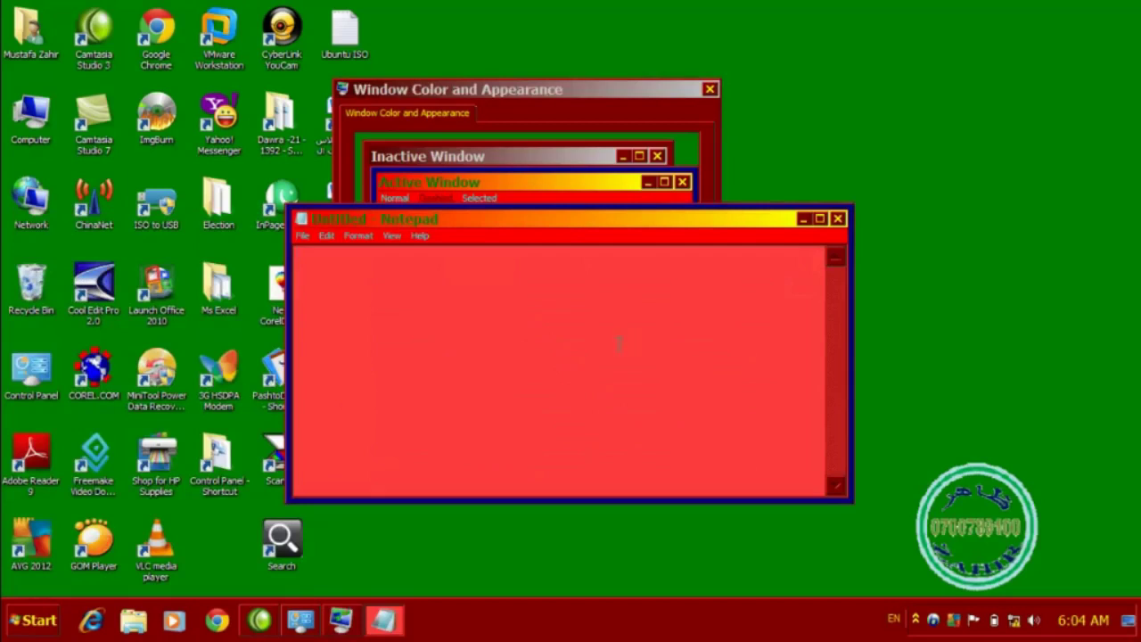
pyautogui.write('gfgfdgfggdgdfg')
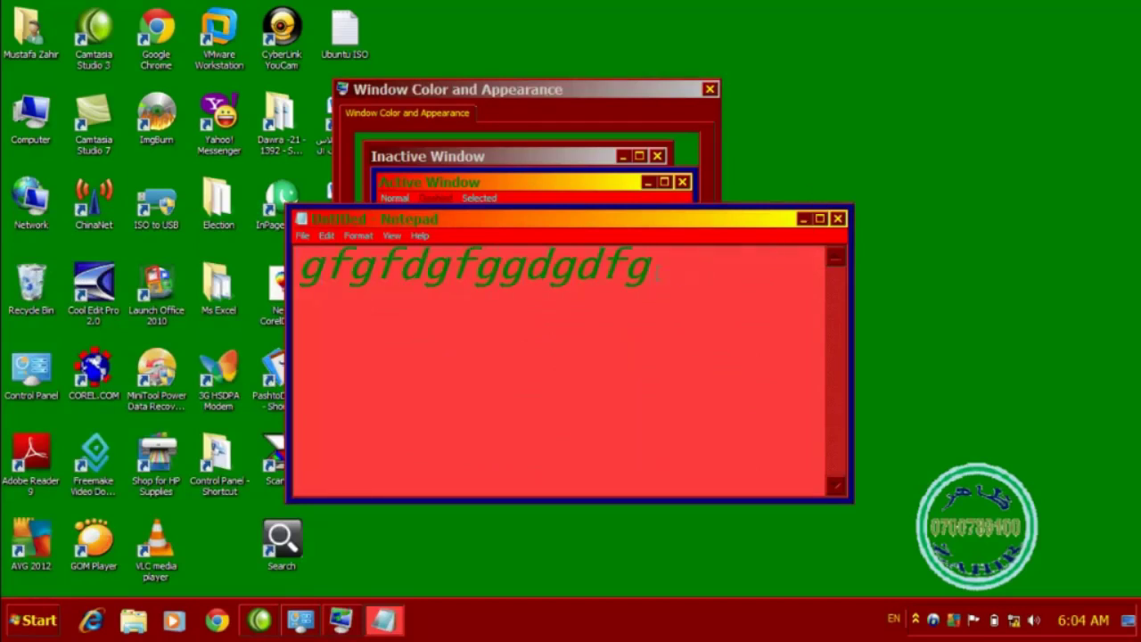
pyautogui.moveTo(656, 271); pyautogui.dragTo(306, 303)
pyautogui.click(657, 312)
pyautogui.click(839, 220)
pyautogui.click(615, 316)
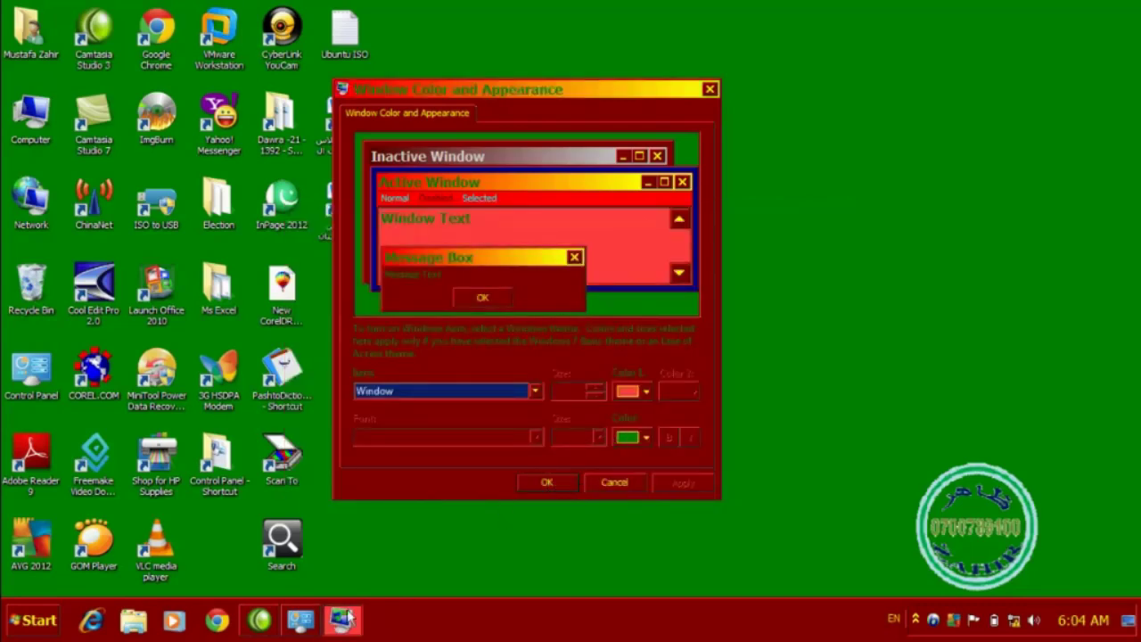
# Step: Bring up the Personalization window behind the appearance dialog, and accept the window color and appearance settings
pyautogui.click(301, 621)
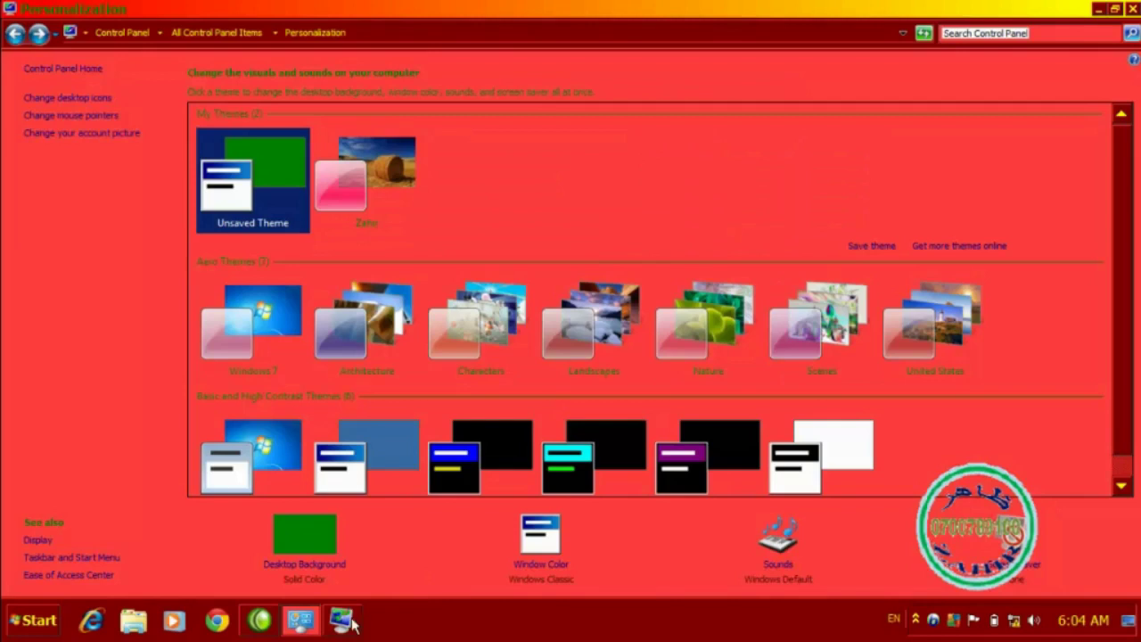
pyautogui.click(342, 621)
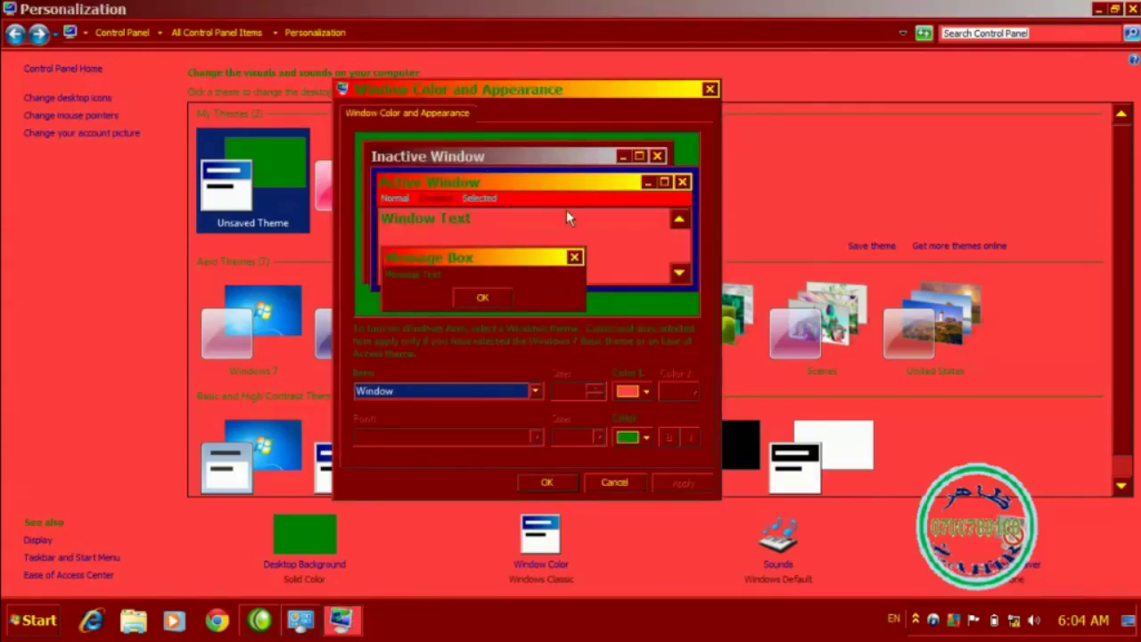
pyautogui.click(542, 483)
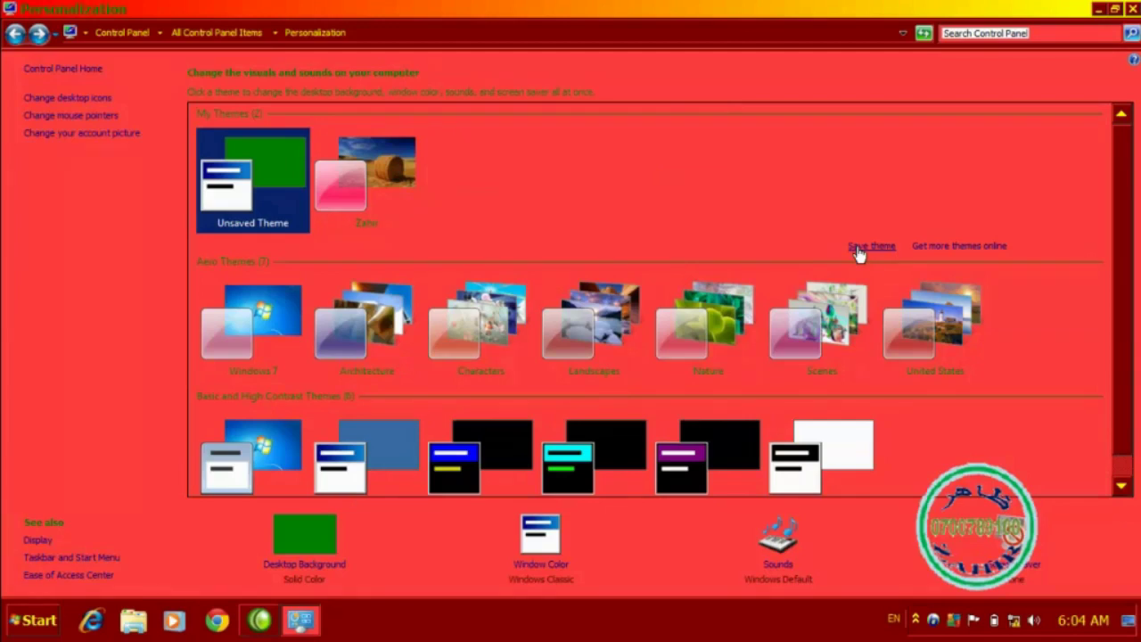
# Step: Save the current unsaved theme as khost, and view the options offered for the saved theme without choosing any
pyautogui.click(859, 248)
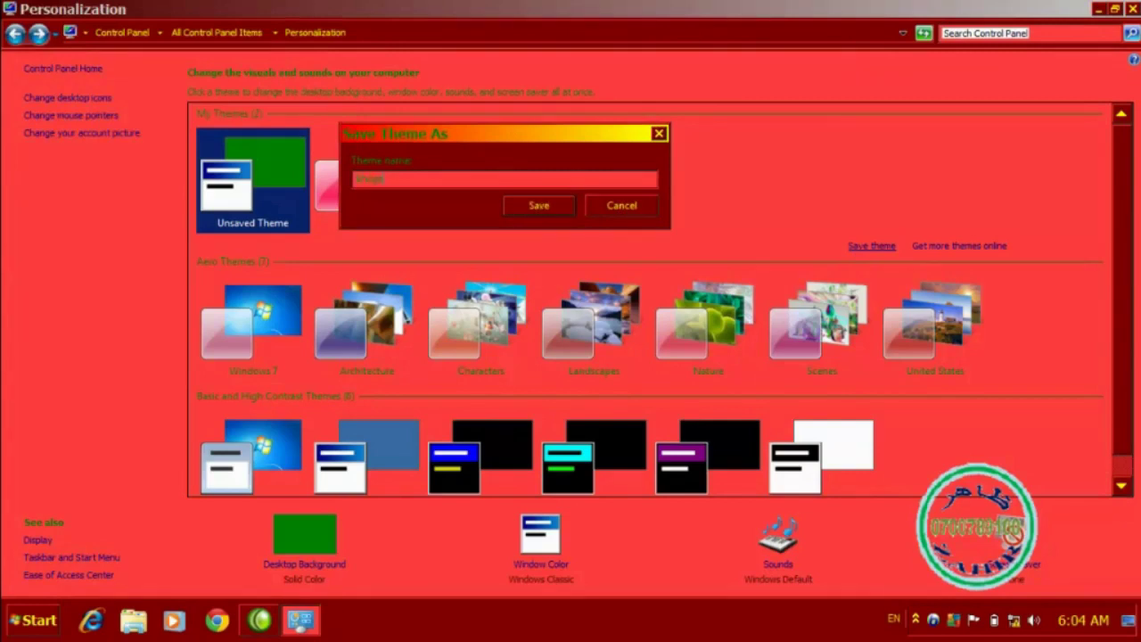
pyautogui.click(518, 208)
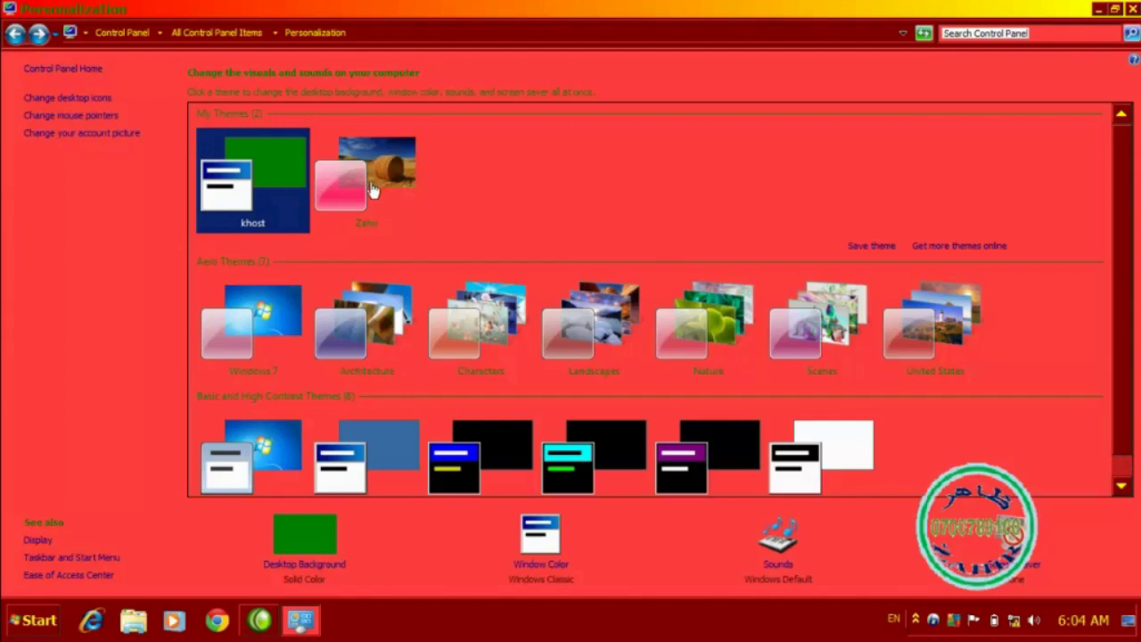
pyautogui.rightClick(246, 153)
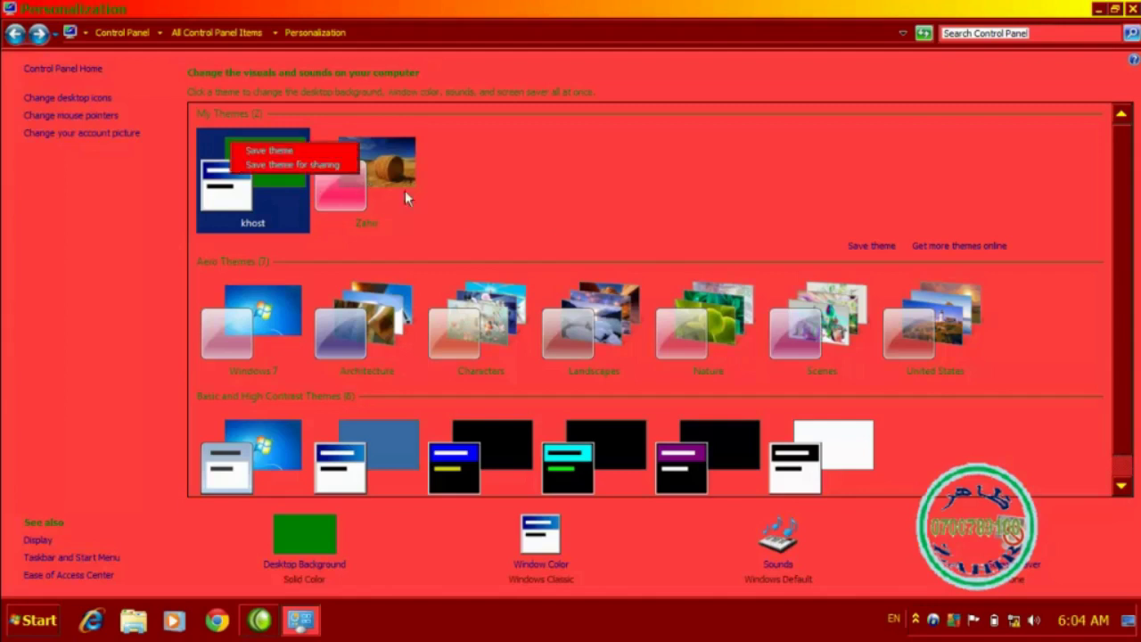
pyautogui.click(506, 199)
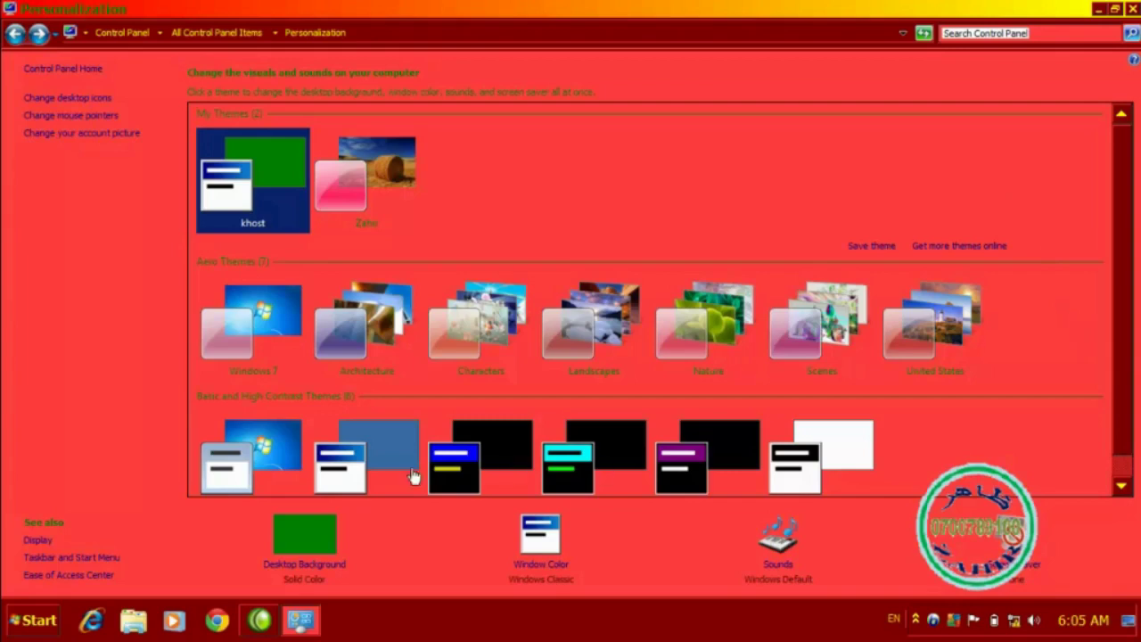
# Step: Apply the Windows 7 Aero theme, check the resulting desktop, and return to the Personalization window
pyautogui.click(275, 322)
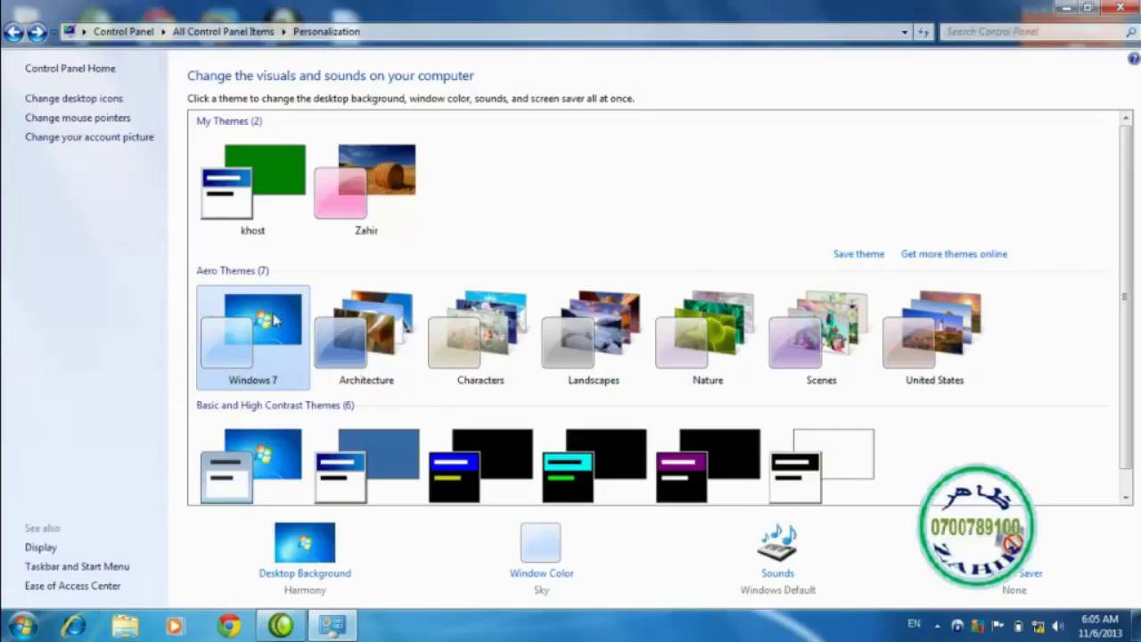
pyautogui.click(1065, 8)
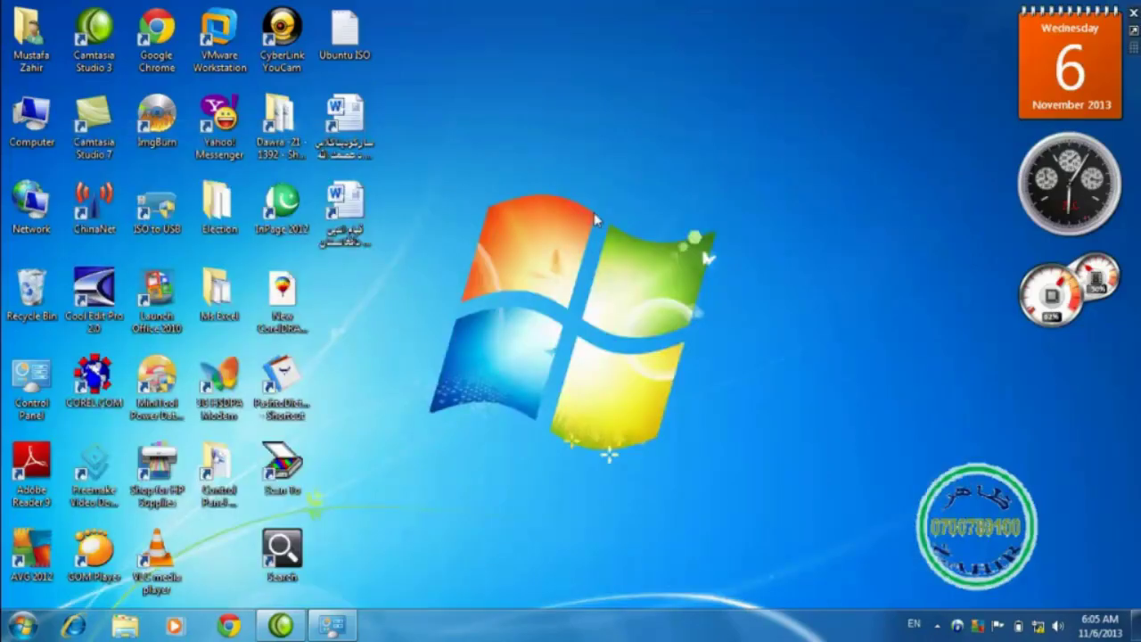
pyautogui.rightClick(594, 219)
pyautogui.click(624, 259)
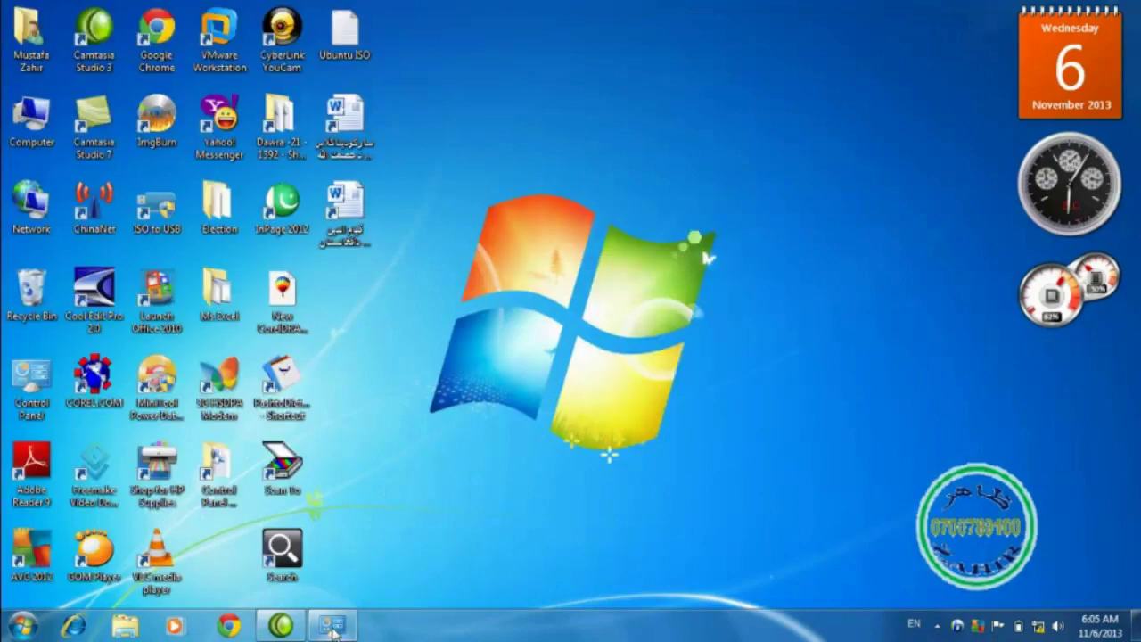
pyautogui.click(331, 628)
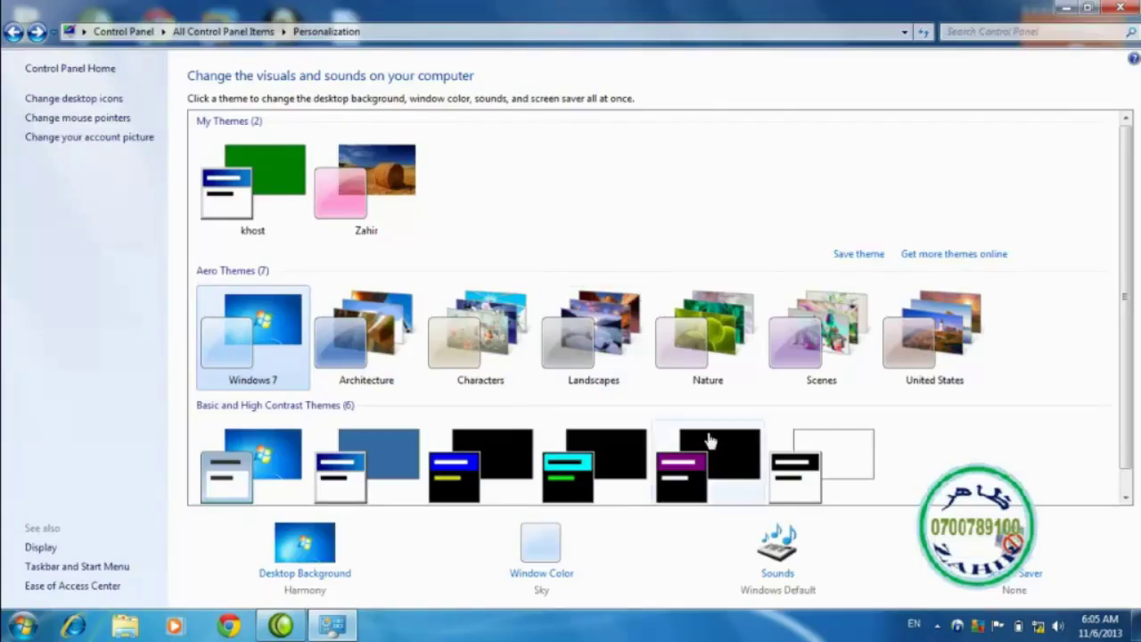
# Step: View the list of items in the advanced window color and appearance settings, and cancel back to Personalization without changes
pyautogui.click(539, 580)
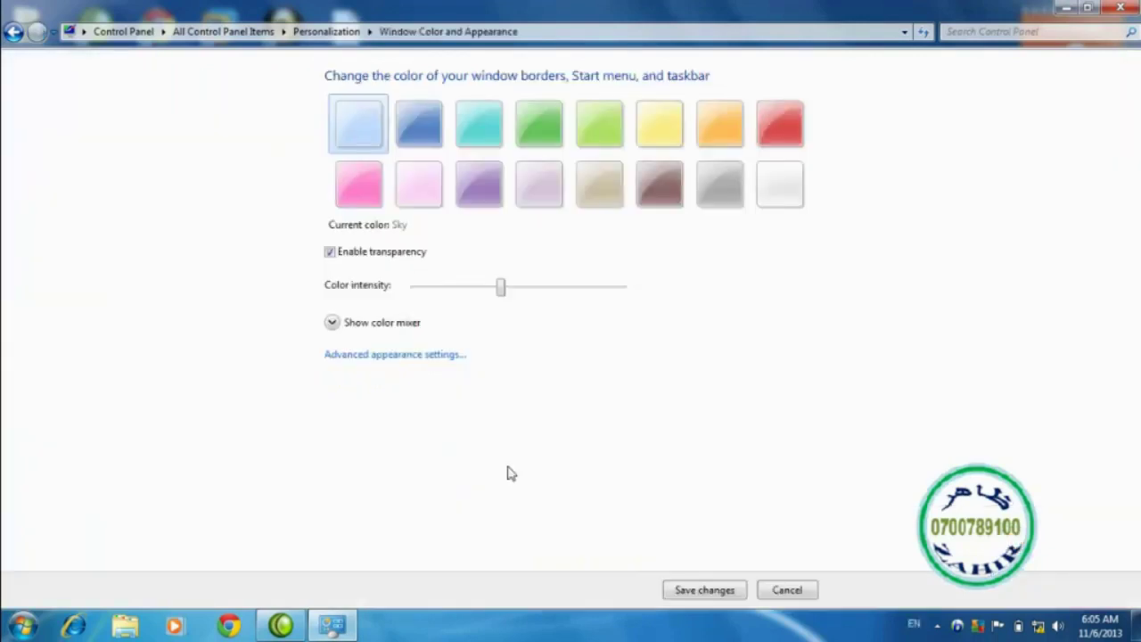
pyautogui.click(423, 358)
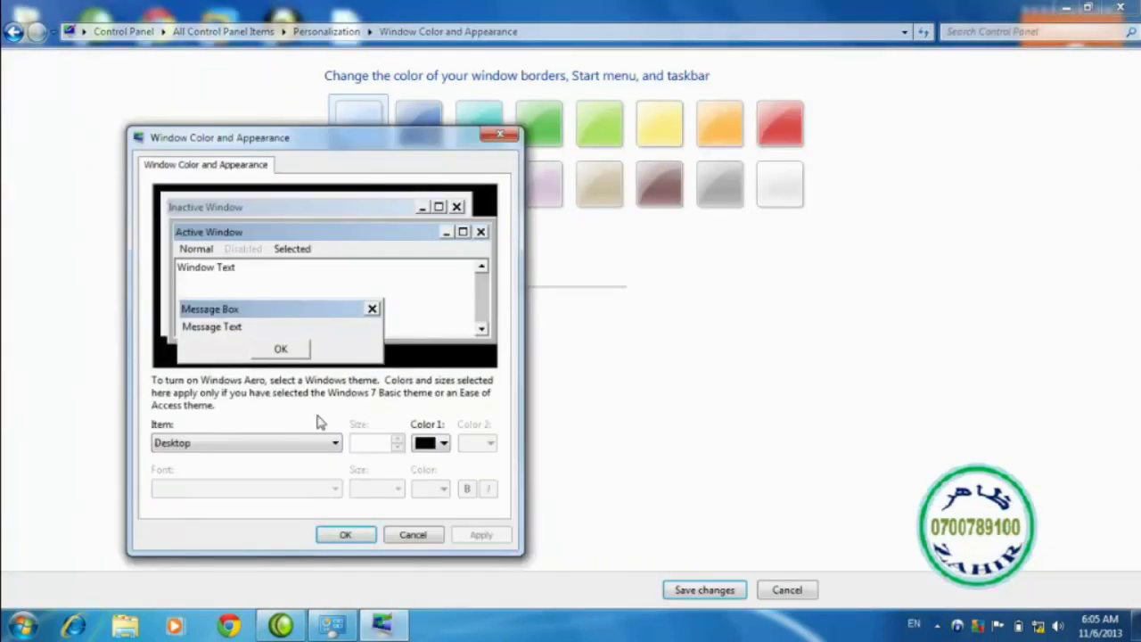
pyautogui.click(334, 443)
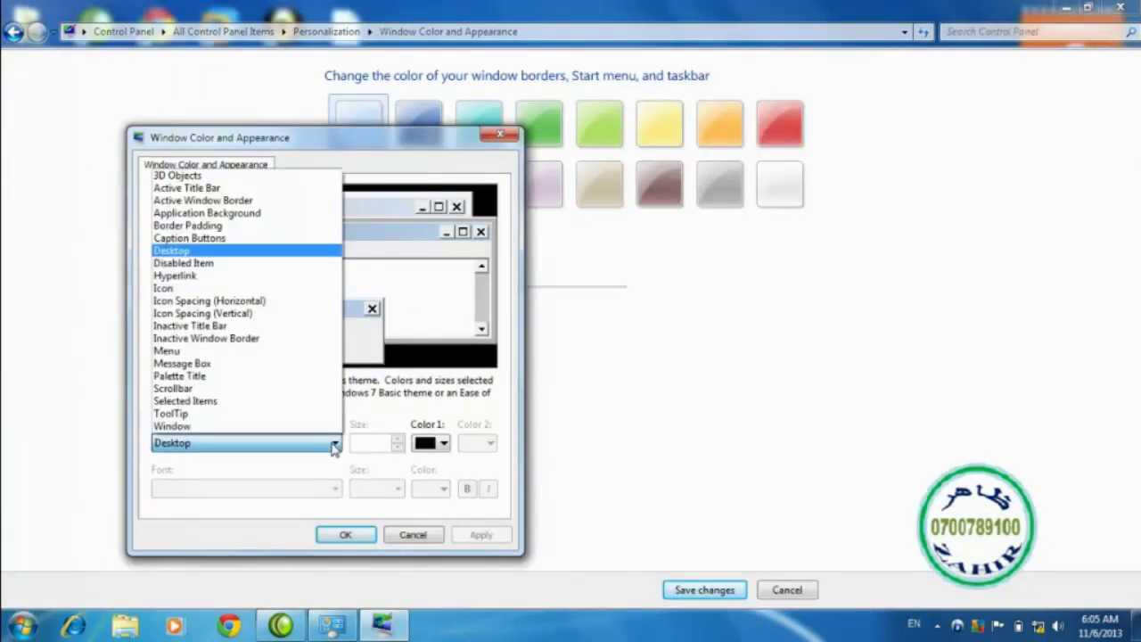
pyautogui.click(415, 538)
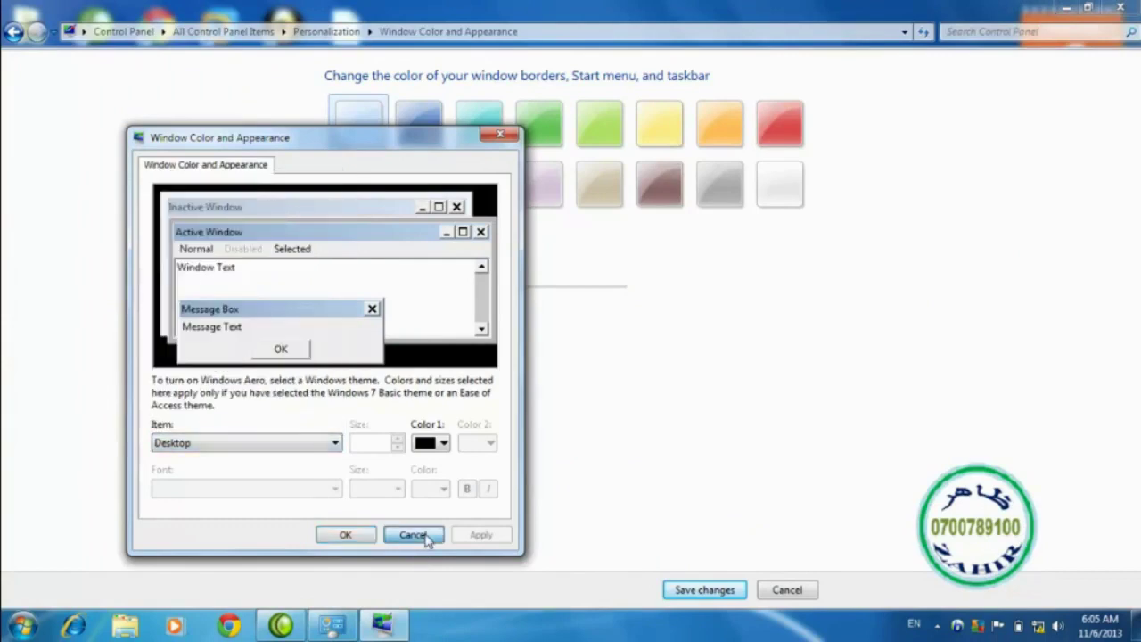
pyautogui.click(425, 536)
pyautogui.click(803, 594)
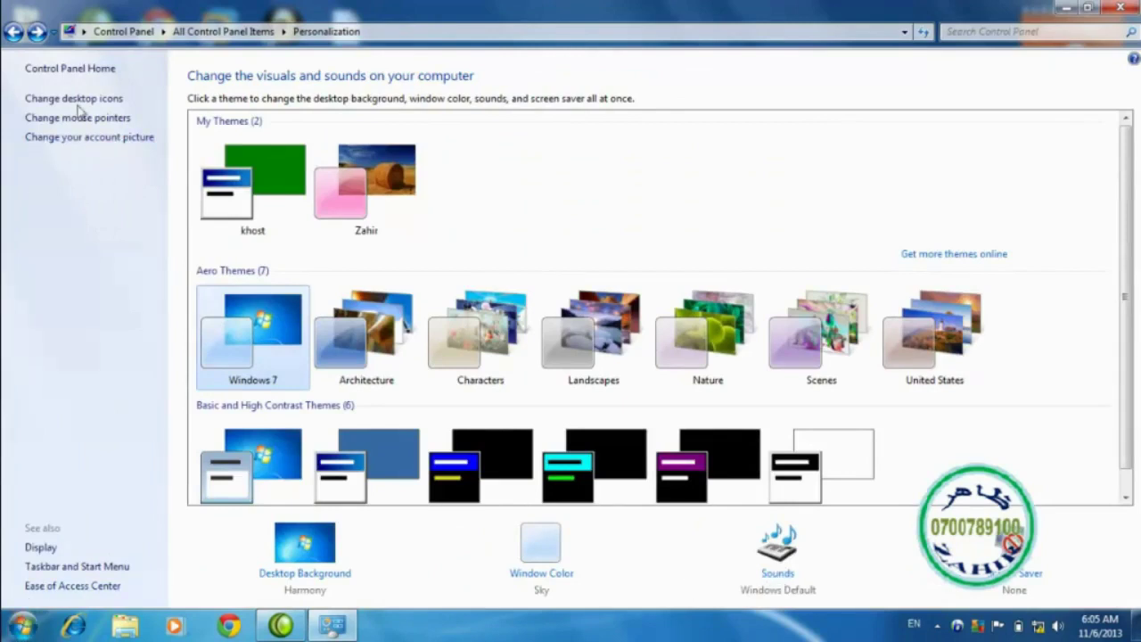
# Step: Open the Sound settings from the Control Panel items, view the sound scheme and playback devices, and cancel
pyautogui.click(77, 72)
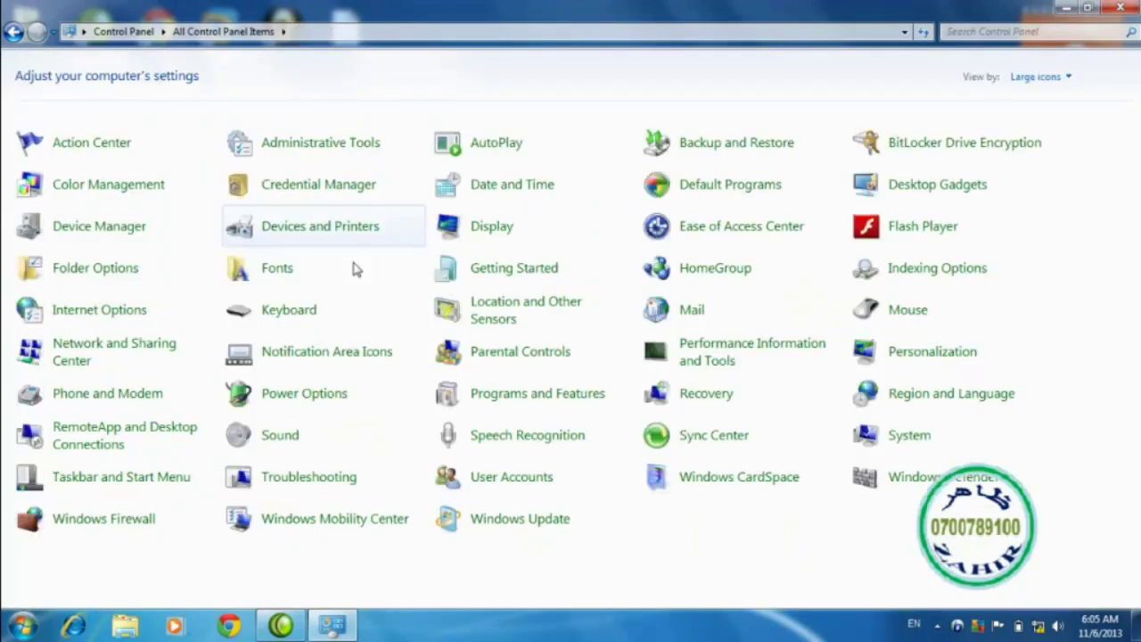
pyautogui.click(279, 435)
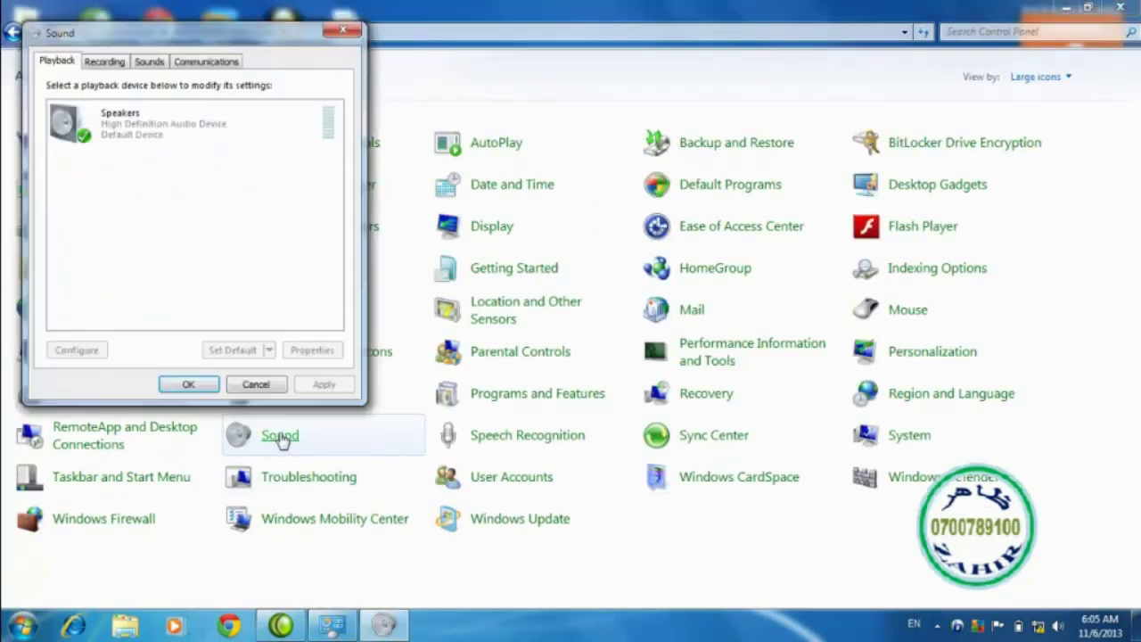
pyautogui.click(149, 63)
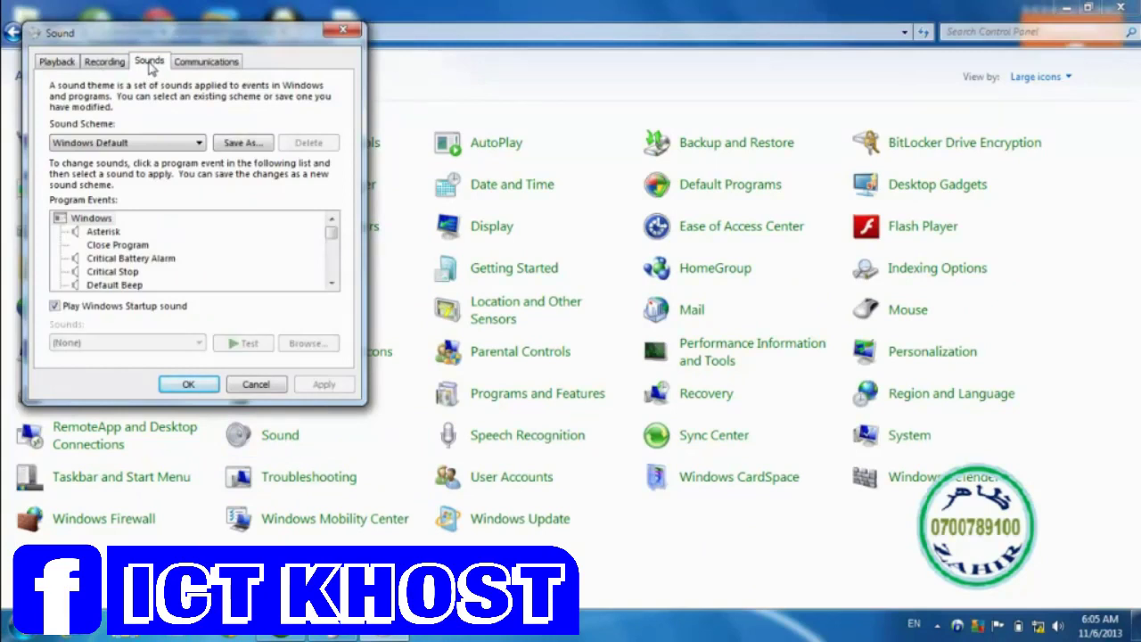
pyautogui.click(56, 63)
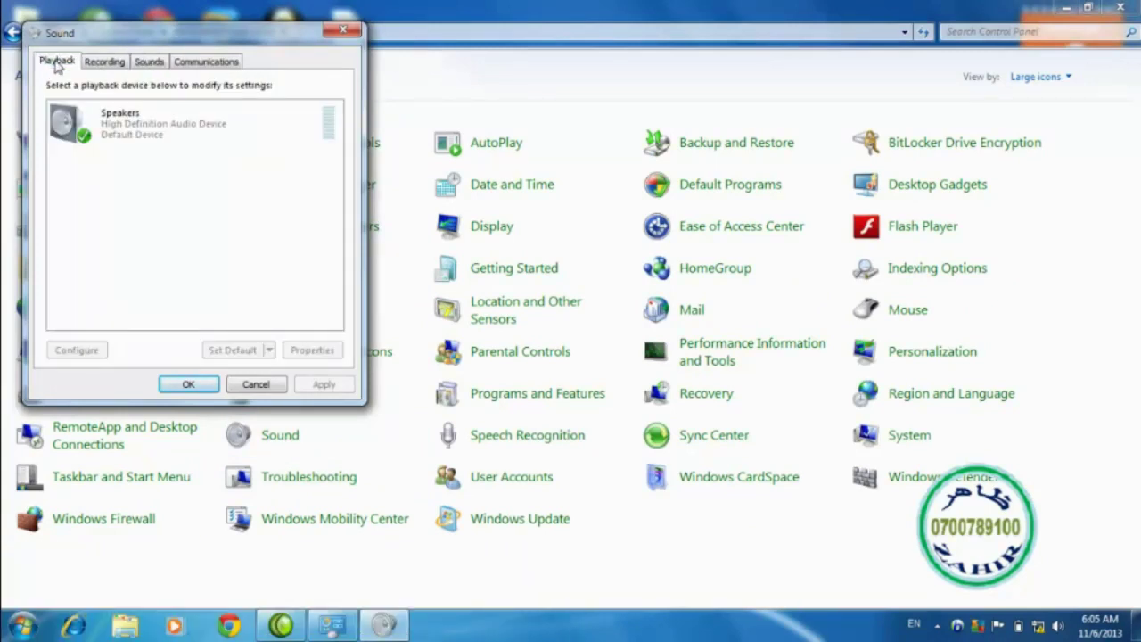
pyautogui.click(256, 384)
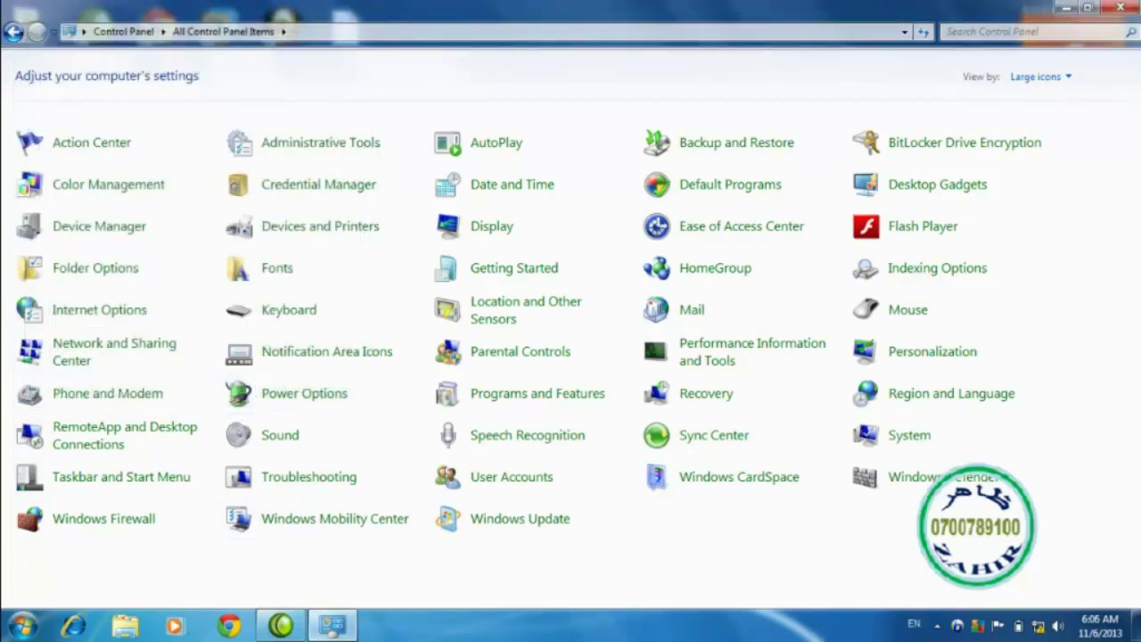
# Step: Return to Personalization and show the playback devices in its sound settings
pyautogui.moveTo(330, 630)
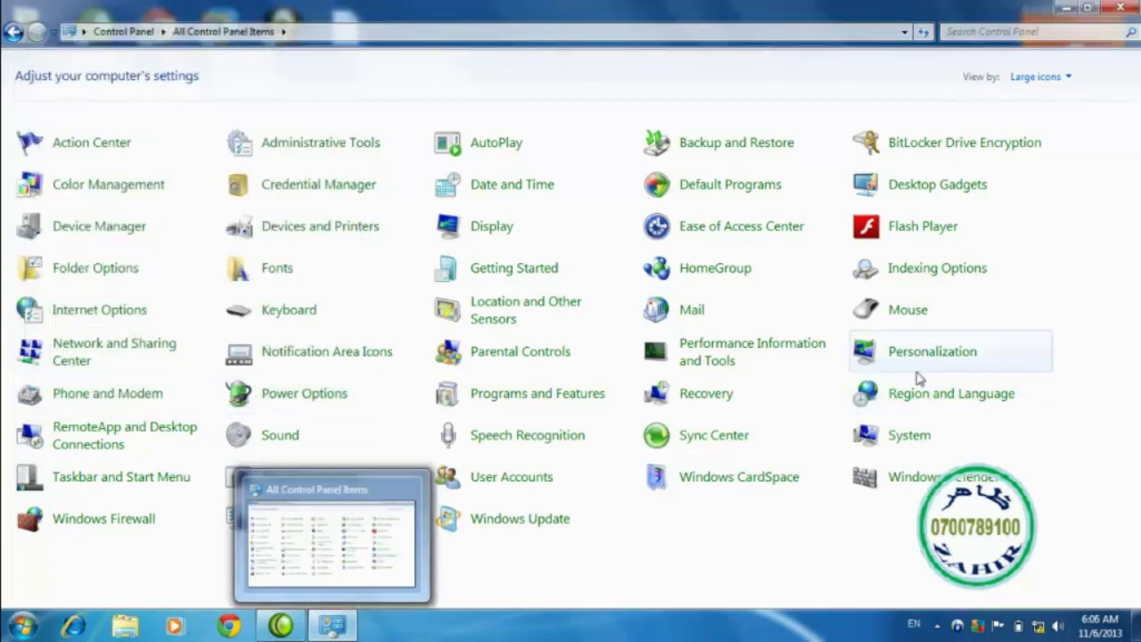
pyautogui.click(932, 355)
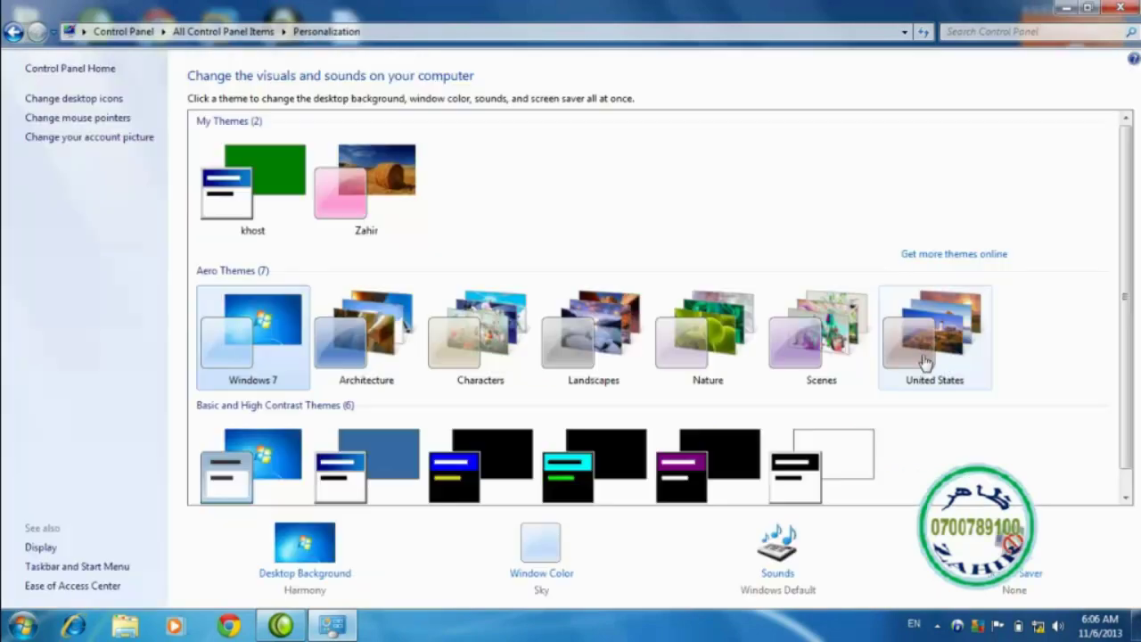
pyautogui.click(788, 578)
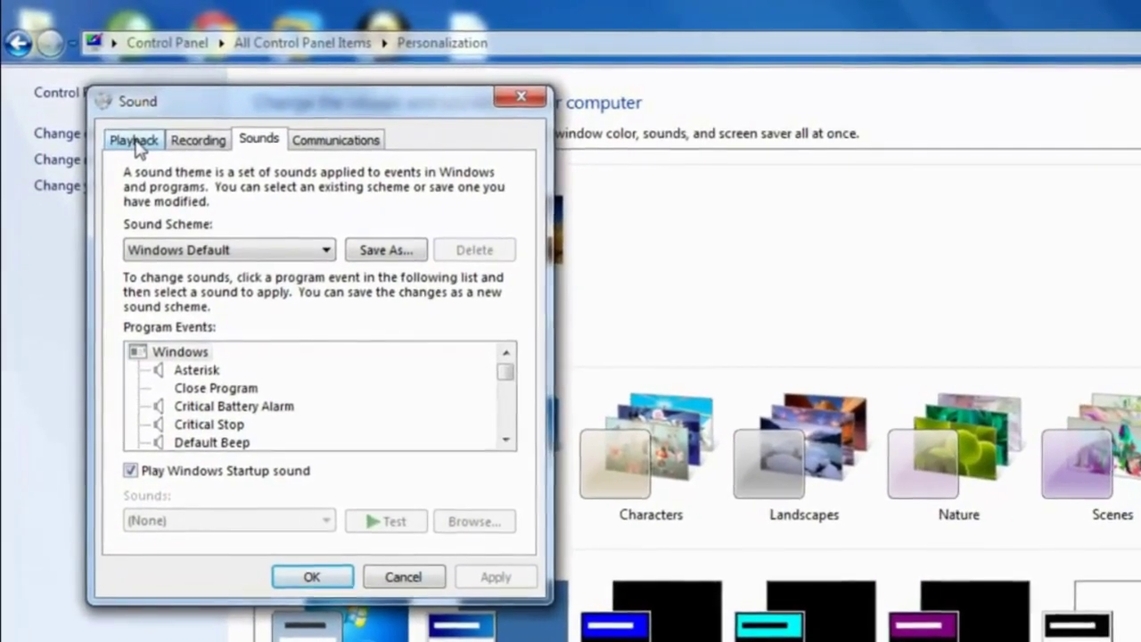
pyautogui.click(124, 130)
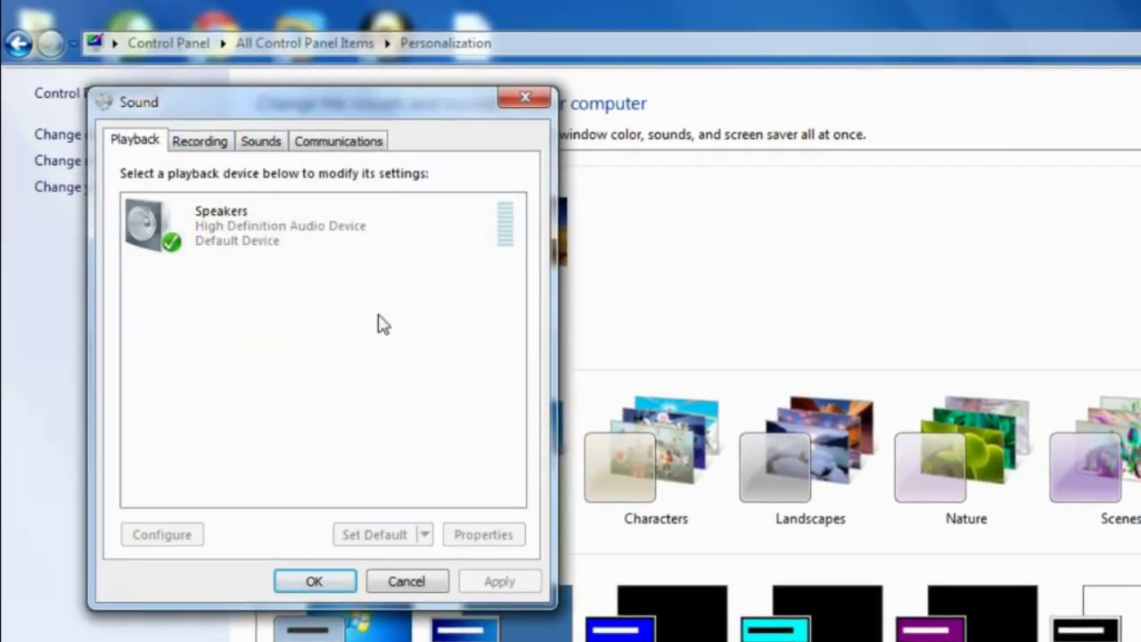
# Step: Complete the setup of the Speakers device as Stereo with full-range front left and right speakers, testing the sound along the way
pyautogui.click(217, 226)
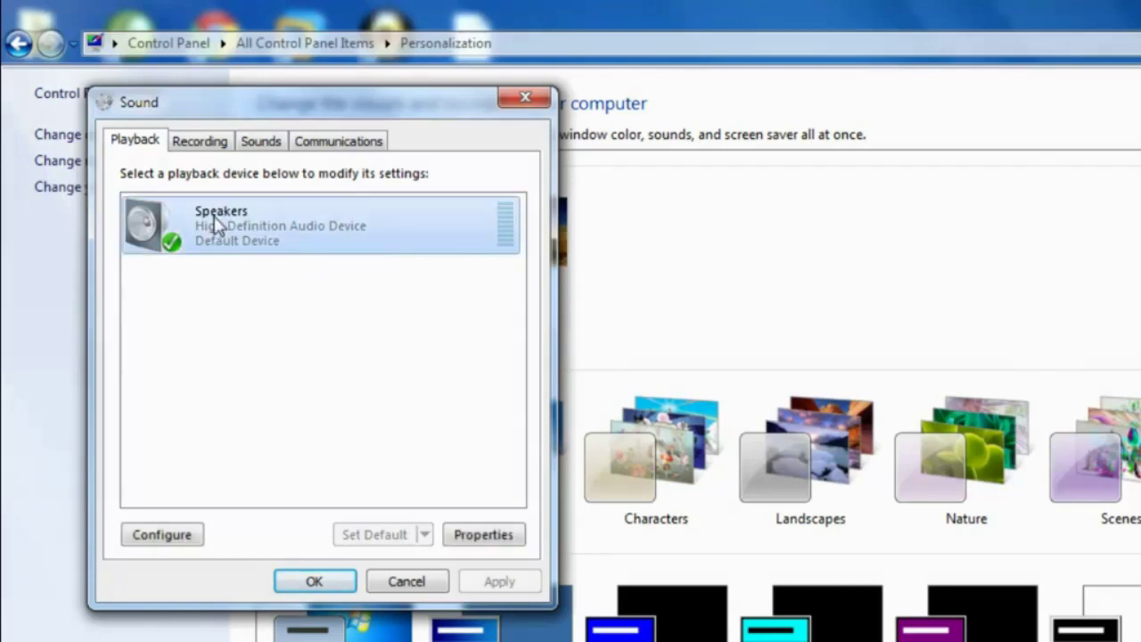
pyautogui.click(165, 535)
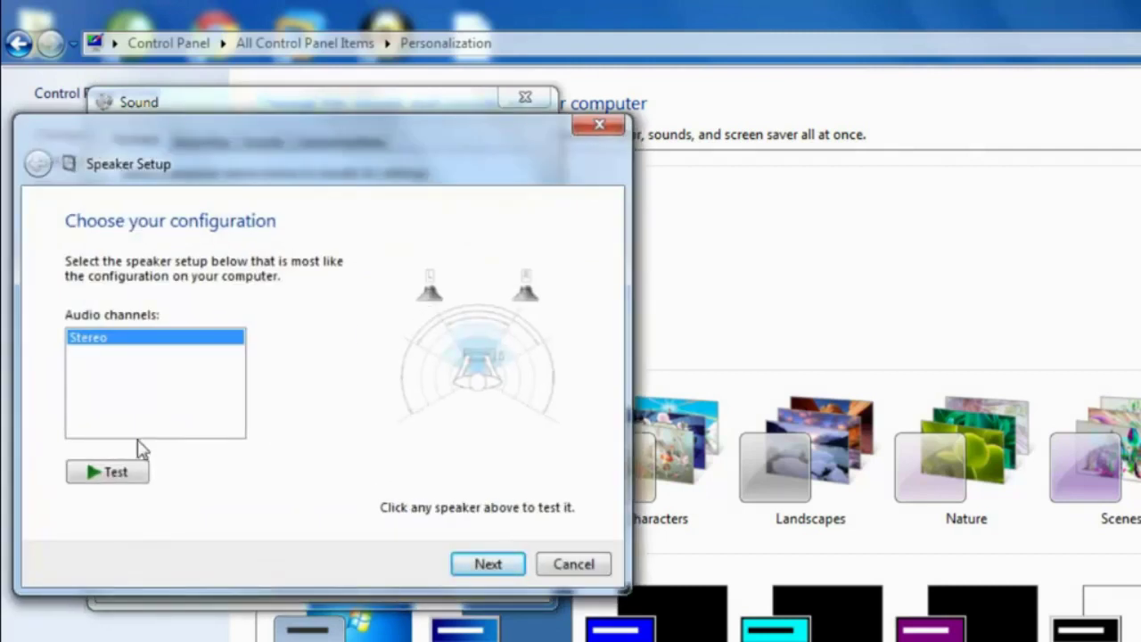
pyautogui.click(119, 478)
pyautogui.click(483, 566)
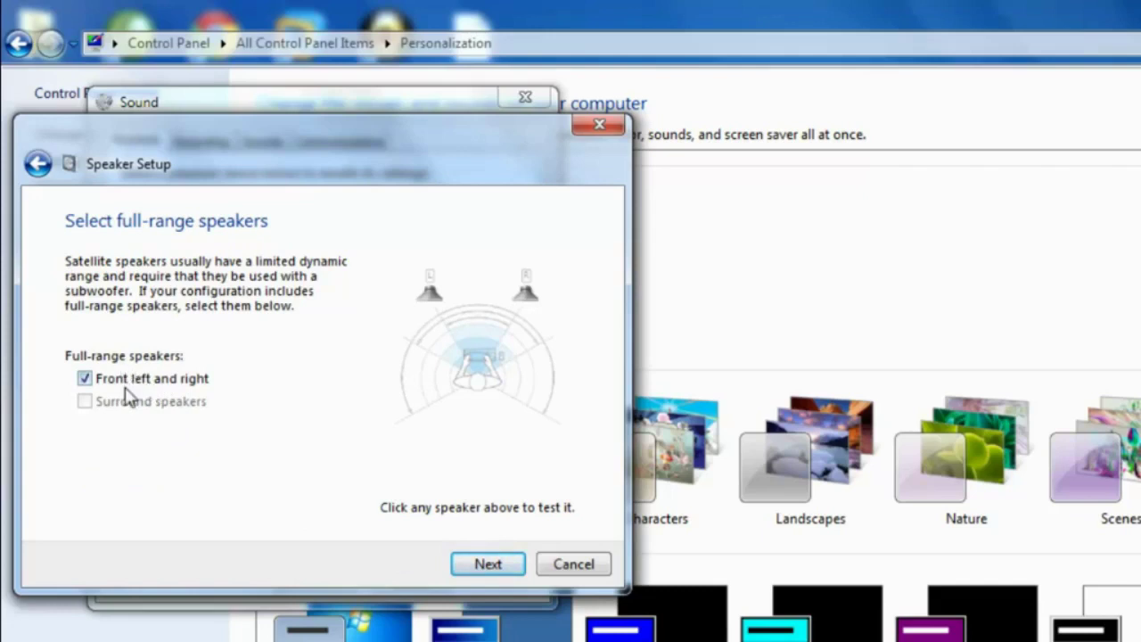
pyautogui.click(436, 303)
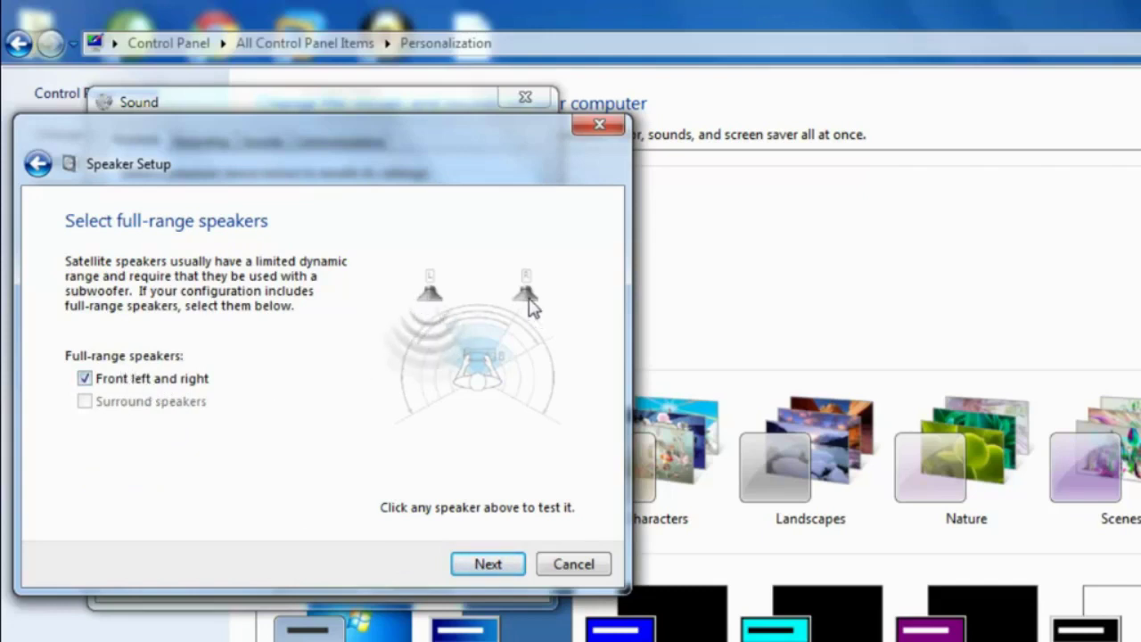
pyautogui.click(526, 297)
pyautogui.click(488, 565)
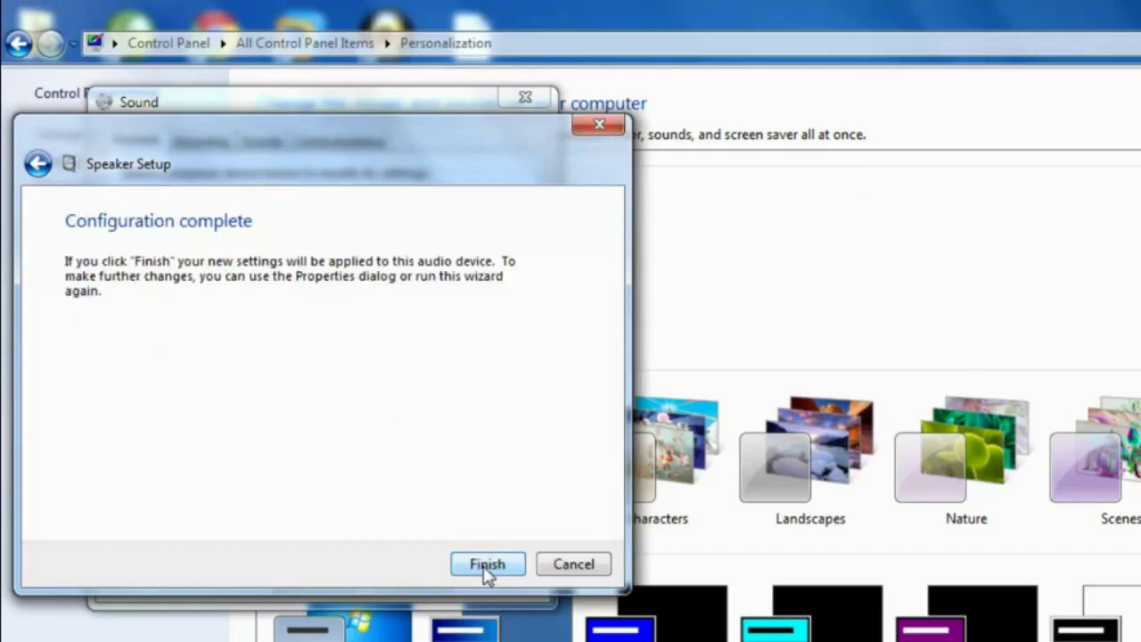
pyautogui.click(484, 564)
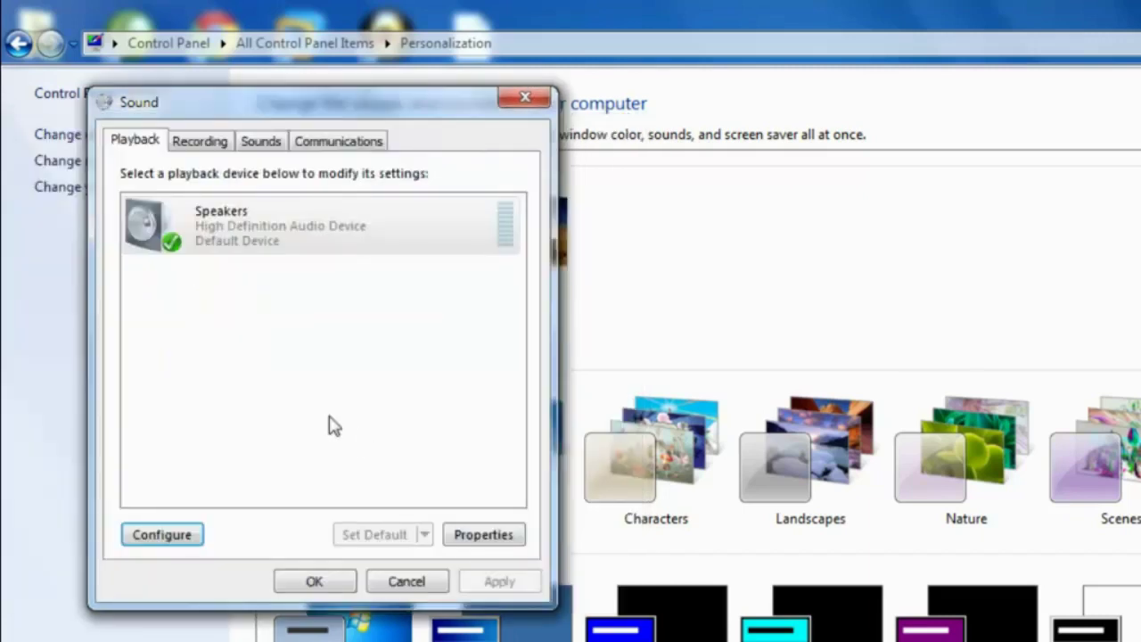
# Step: Change the icon in the Speakers device's properties to the round speaker from mmres.dll
pyautogui.click(482, 535)
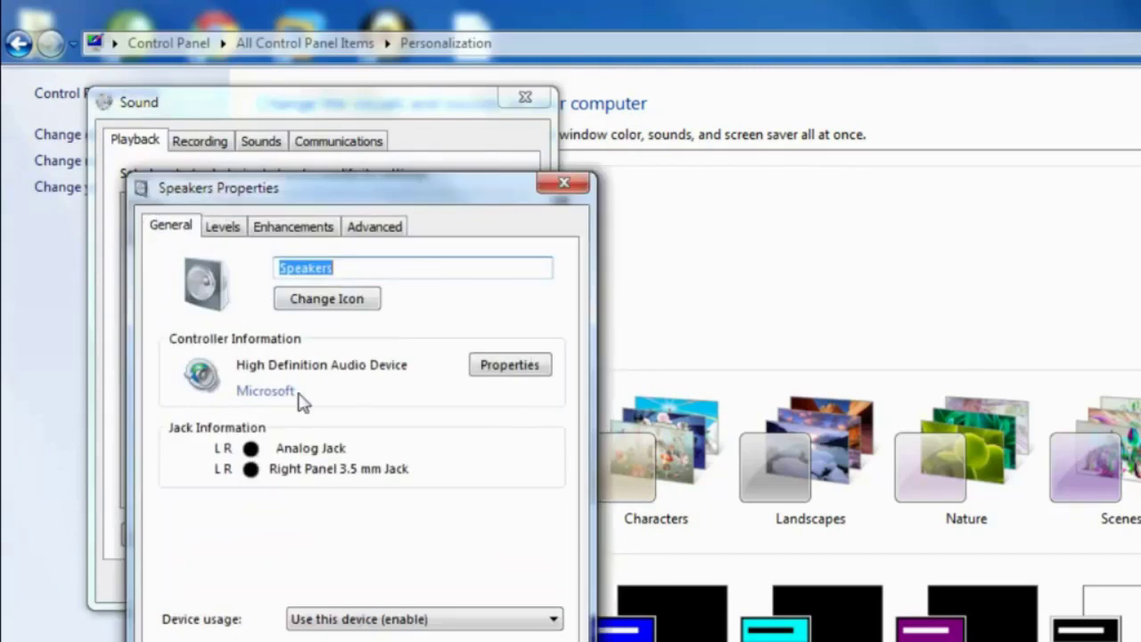
pyautogui.click(354, 272)
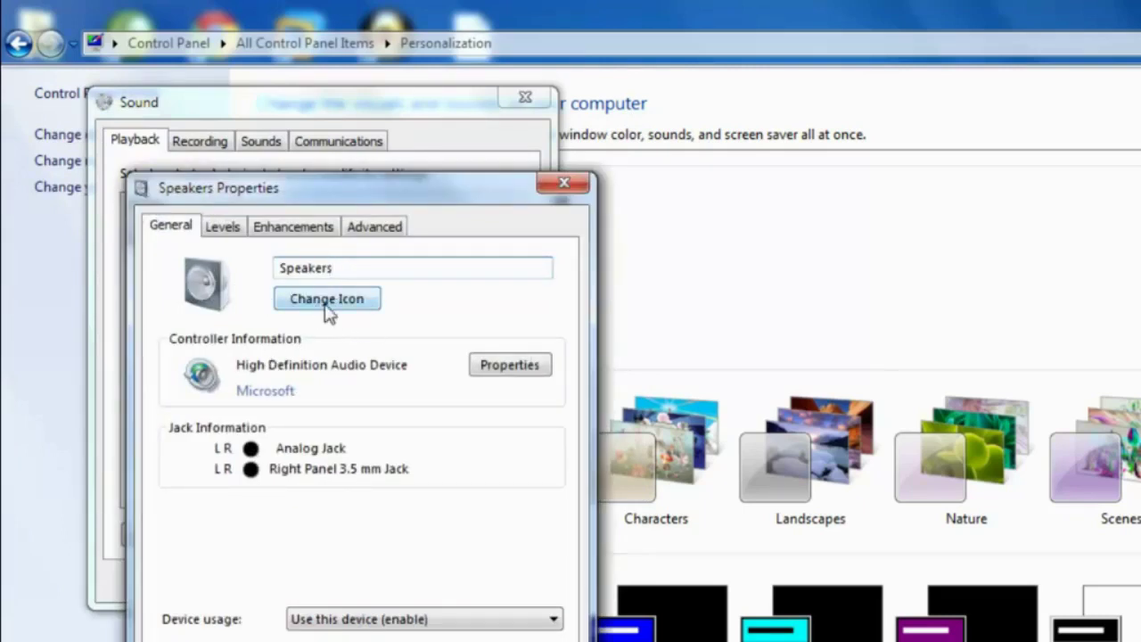
pyautogui.click(324, 309)
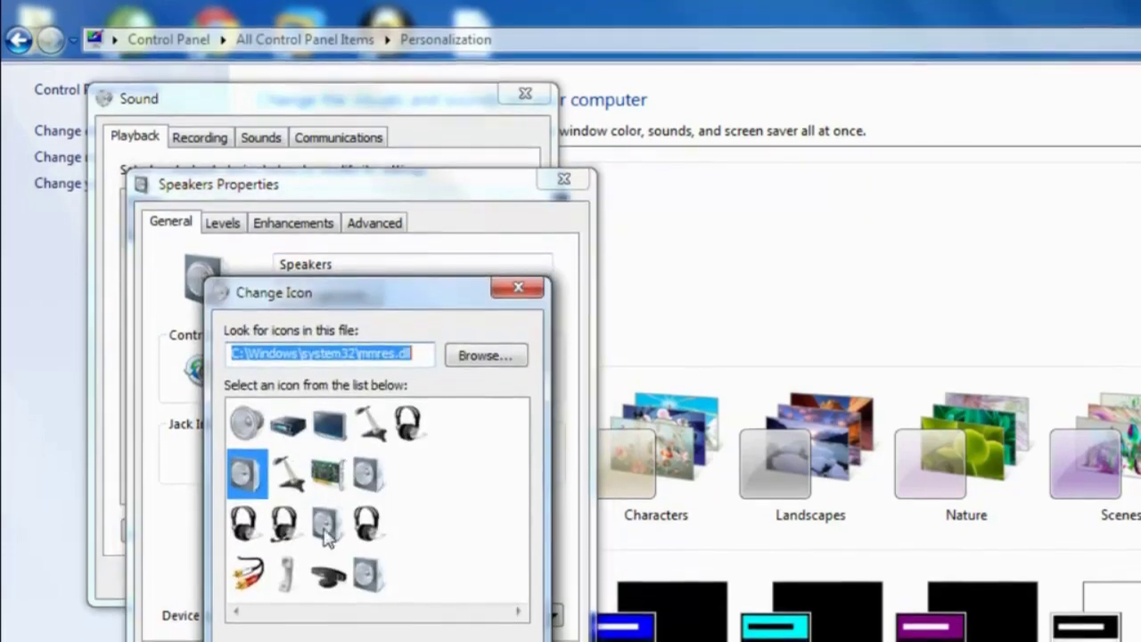
pyautogui.click(246, 426)
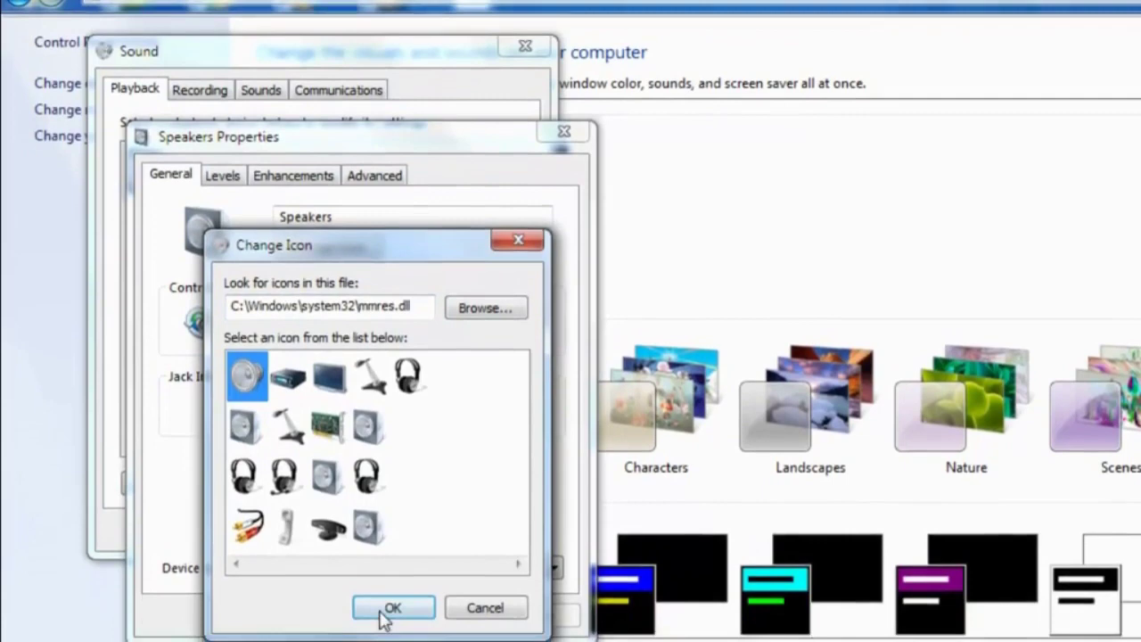
pyautogui.click(383, 613)
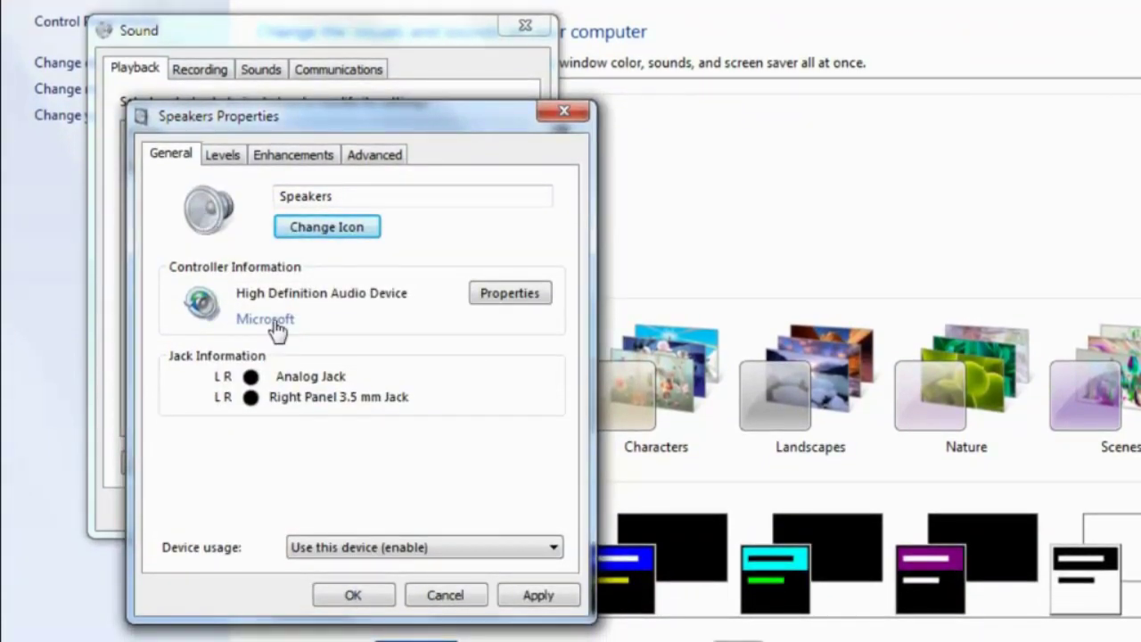
# Step: View the details and driver information of the High Definition Audio Device controller, and close its properties
pyautogui.click(511, 301)
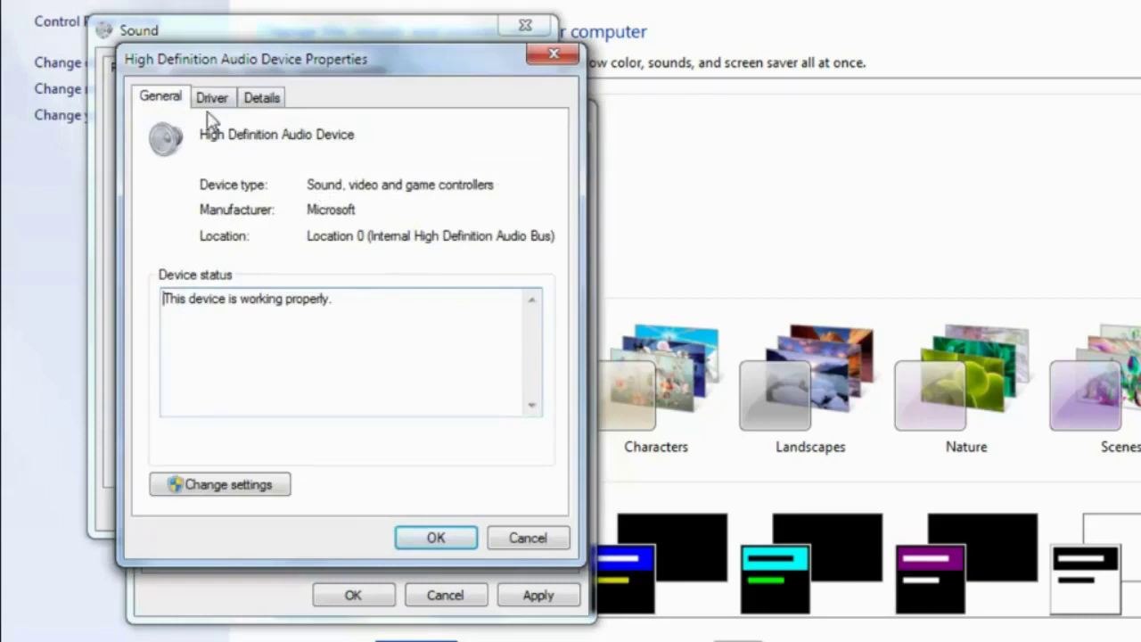
pyautogui.click(264, 97)
pyautogui.click(207, 98)
pyautogui.press('Escape')
# Step: Try the Speakers/Headphone level at 50, restore it to 100, and mute and unmute the speakers
pyautogui.click(223, 154)
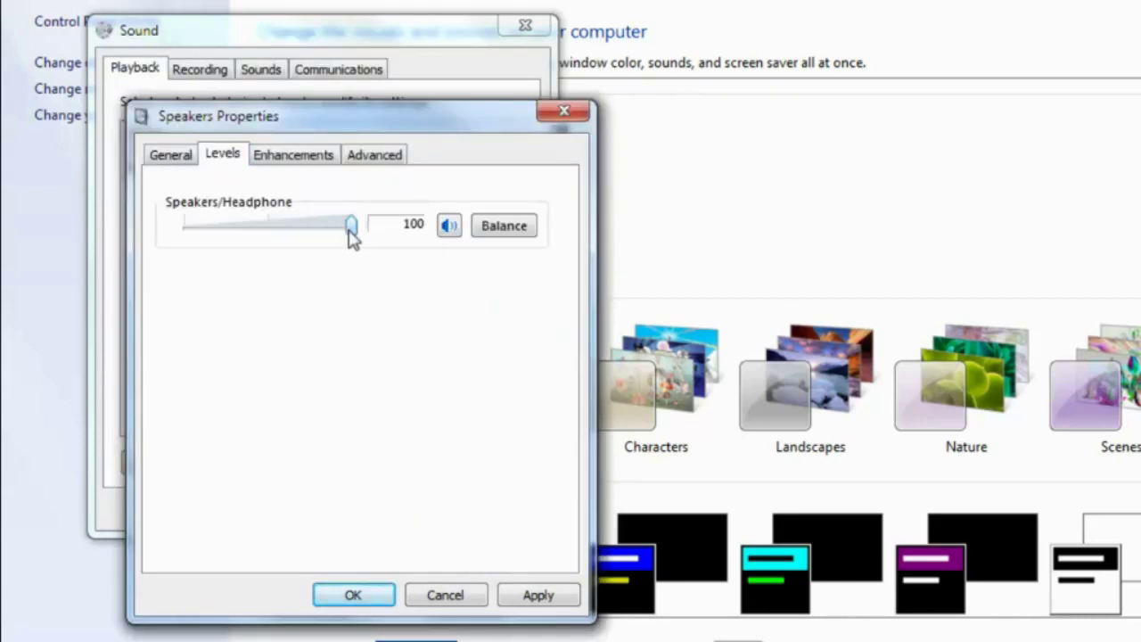
pyautogui.moveTo(351, 233); pyautogui.dragTo(272, 234)
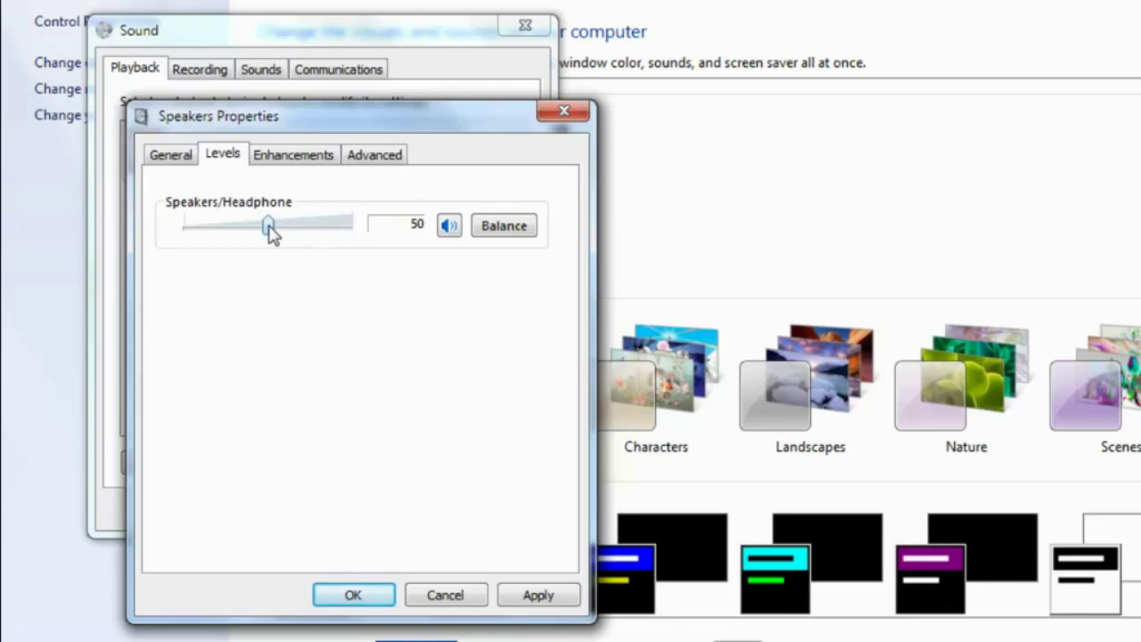
pyautogui.moveTo(272, 233); pyautogui.dragTo(372, 230)
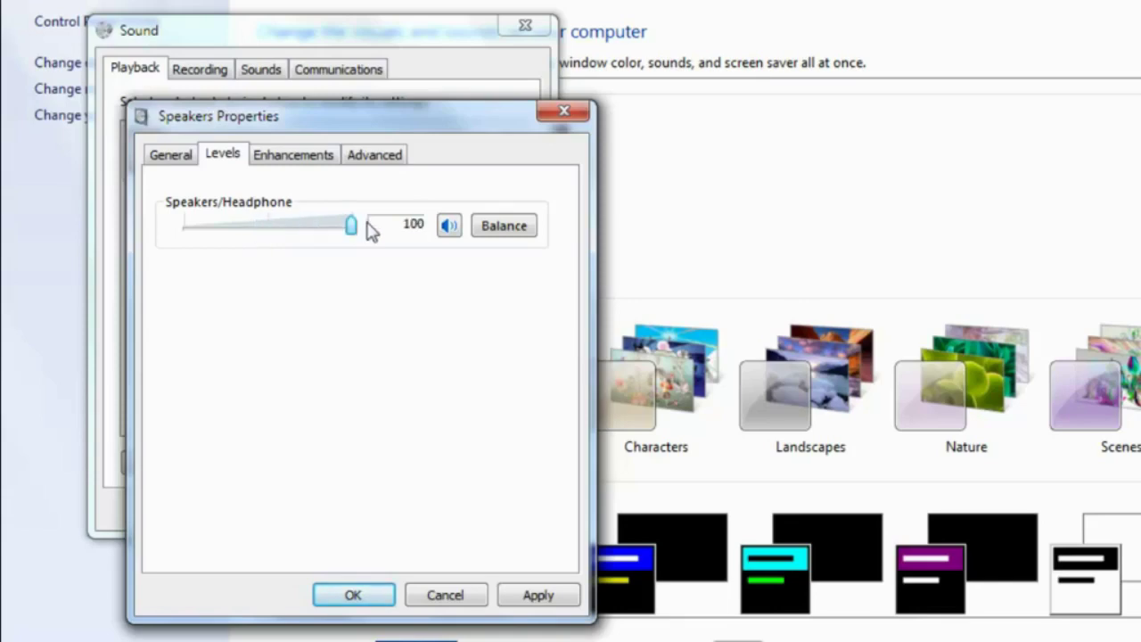
pyautogui.click(449, 228)
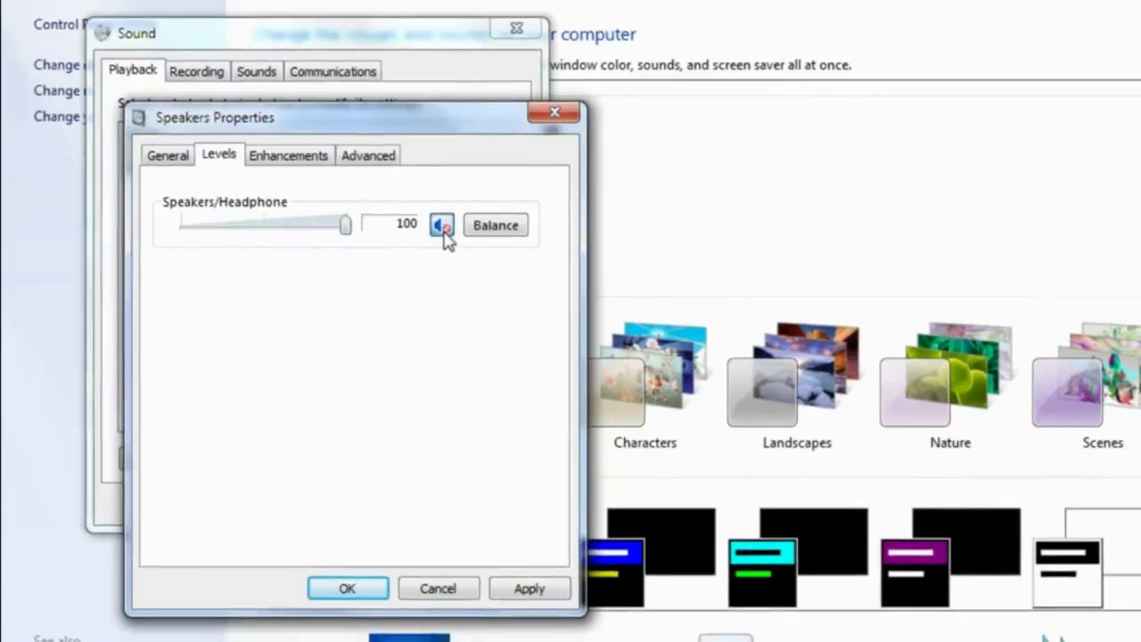
pyautogui.click(444, 227)
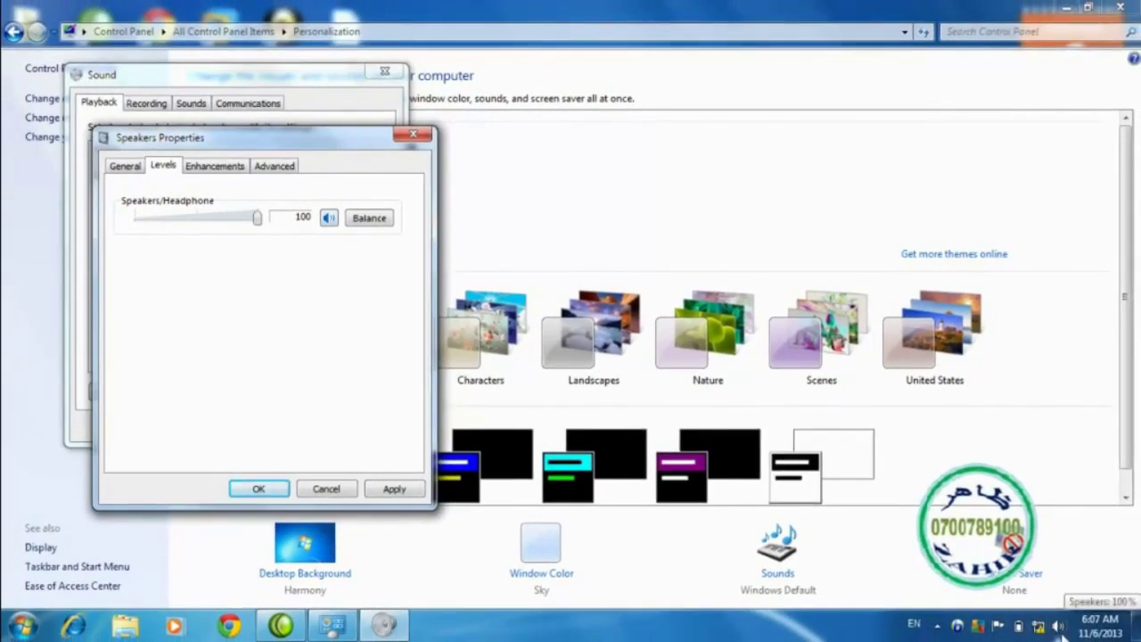
# Step: Compare the system volume control with the Speakers/Headphone level, and set that level to 51
pyautogui.click(1061, 629)
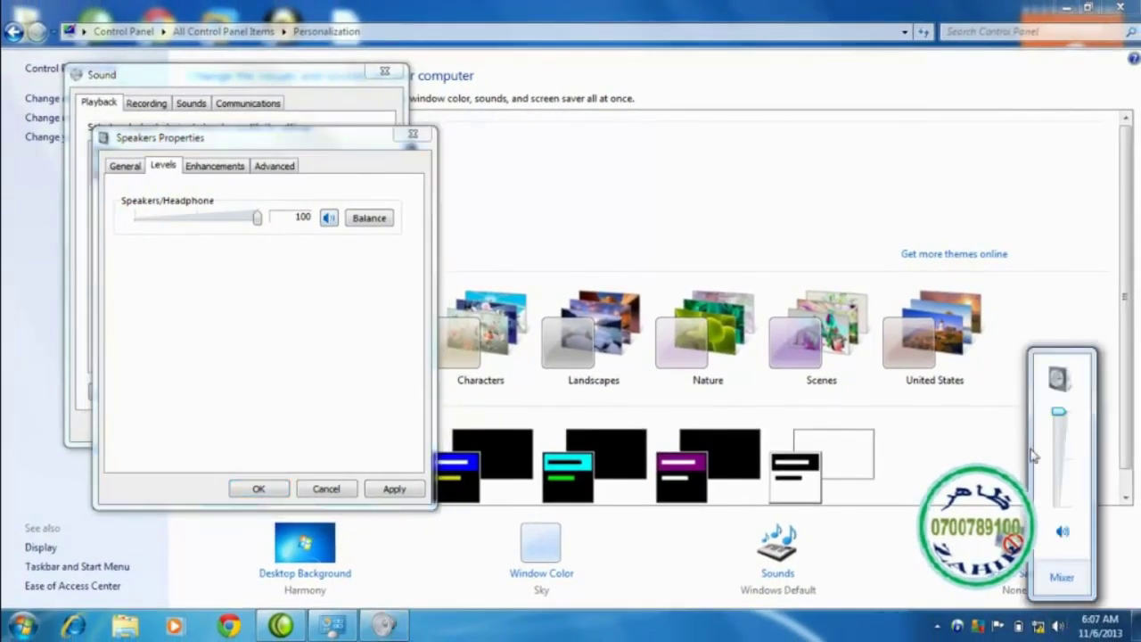
pyautogui.moveTo(1062, 417)
pyautogui.mouseDown()
pyautogui.moveTo(1071, 484)
pyautogui.moveTo(1058, 409)
pyautogui.mouseUp()
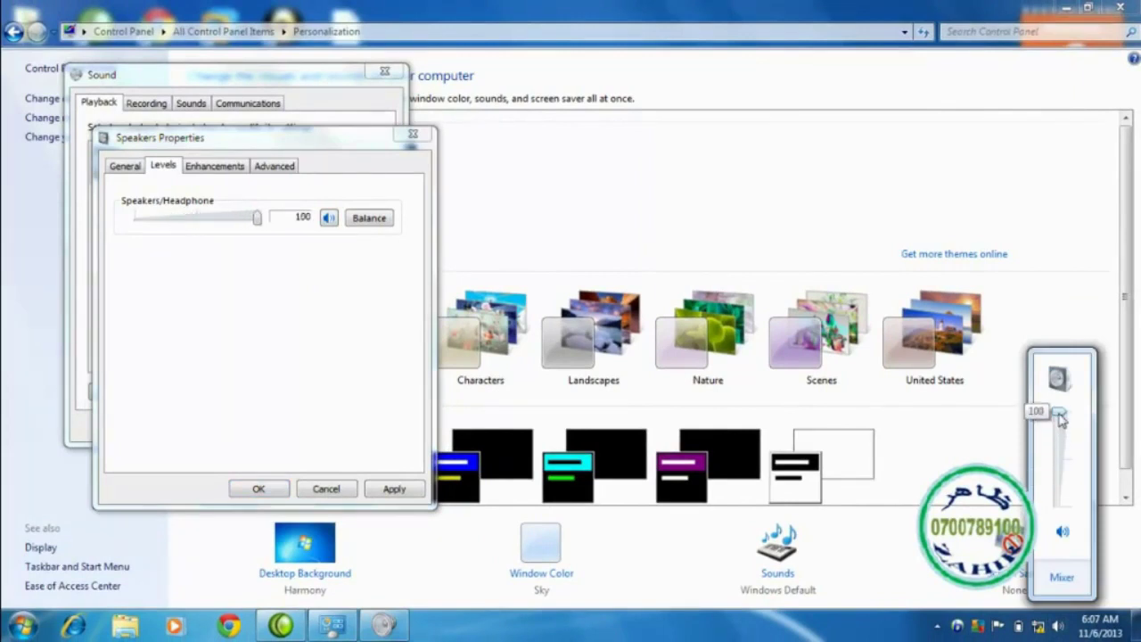
pyautogui.moveTo(257, 218); pyautogui.dragTo(198, 219)
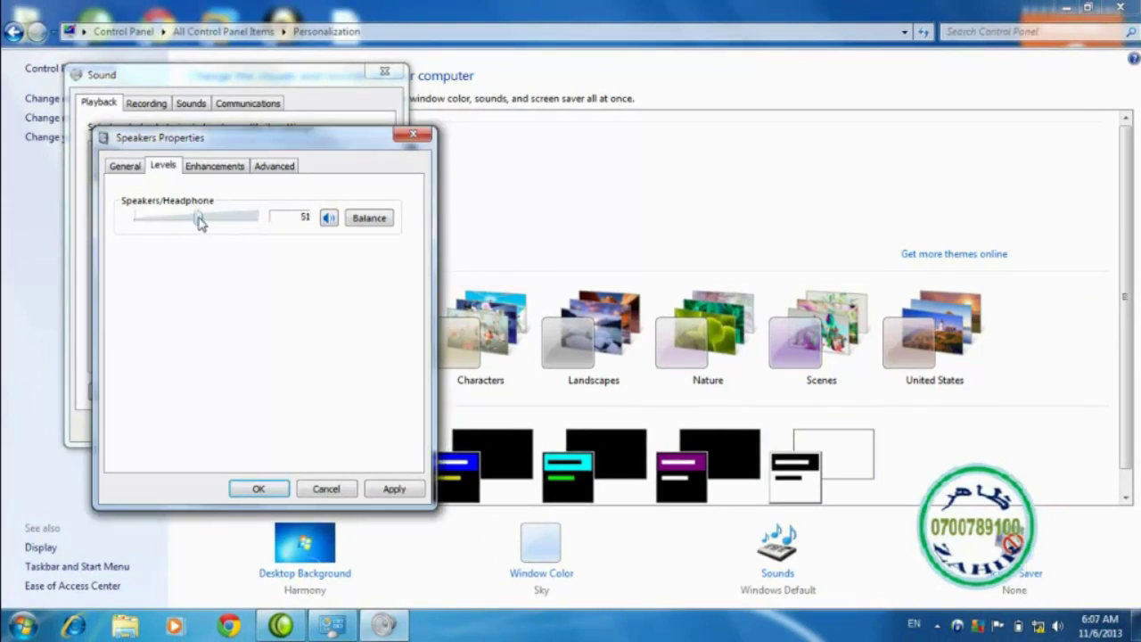
pyautogui.click(1060, 627)
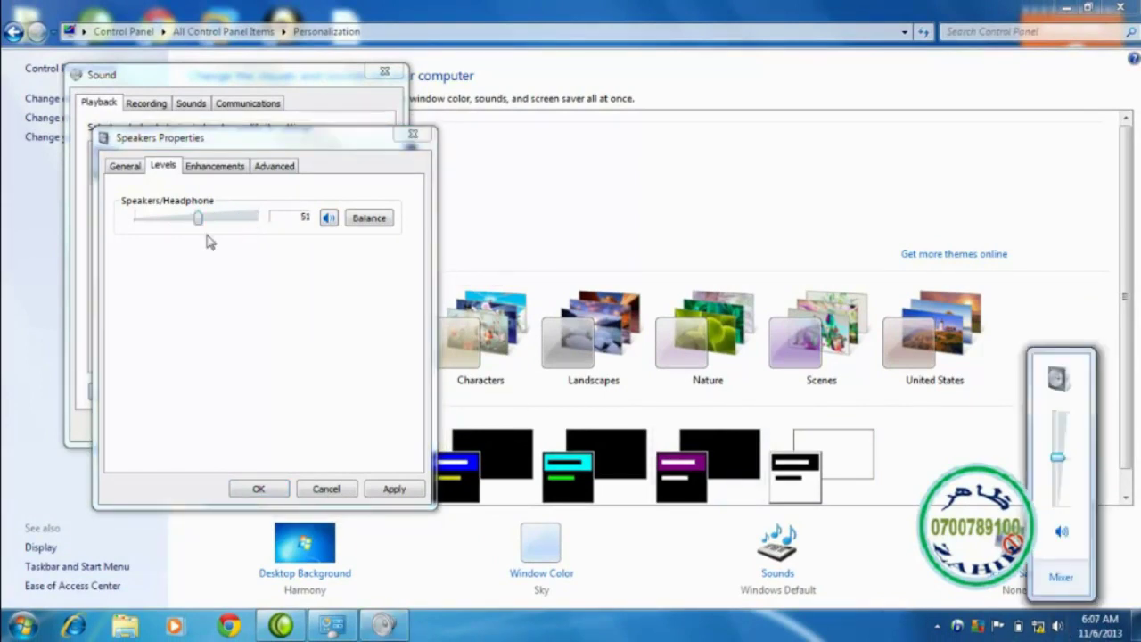
# Step: Set the Speakers/Headphone level to 100, and try the option to disable all enhancements with a sound preview
pyautogui.moveTo(202, 231); pyautogui.dragTo(270, 223)
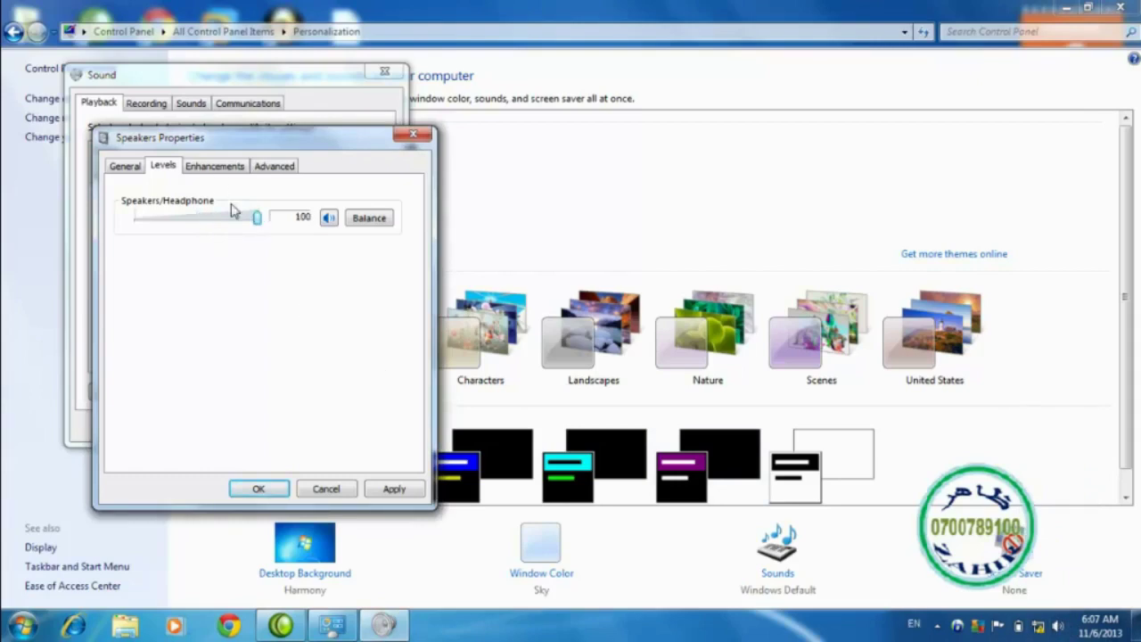
pyautogui.click(214, 170)
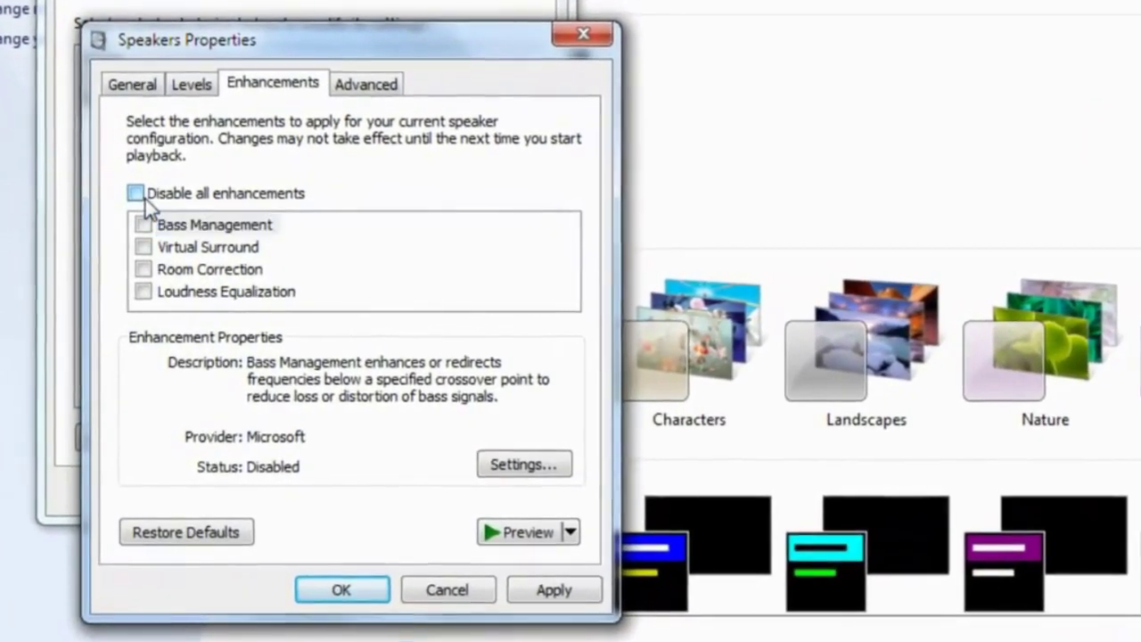
pyautogui.click(142, 201)
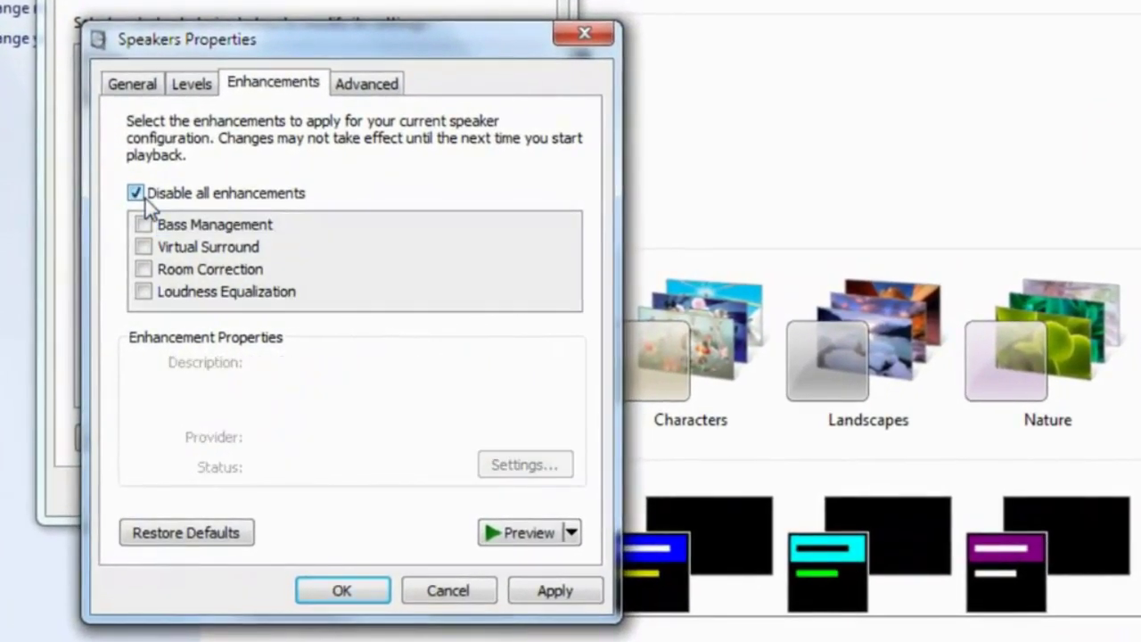
pyautogui.click(143, 196)
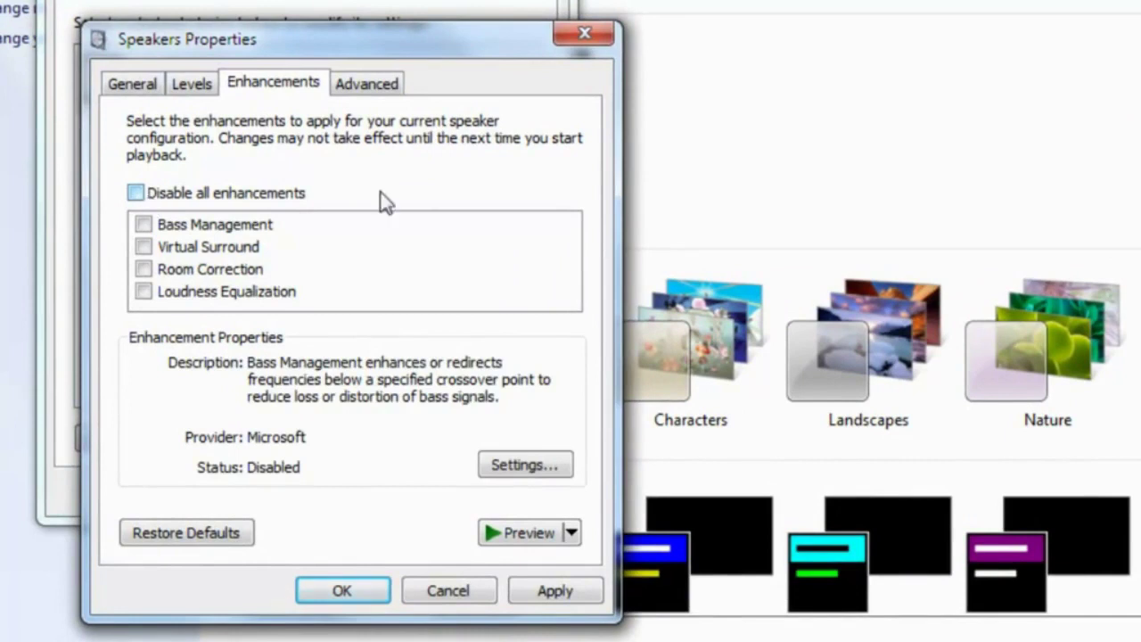
pyautogui.click(526, 533)
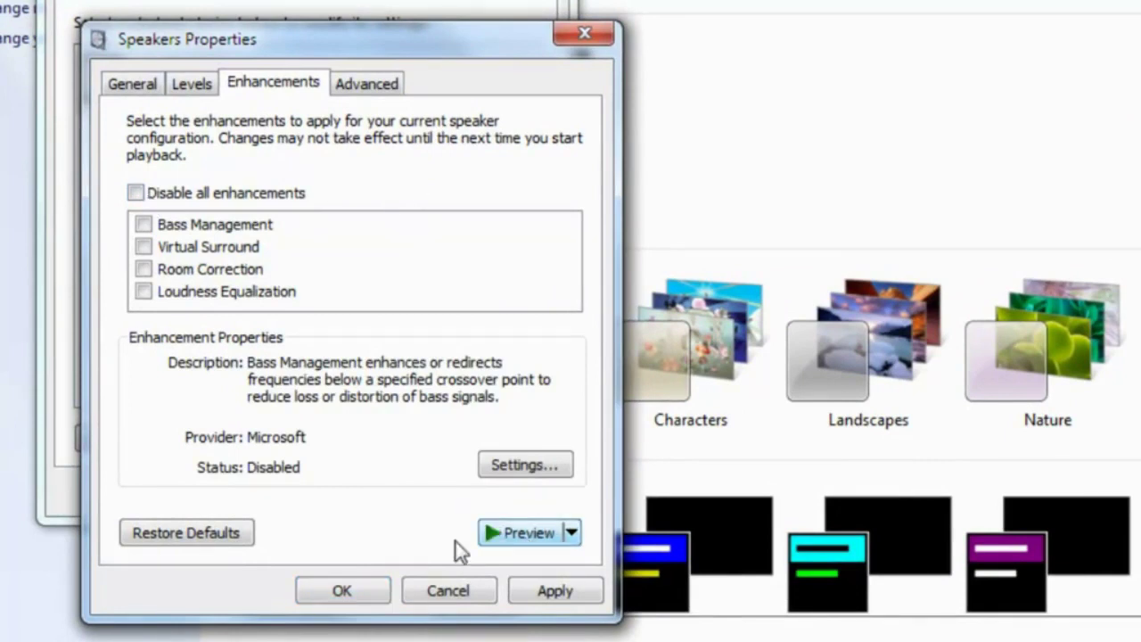
# Step: Try enabling the Bass Management, Virtual Surround and Loudness Equalization enhancements, and restore the enhancement defaults
pyautogui.click(157, 229)
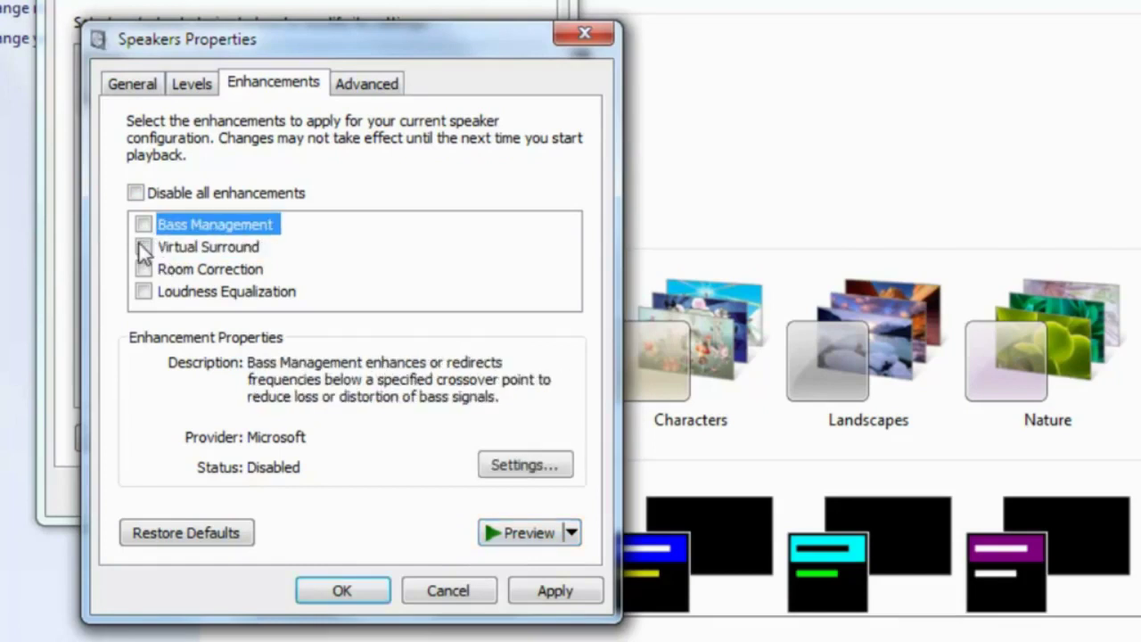
pyautogui.press('space')
pyautogui.press('Down')
pyautogui.press('space')
pyautogui.press('Down')
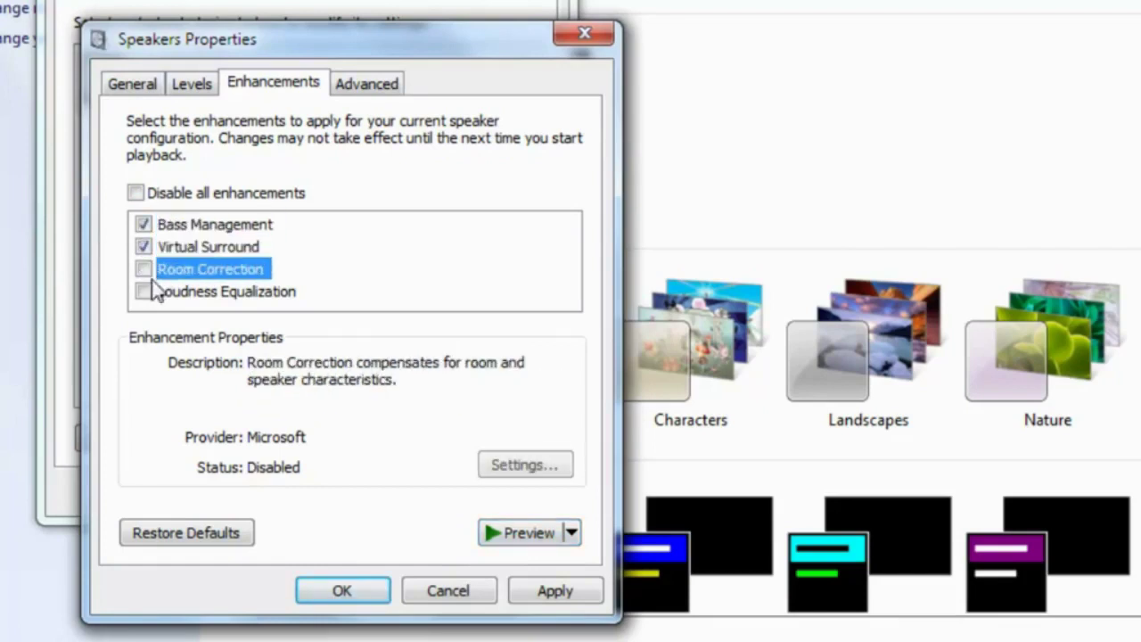
pyautogui.press('Down')
pyautogui.press('space')
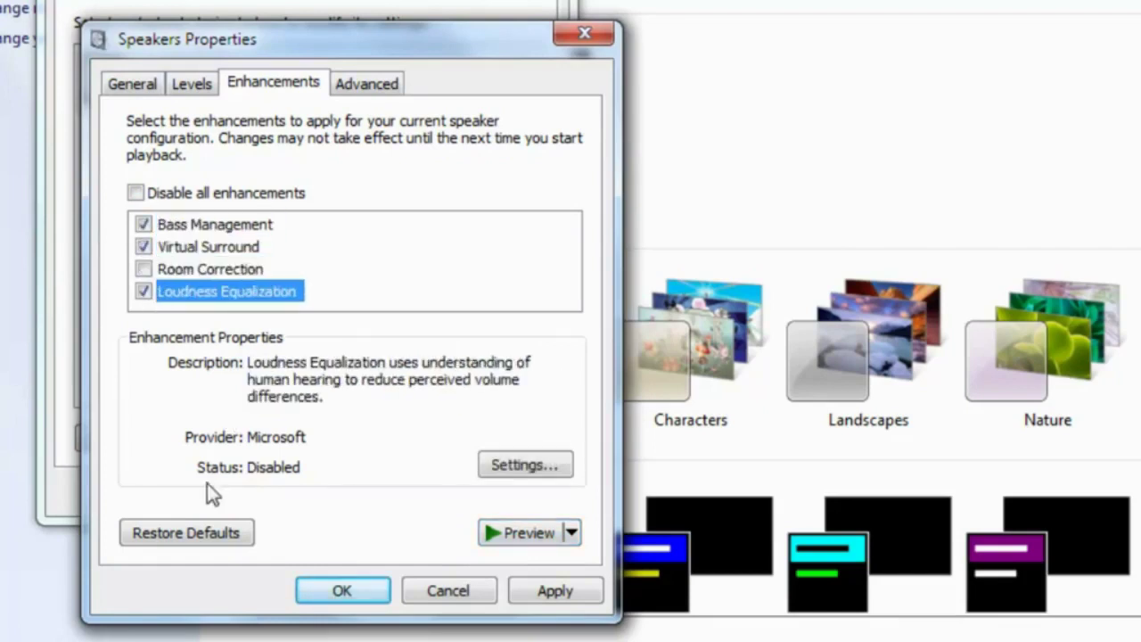
pyautogui.click(188, 540)
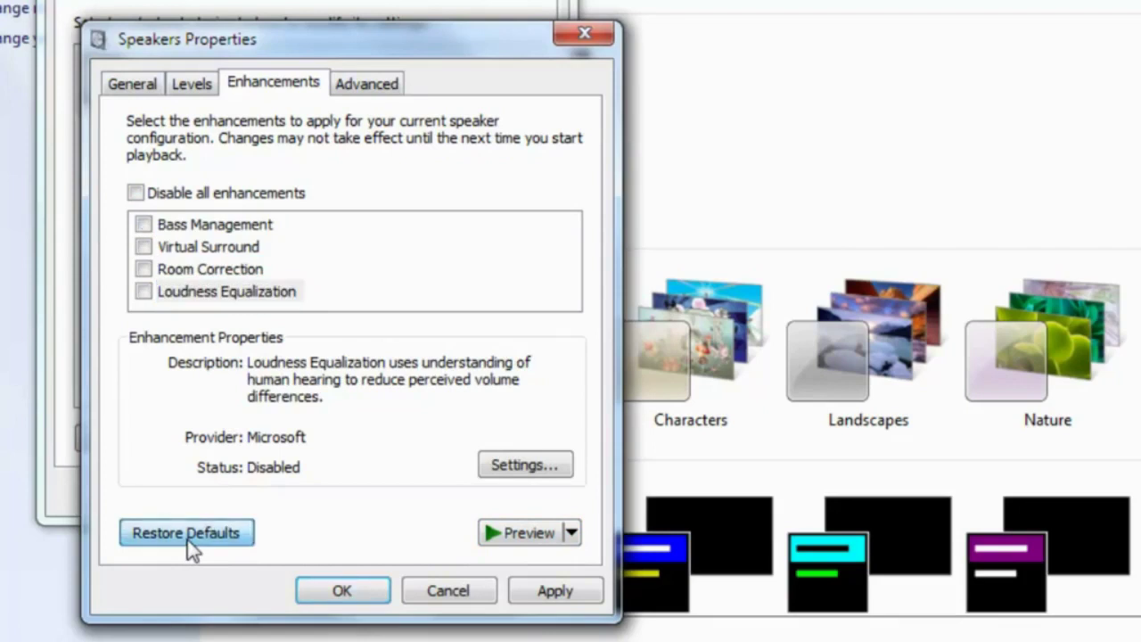
# Step: Test the speakers' default format at 16 bit, 44100 Hz (CD Quality) and at 16 bit, 48000 Hz (DVD Quality)
pyautogui.click(363, 86)
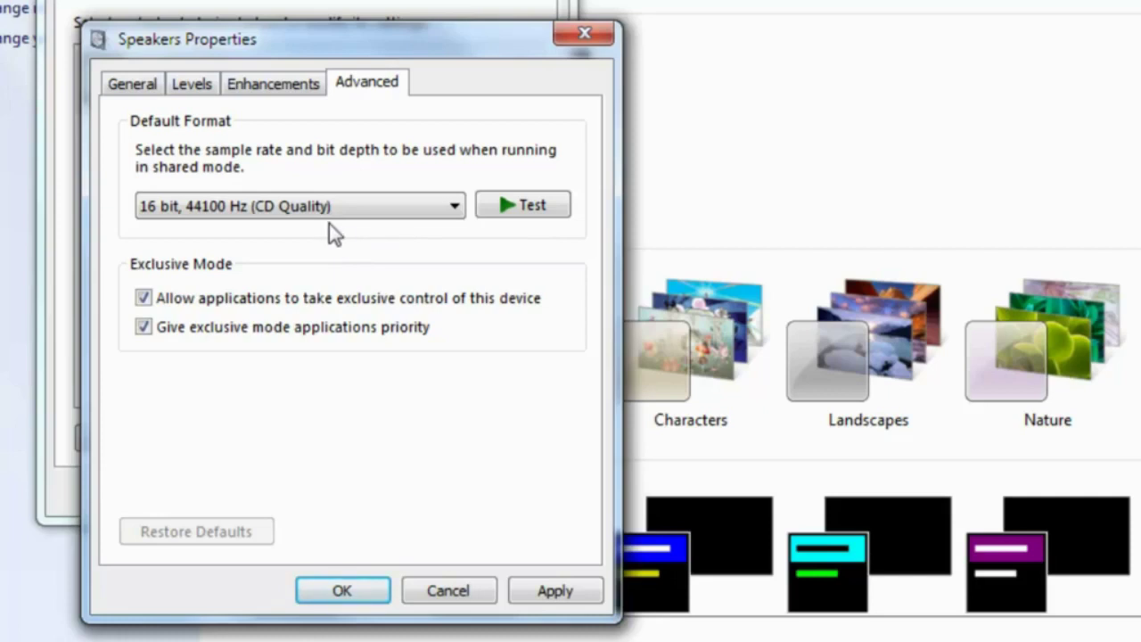
pyautogui.click(528, 210)
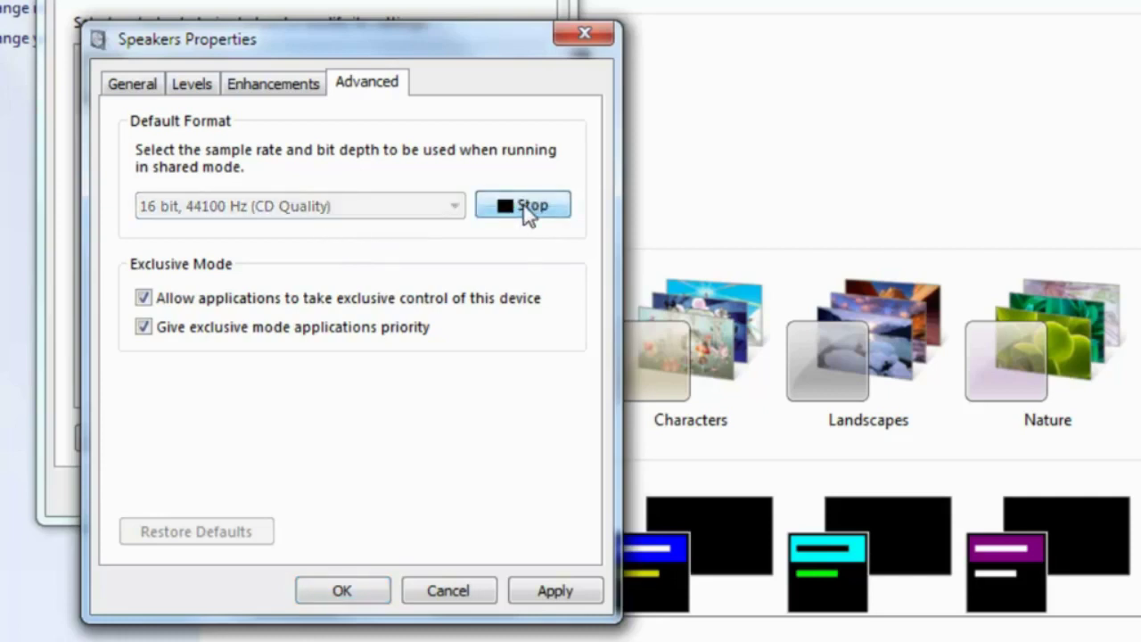
pyautogui.click(453, 208)
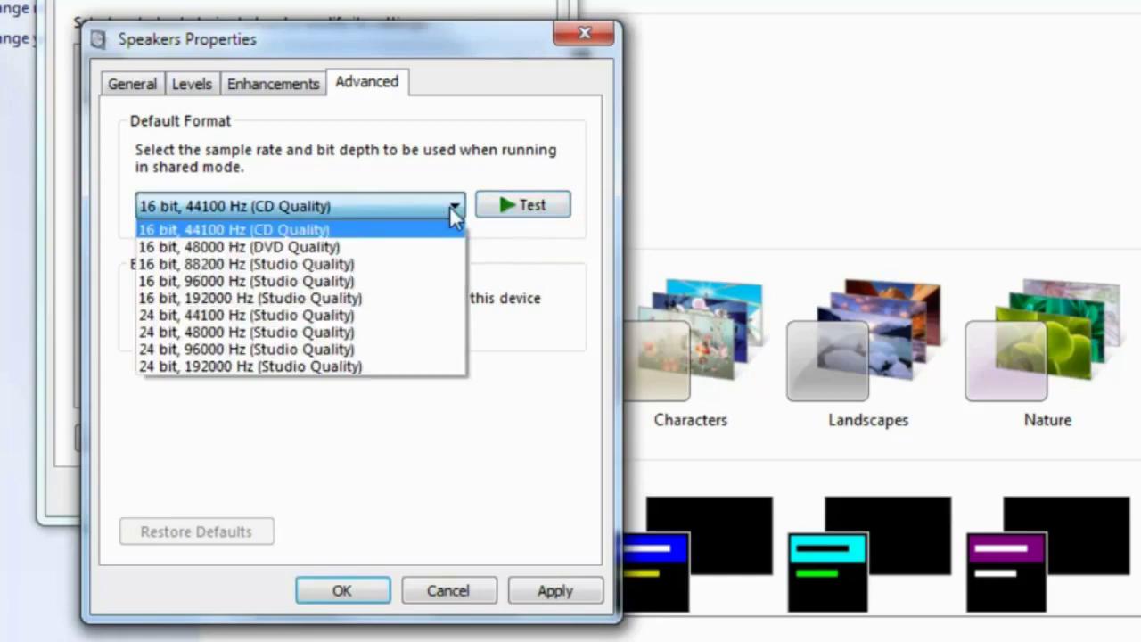
pyautogui.click(328, 247)
pyautogui.click(538, 214)
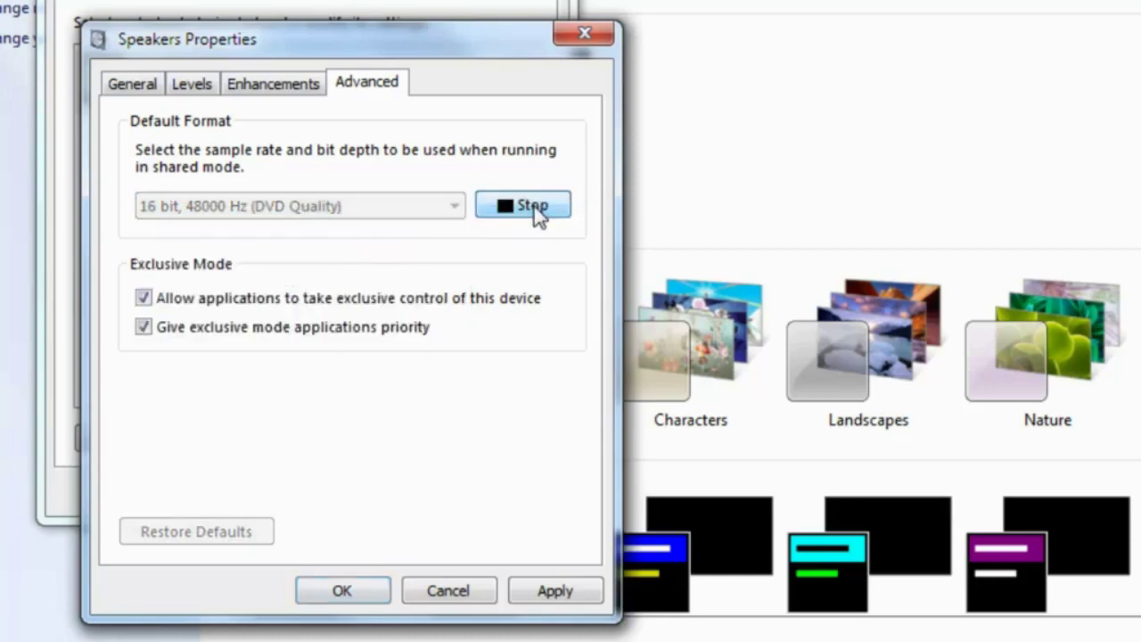
# Step: Test the 16 bit, 192000 Hz (Studio Quality) format, restore the default format, and cancel the speaker properties
pyautogui.click(458, 217)
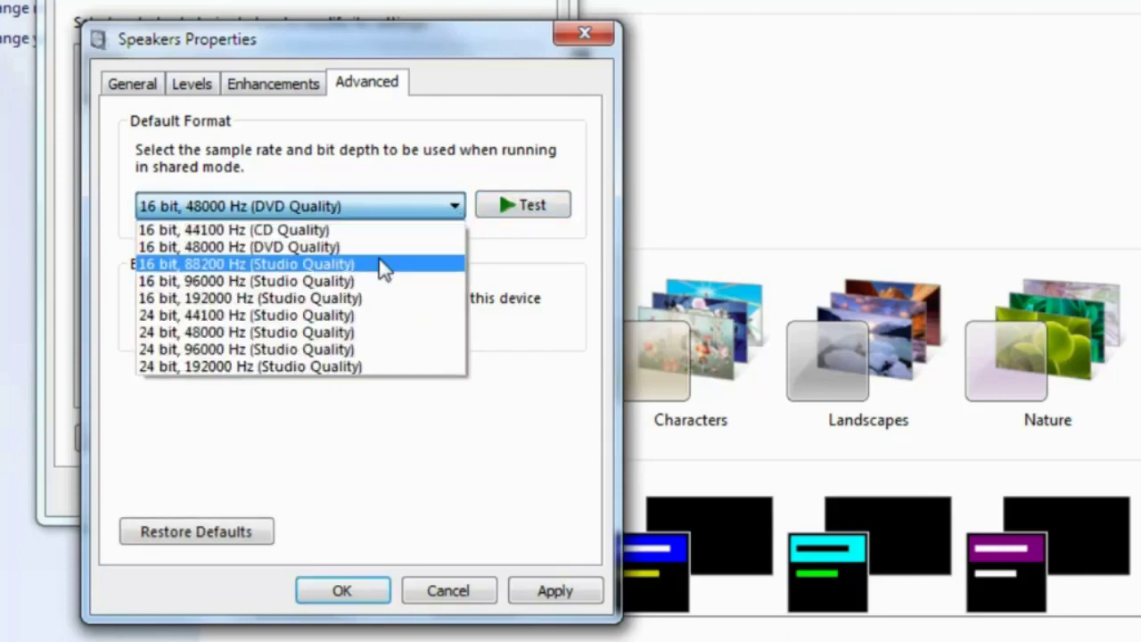
pyautogui.click(355, 301)
pyautogui.click(532, 206)
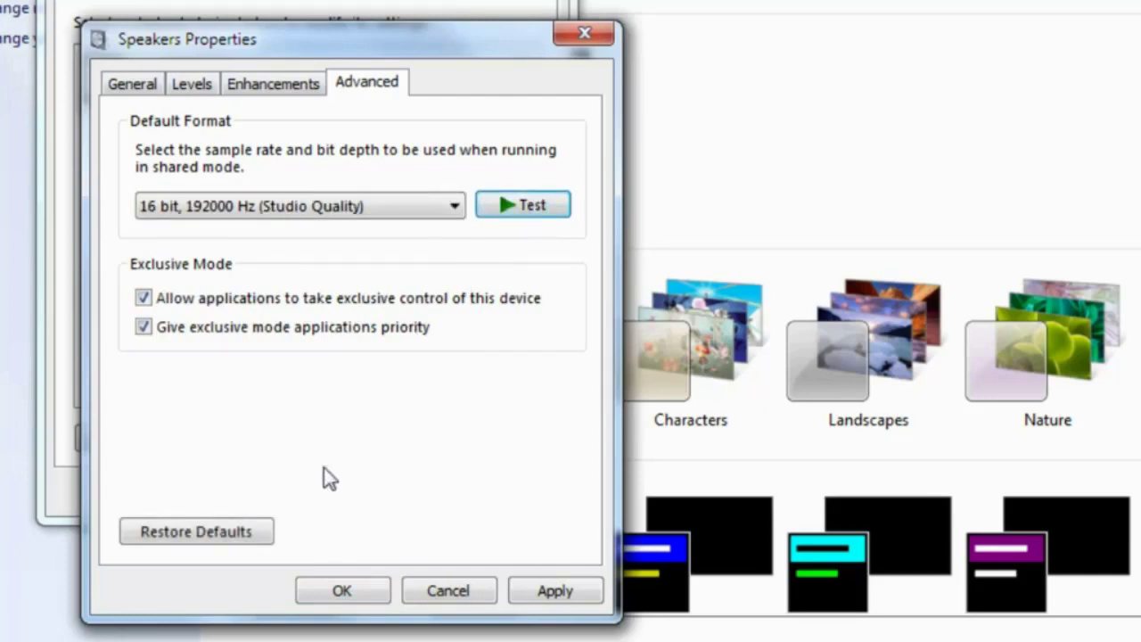
pyautogui.click(225, 542)
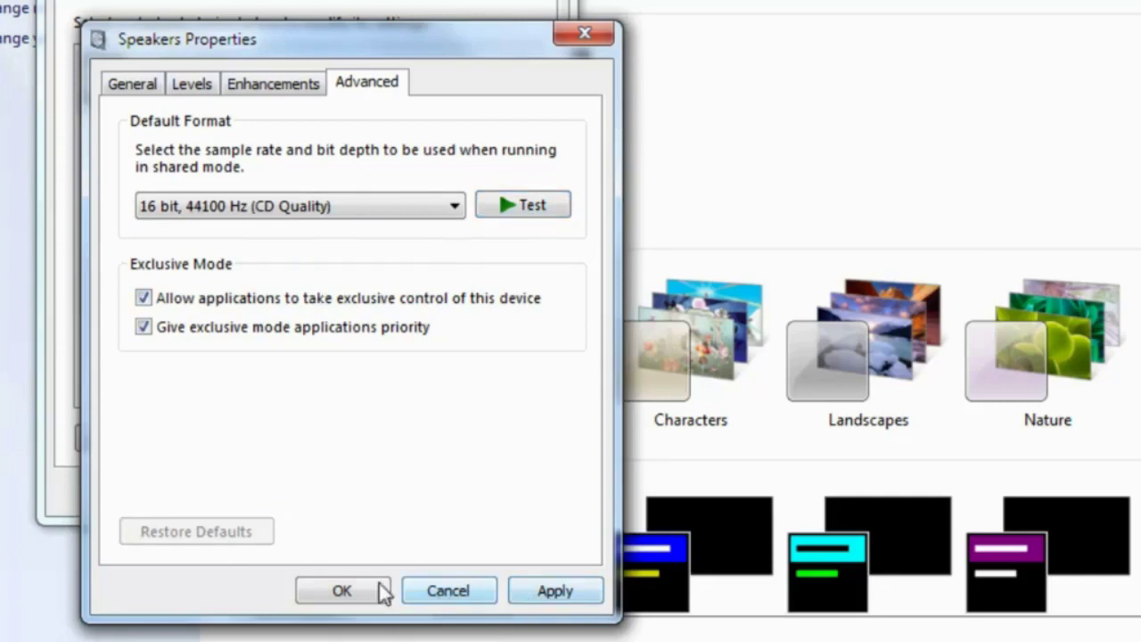
pyautogui.click(447, 592)
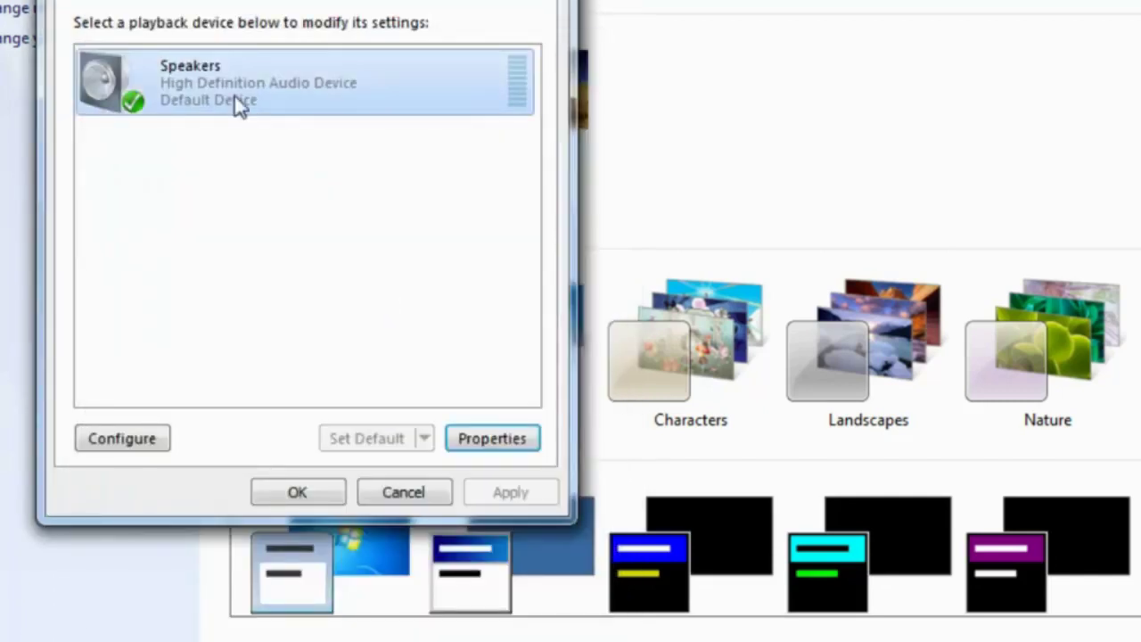
# Step: Examine the two microphones among the recording devices, including the configuration of the default microphone
pyautogui.click(152, 6)
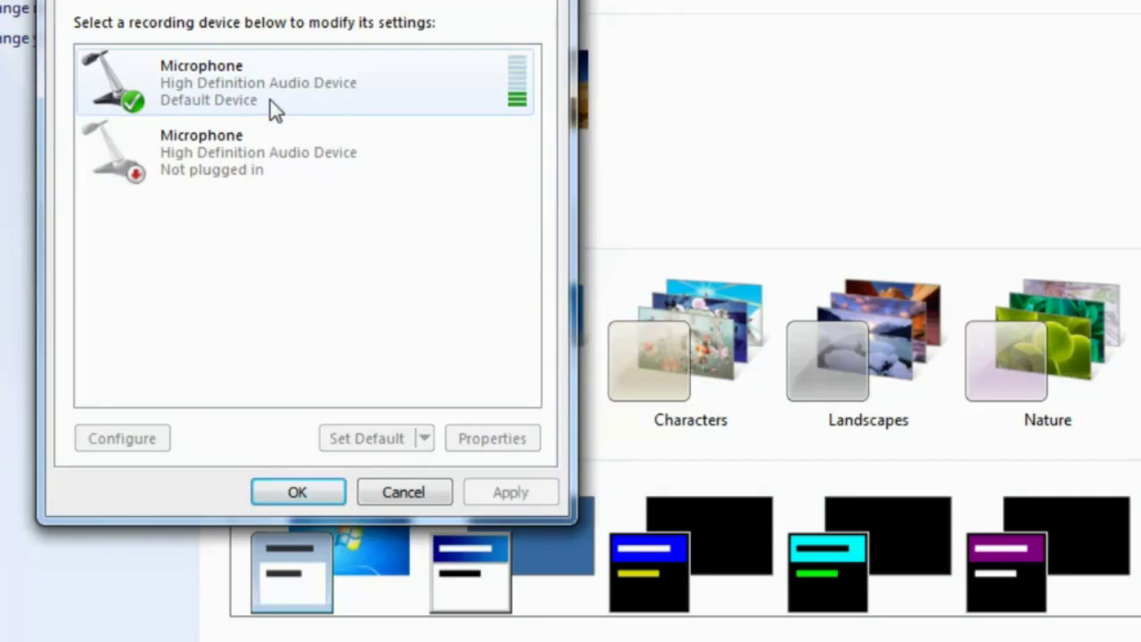
pyautogui.click(225, 89)
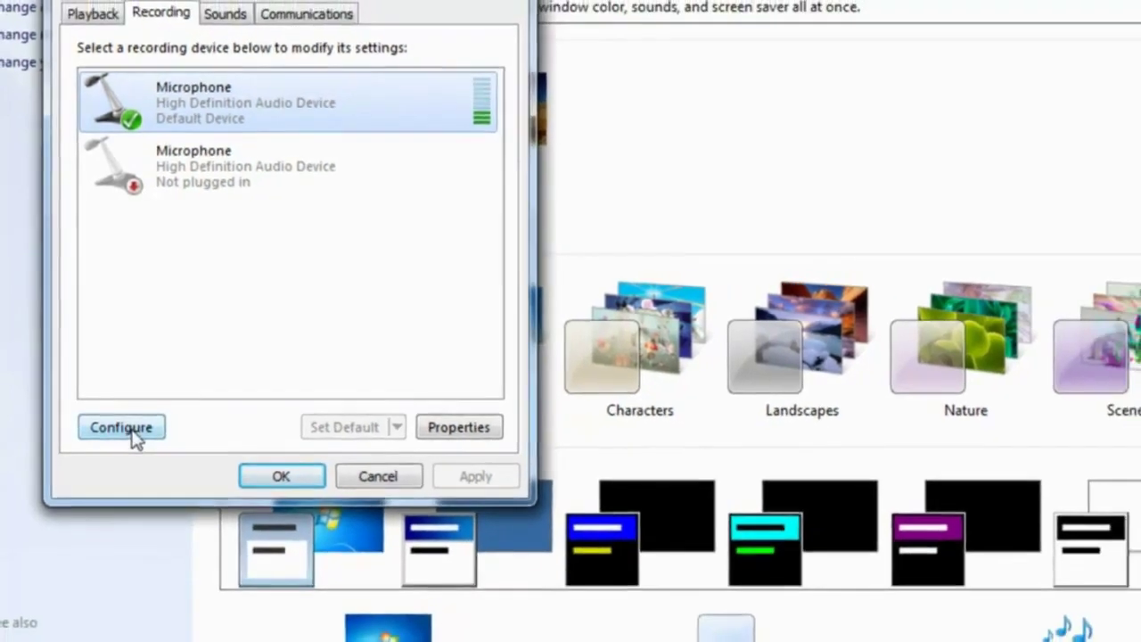
pyautogui.click(116, 434)
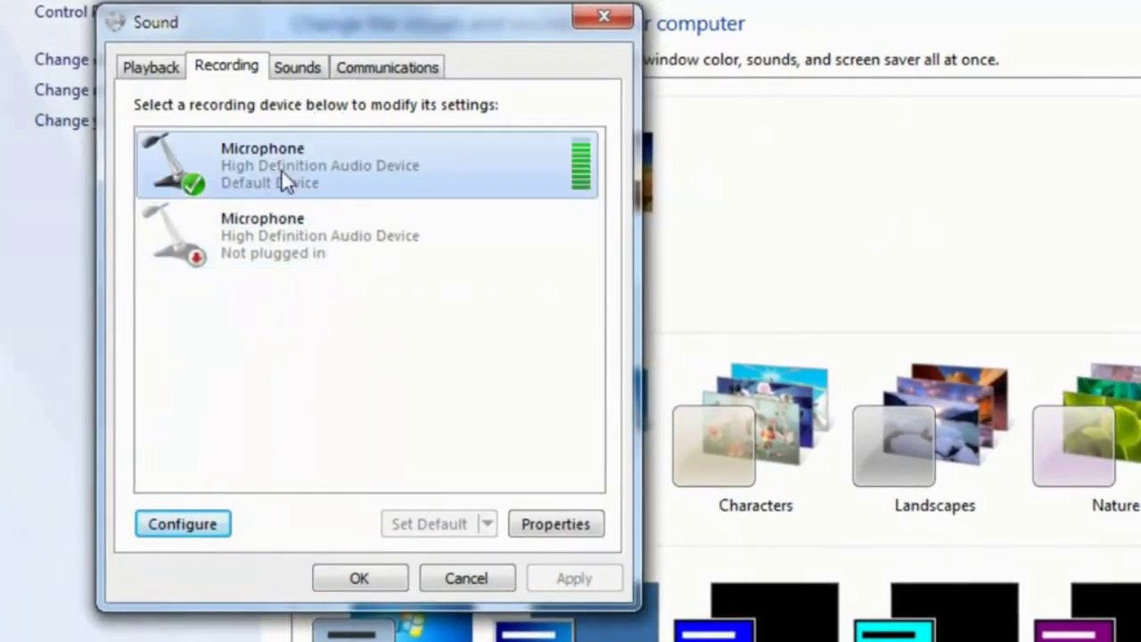
pyautogui.click(261, 230)
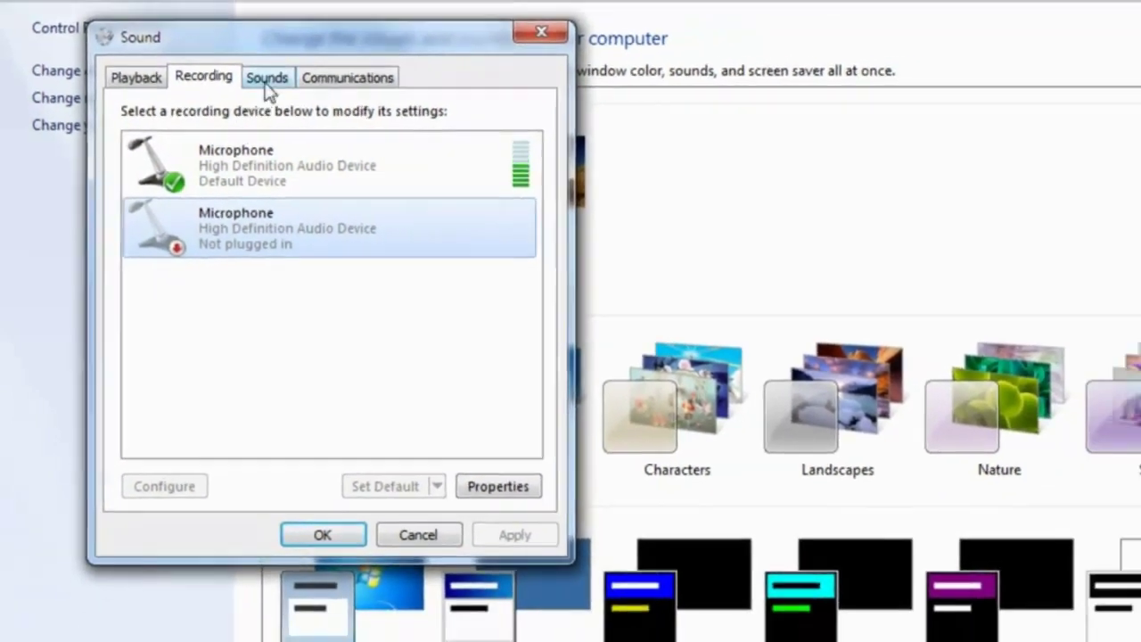
# Step: Show the program events of the sound scheme, and test the sound of the Asterisk event
pyautogui.click(297, 67)
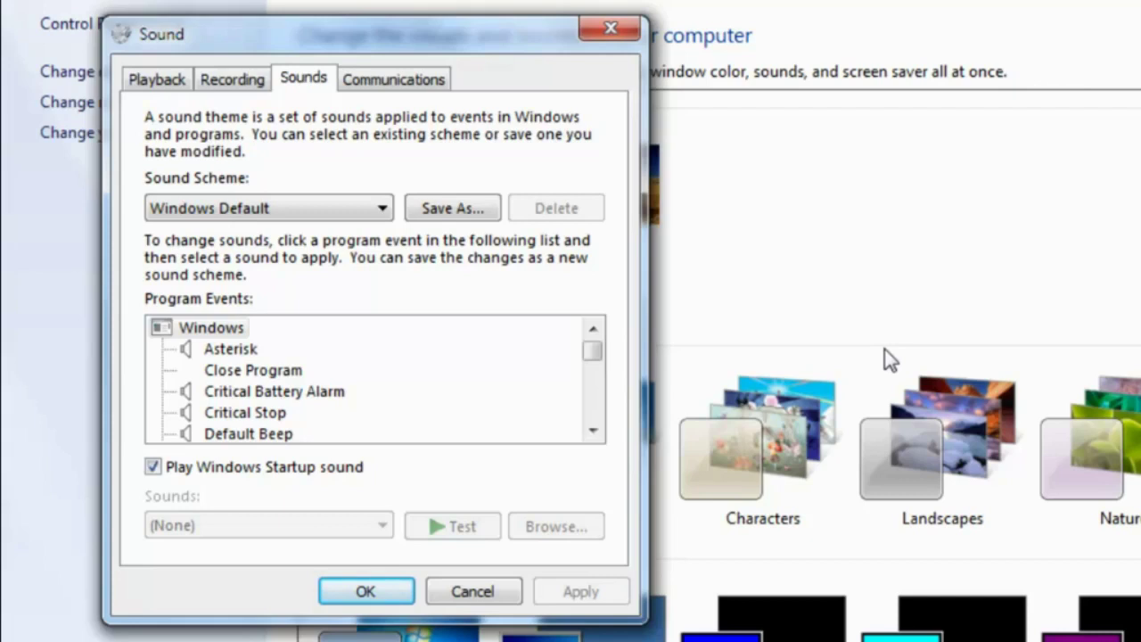
pyautogui.moveTo(487, 39); pyautogui.dragTo(680, 53)
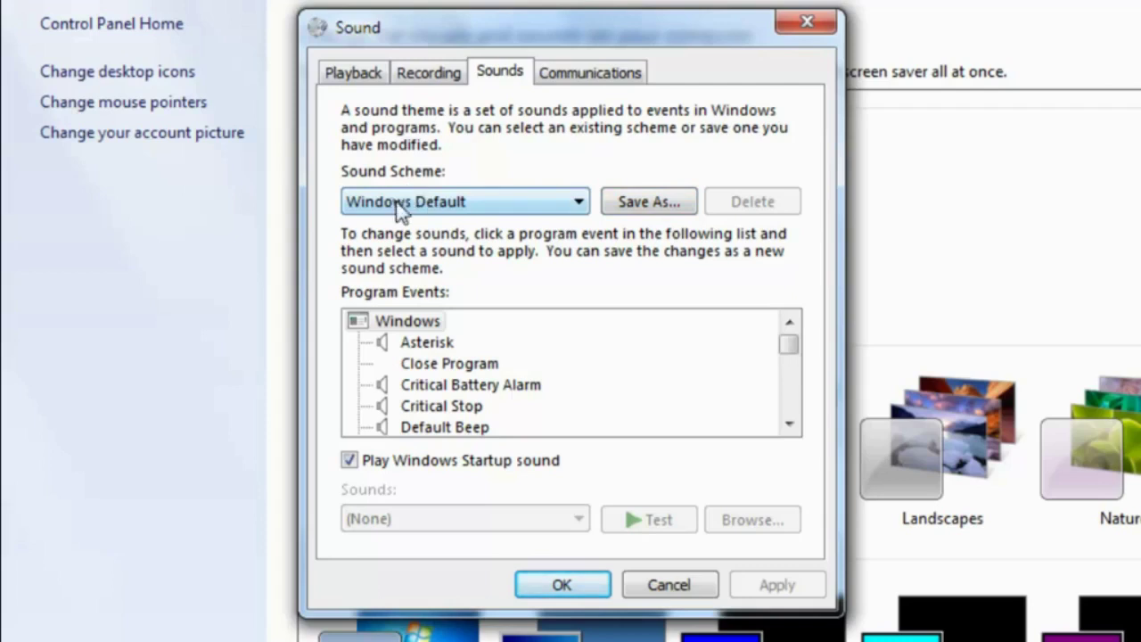
pyautogui.click(425, 344)
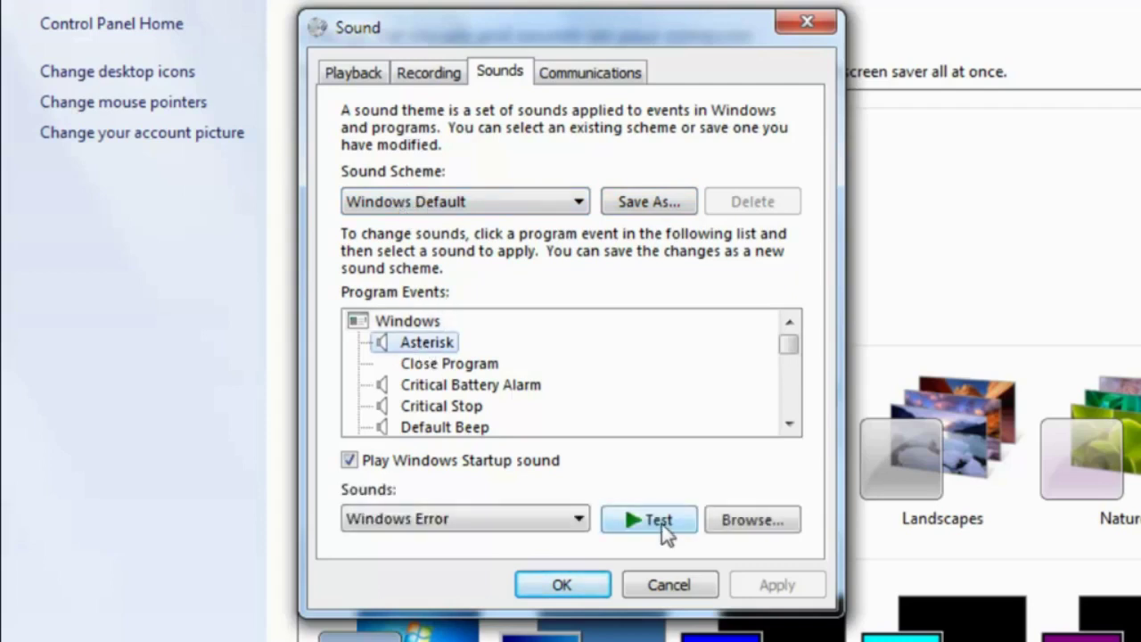
pyautogui.click(662, 524)
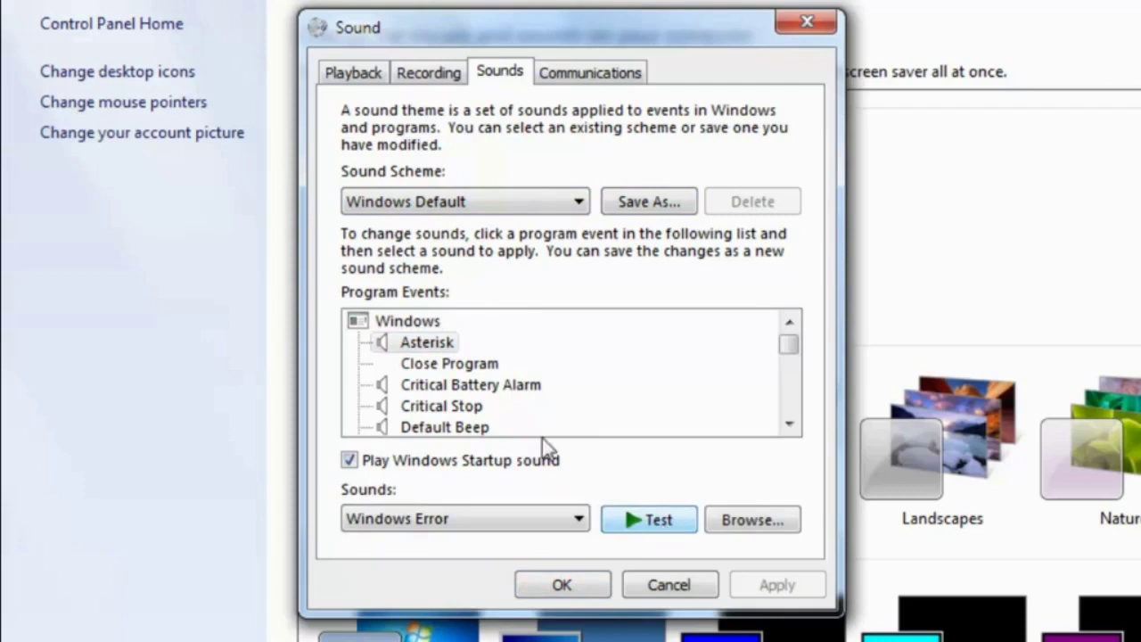
# Step: Compare the sounds assigned to the Close Program and Asterisk events, and test the Asterisk sound again
pyautogui.click(437, 365)
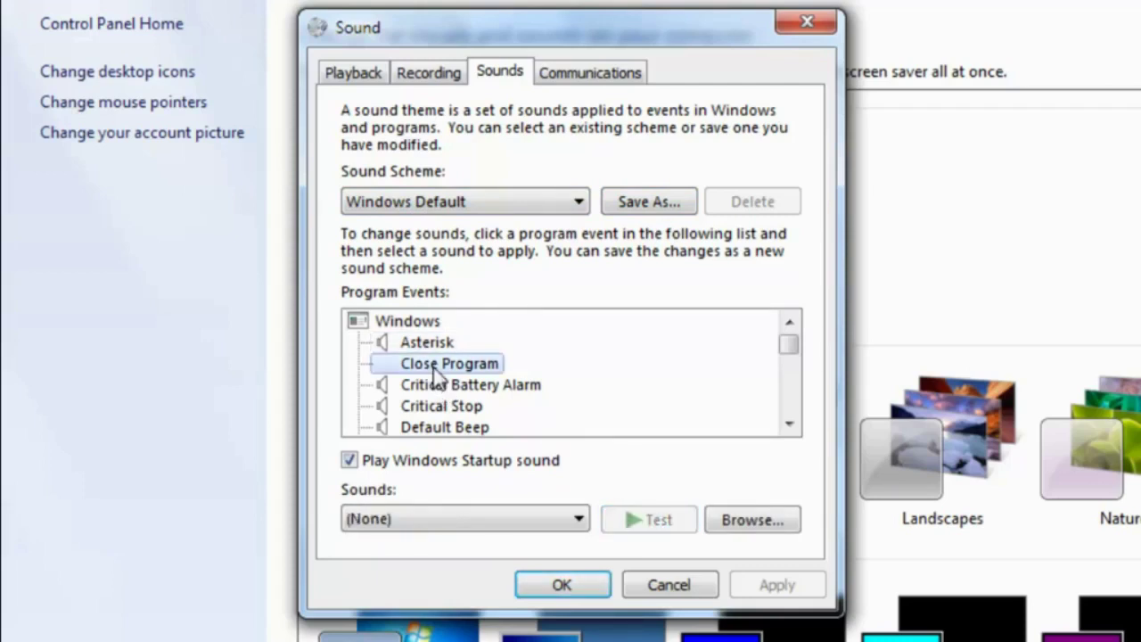
pyautogui.click(386, 345)
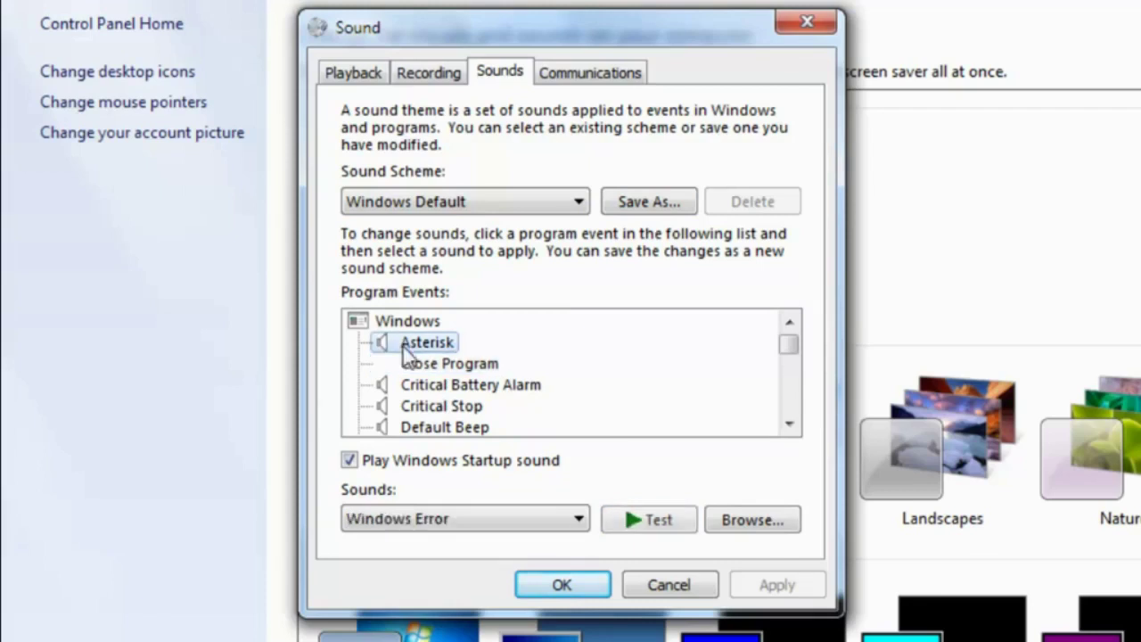
pyautogui.click(660, 526)
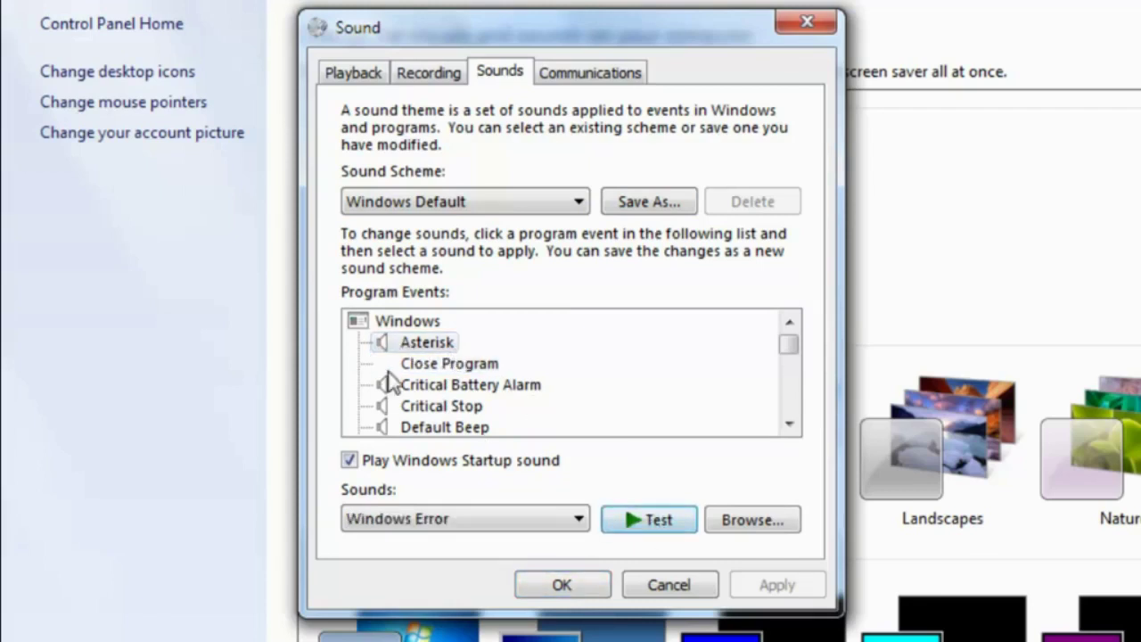
pyautogui.click(425, 368)
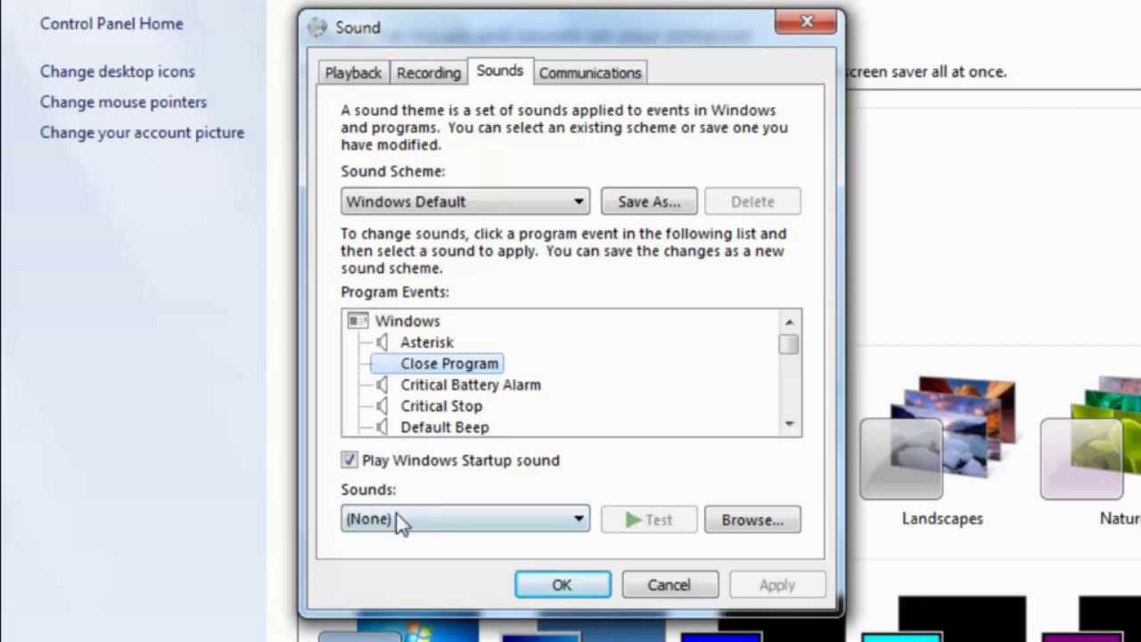
pyautogui.click(396, 346)
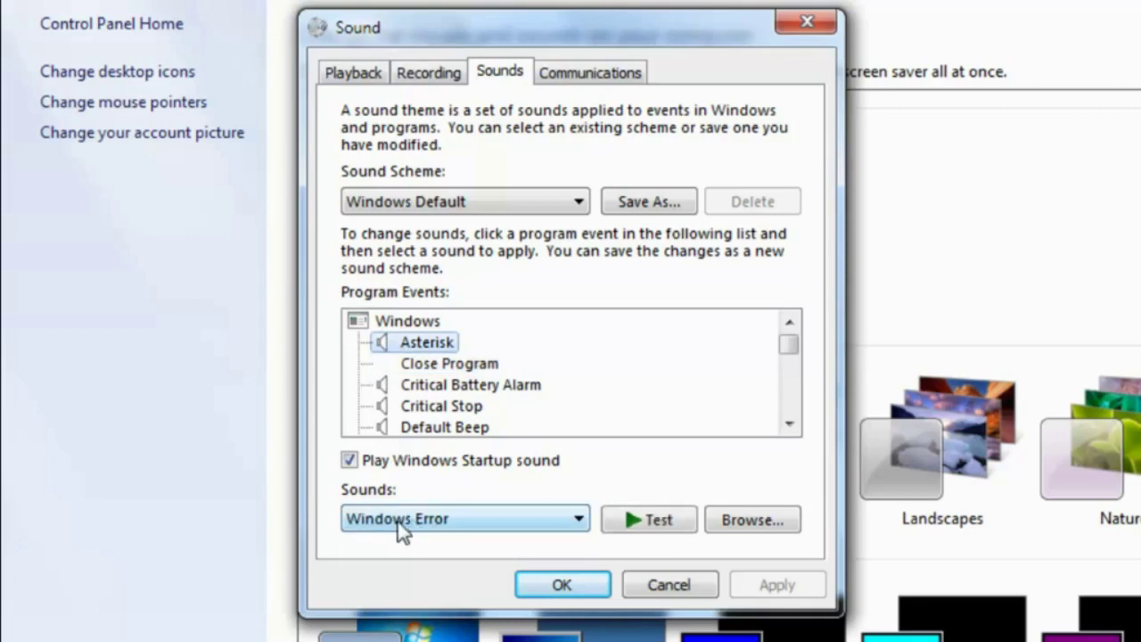
pyautogui.click(646, 520)
pyautogui.click(580, 209)
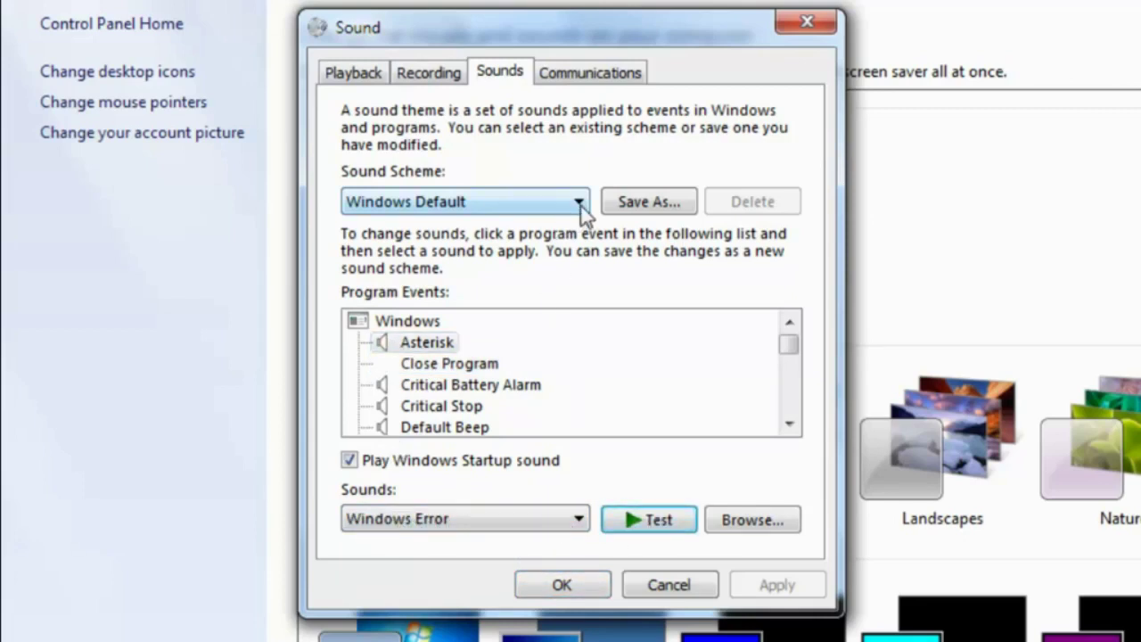
# Step: Test the sounds of the Critical Battery Alarm, Critical Stop, Default Beep, Device Connect and Device Disconnect events
pyautogui.click(450, 386)
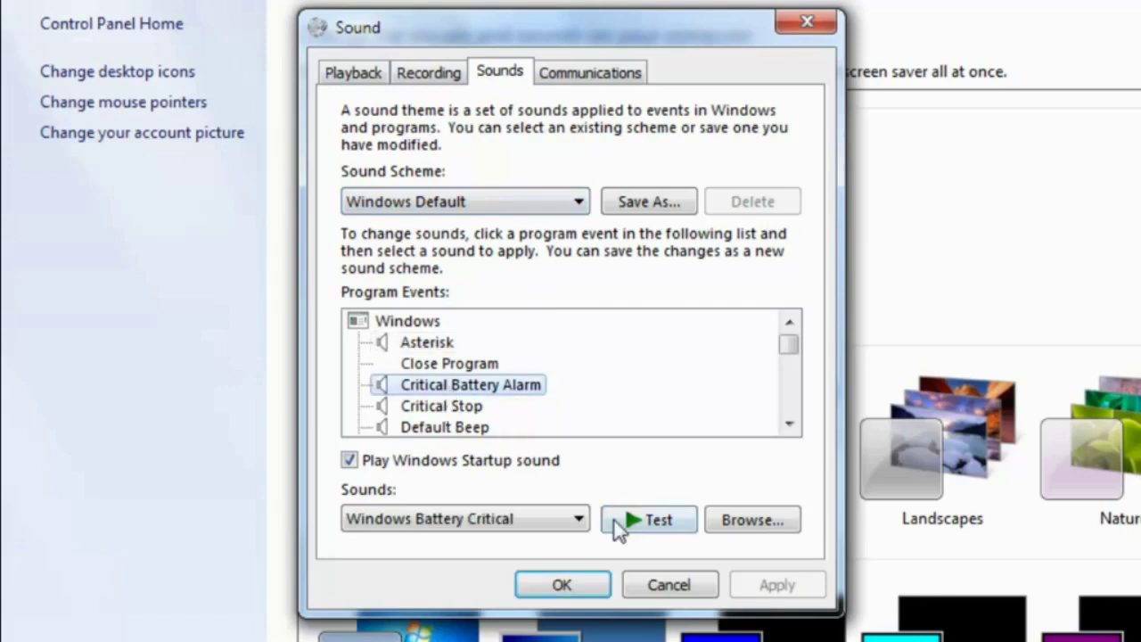
pyautogui.click(644, 523)
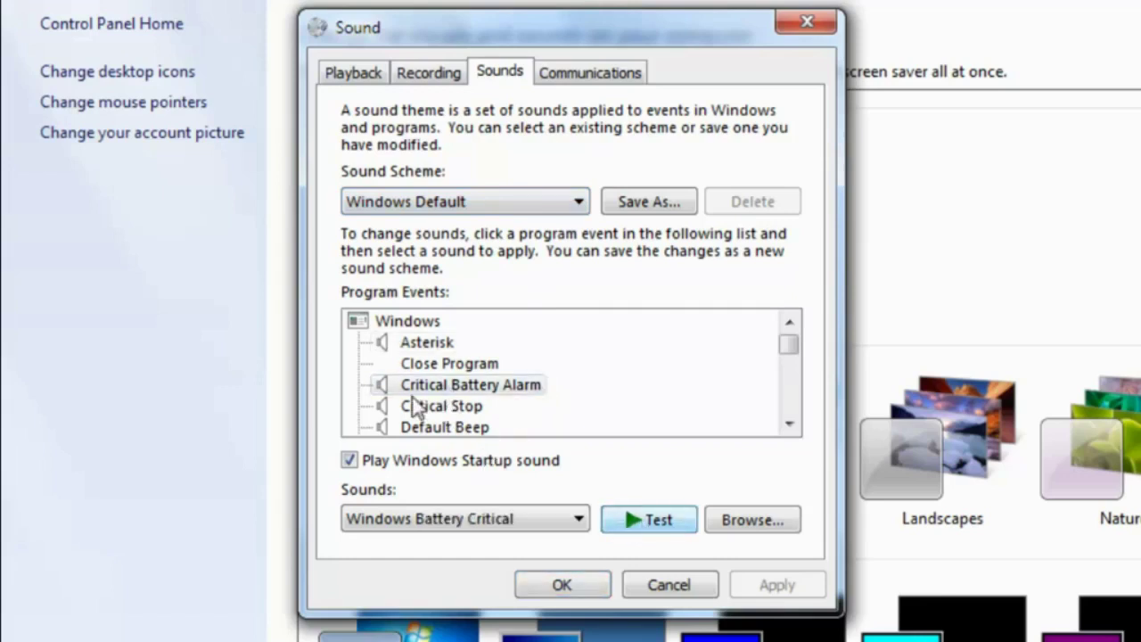
pyautogui.click(421, 408)
pyautogui.click(631, 524)
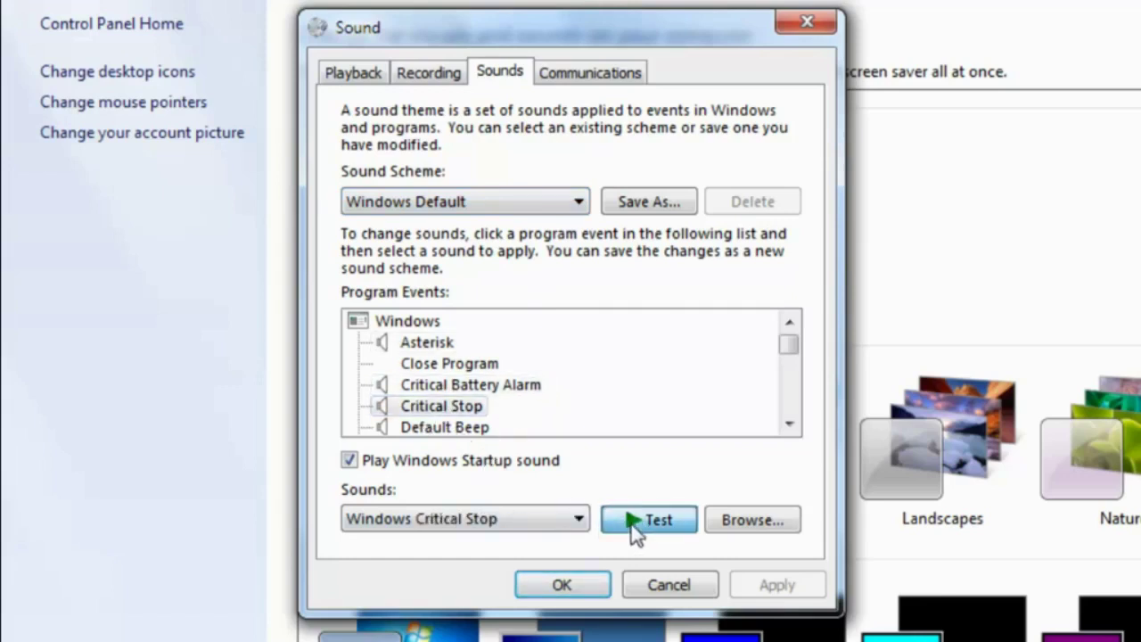
pyautogui.click(451, 429)
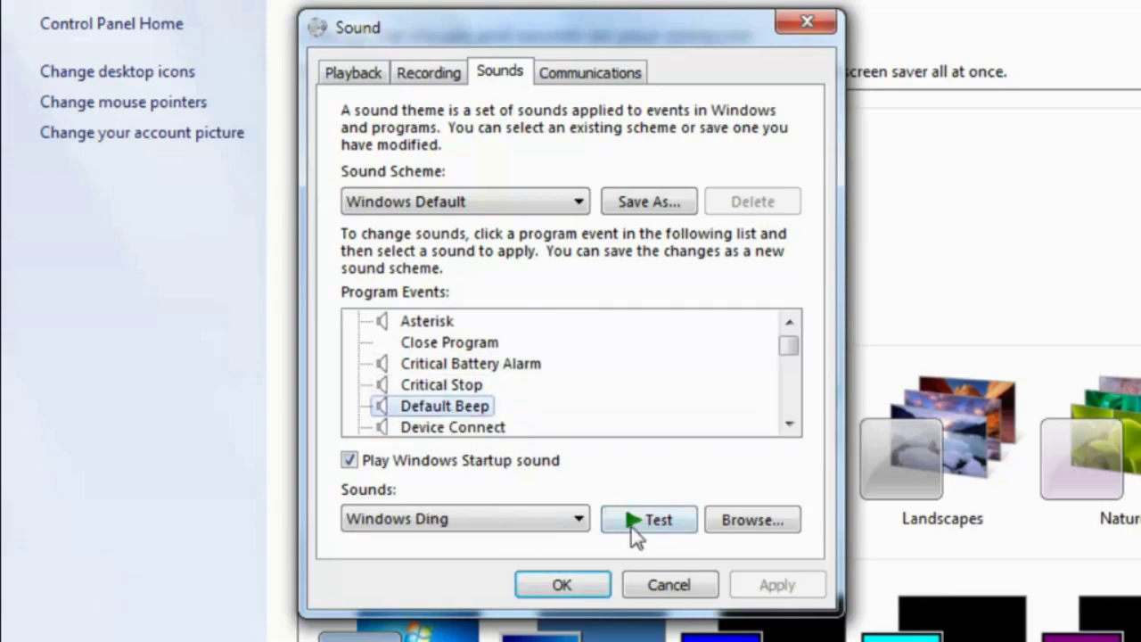
pyautogui.click(635, 525)
pyautogui.click(462, 429)
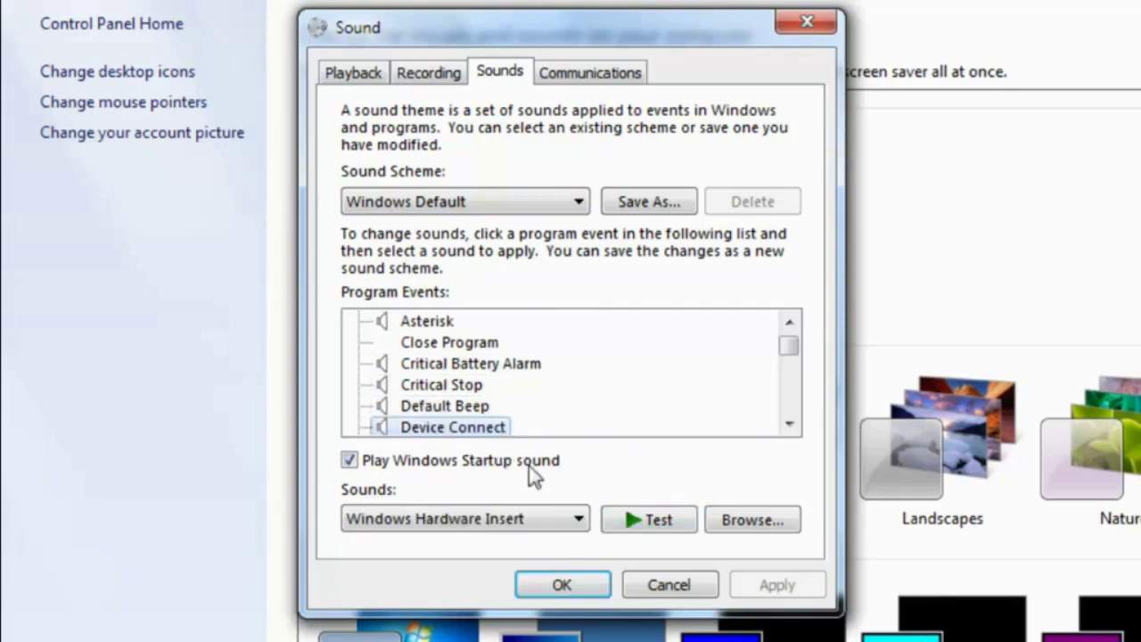
pyautogui.click(651, 524)
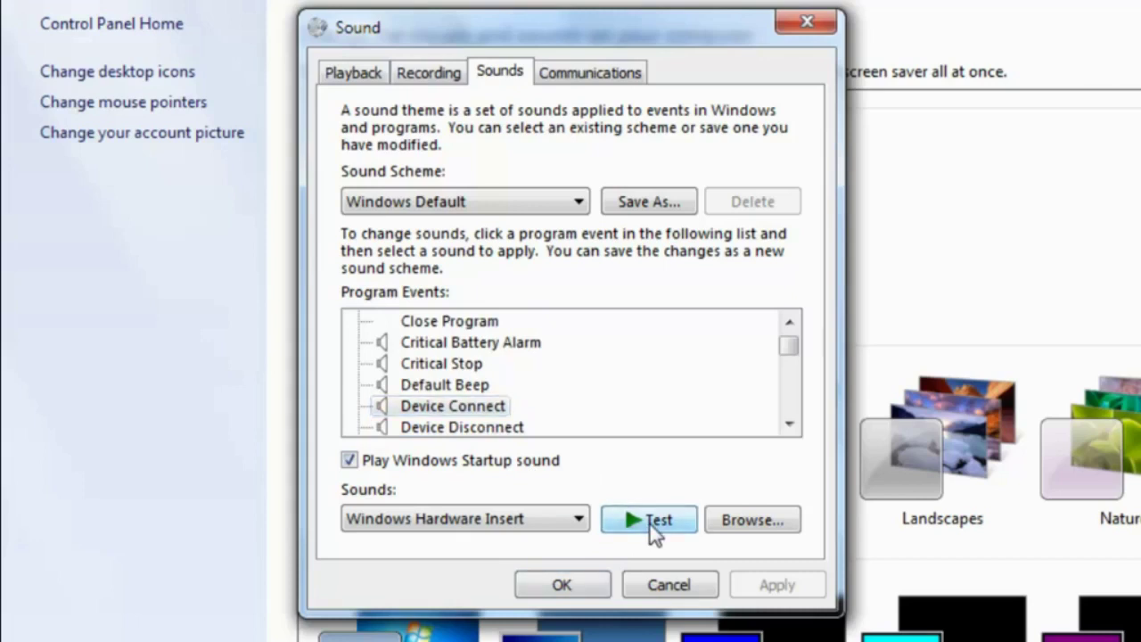
pyautogui.click(461, 427)
pyautogui.click(633, 524)
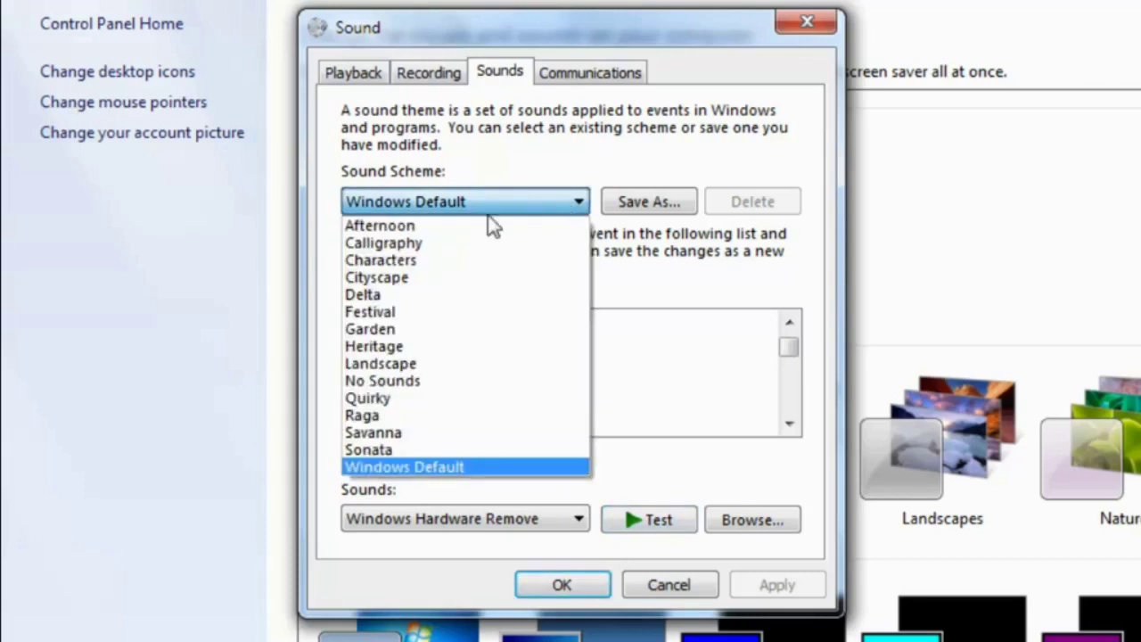
# Step: Choose the Afternoon sound scheme and test its Asterisk, Critical Battery Alarm, Critical Stop and Default Beep sounds
pyautogui.click(427, 229)
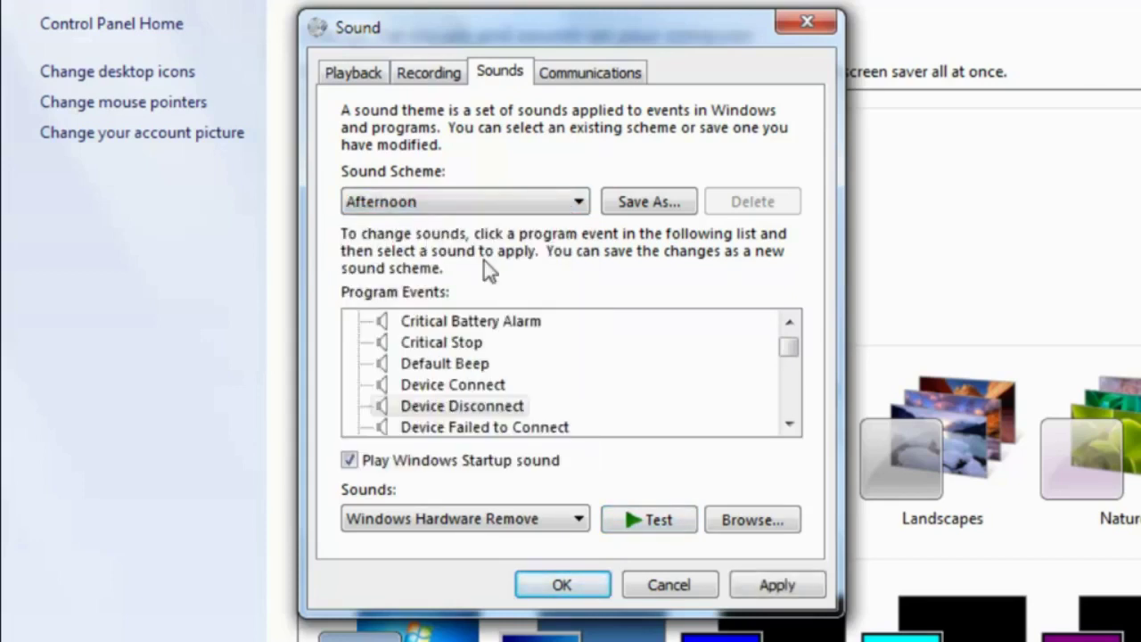
pyautogui.moveTo(790, 355); pyautogui.dragTo(790, 333)
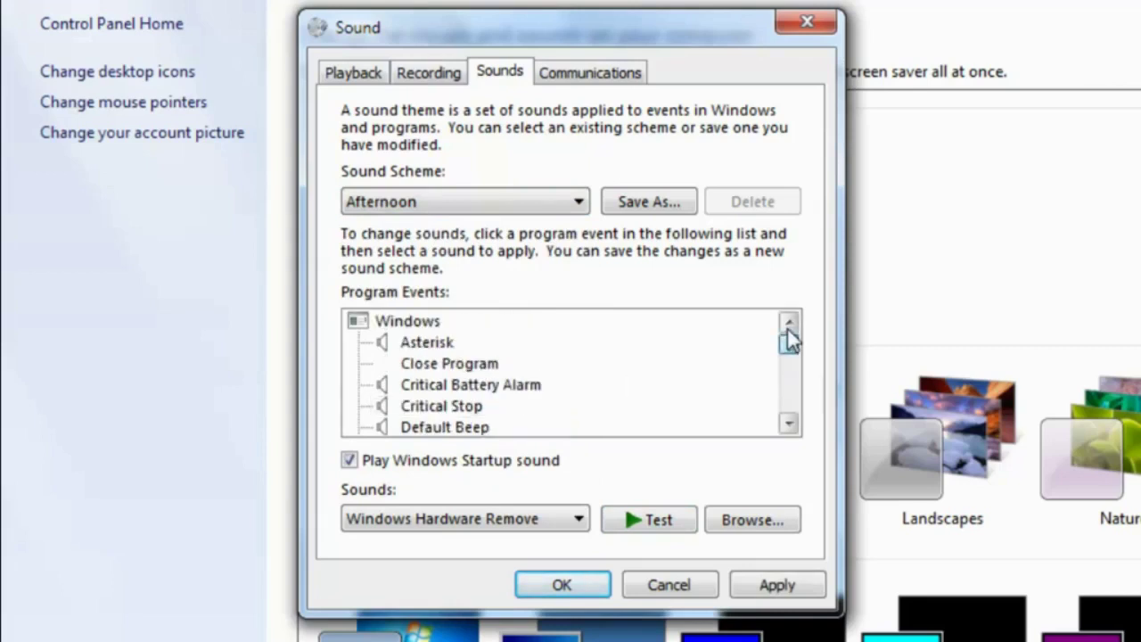
pyautogui.click(419, 344)
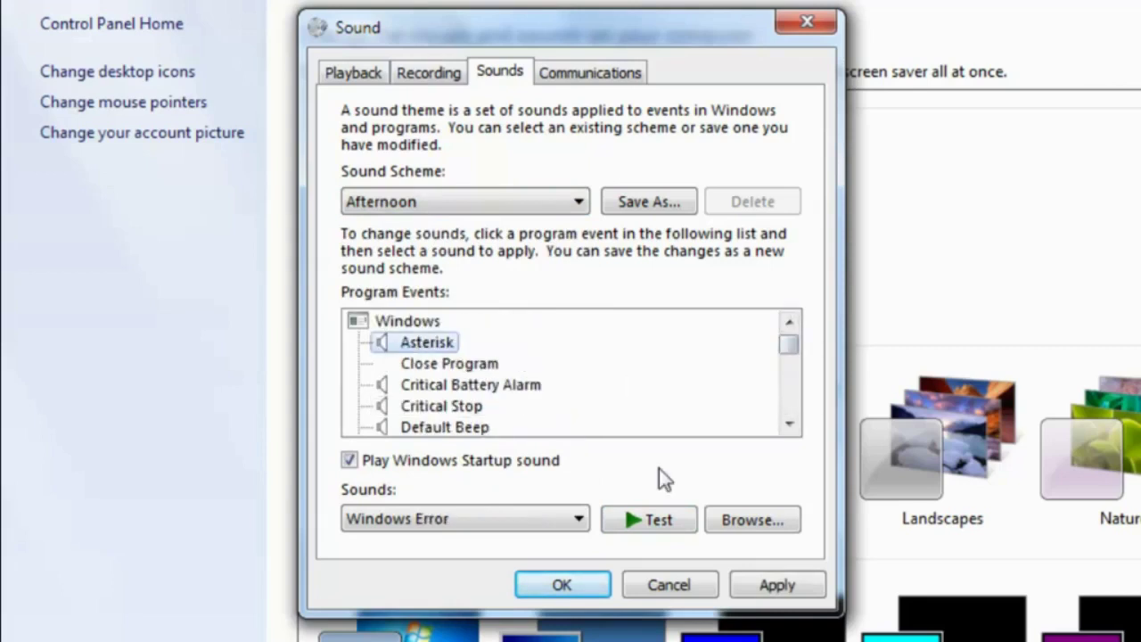
pyautogui.click(660, 526)
pyautogui.click(497, 393)
pyautogui.click(638, 521)
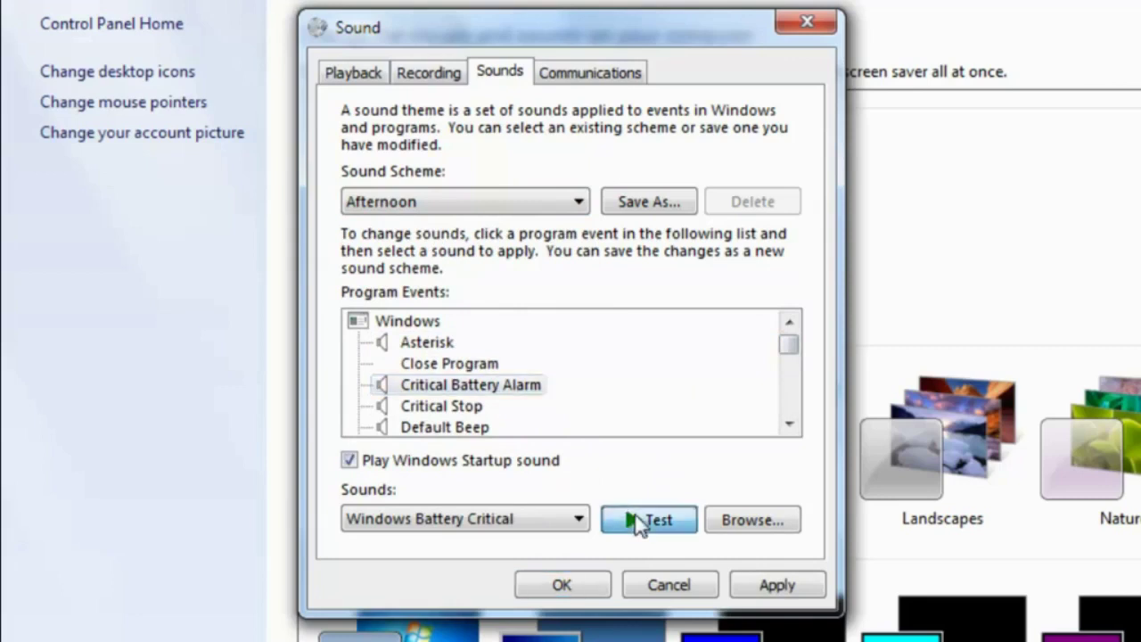
pyautogui.click(467, 408)
pyautogui.click(636, 522)
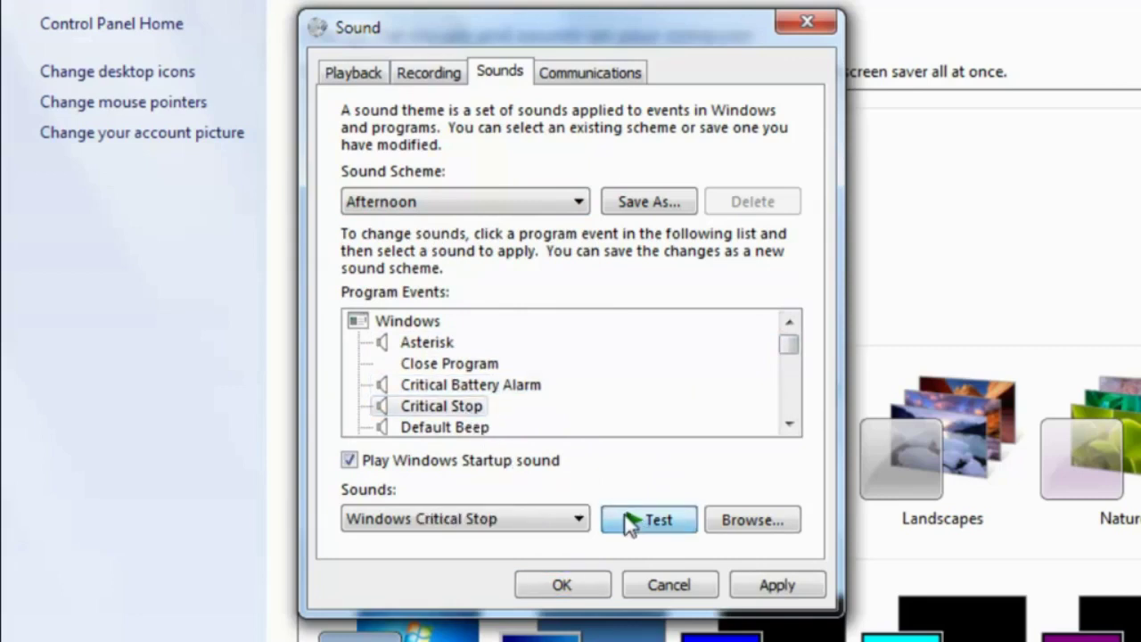
pyautogui.click(485, 430)
pyautogui.click(626, 521)
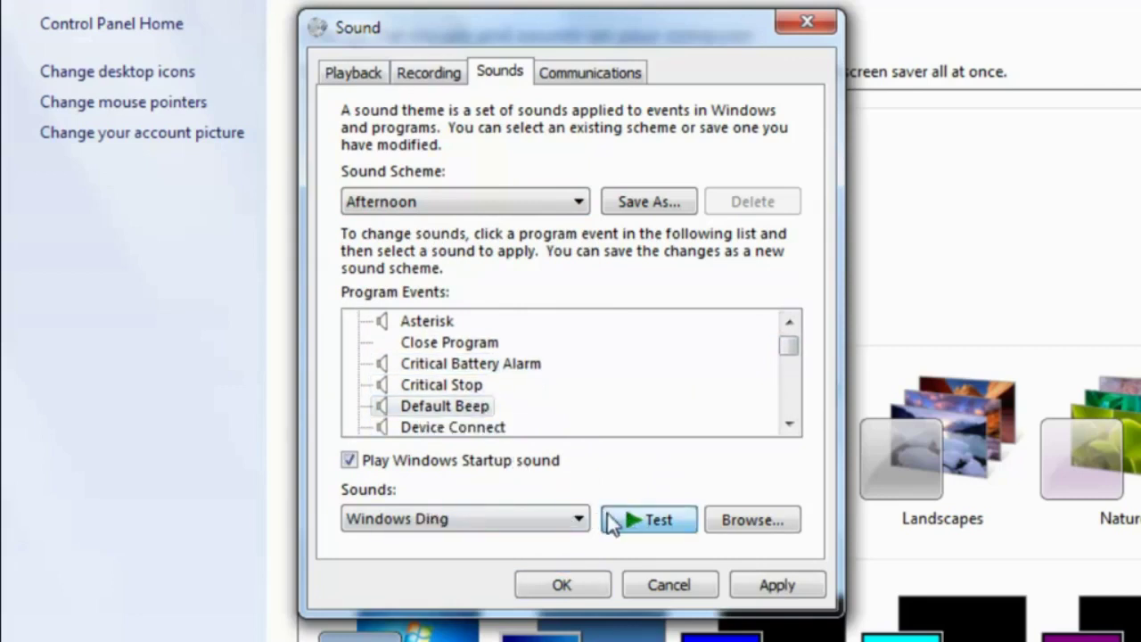
# Step: Switch to the Calligraphy sound scheme and test its Default Beep, Asterisk, Critical Battery Alarm and Critical Stop sounds
pyautogui.click(576, 203)
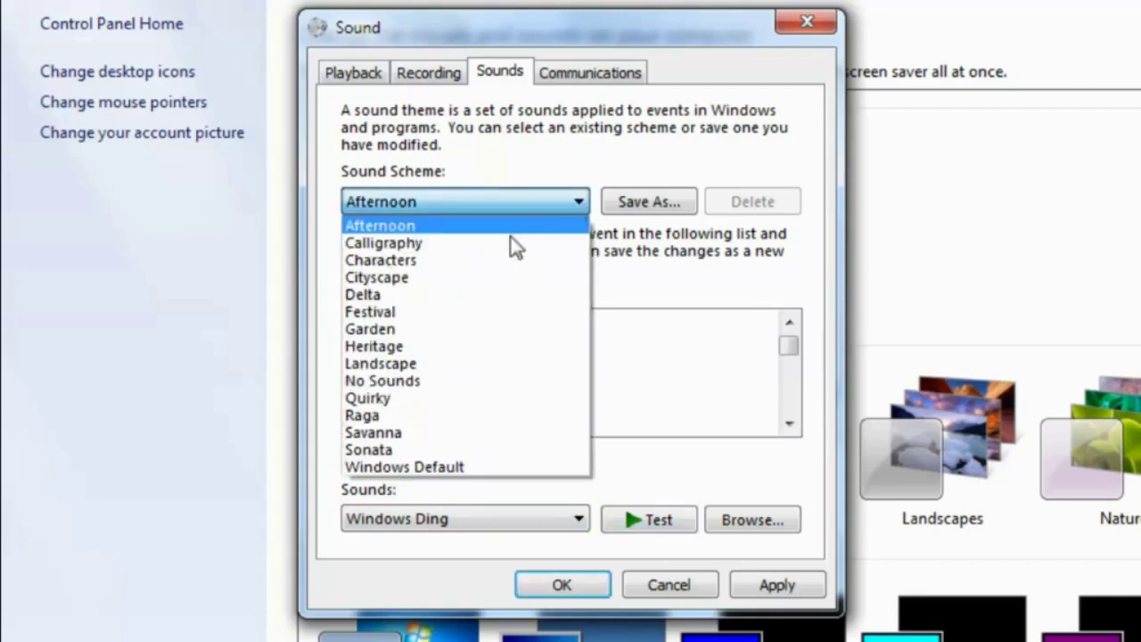
pyautogui.click(440, 251)
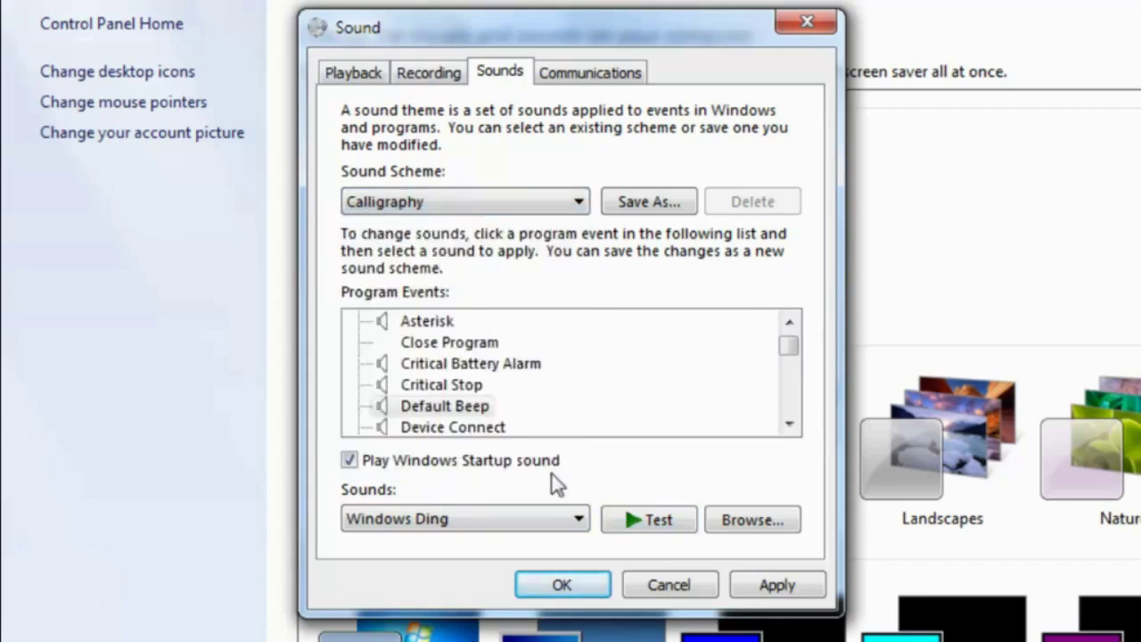
pyautogui.click(628, 523)
pyautogui.click(437, 323)
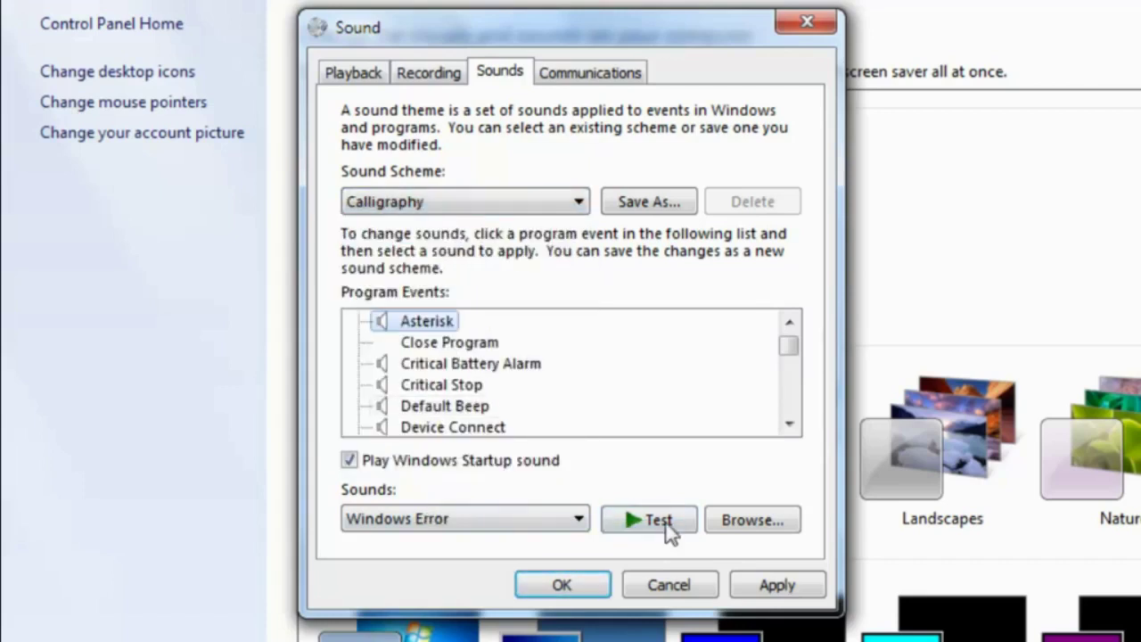
pyautogui.click(671, 524)
pyautogui.click(470, 364)
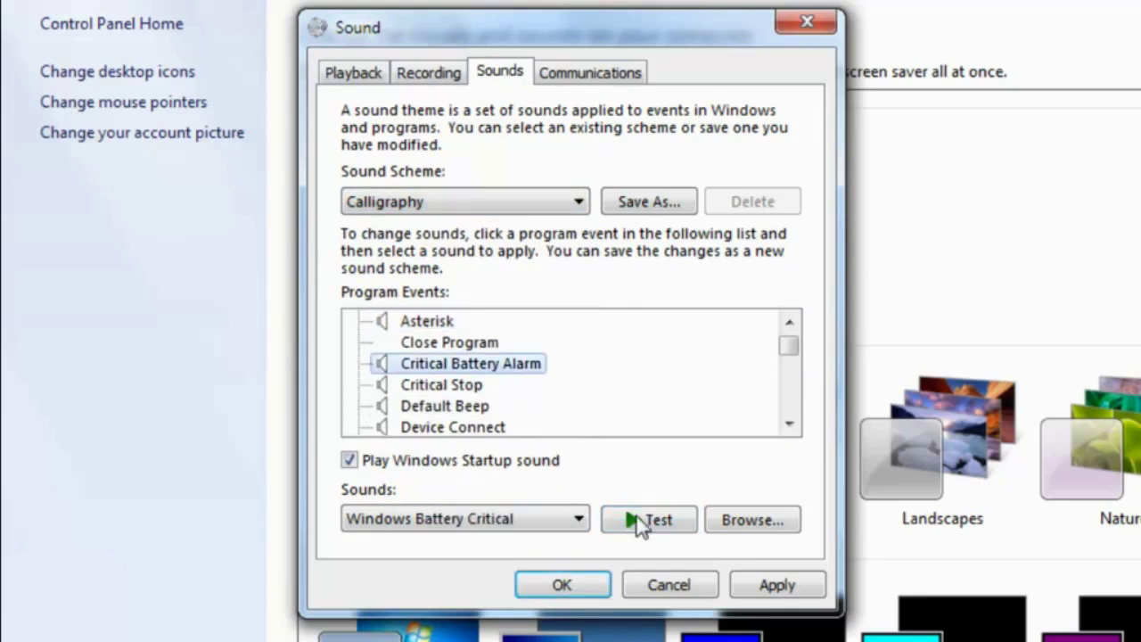
pyautogui.click(658, 523)
pyautogui.click(464, 385)
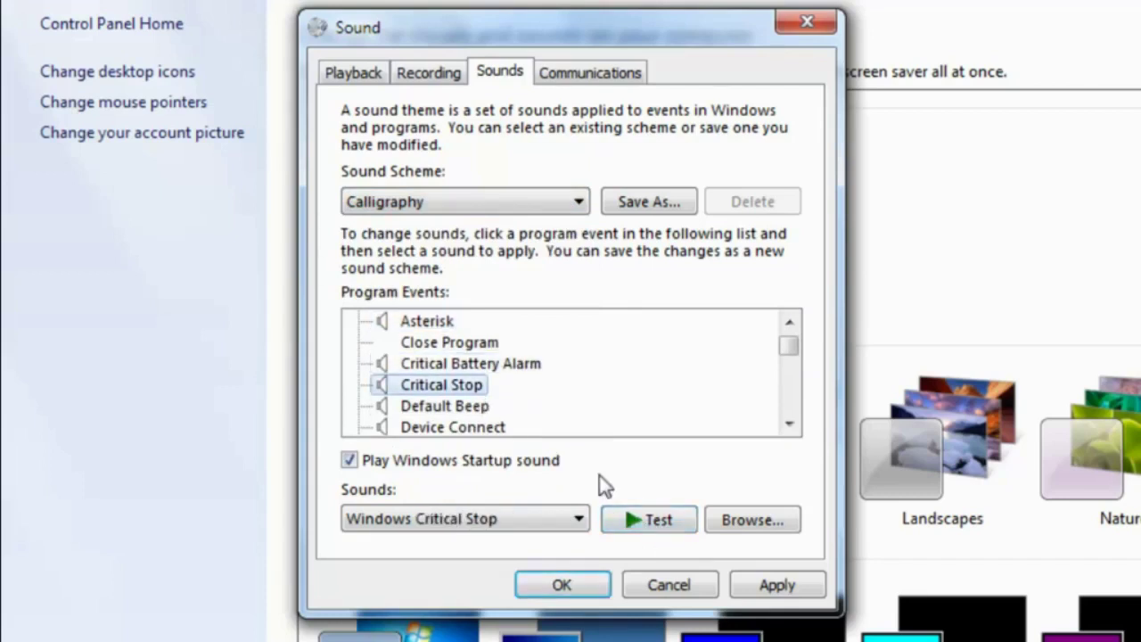
pyautogui.click(660, 523)
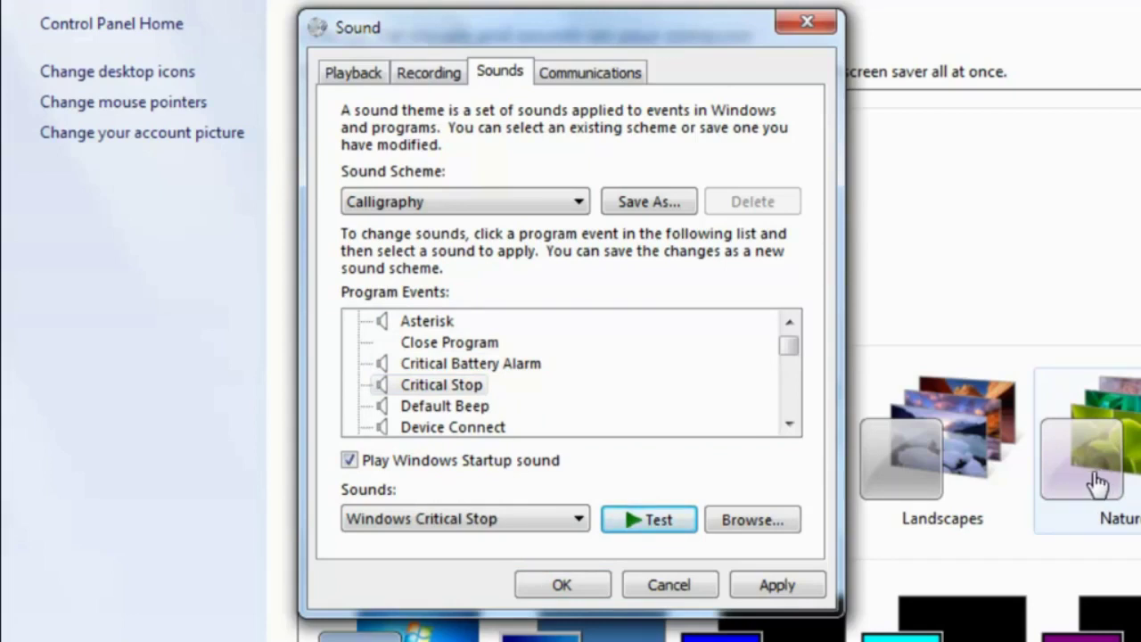
# Step: Switch to the Quirky sound scheme and test its Asterisk and Critical Battery Alarm sounds
pyautogui.click(574, 204)
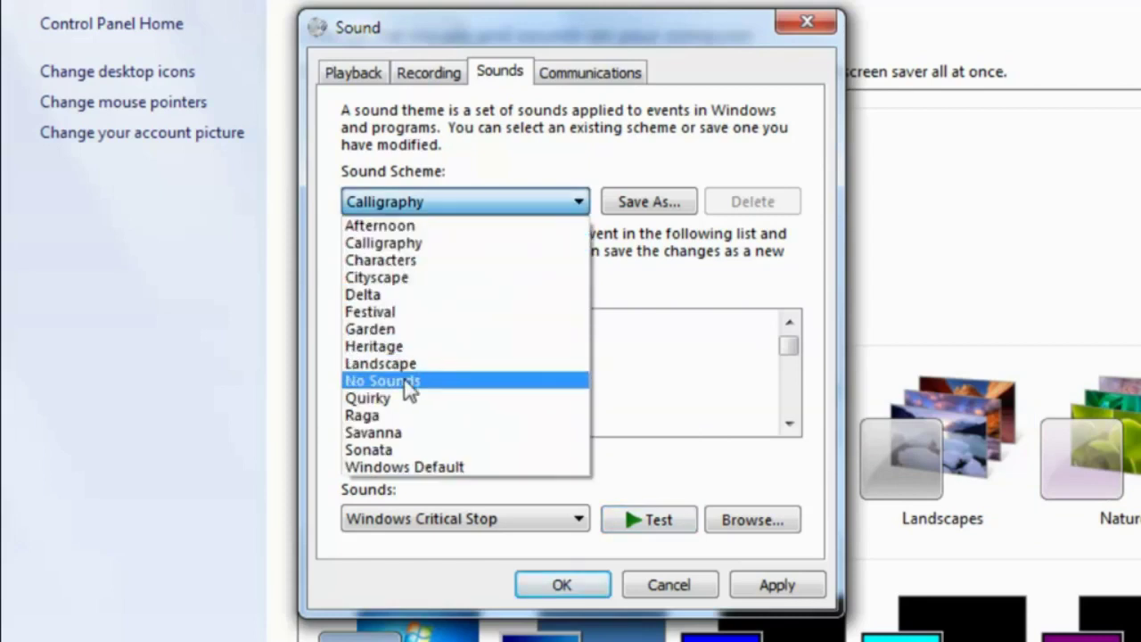
pyautogui.click(375, 398)
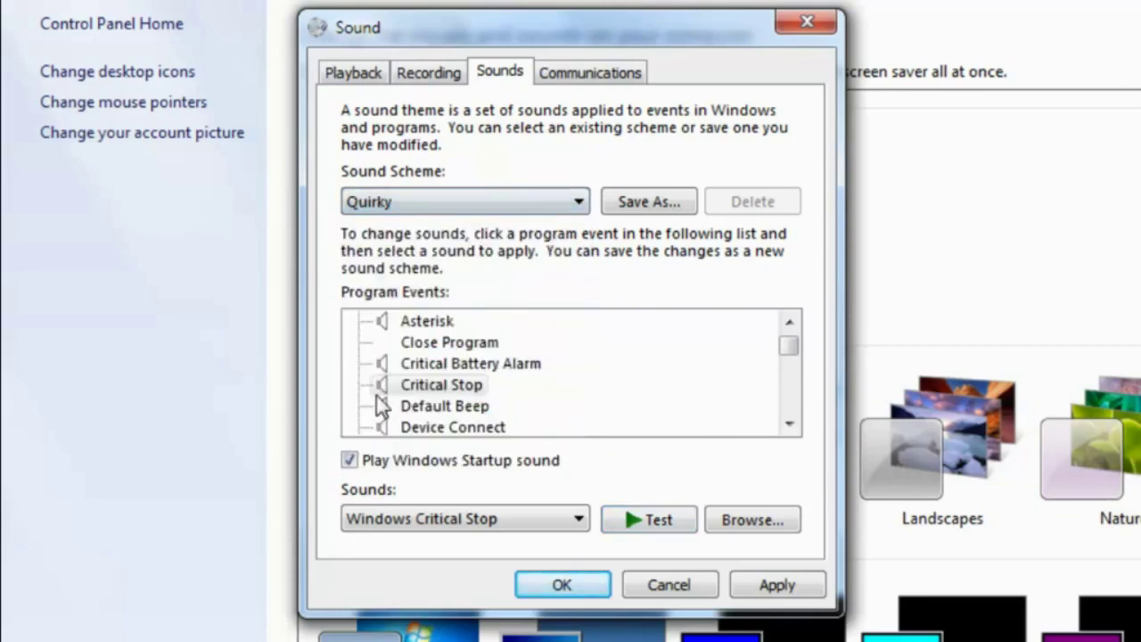
pyautogui.click(446, 325)
pyautogui.click(674, 522)
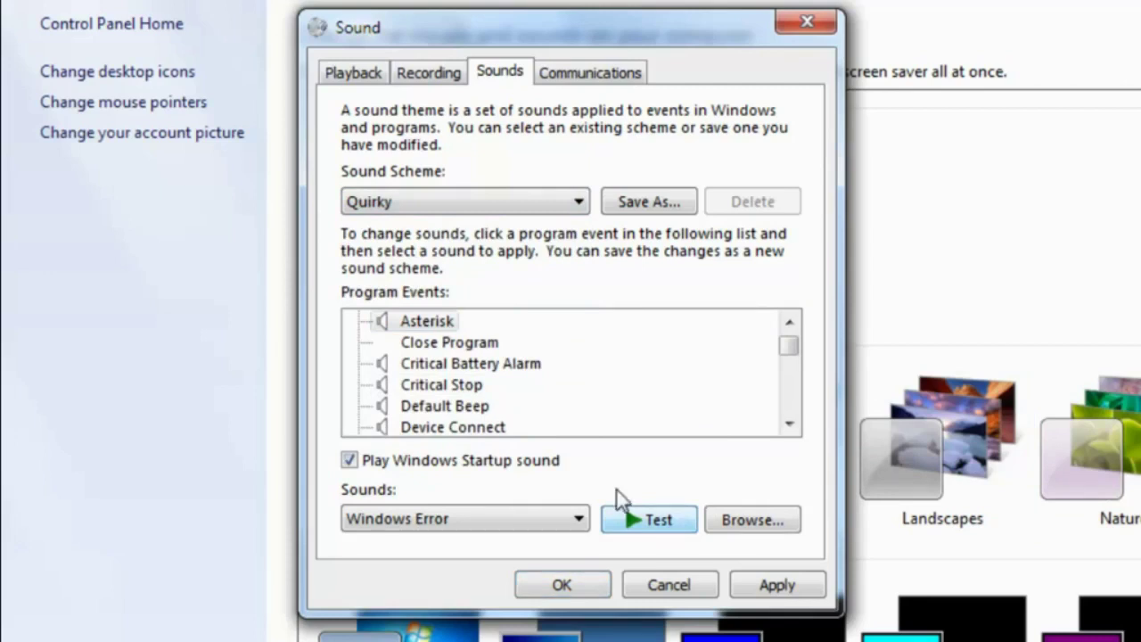
pyautogui.click(502, 364)
pyautogui.click(656, 525)
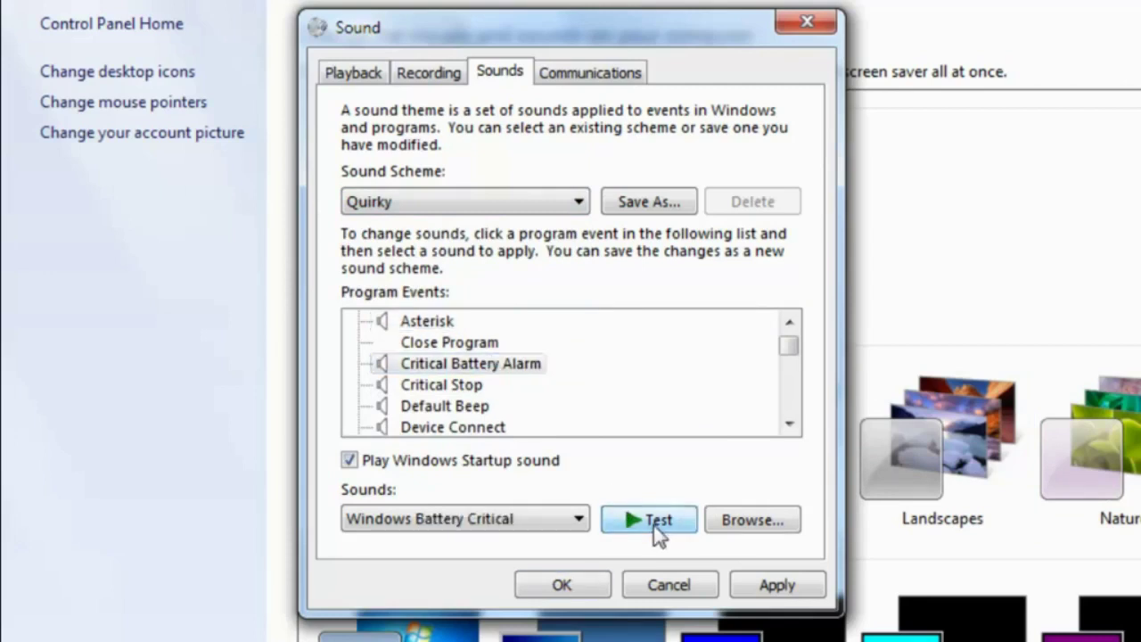
pyautogui.click(658, 526)
pyautogui.click(658, 526)
# Step: Assign the Windows Ding sound to the Close Program event, test it, and apply the modified Quirky scheme
pyautogui.click(451, 343)
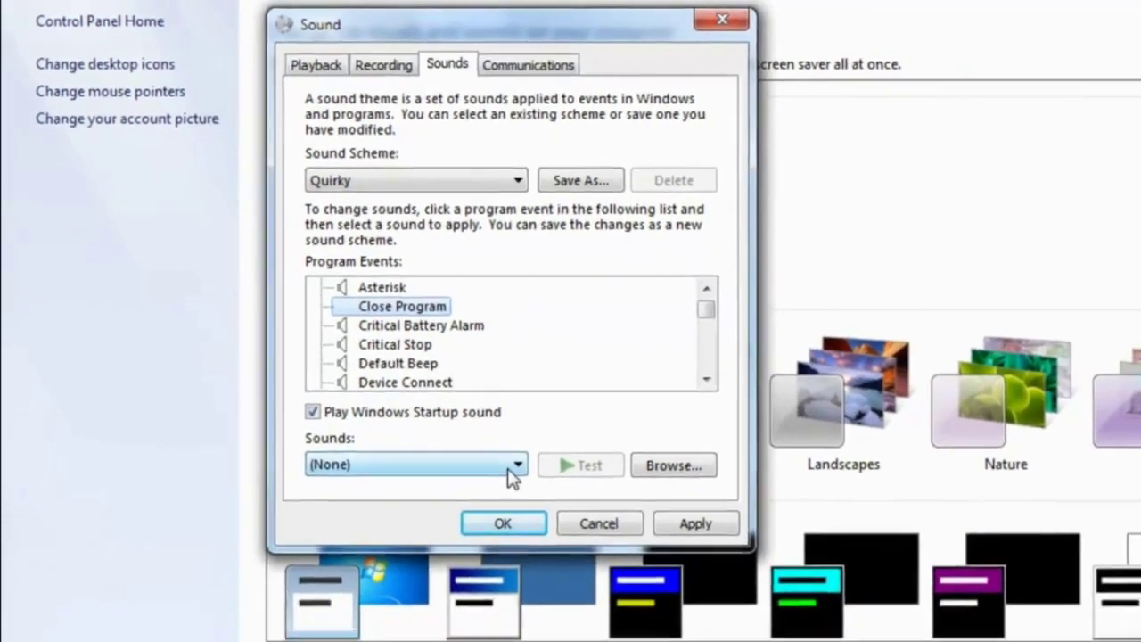
pyautogui.click(578, 519)
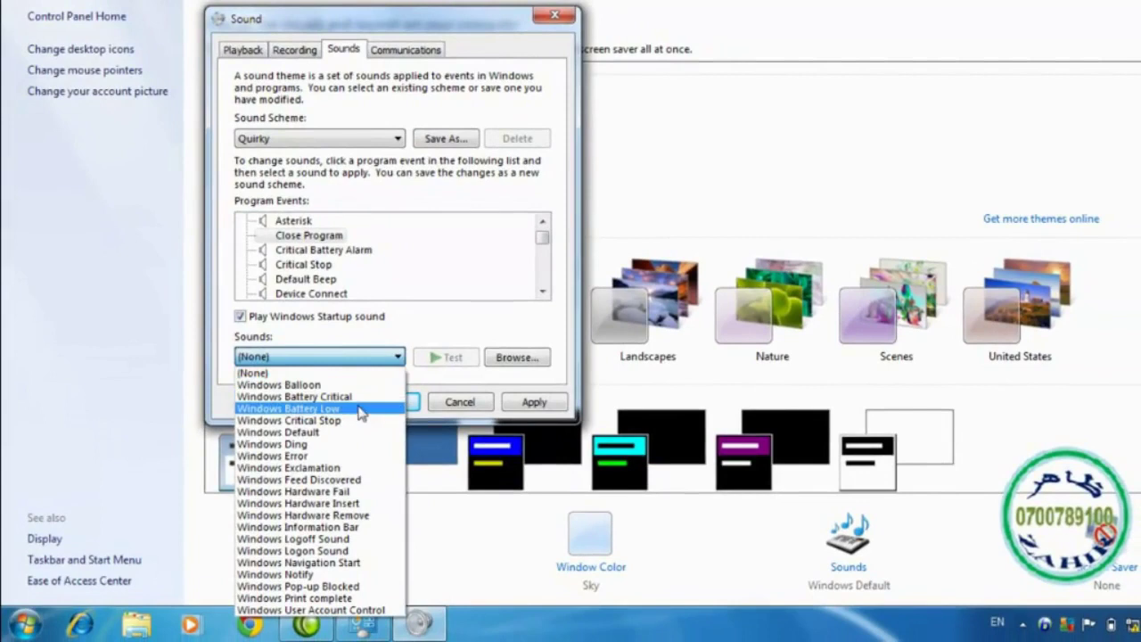
pyautogui.click(318, 444)
pyautogui.click(446, 359)
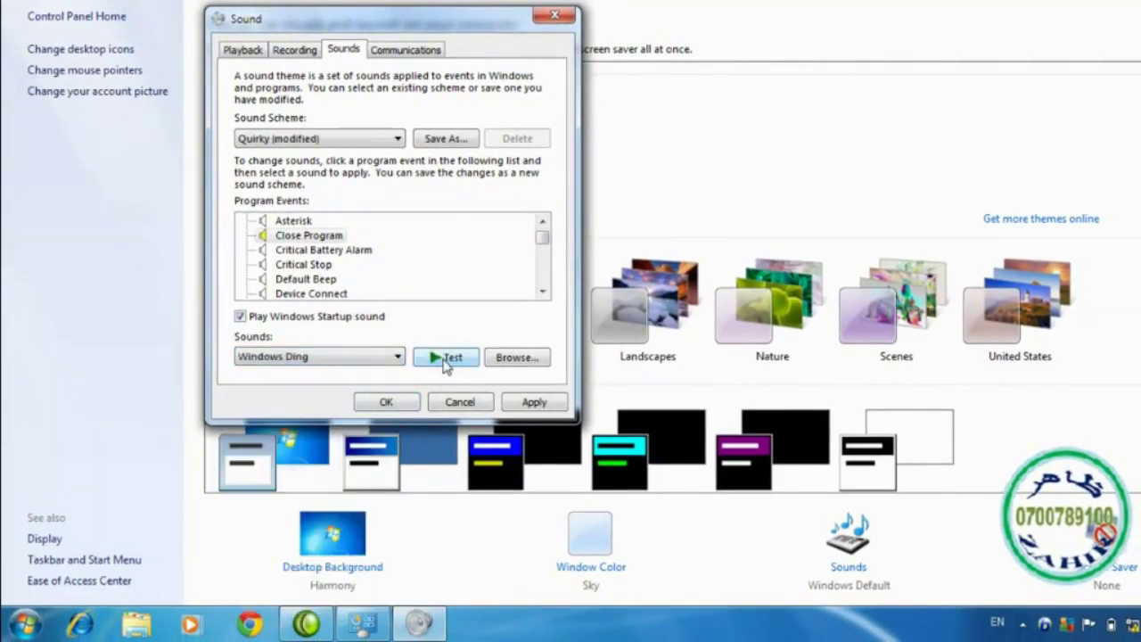
pyautogui.click(446, 359)
pyautogui.click(534, 403)
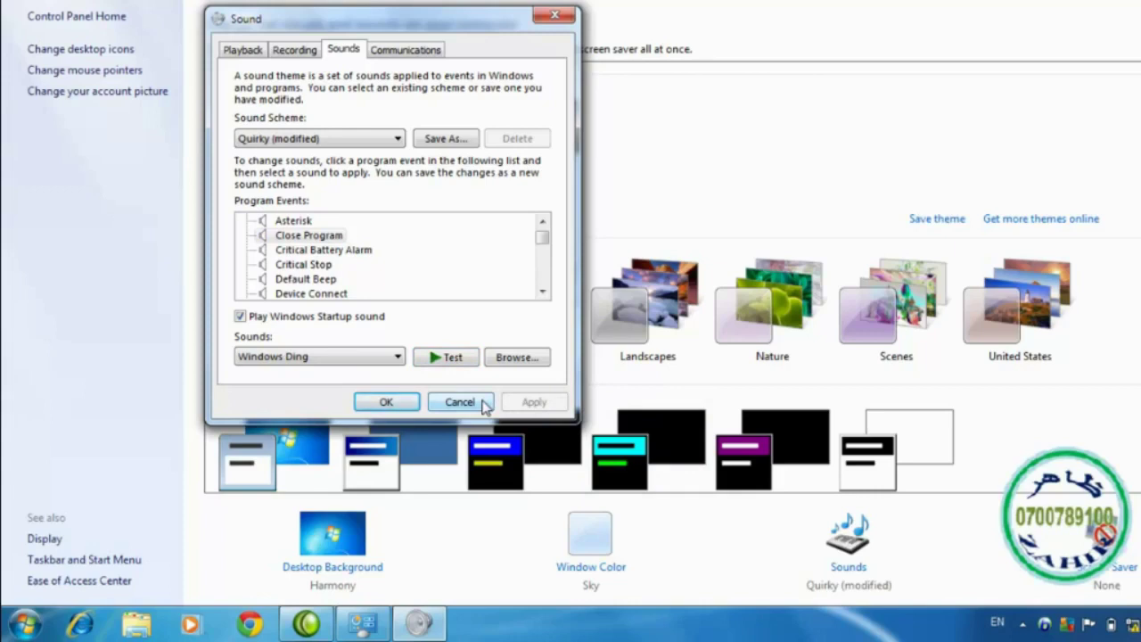
# Step: Select the Windows Default sound scheme and save it as a new scheme under a personal first name
pyautogui.click(398, 140)
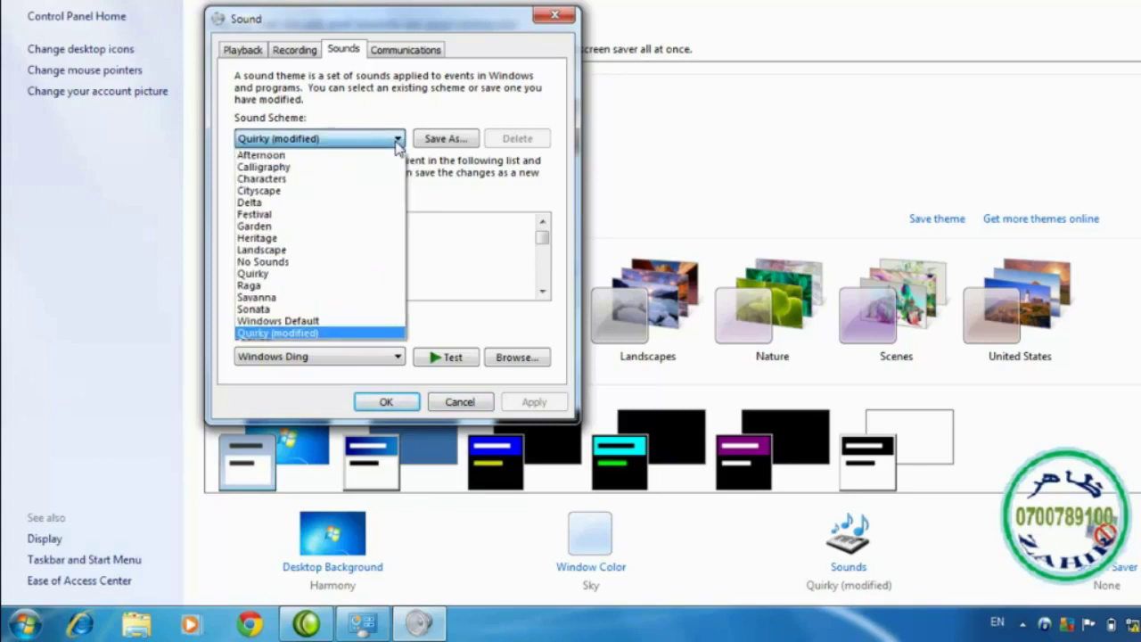
pyautogui.click(303, 321)
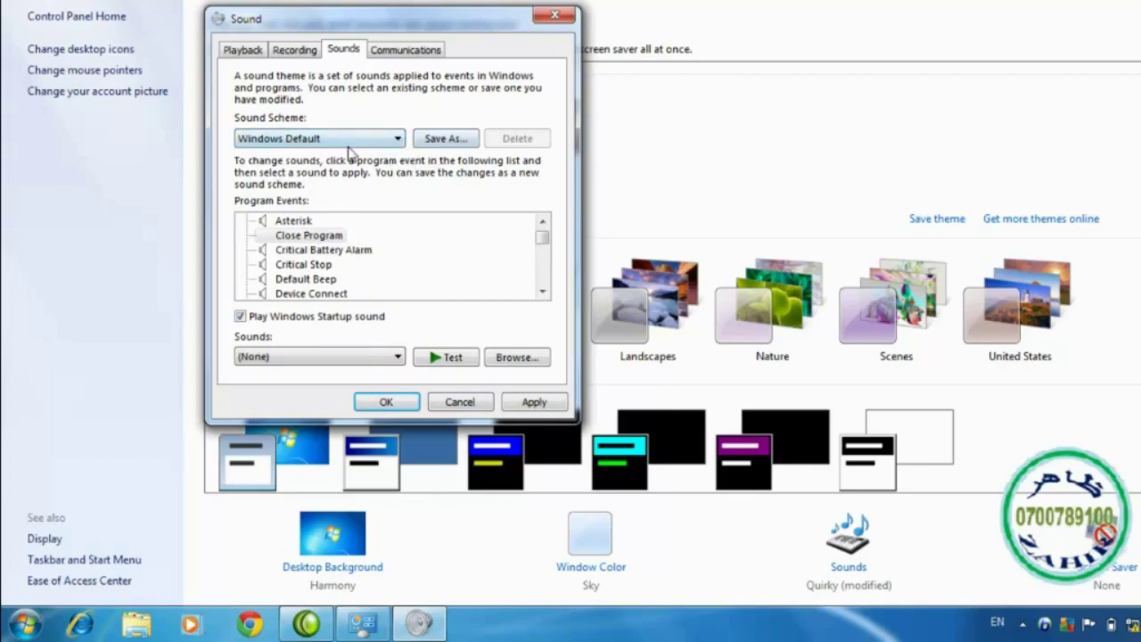
pyautogui.click(451, 143)
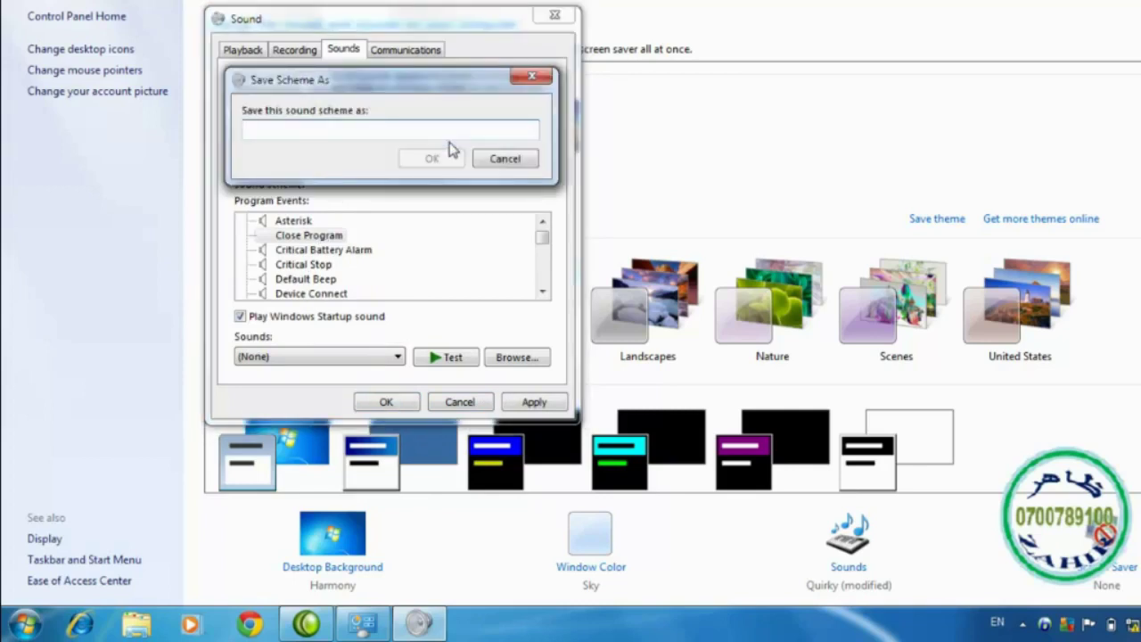
pyautogui.write('Zahir')
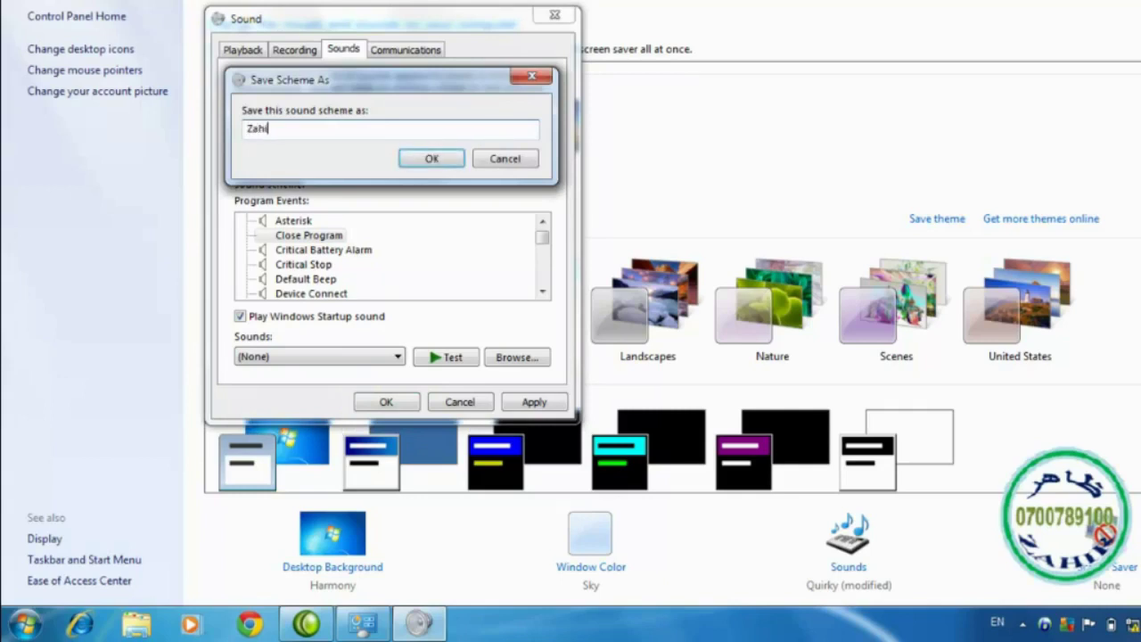
pyautogui.click(431, 159)
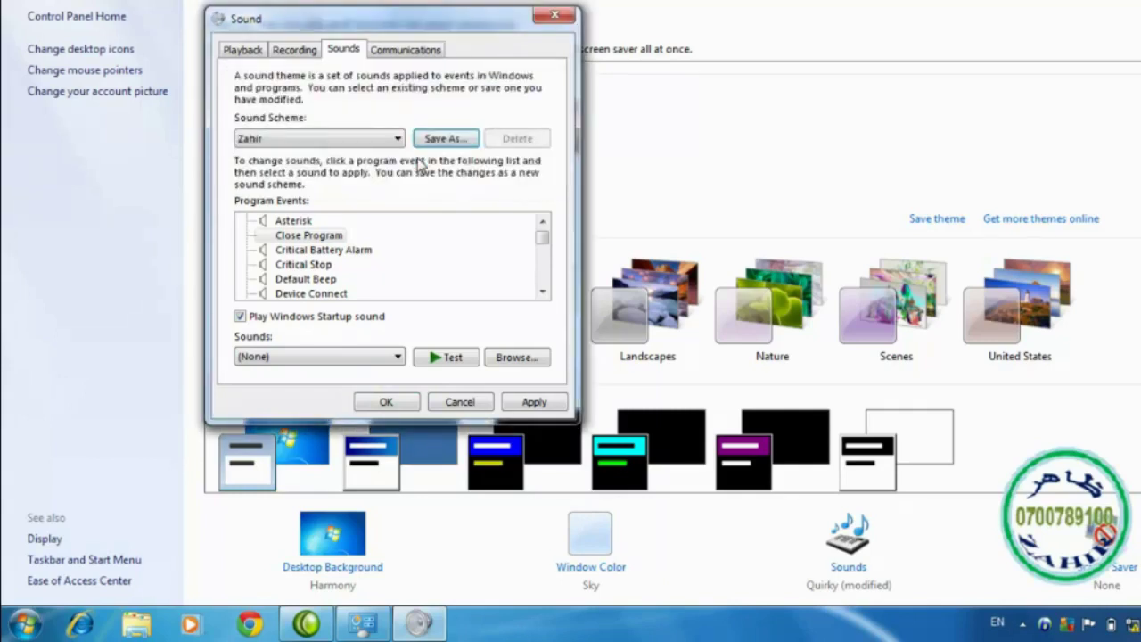
# Step: Select the Asterisk event in the new scheme and browse for a replacement wave file in the Windows Media folder
pyautogui.click(287, 221)
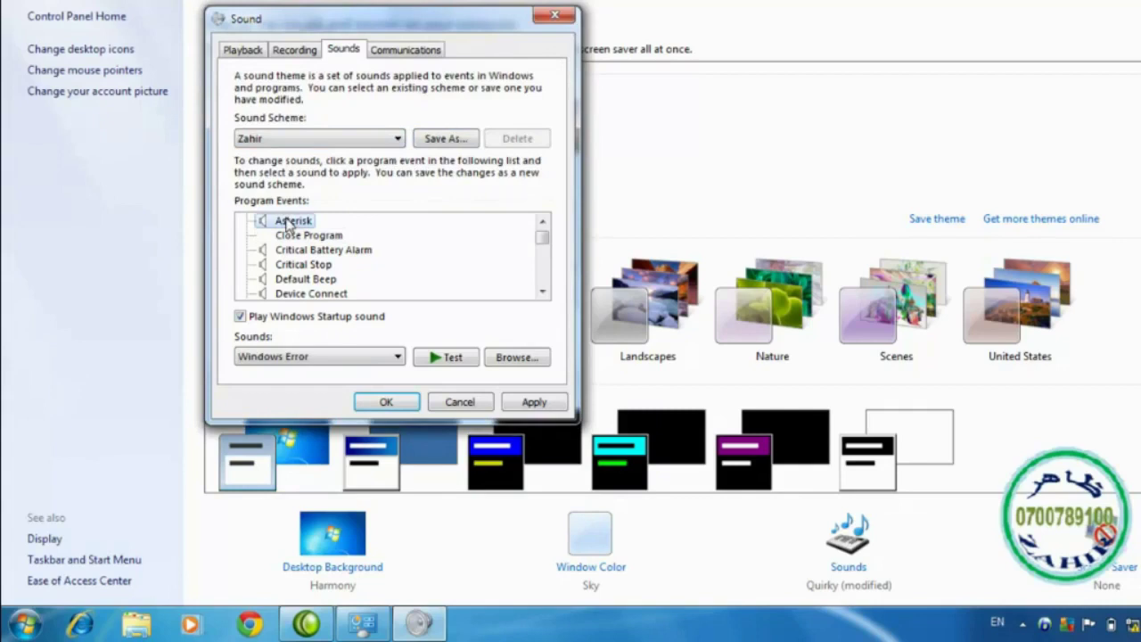
pyautogui.click(397, 358)
pyautogui.click(397, 358)
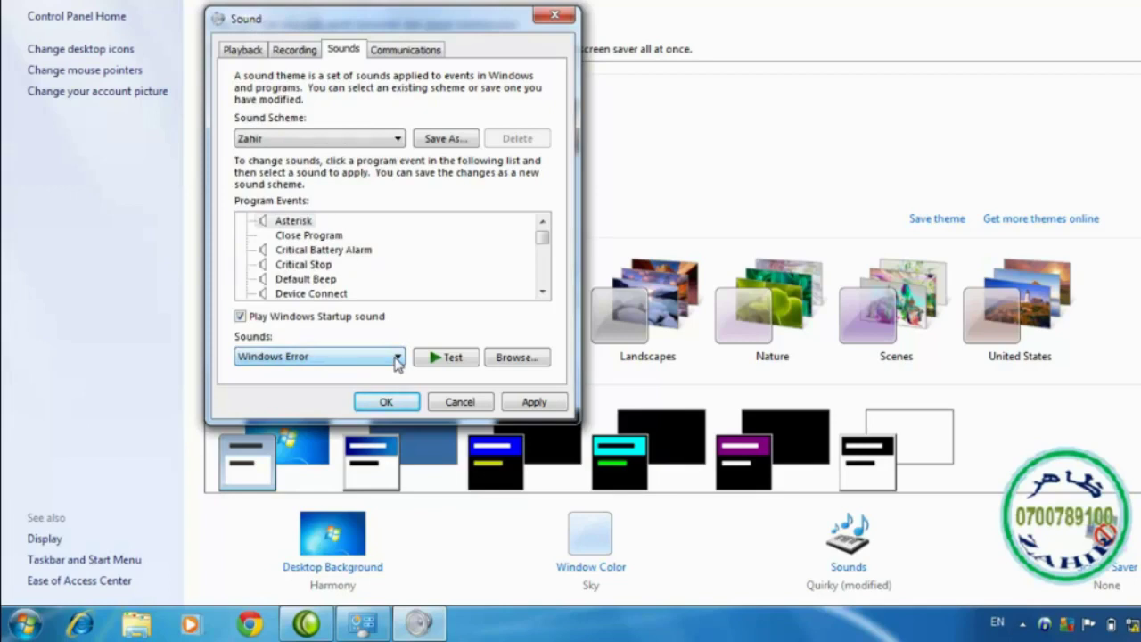
pyautogui.click(506, 358)
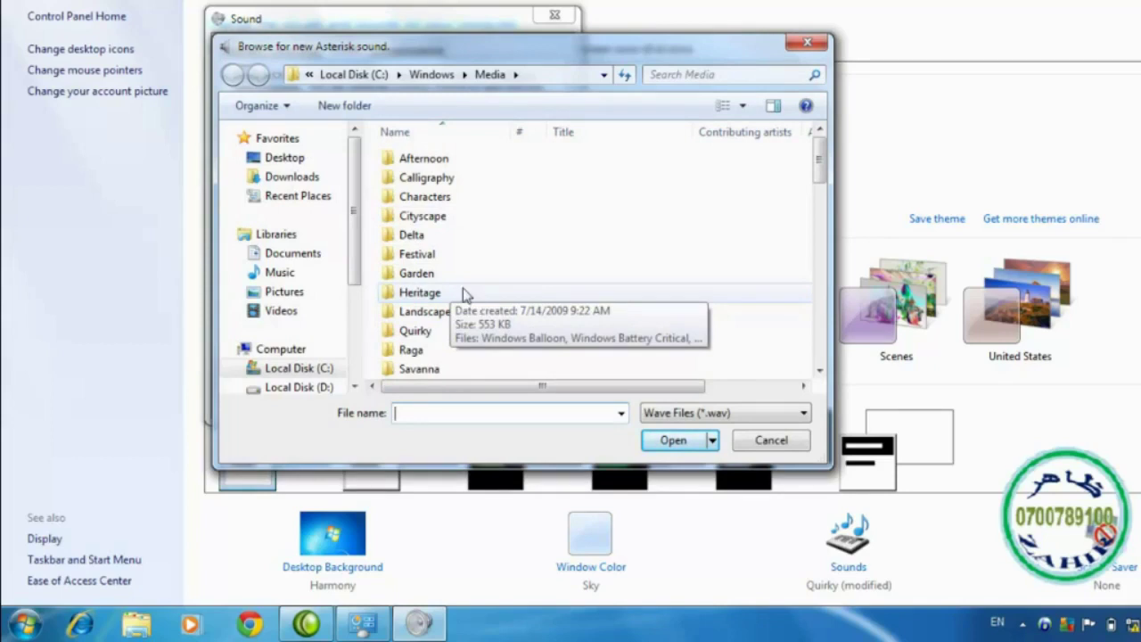
# Step: Look in the Ghazal folder on Local Disk (H:) for a wave file for the Asterisk event, and cancel without choosing one
pyautogui.scroll(-3, 351, 182)
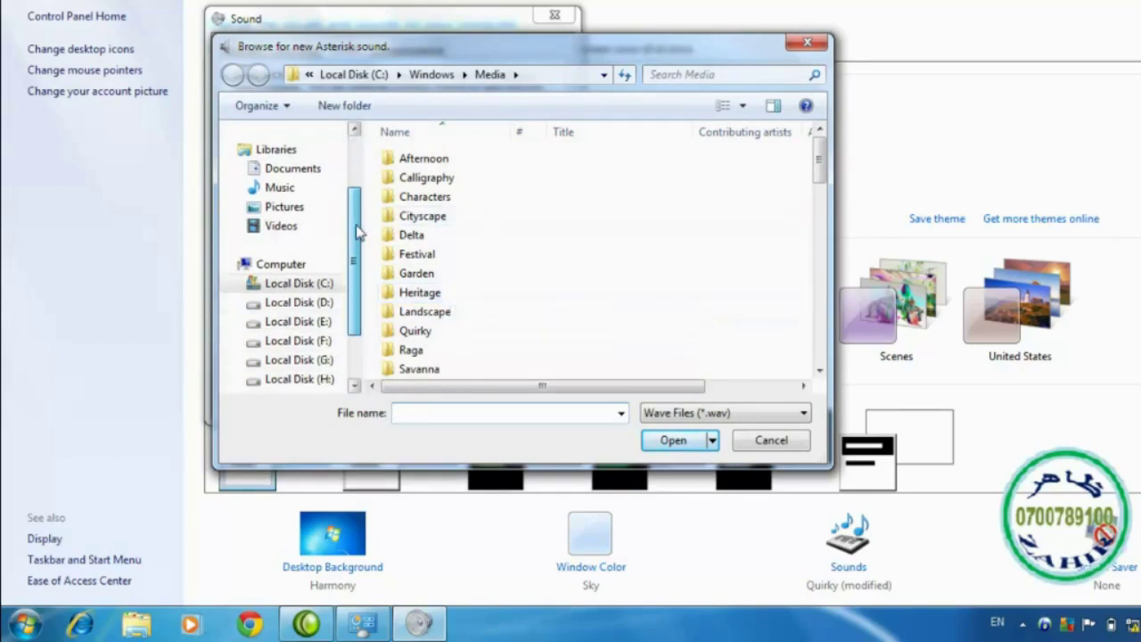
pyautogui.click(318, 381)
pyautogui.scroll(-1, 543, 325)
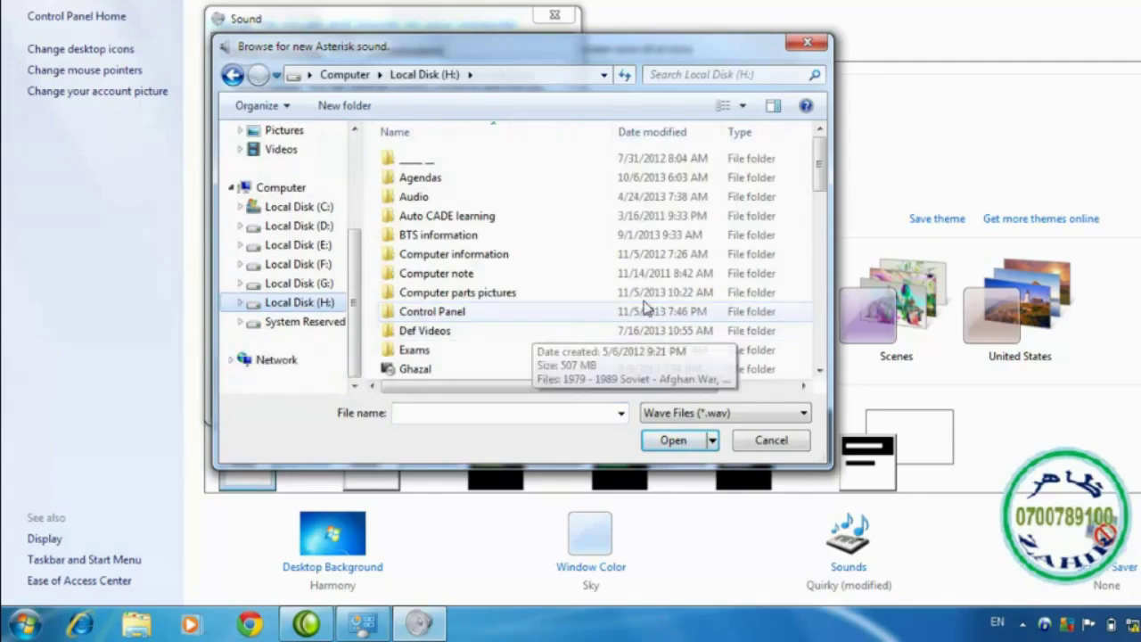
pyautogui.moveTo(822, 171); pyautogui.dragTo(821, 211)
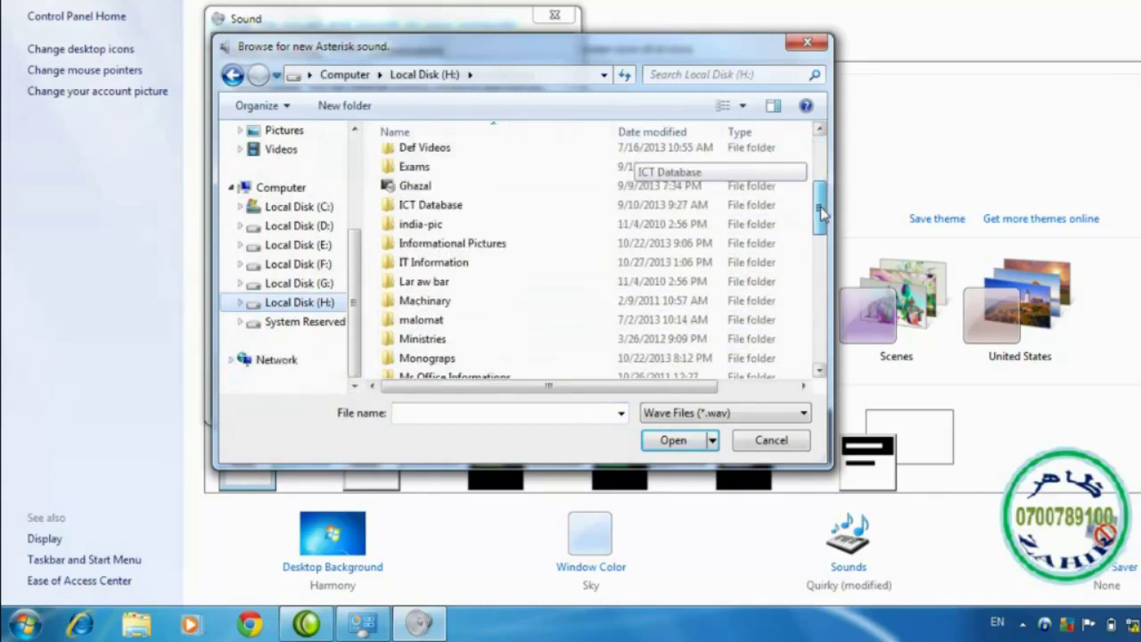
pyautogui.doubleClick(409, 184)
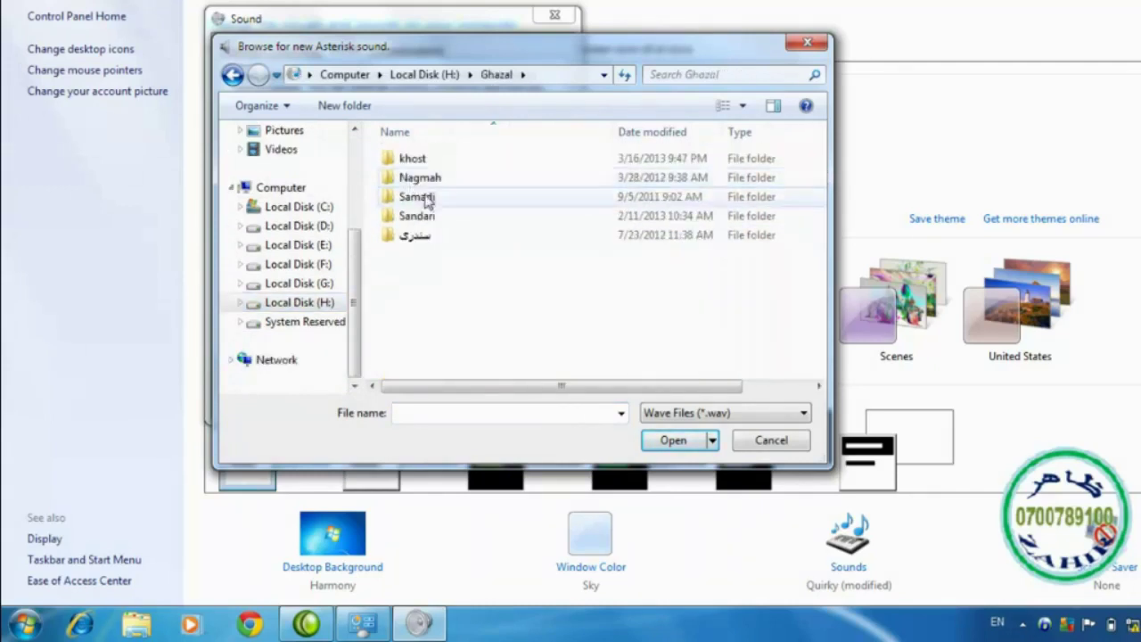
pyautogui.doubleClick(419, 234)
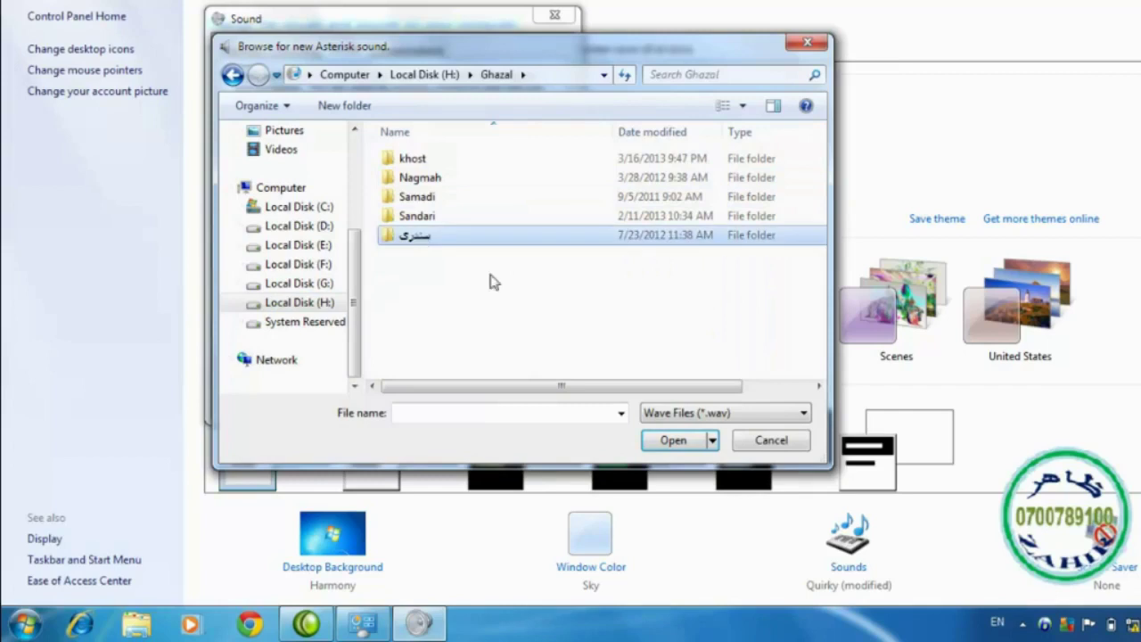
pyautogui.click(735, 411)
pyautogui.click(738, 418)
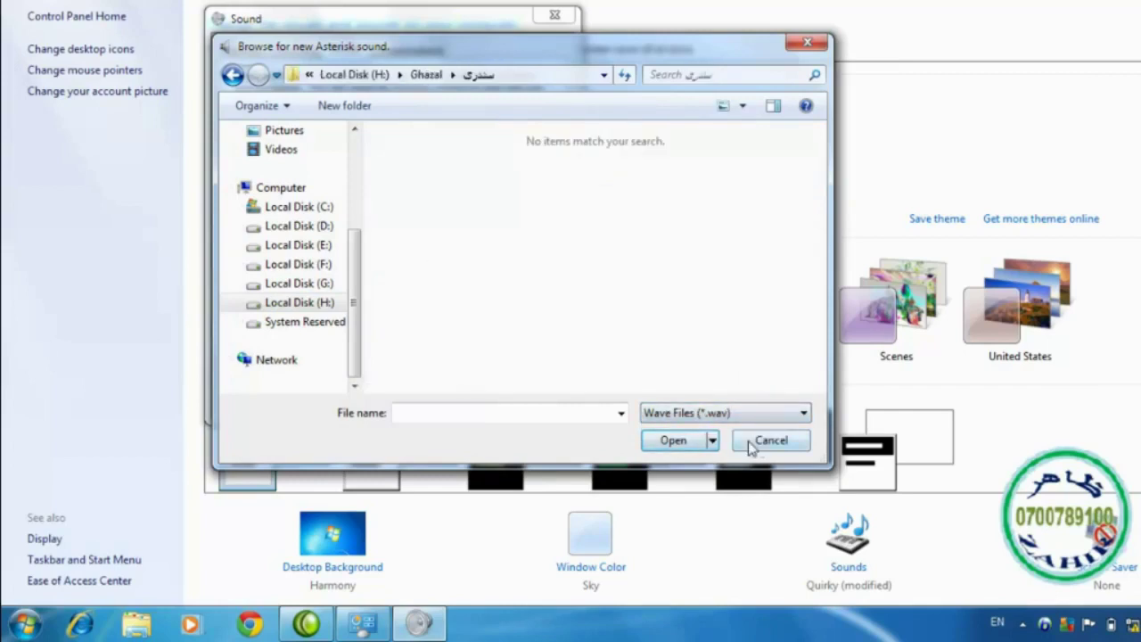
pyautogui.click(769, 439)
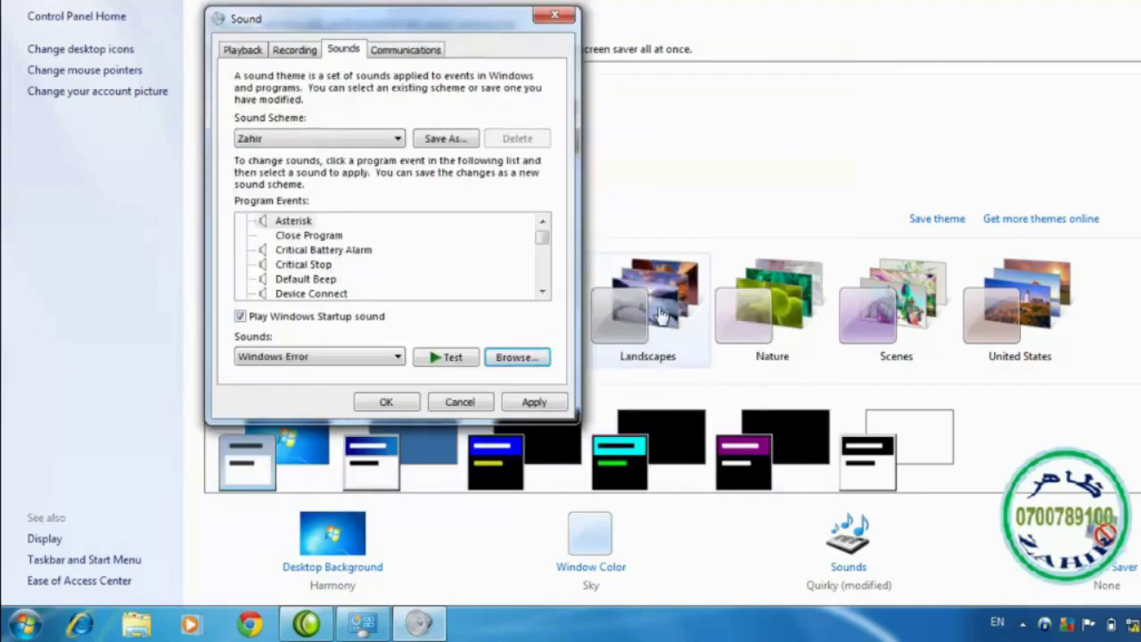
# Step: Assign the Windows Startup sound to the Asterisk program event and play a test of it
pyautogui.click(286, 253)
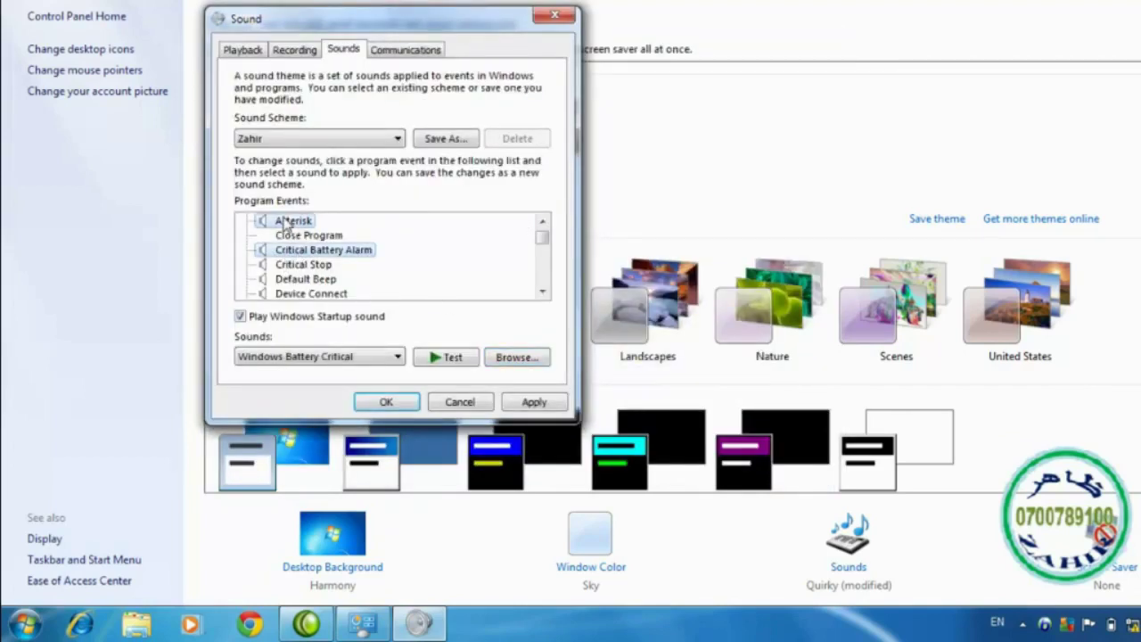
pyautogui.click(285, 222)
pyautogui.click(392, 358)
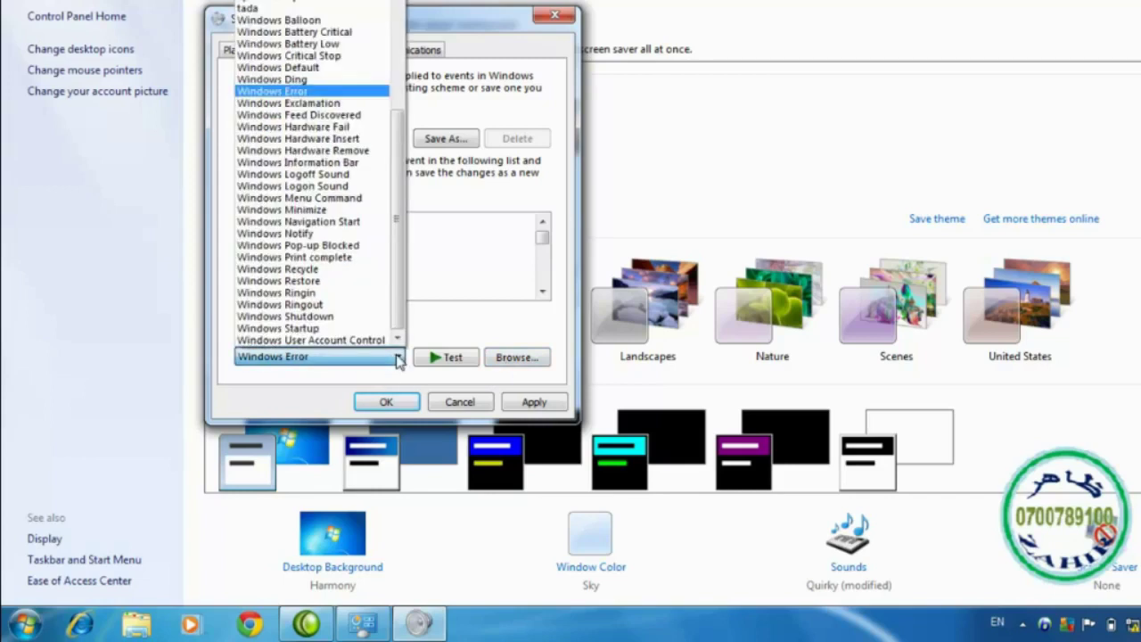
pyautogui.click(303, 328)
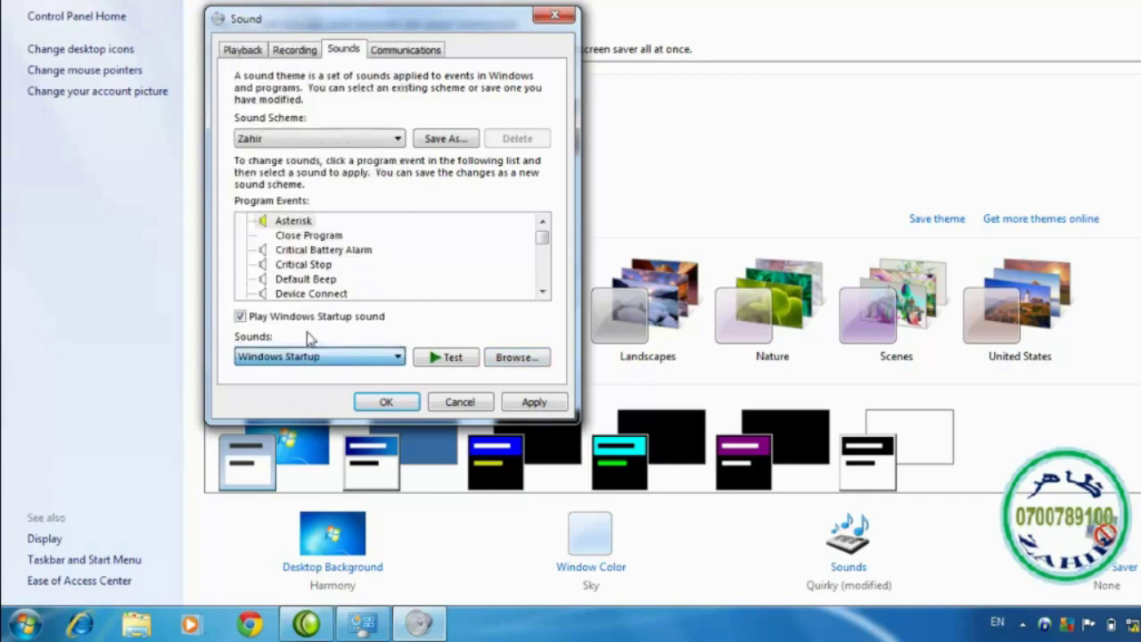
pyautogui.click(448, 358)
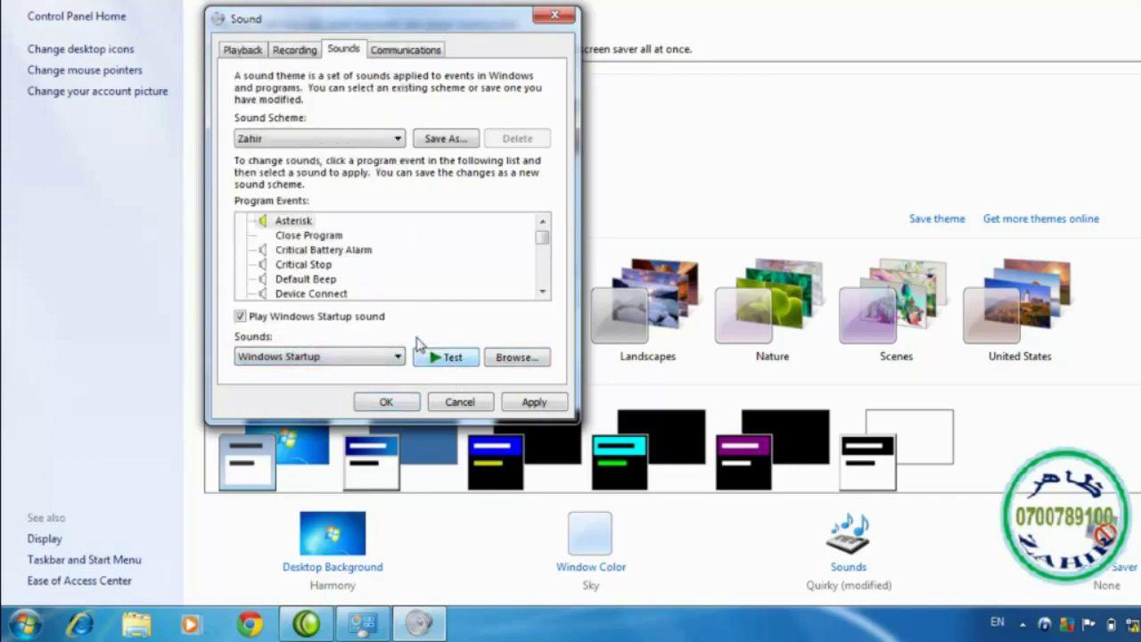
# Step: Assign the Windows Balloon sound to the Close Program event, test it and apply the sound changes
pyautogui.click(310, 236)
pyautogui.click(362, 361)
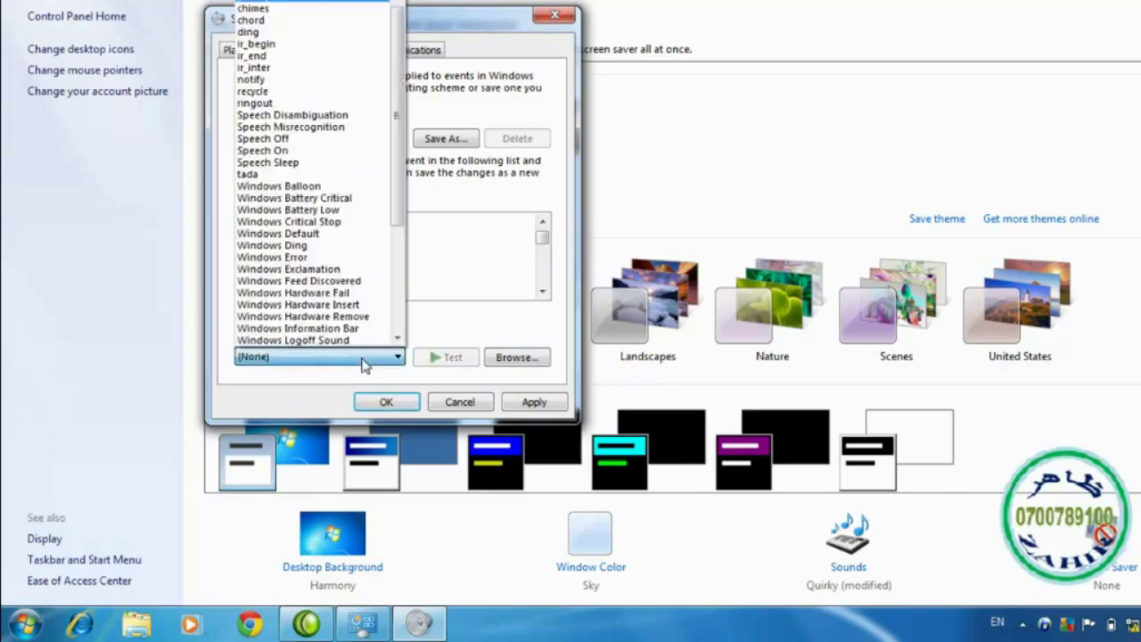
pyautogui.click(278, 186)
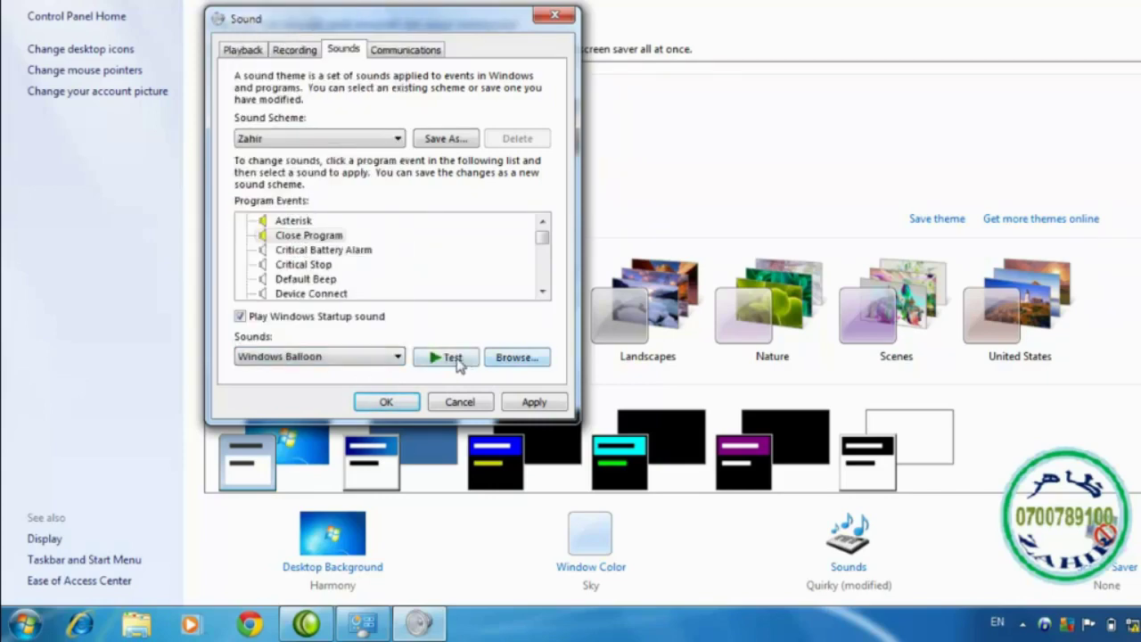
pyautogui.click(453, 358)
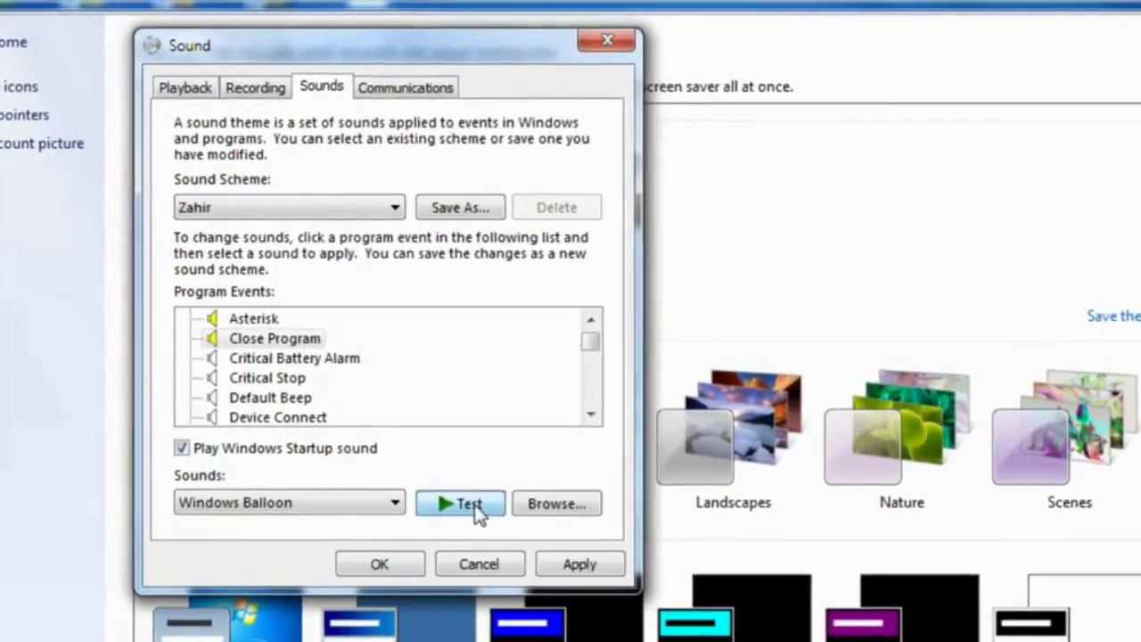
pyautogui.click(579, 564)
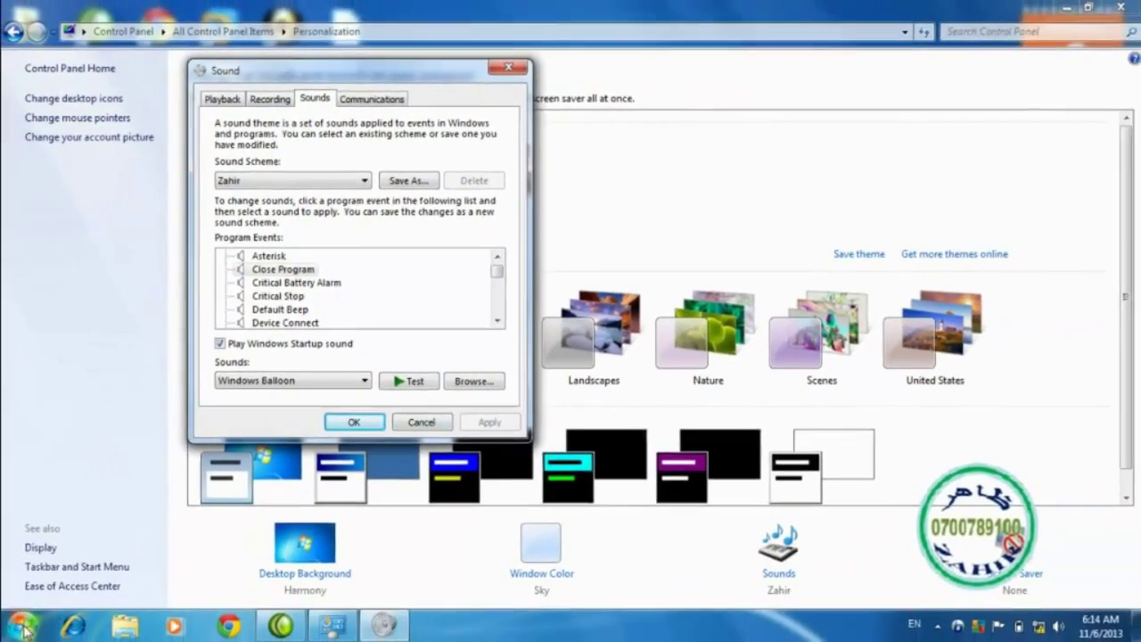
# Step: Open and close Notepad twice to check the sound played when a program closes
pyautogui.click(24, 630)
pyautogui.click(84, 264)
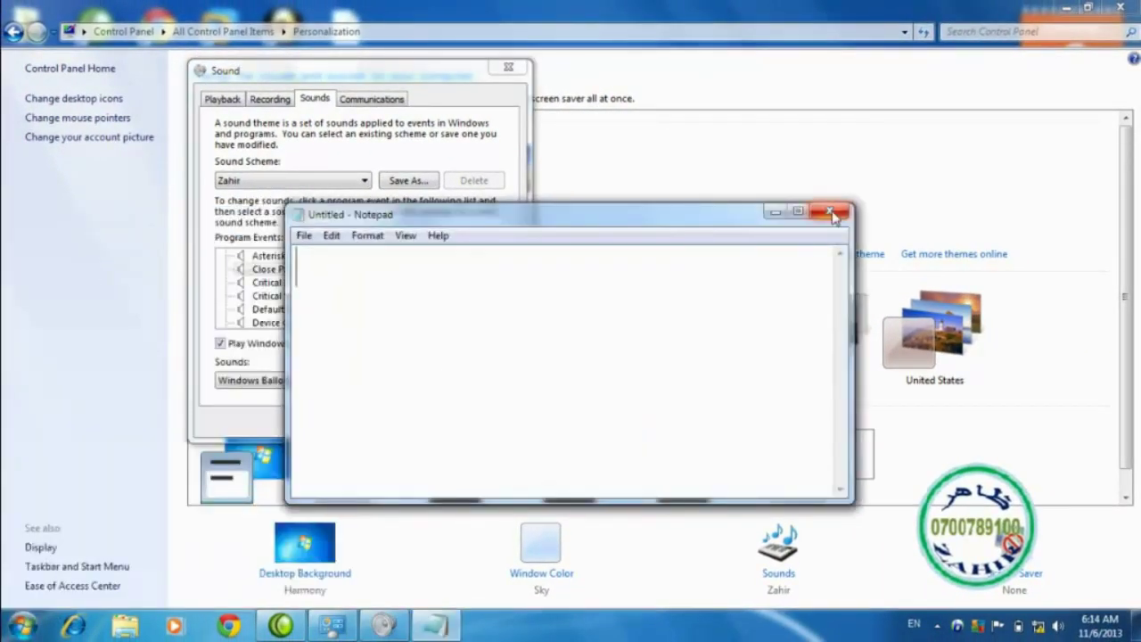
pyautogui.click(830, 212)
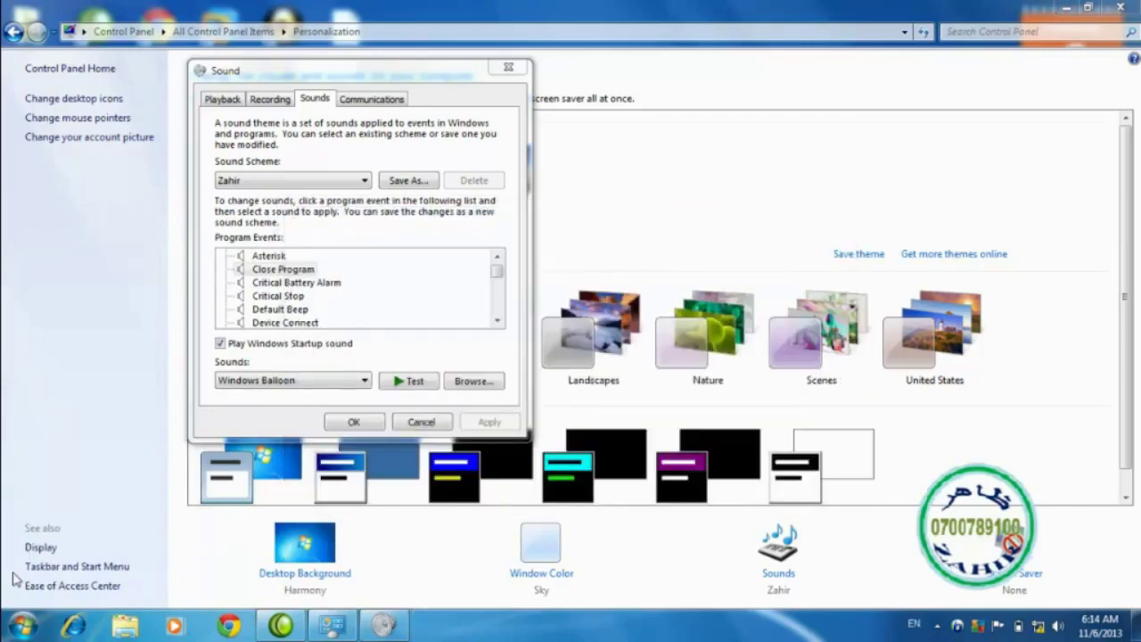
pyautogui.click(24, 626)
pyautogui.click(62, 263)
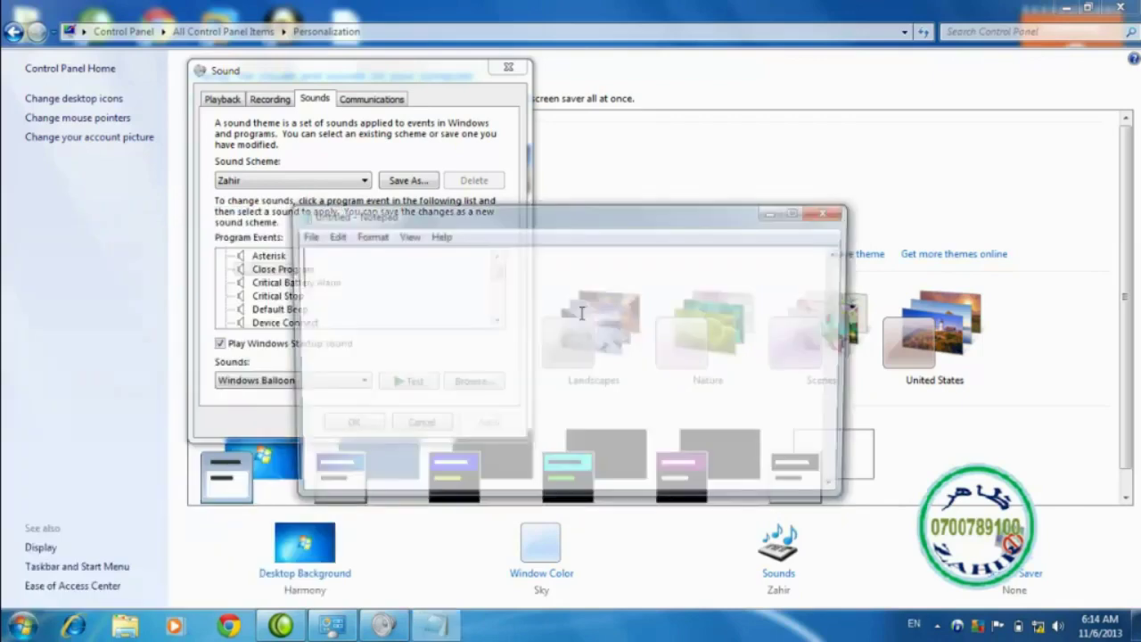
pyautogui.click(832, 212)
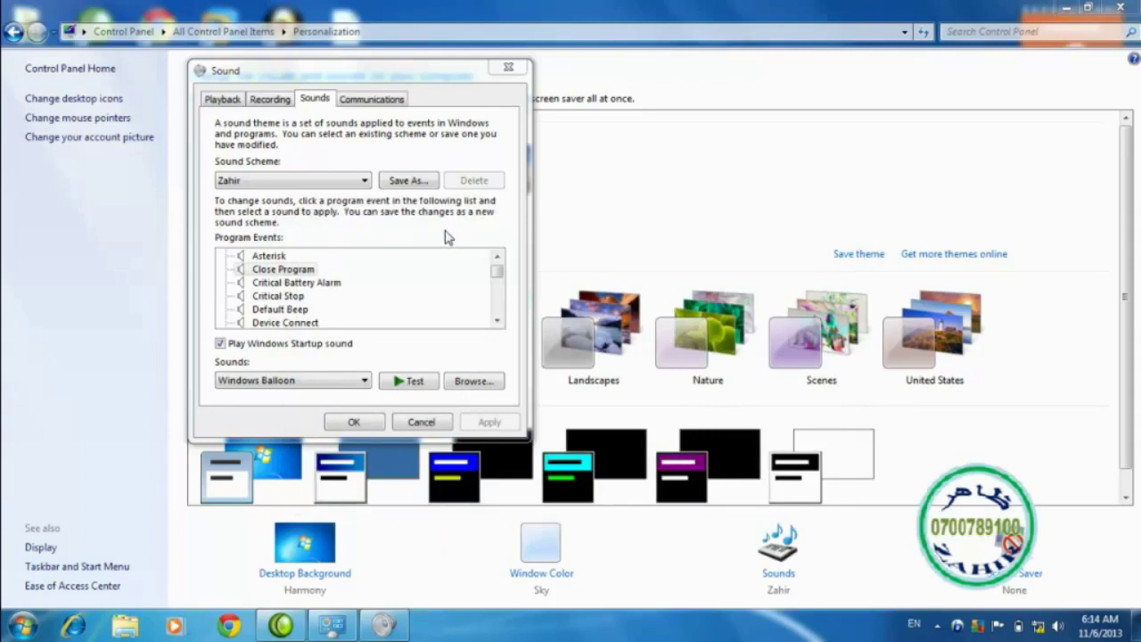
# Step: Switch the sound scheme to Calligraphy and back to the custom scheme, and turn the Windows Startup sound on
pyautogui.click(365, 181)
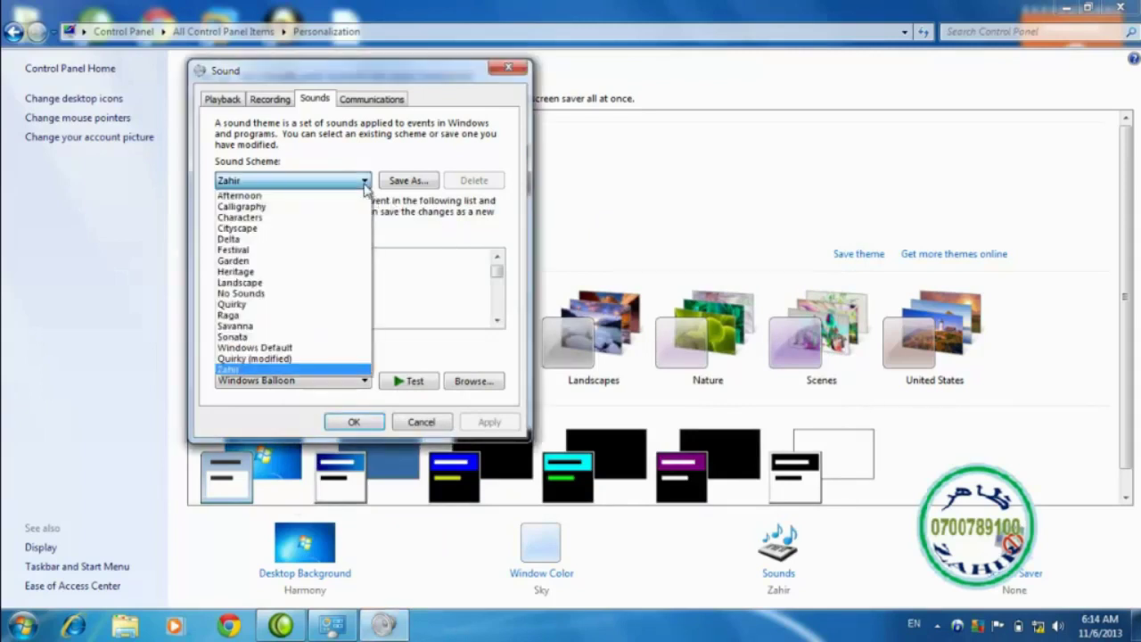
pyautogui.click(255, 207)
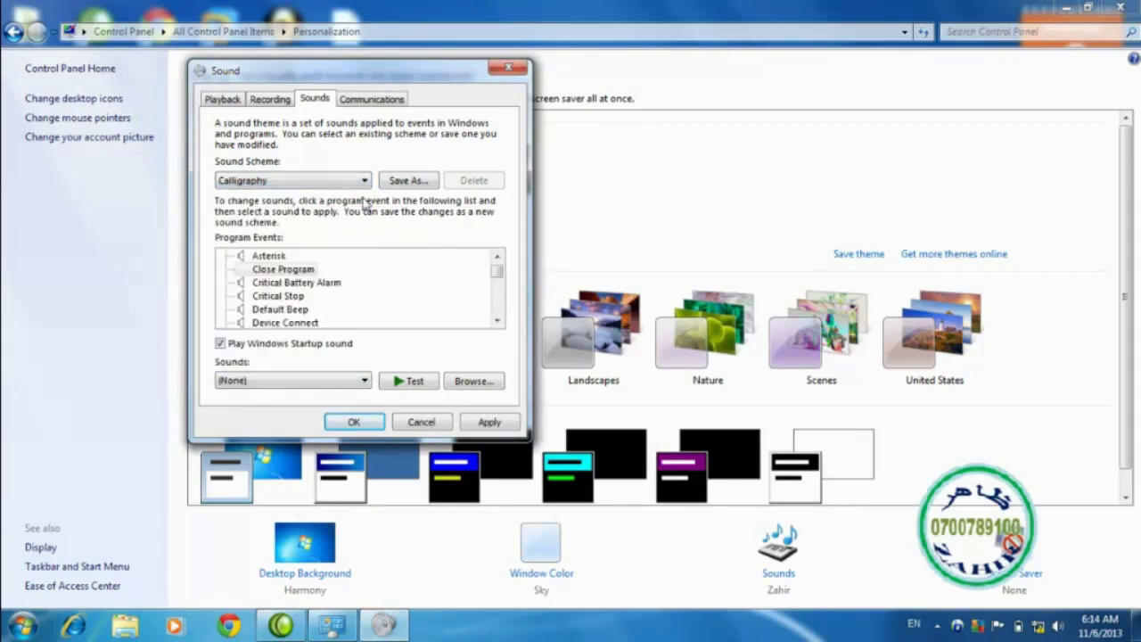
pyautogui.click(363, 182)
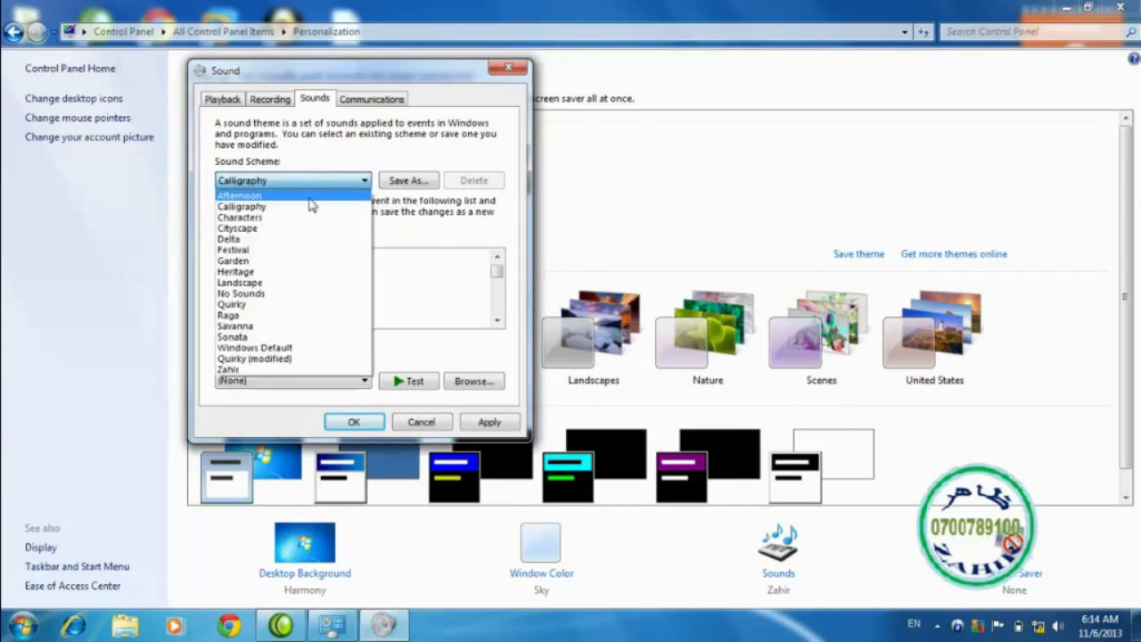
pyautogui.click(250, 370)
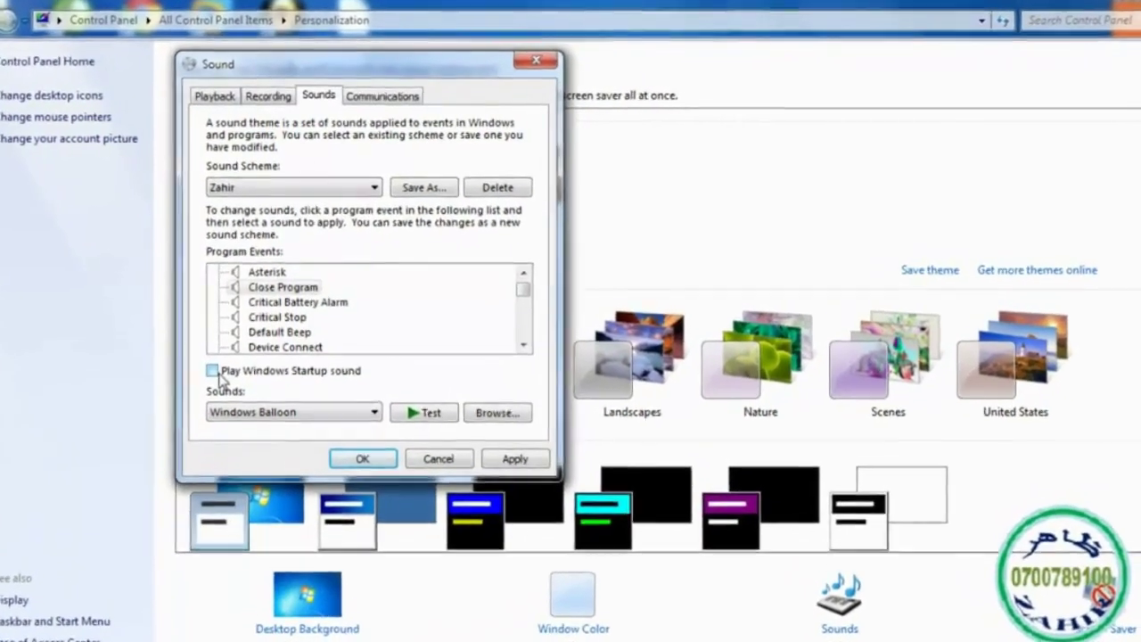
pyautogui.click(212, 371)
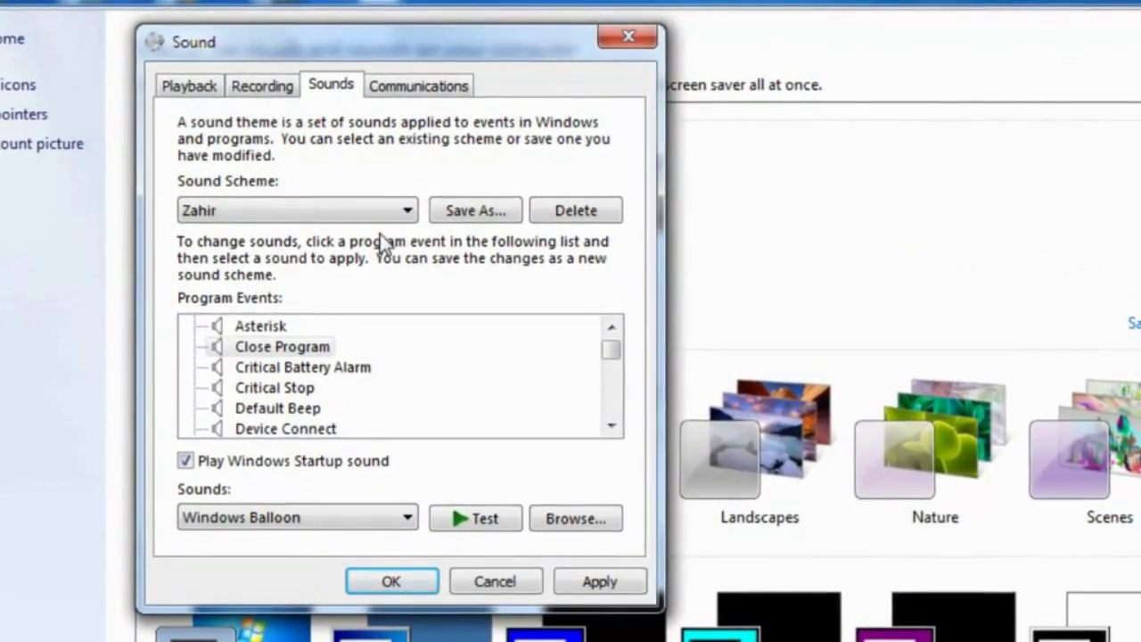
# Step: Examine the sounds assigned to Critical Stop and the speech recognition events, and test the Disambiguation Panel sound
pyautogui.click(299, 389)
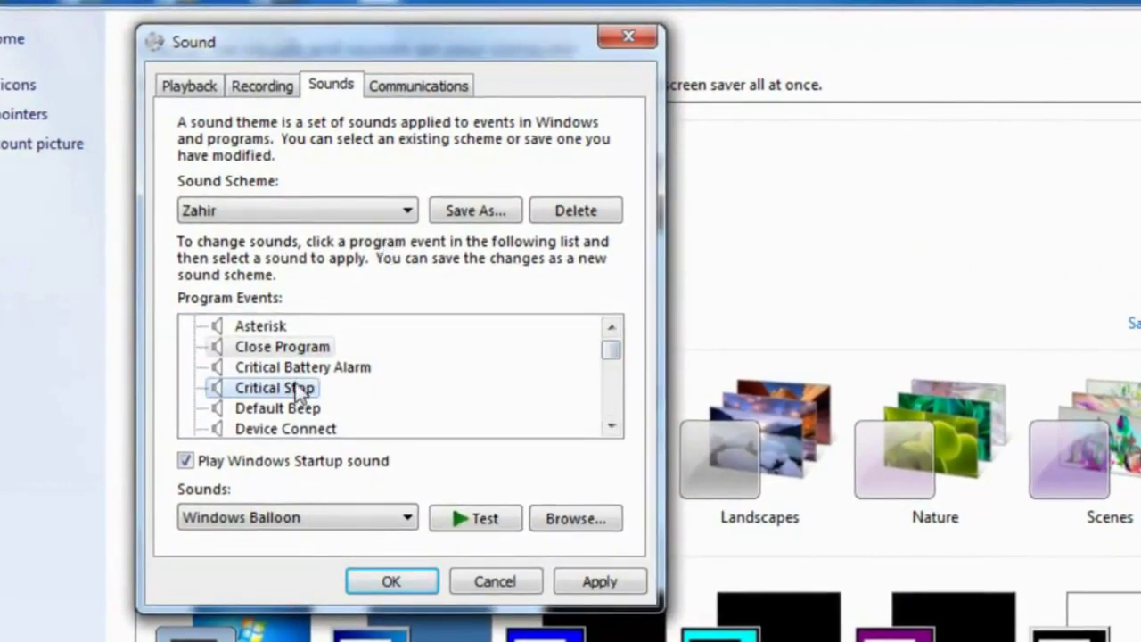
pyautogui.moveTo(615, 353); pyautogui.dragTo(619, 428)
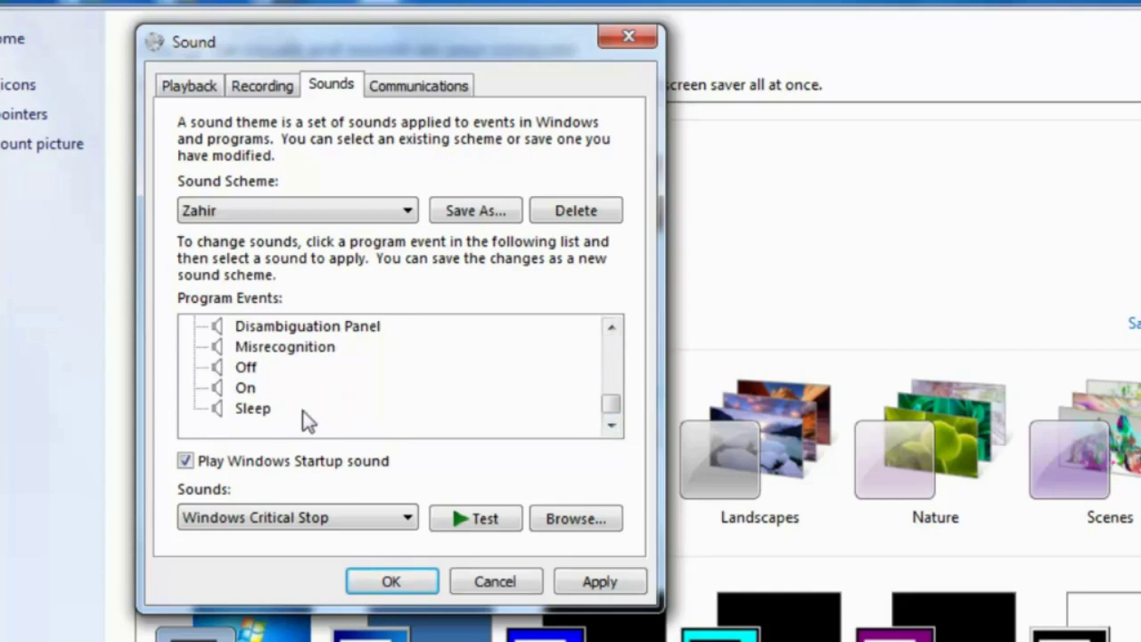
pyautogui.click(272, 415)
pyautogui.click(258, 388)
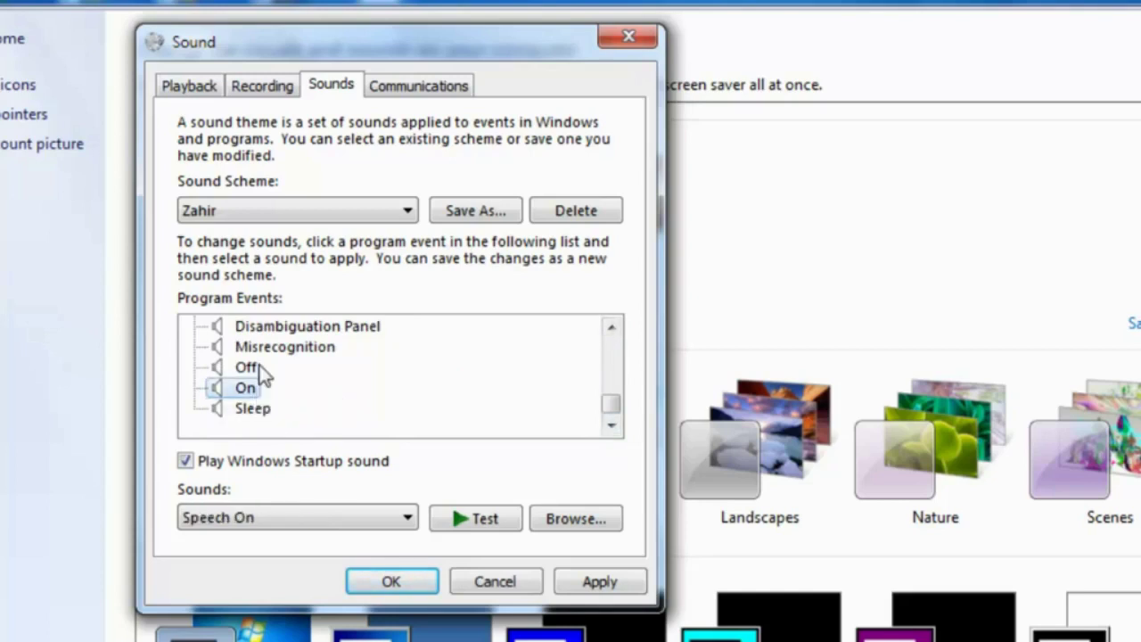
pyautogui.click(264, 369)
pyautogui.click(272, 348)
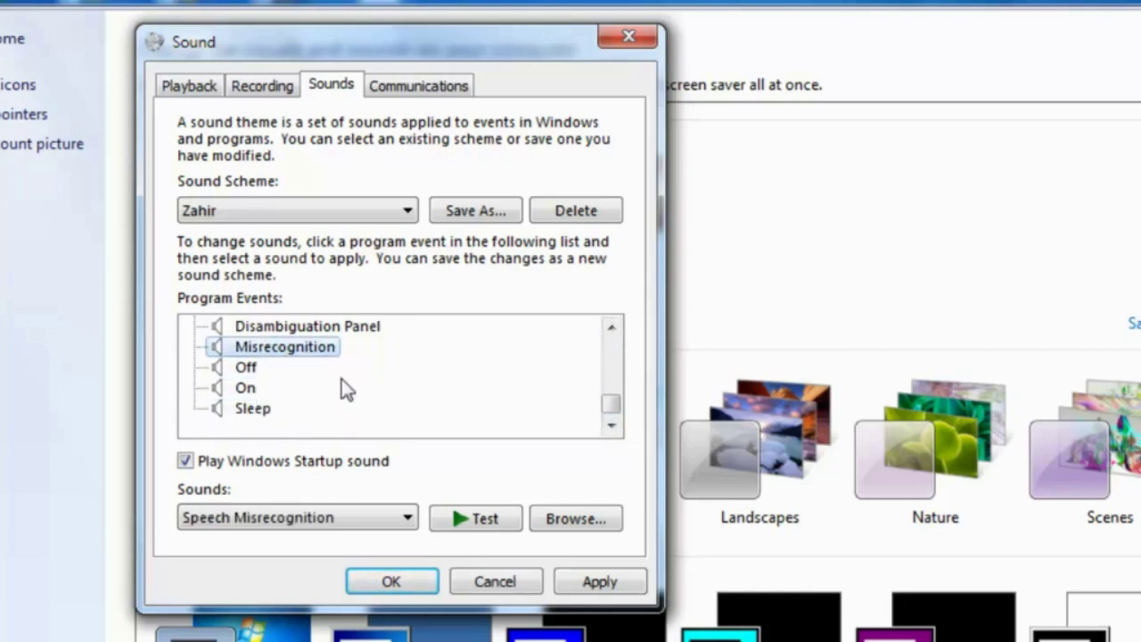
pyautogui.click(256, 328)
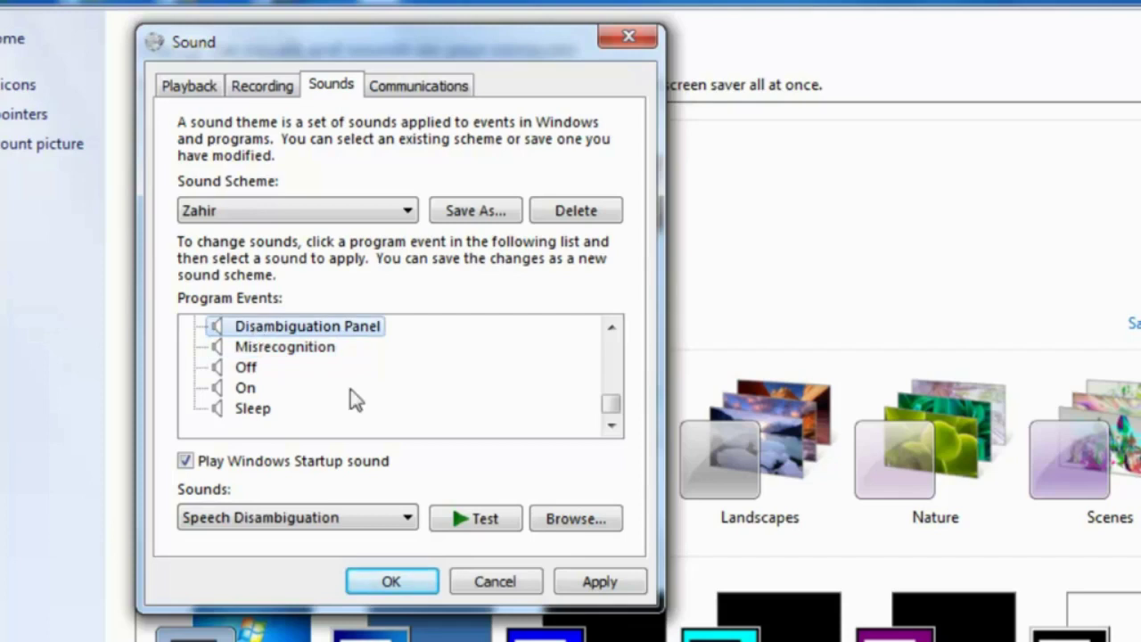
pyautogui.click(481, 520)
# Step: Assign the Windows Default sound to the Select program event
pyautogui.moveTo(609, 415); pyautogui.dragTo(612, 375)
pyautogui.click(282, 370)
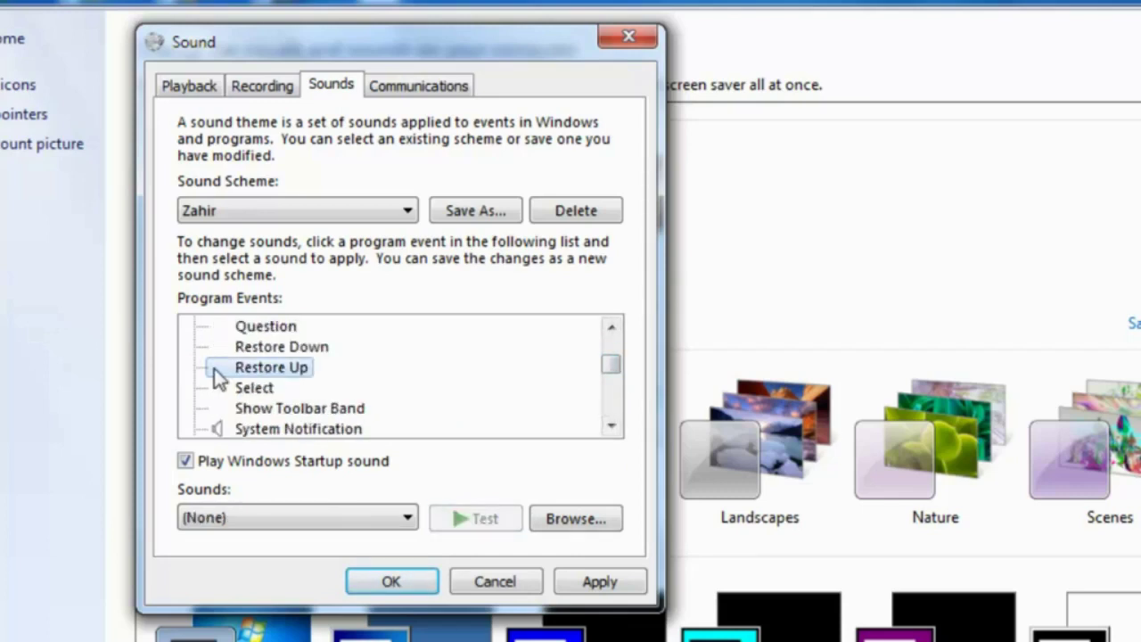
pyautogui.click(265, 392)
pyautogui.click(407, 520)
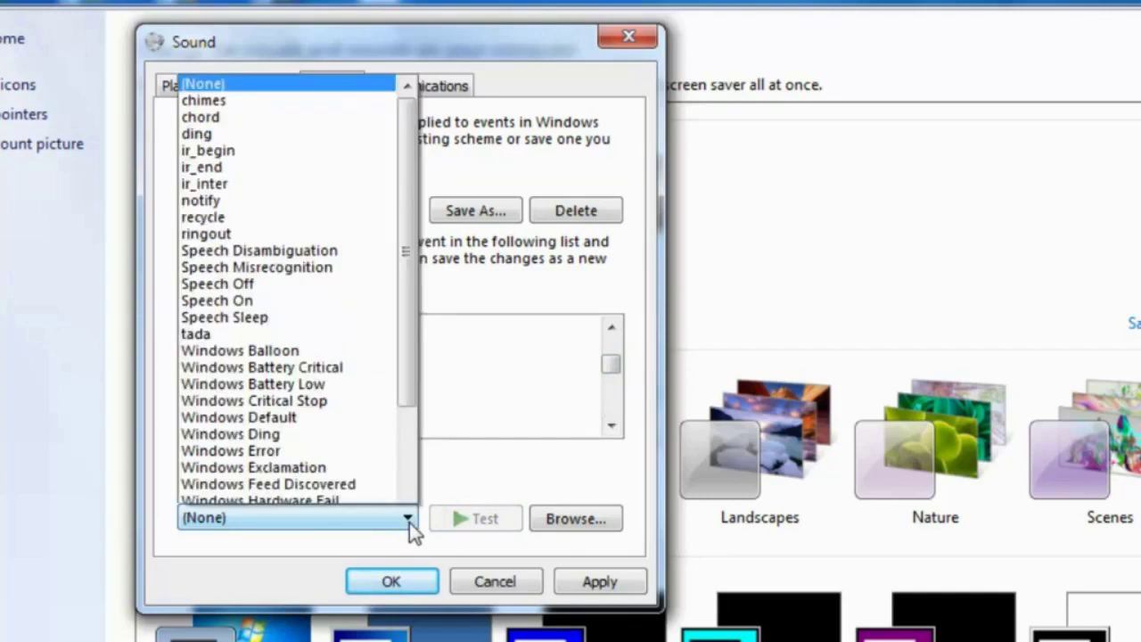
pyautogui.click(283, 346)
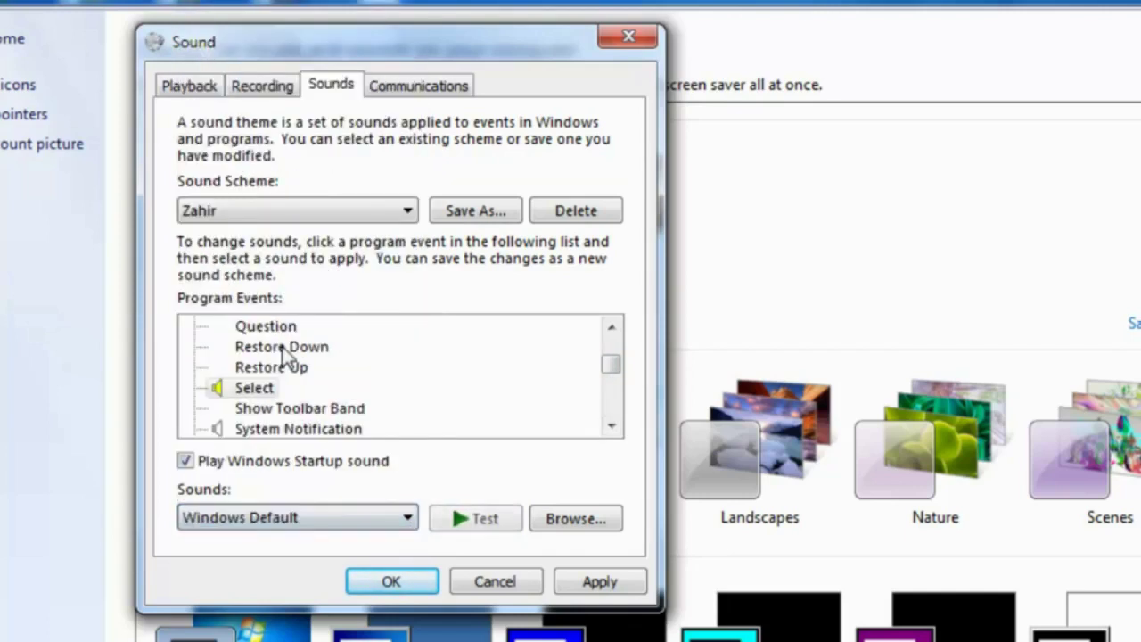
# Step: View the sound files on disk for the Select event, and close the Sound settings discarding the pending changes
pyautogui.click(571, 521)
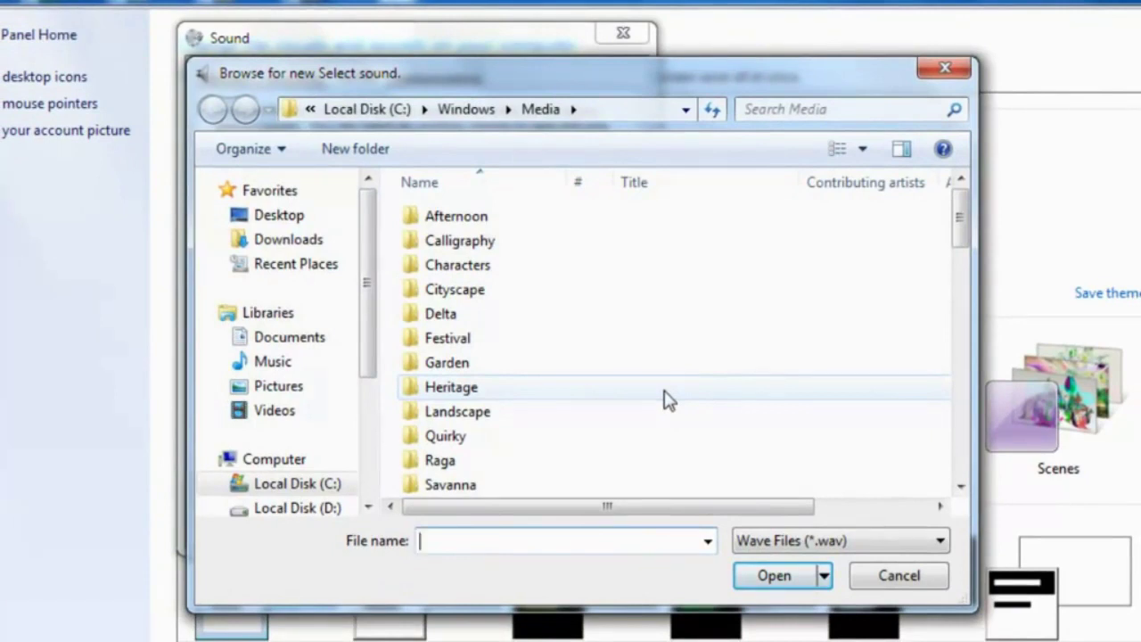
pyautogui.click(896, 578)
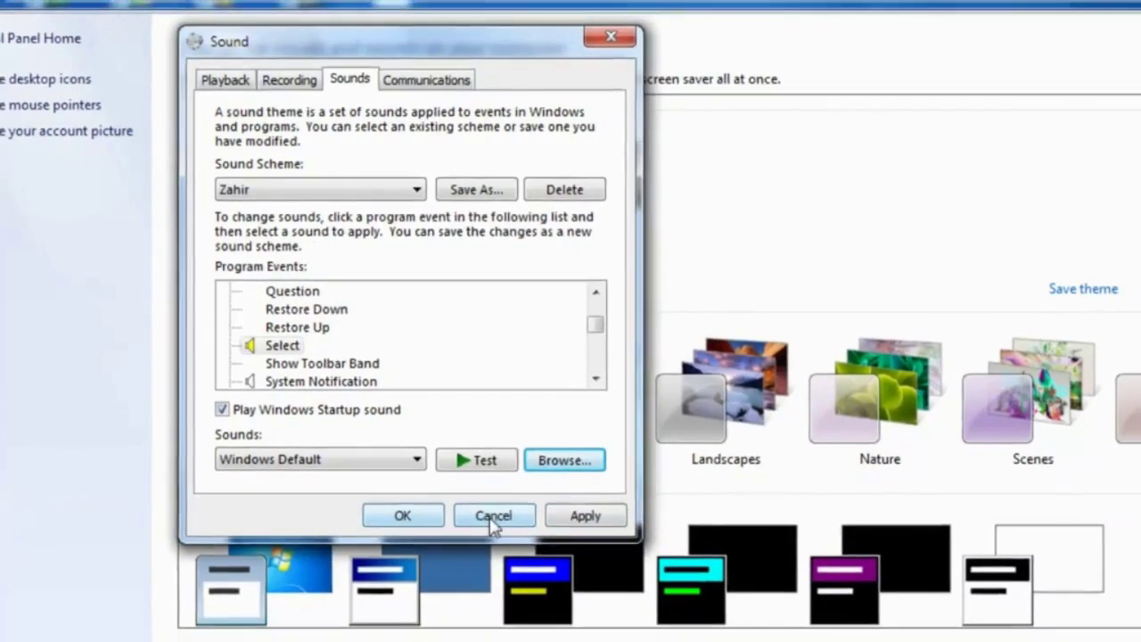
pyautogui.click(472, 526)
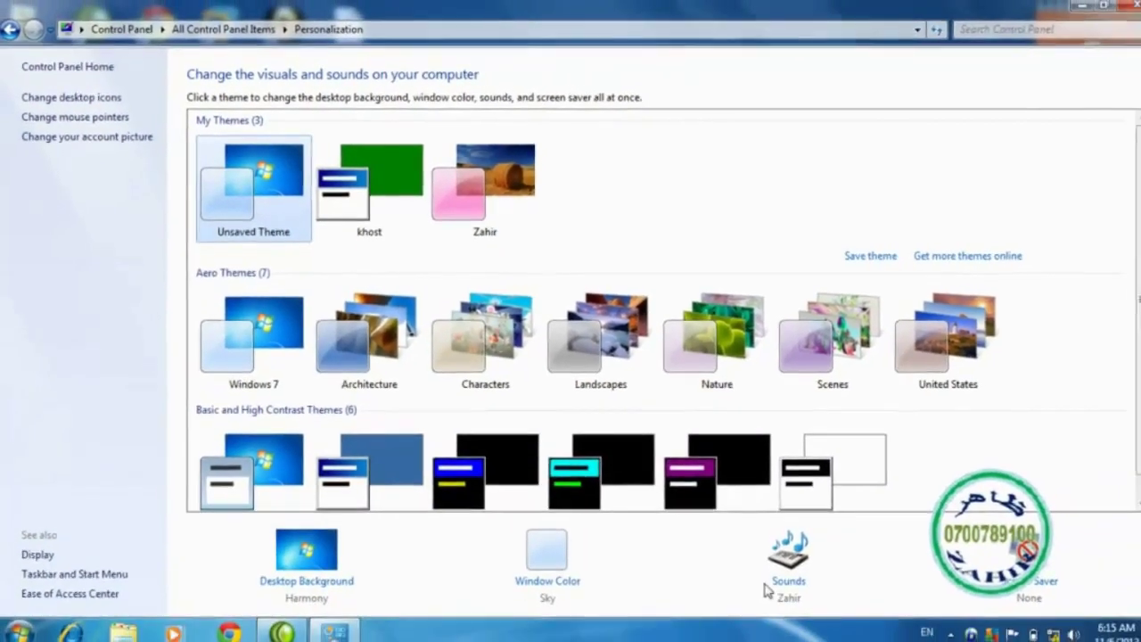
# Step: Try the communications activity options in the Sound settings, and confirm reducing the volume of other sounds by 80%
pyautogui.click(815, 584)
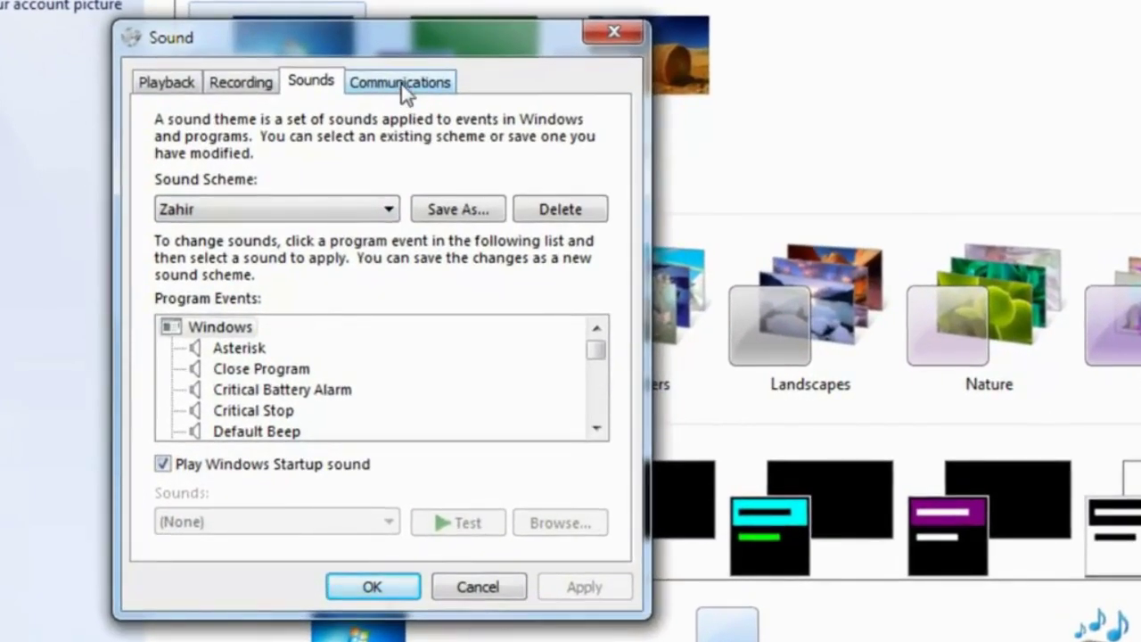
pyautogui.click(402, 86)
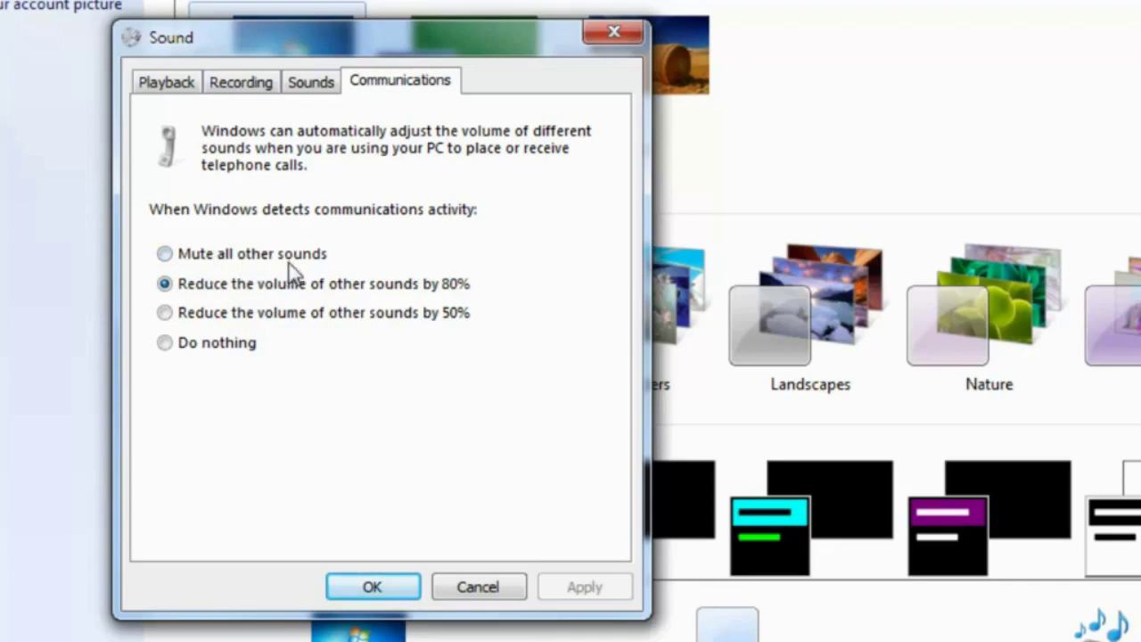
pyautogui.click(165, 254)
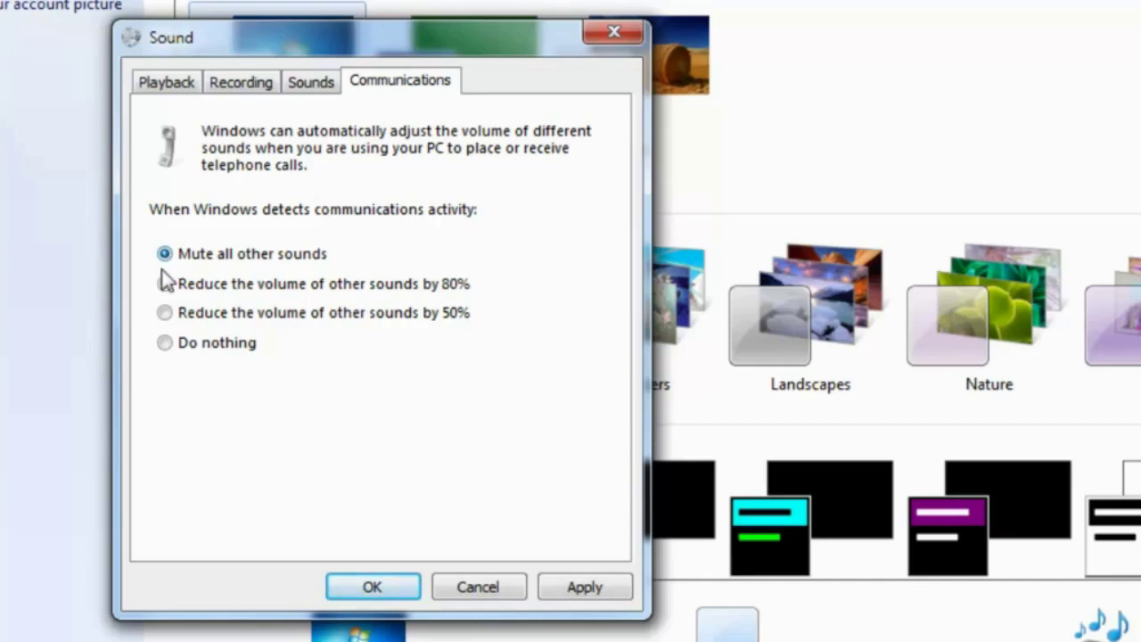
pyautogui.click(165, 285)
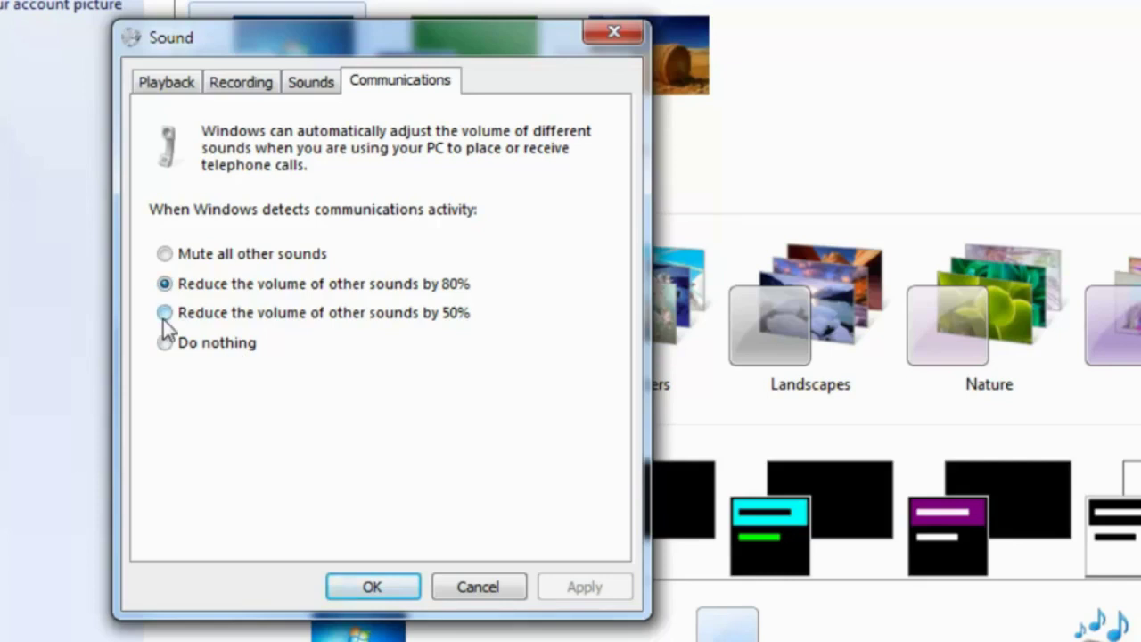
pyautogui.click(164, 314)
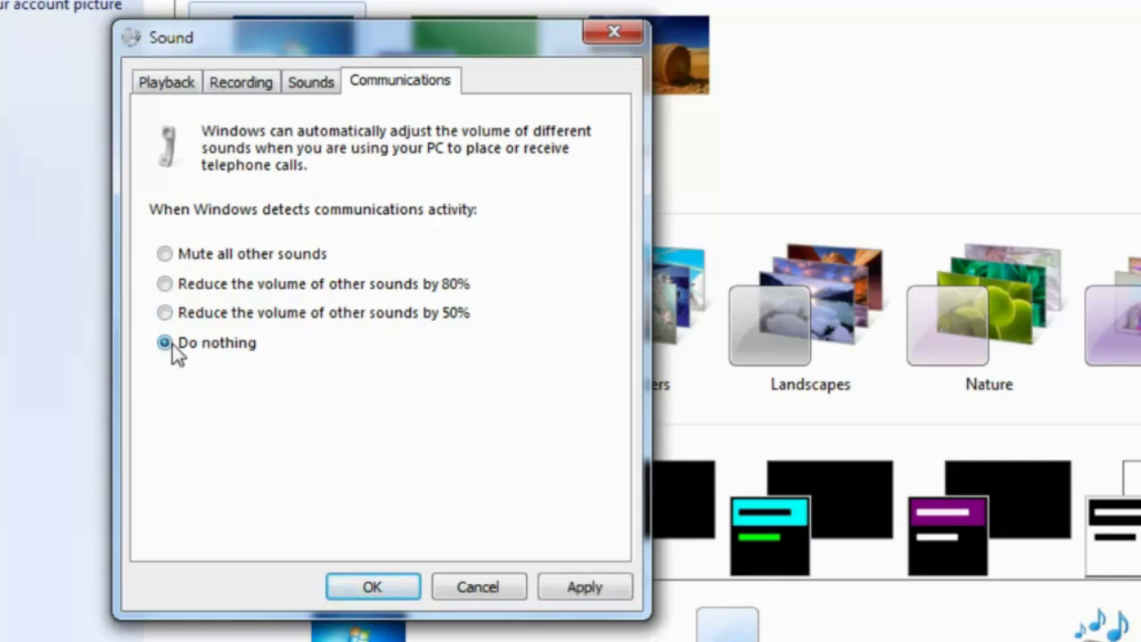
pyautogui.click(164, 284)
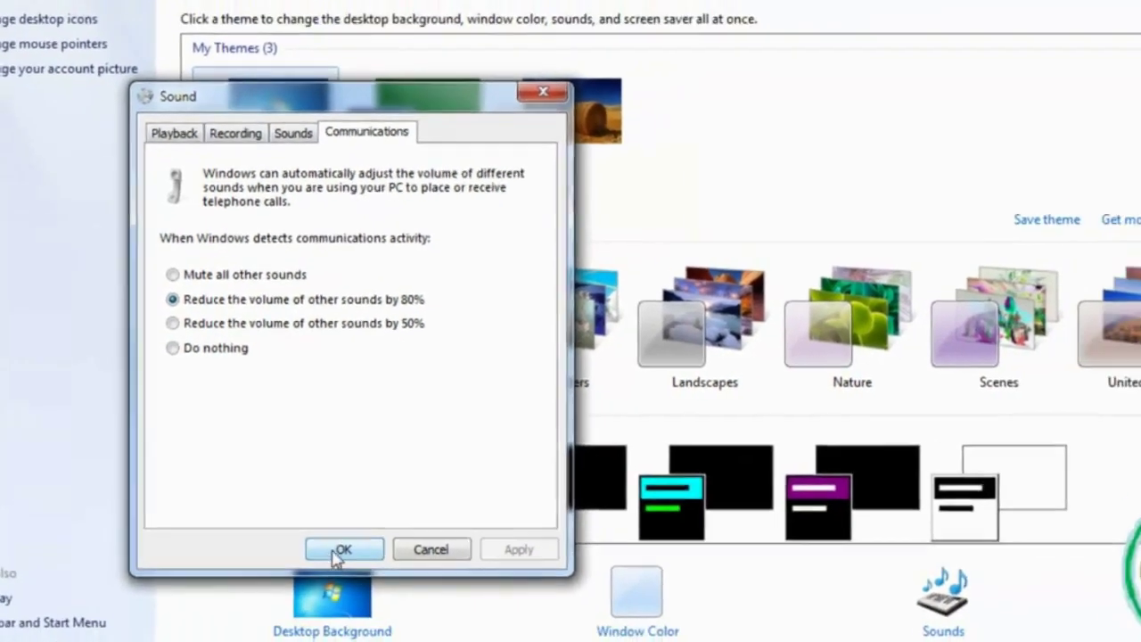
pyautogui.click(340, 551)
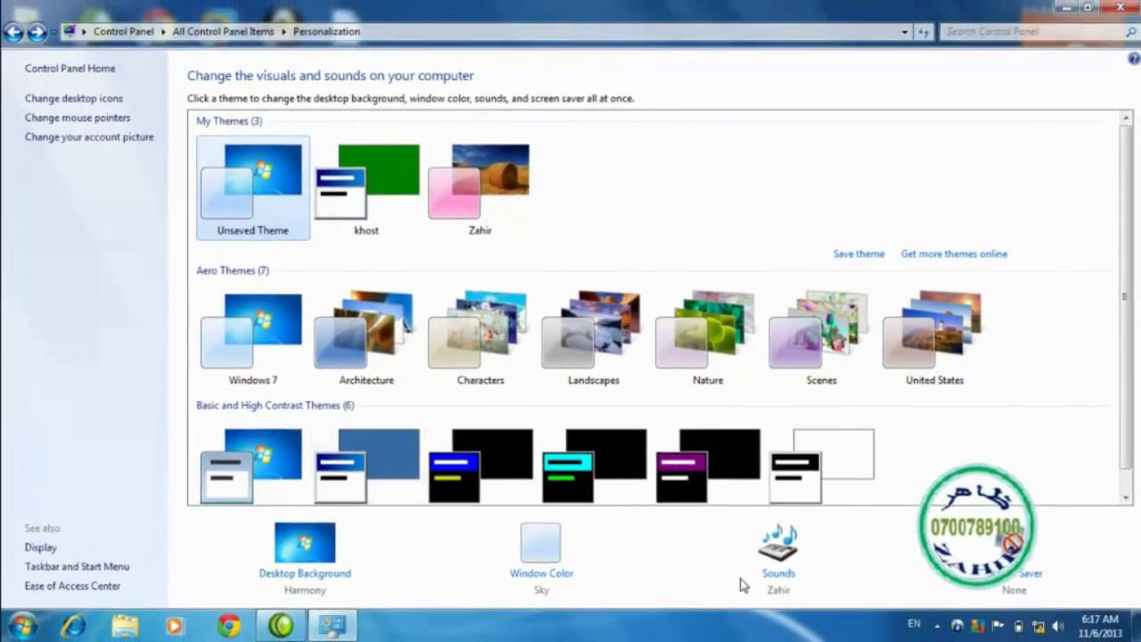
# Step: Review the Sound settings from Personalization and from All Control Panel Items, including the recording, event sounds and communications options, and close them without changes
pyautogui.click(779, 570)
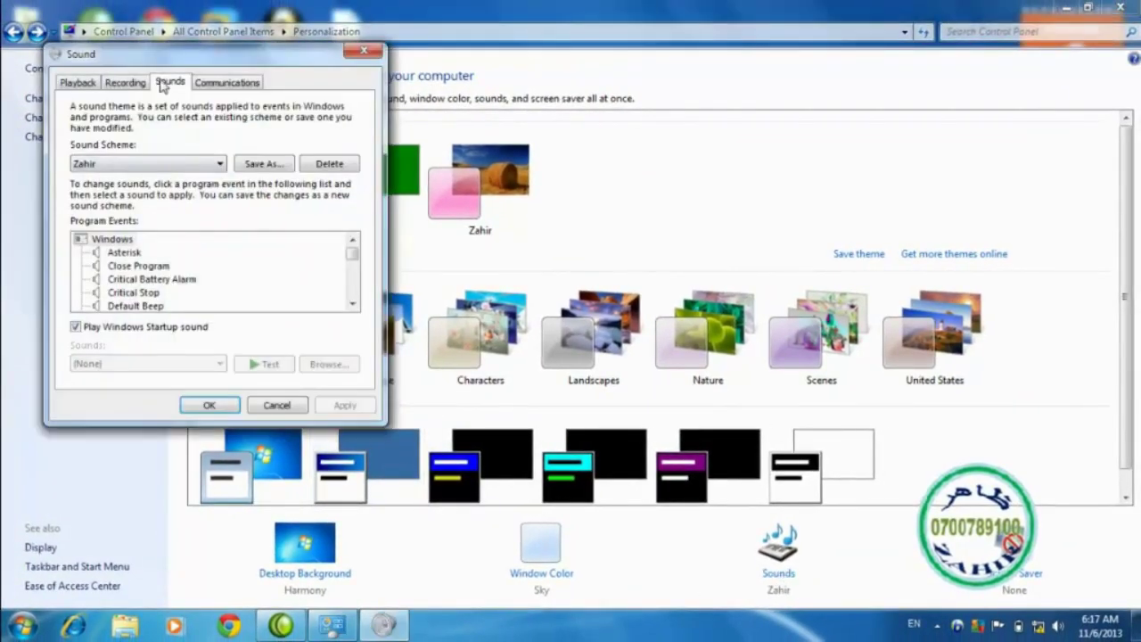
pyautogui.click(276, 406)
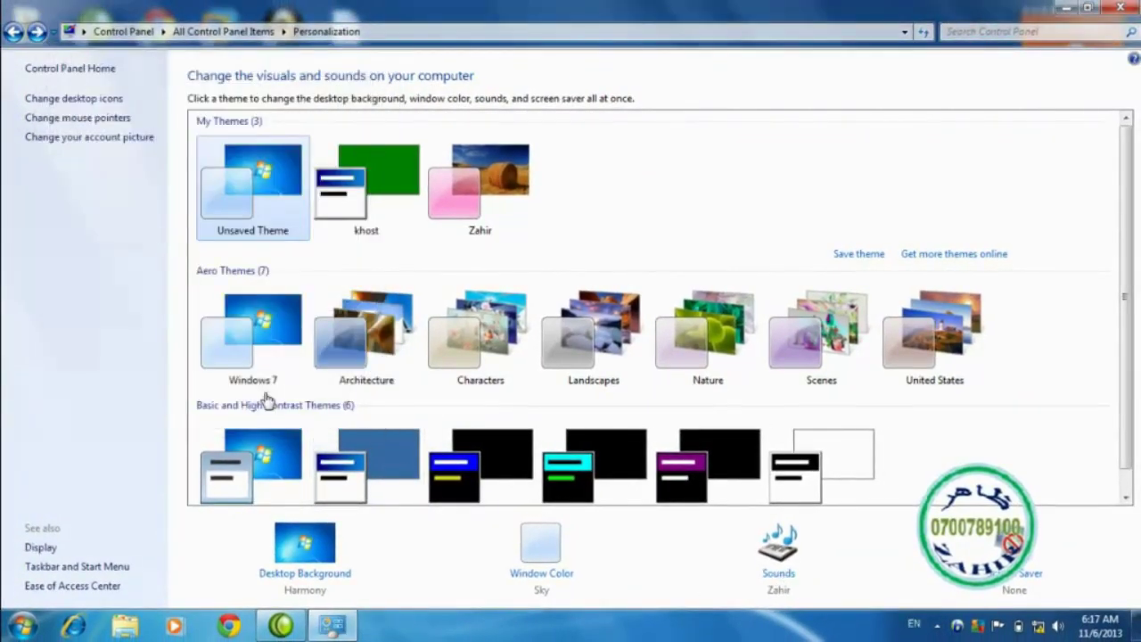
pyautogui.click(65, 77)
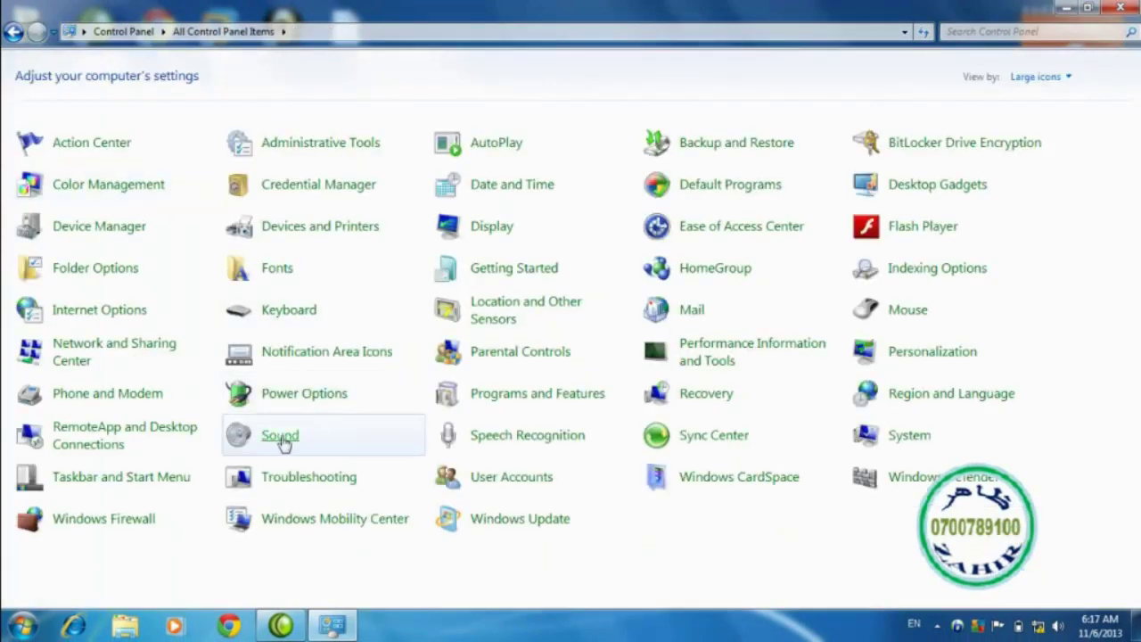
pyautogui.click(280, 437)
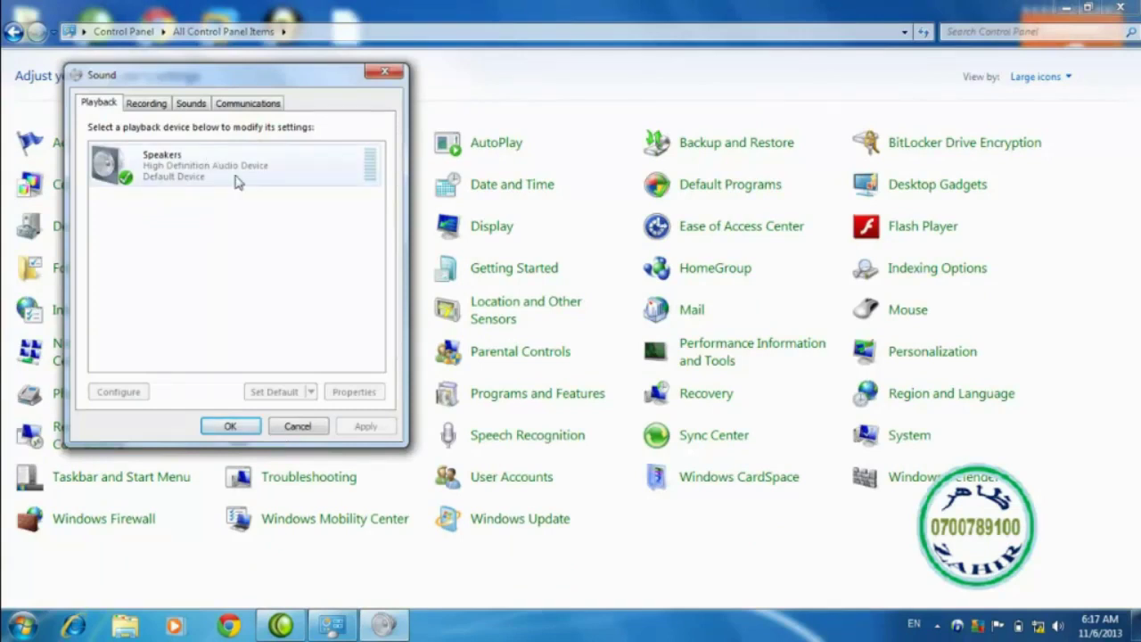
pyautogui.click(148, 104)
pyautogui.click(188, 104)
pyautogui.click(253, 104)
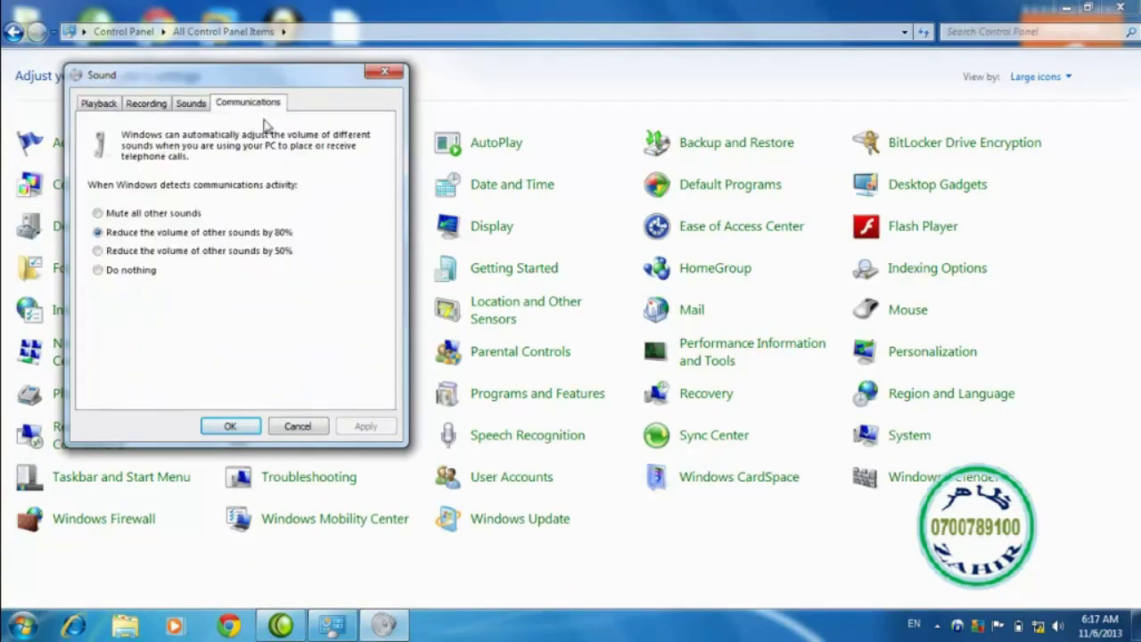
pyautogui.click(300, 426)
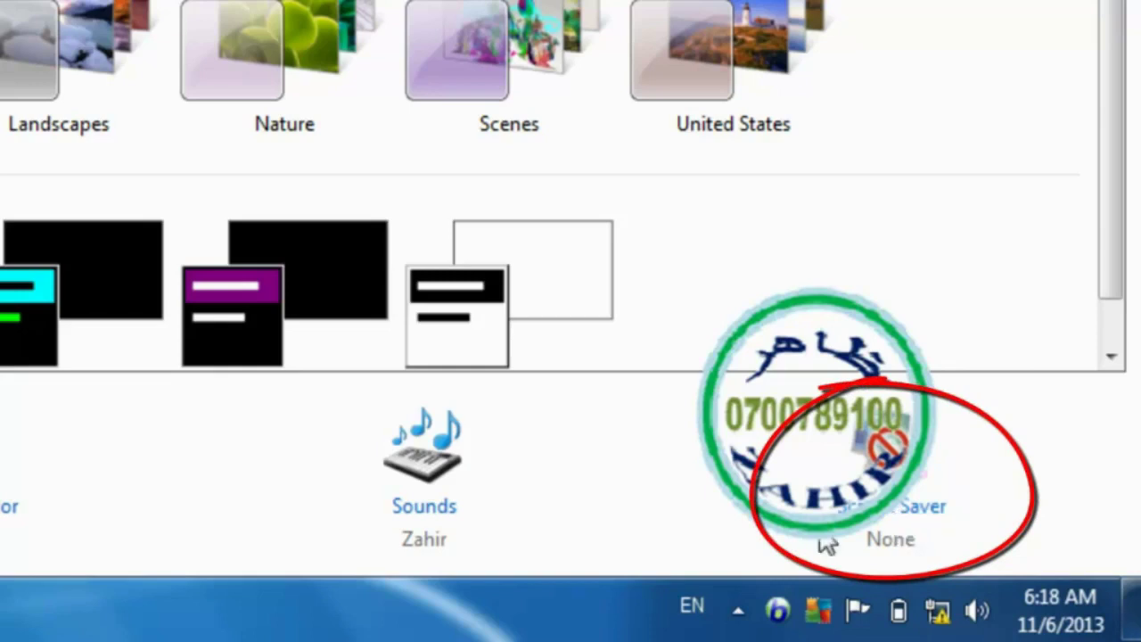
# Step: Open the Screen Saver settings from Personalization and view the available screen savers, keeping (None) selected
pyautogui.click(903, 506)
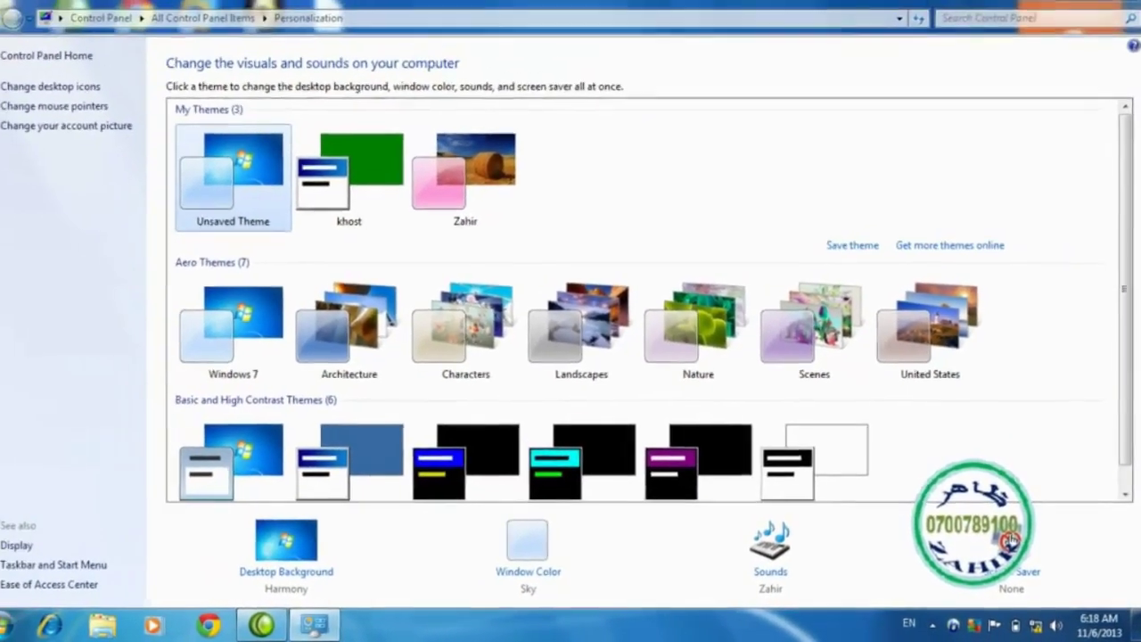
pyautogui.click(1001, 533)
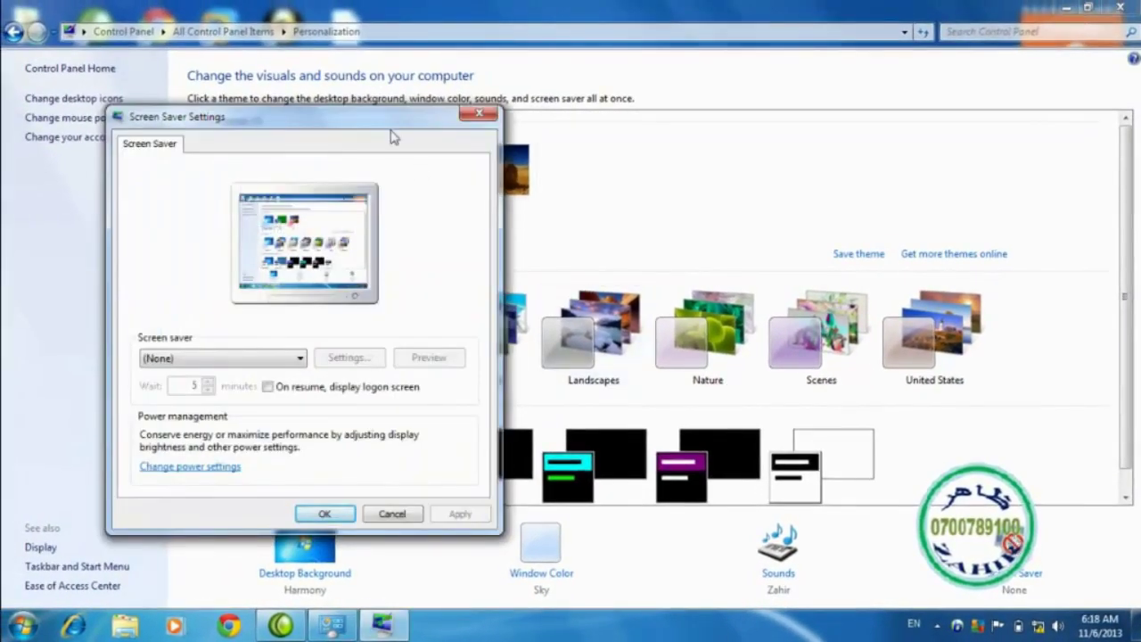
pyautogui.moveTo(389, 122); pyautogui.dragTo(625, 87)
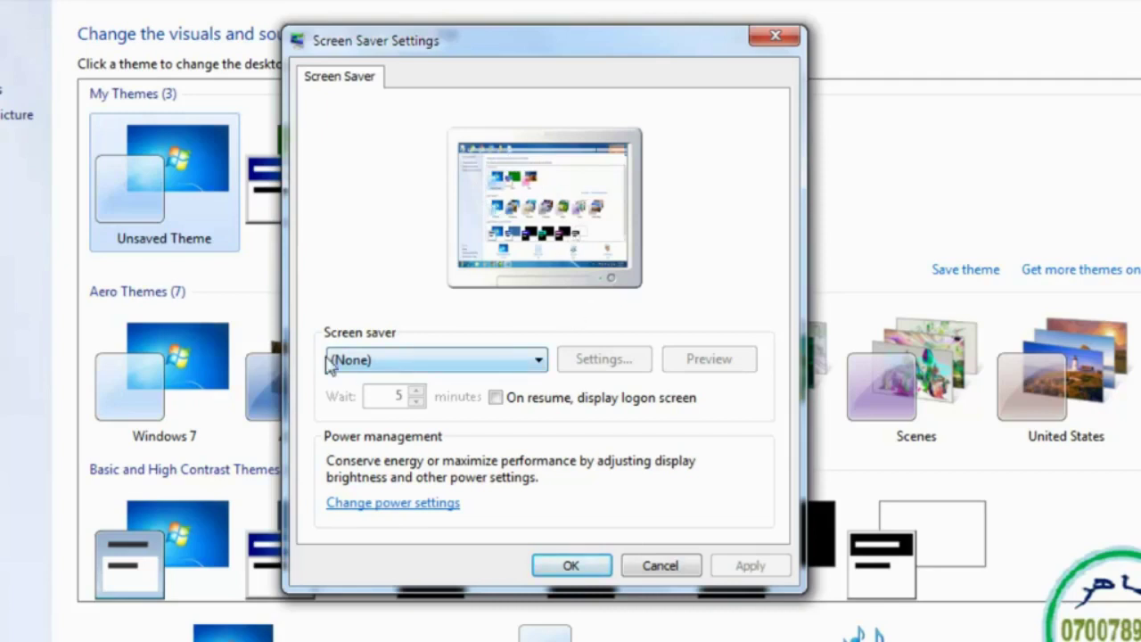
pyautogui.click(533, 366)
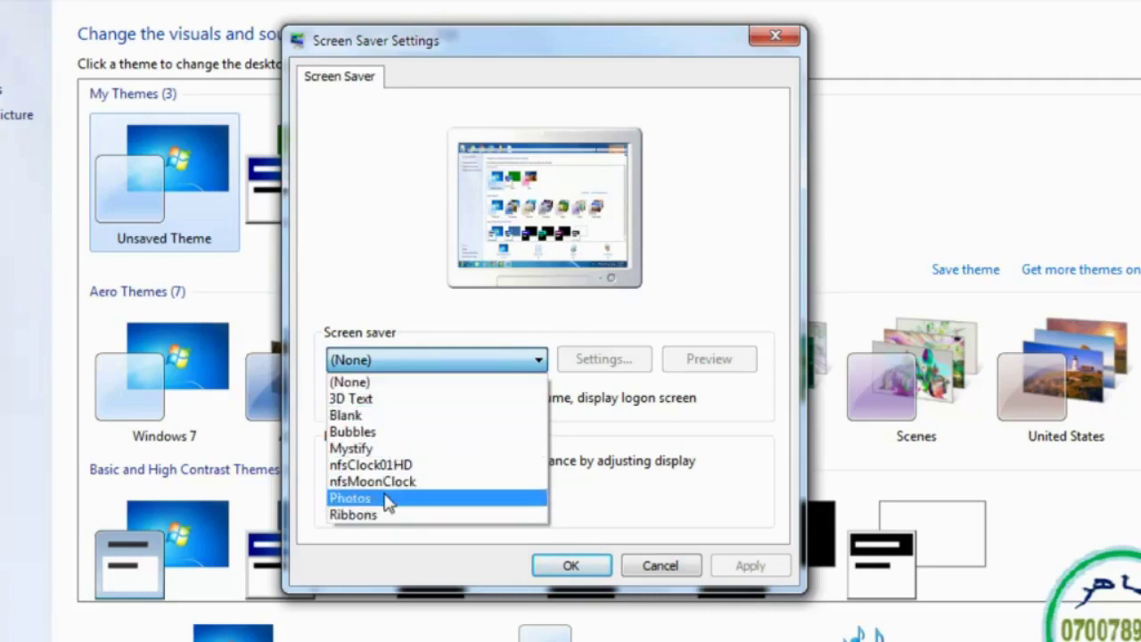
pyautogui.click(459, 384)
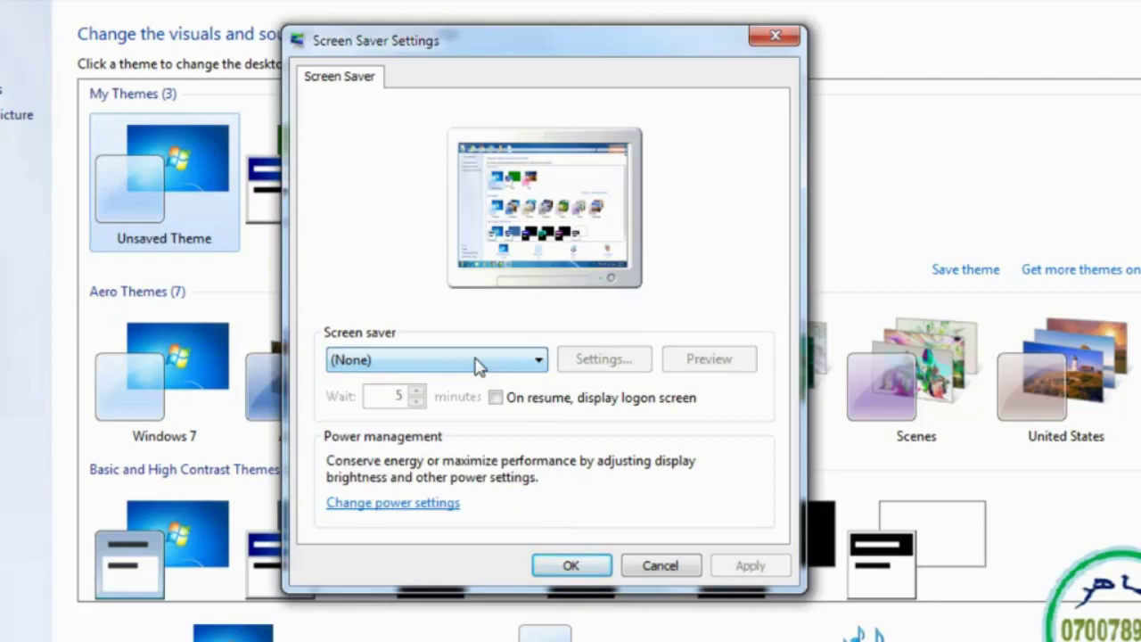
# Step: Select the 3D Text screen saver and preview it in full screen
pyautogui.click(493, 362)
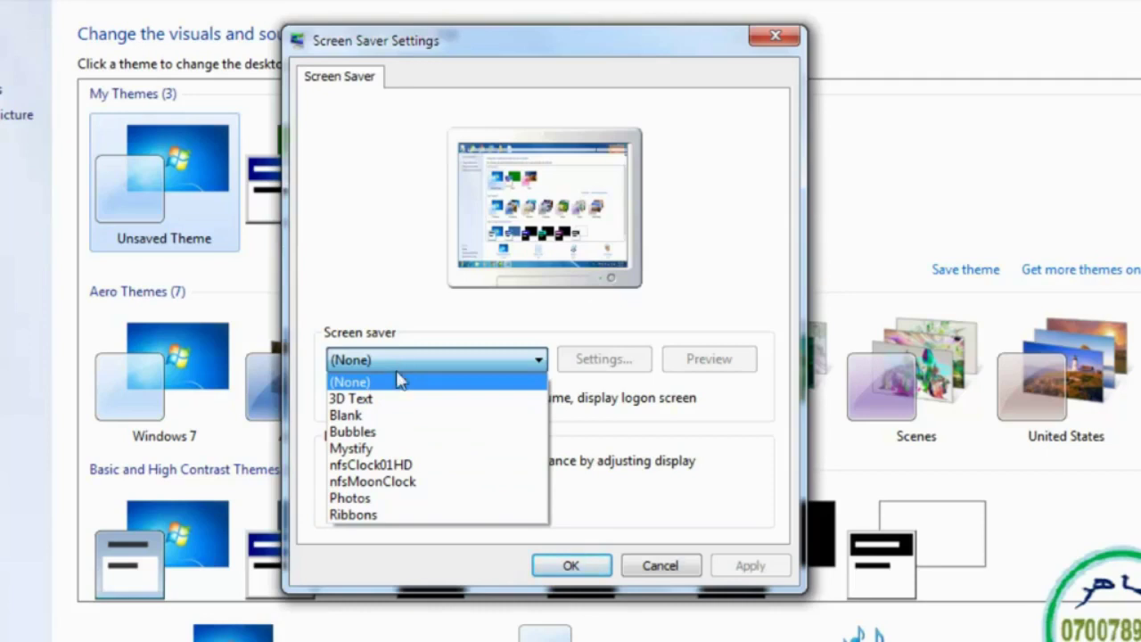
pyautogui.click(375, 408)
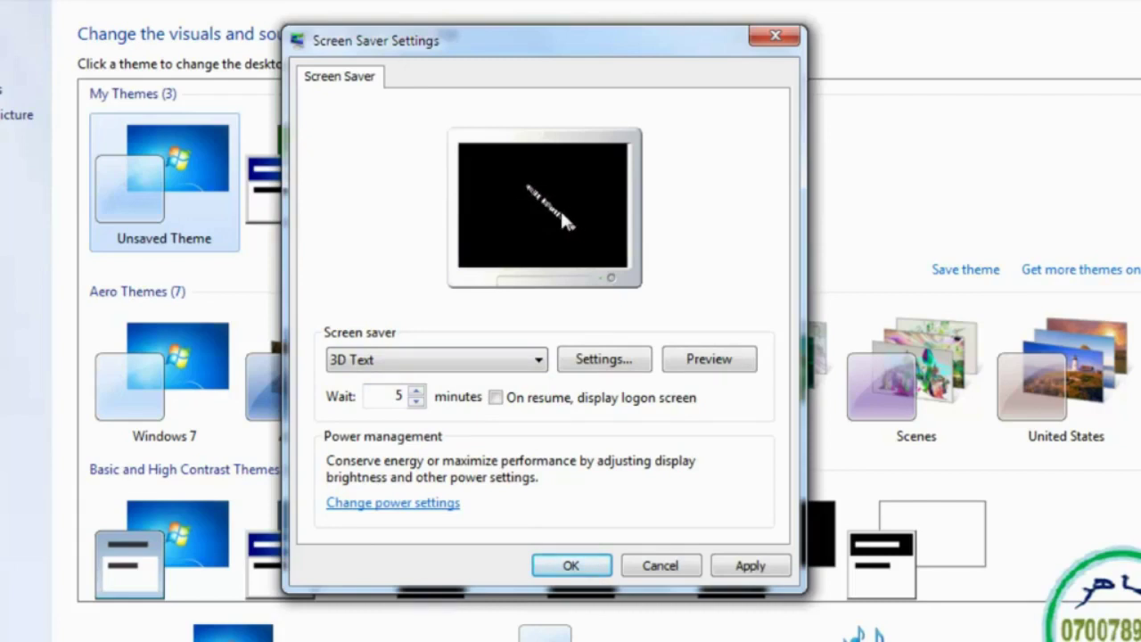
pyautogui.click(709, 360)
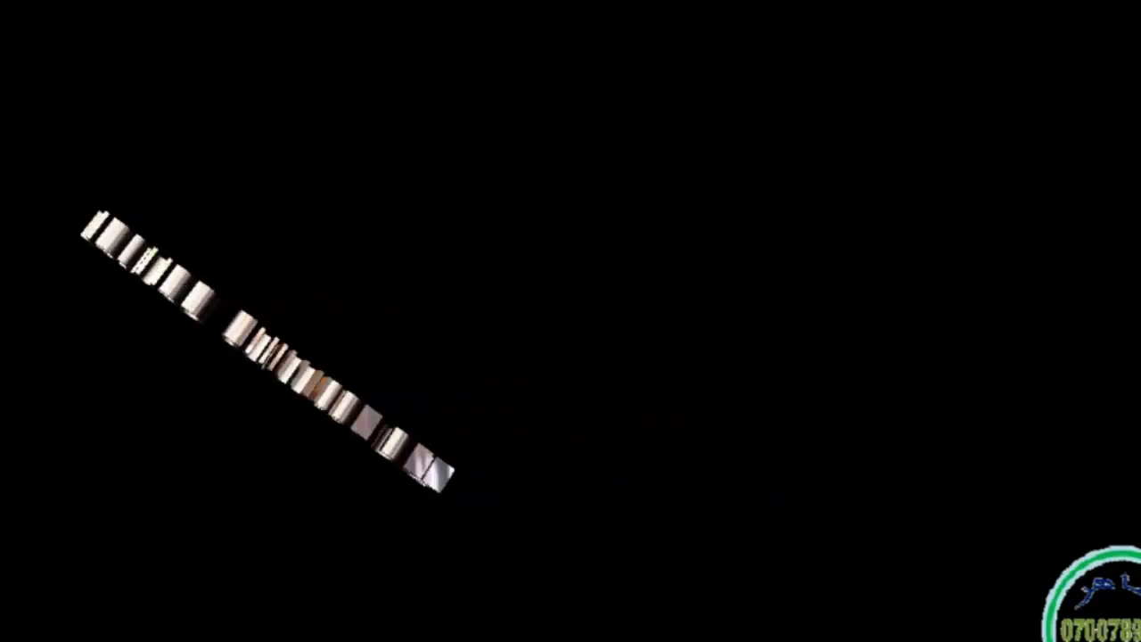
pyautogui.moveTo(716, 335)
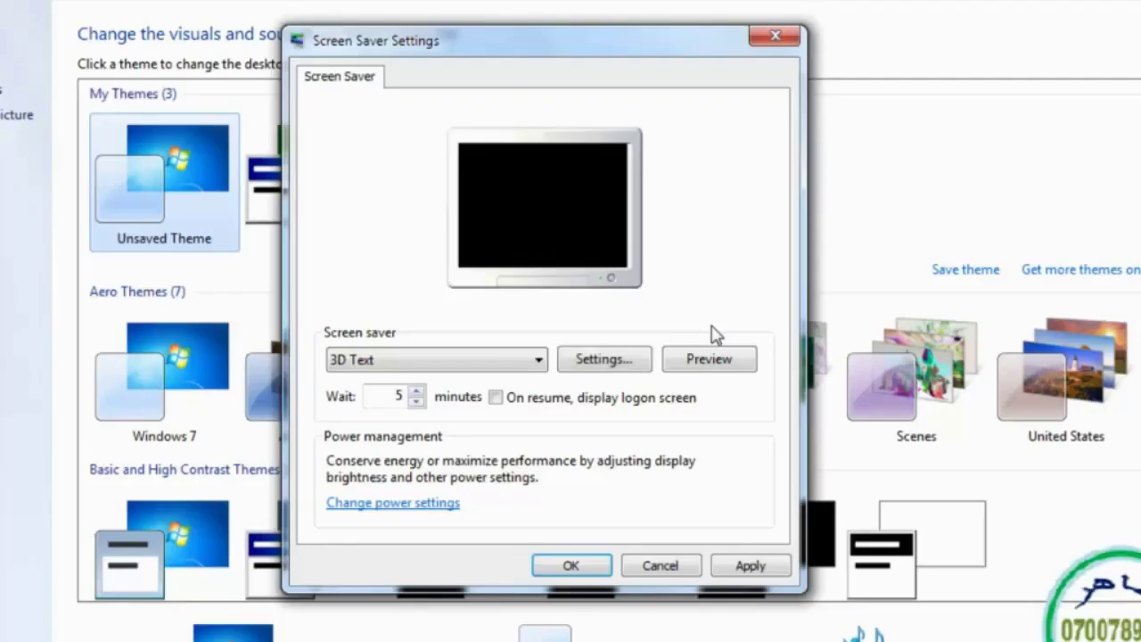
# Step: Set the 3D Text screen saver to display the time, and preview it with the change applied
pyautogui.click(602, 365)
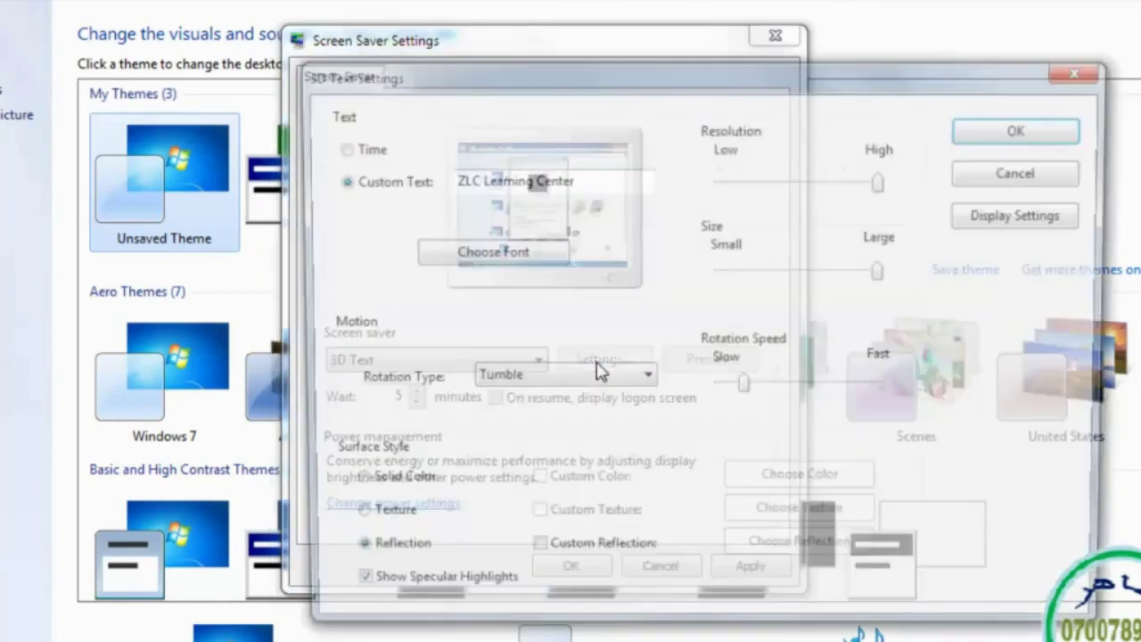
pyautogui.moveTo(584, 103); pyautogui.dragTo(489, 90)
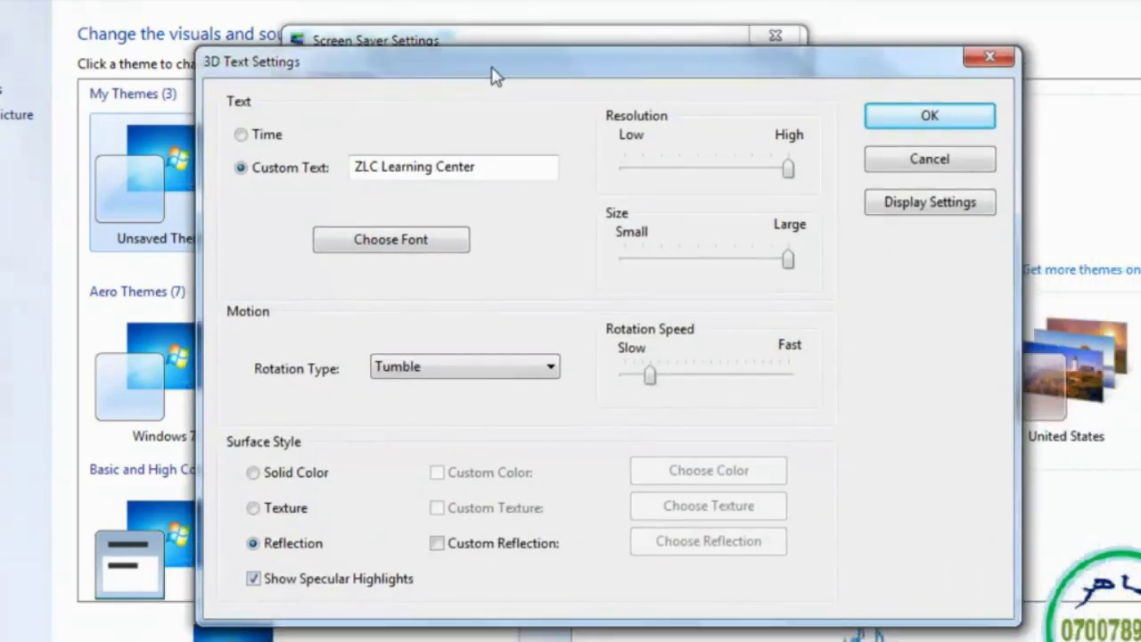
pyautogui.click(243, 135)
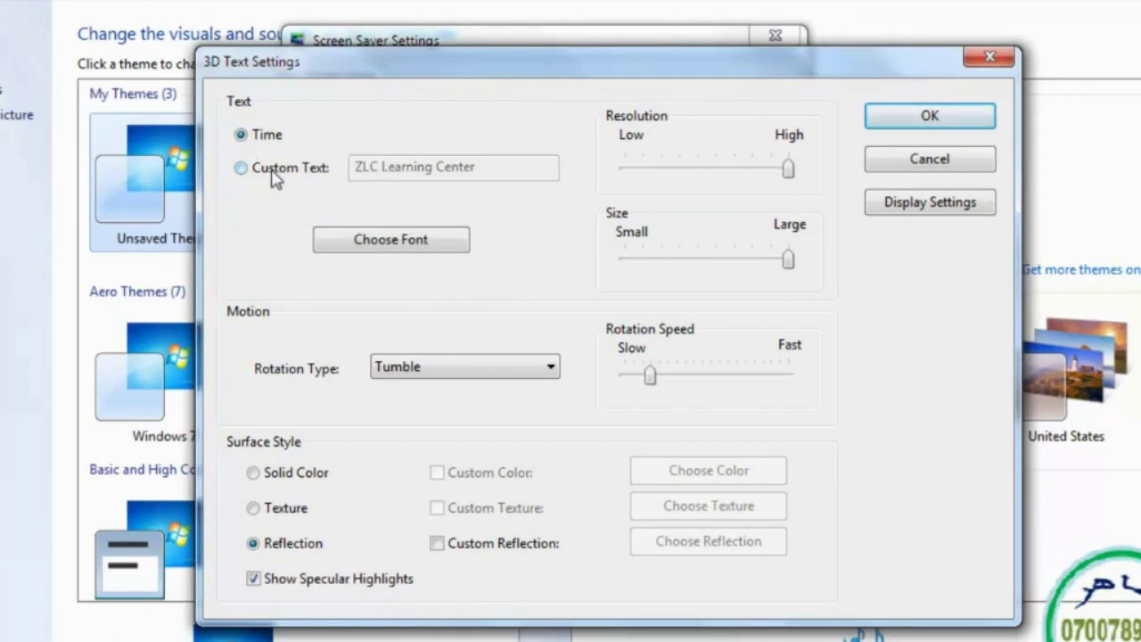
pyautogui.click(274, 178)
pyautogui.click(264, 141)
pyautogui.click(928, 117)
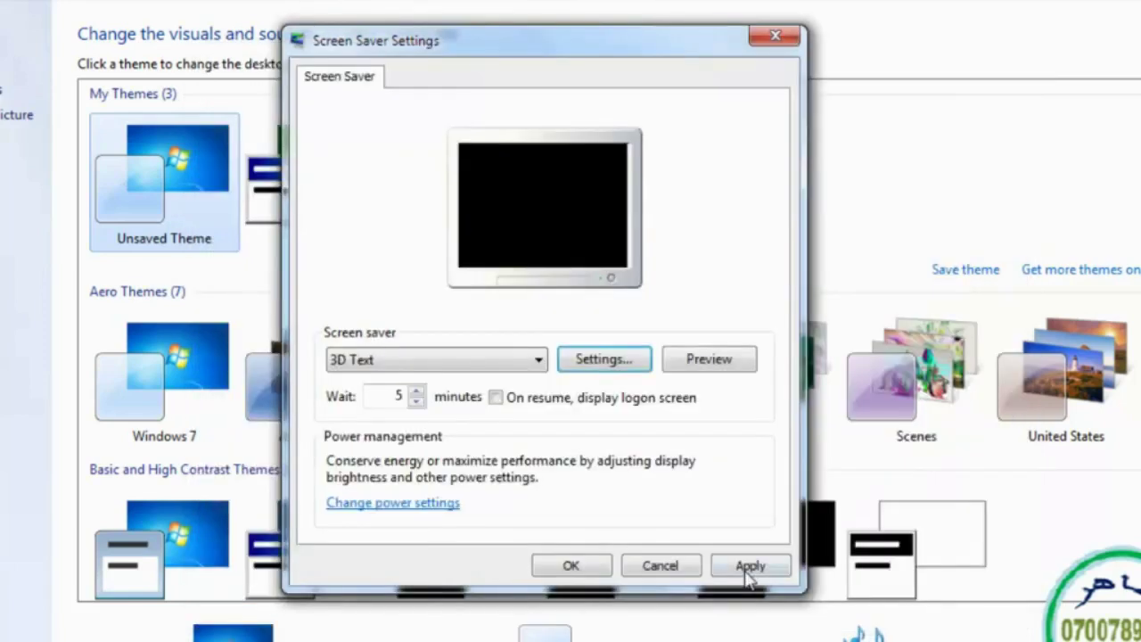
pyautogui.click(747, 567)
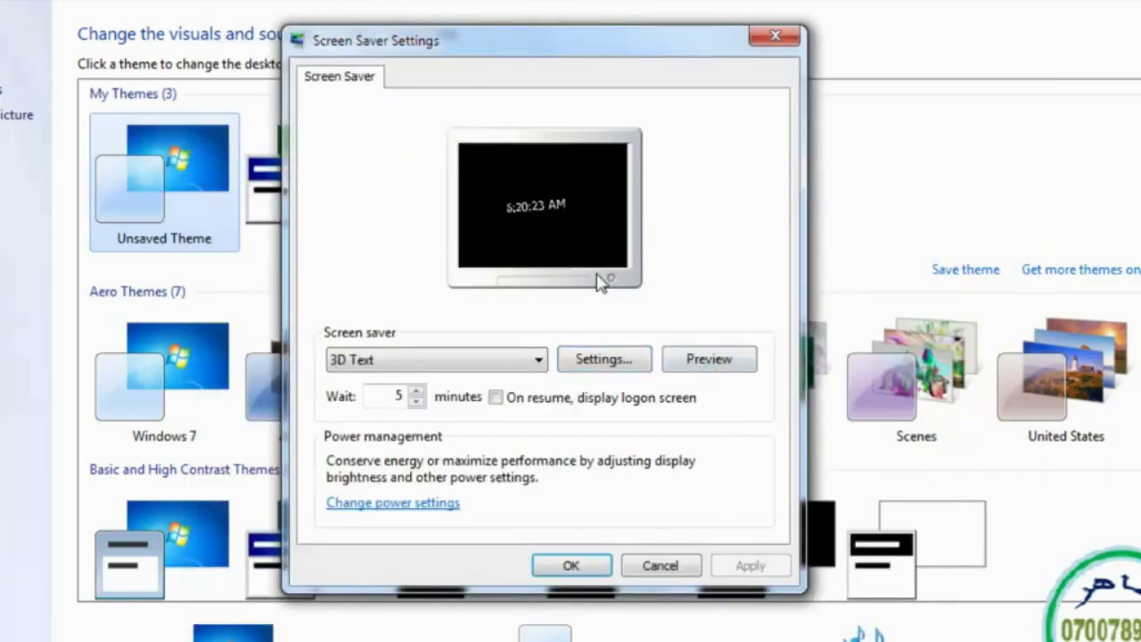
pyautogui.click(693, 359)
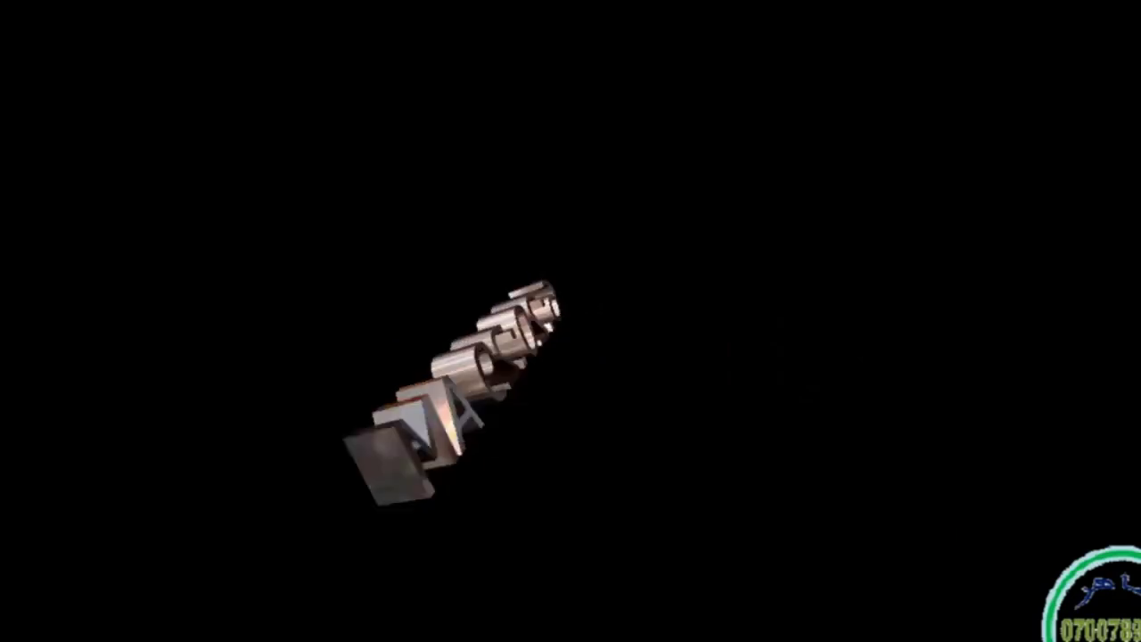
pyautogui.moveTo(331, 262)
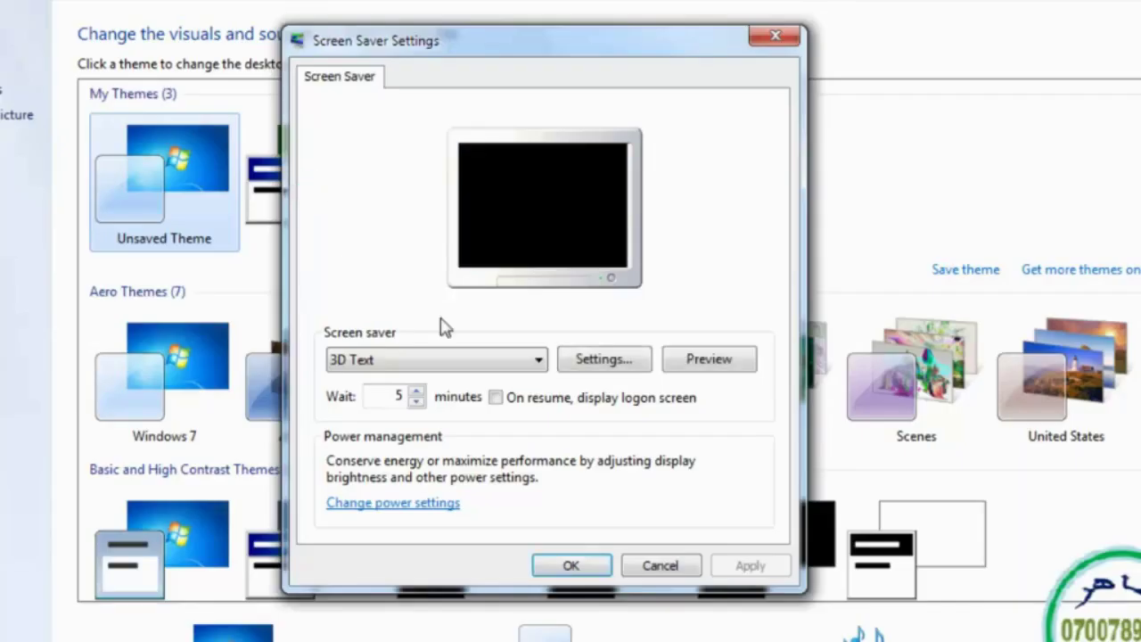
# Step: Switch the 3D Text screen saver to custom text and replace the text with Afghanistan
pyautogui.click(595, 361)
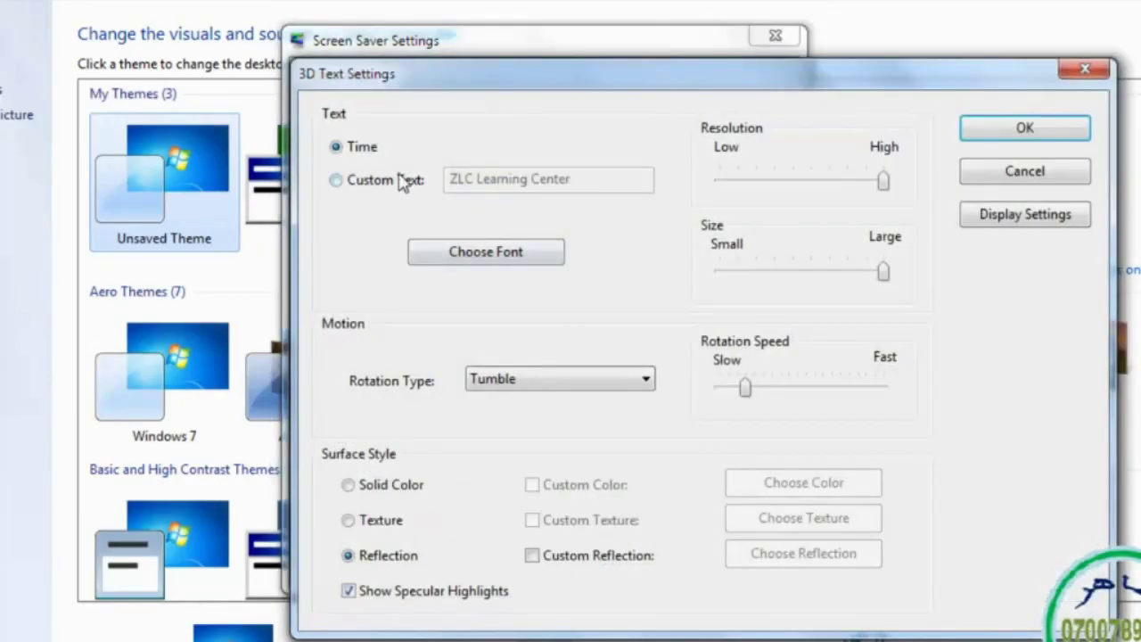
pyautogui.click(337, 182)
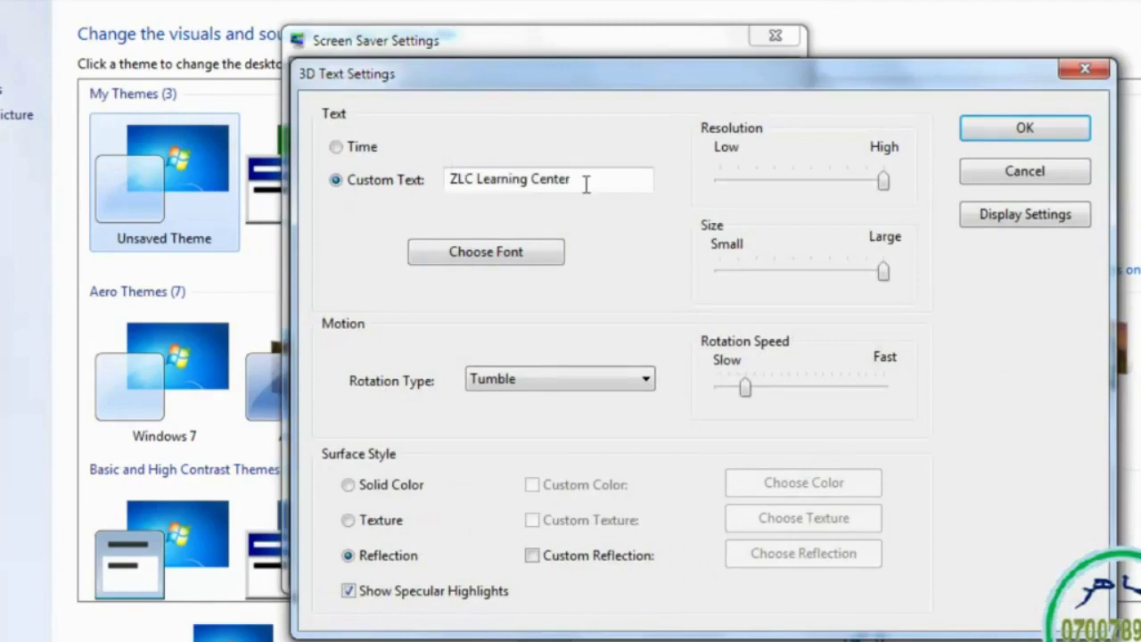
pyautogui.moveTo(583, 180); pyautogui.dragTo(441, 176)
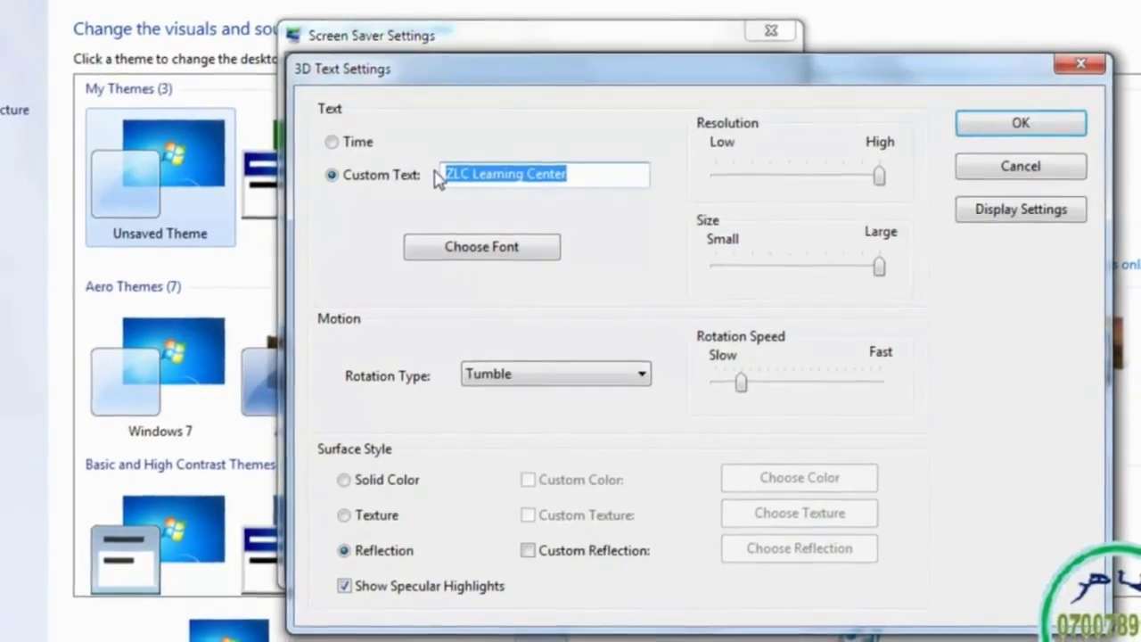
pyautogui.write('Afghanistan')
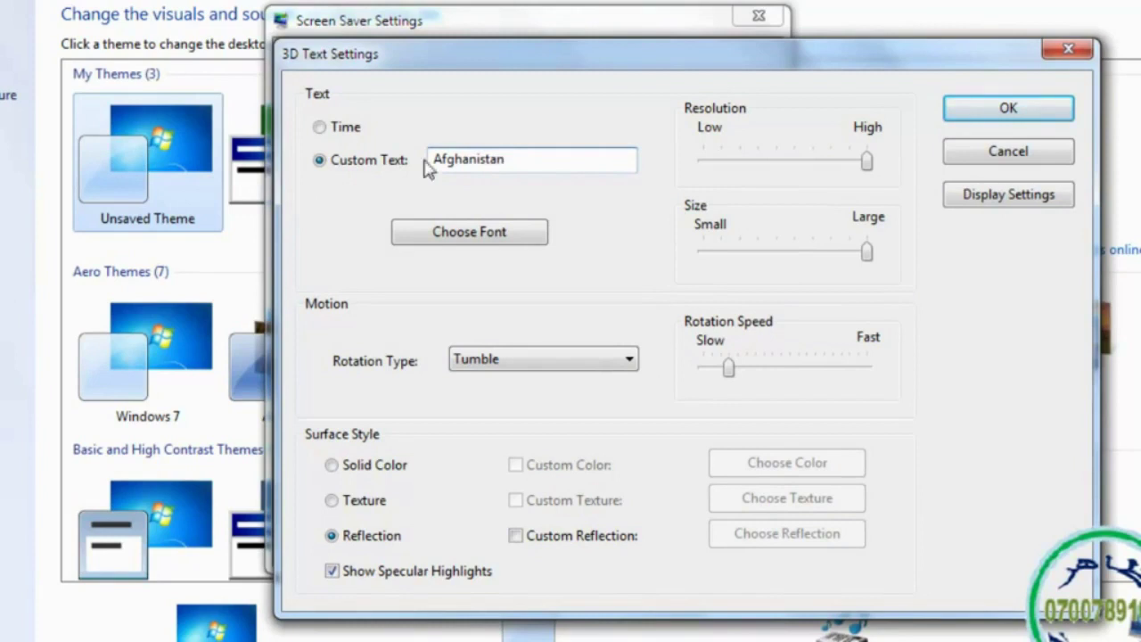
# Step: Compare several fonts for the custom text and apply Trebuchet MS in Bold Italic
pyautogui.click(475, 238)
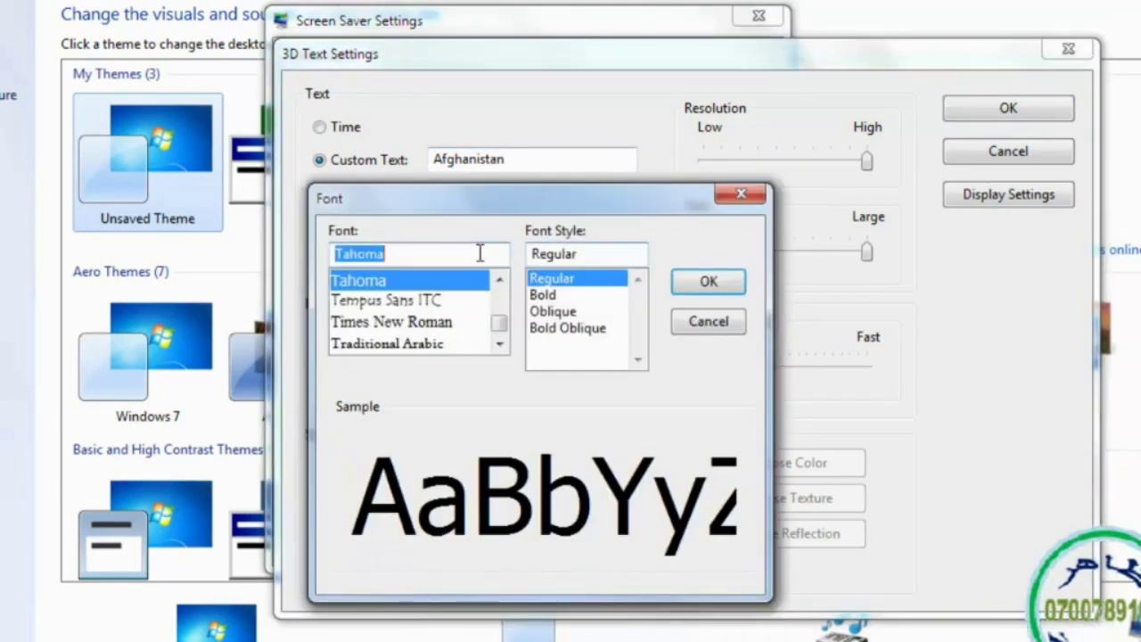
pyautogui.click(553, 310)
pyautogui.click(558, 329)
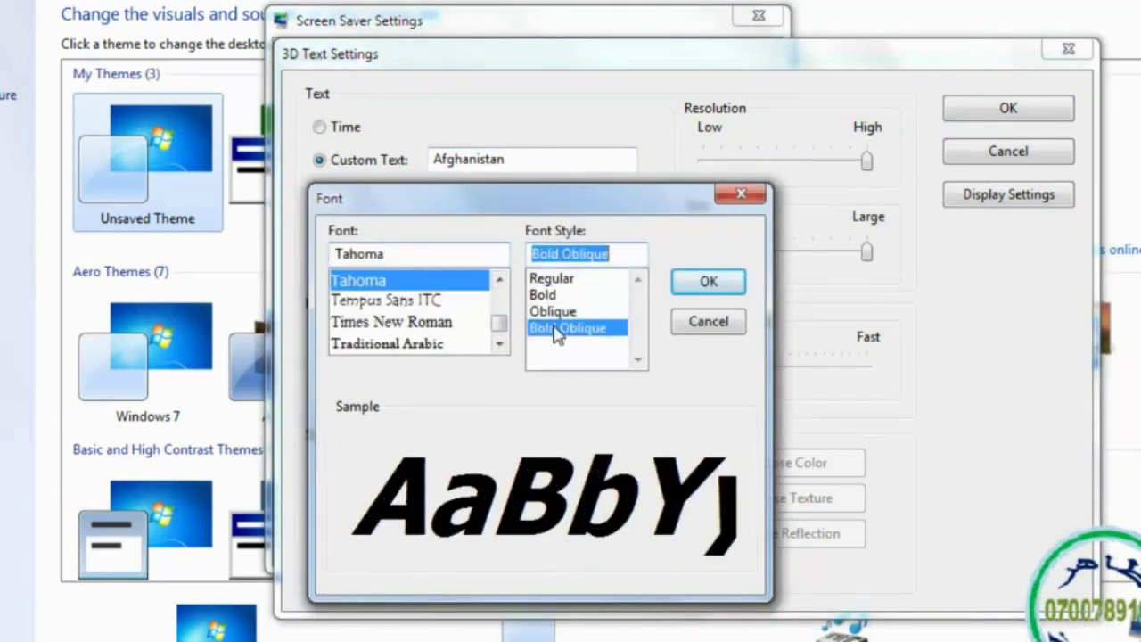
pyautogui.click(367, 301)
pyautogui.click(385, 325)
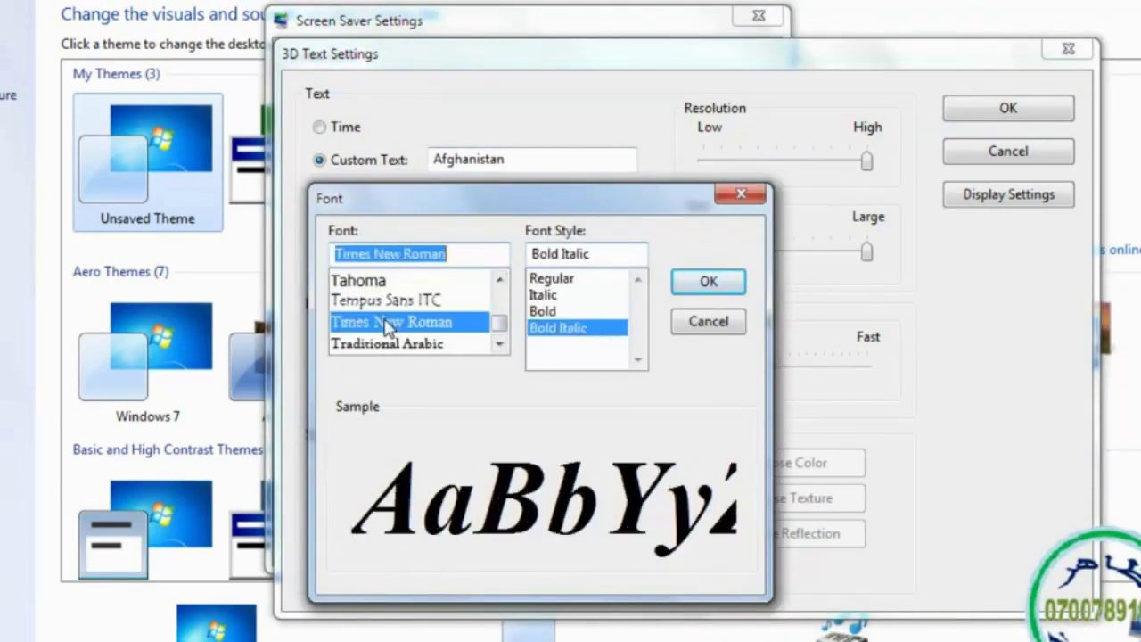
pyautogui.click(403, 344)
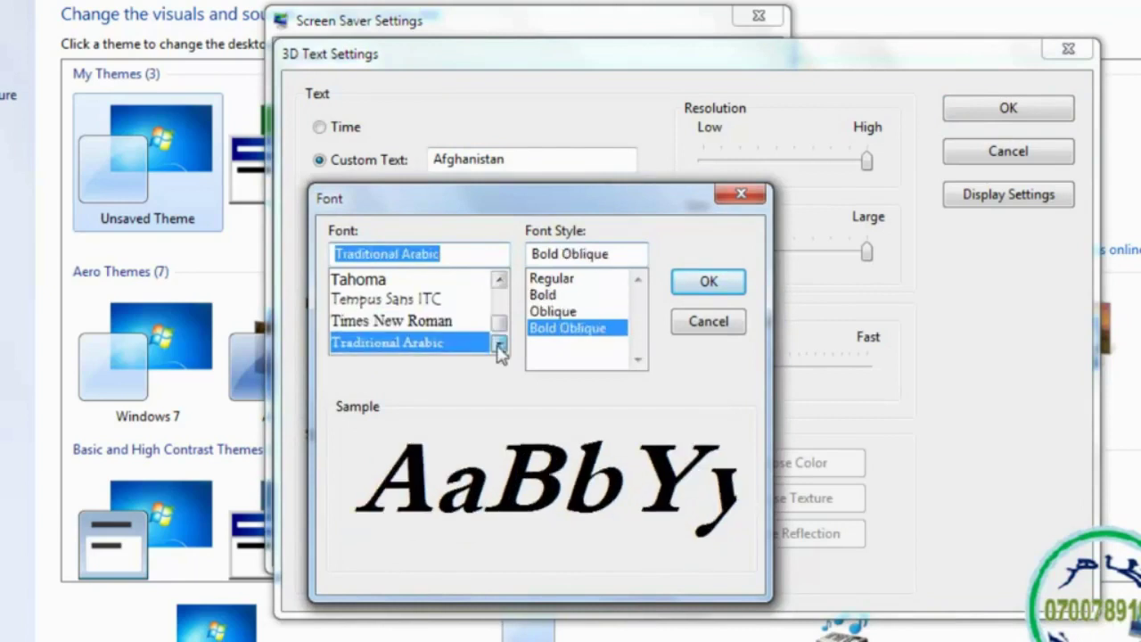
pyautogui.scroll(-1, 500, 352)
pyautogui.click(397, 304)
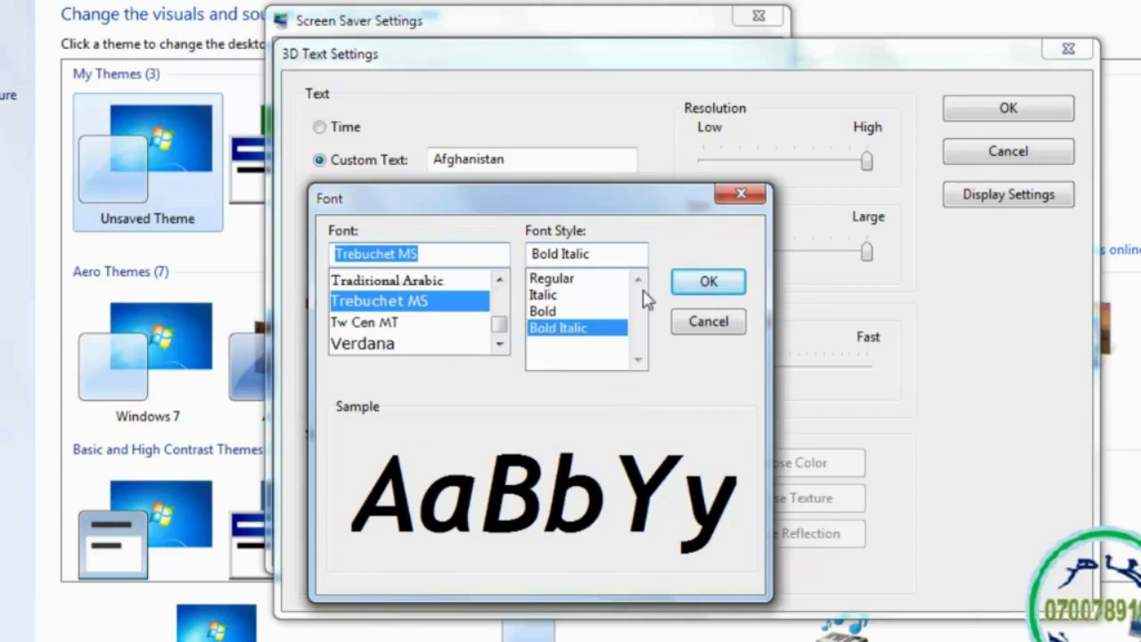
pyautogui.click(708, 281)
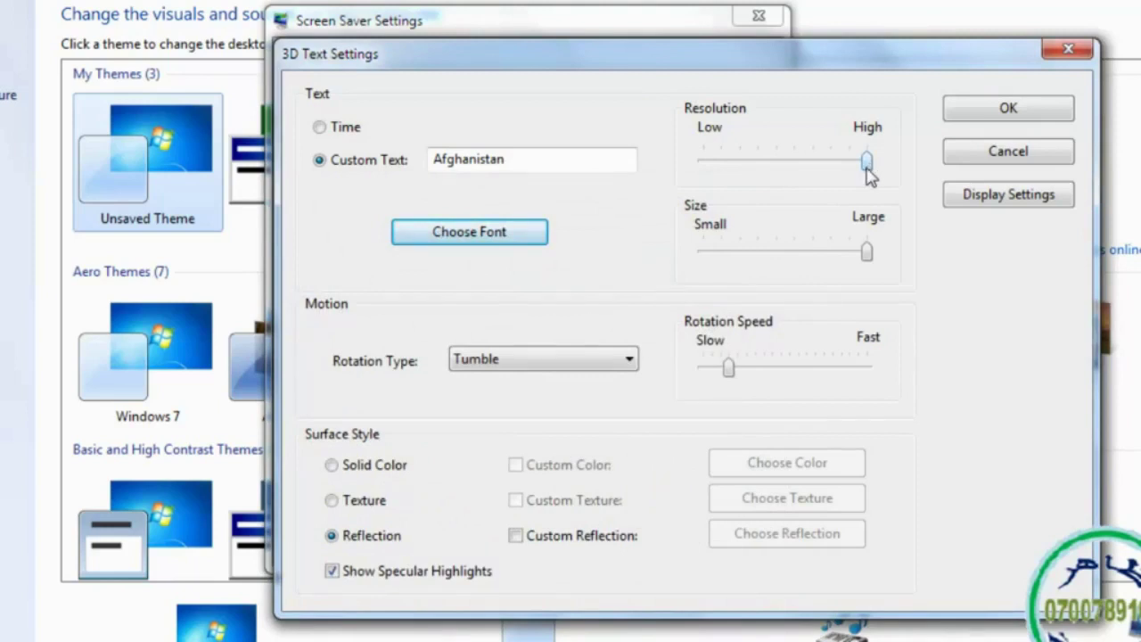
# Step: Set the 3D text's resolution to High and its size to Large
pyautogui.click(867, 163)
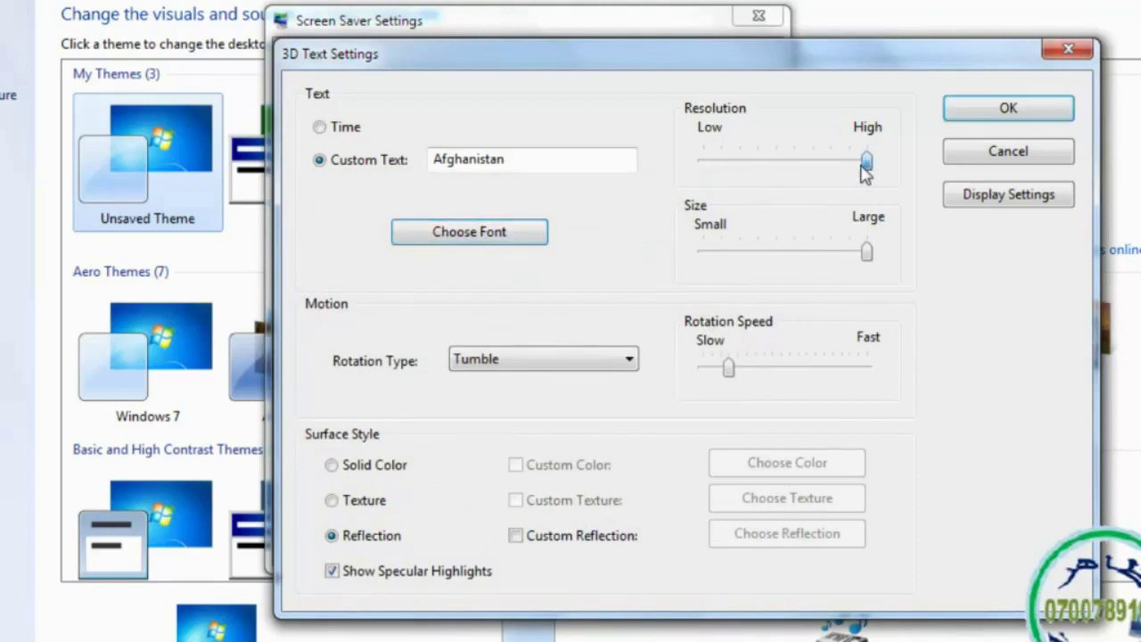
pyautogui.moveTo(867, 164)
pyautogui.mouseDown()
pyautogui.moveTo(724, 161)
pyautogui.moveTo(887, 160)
pyautogui.mouseUp()
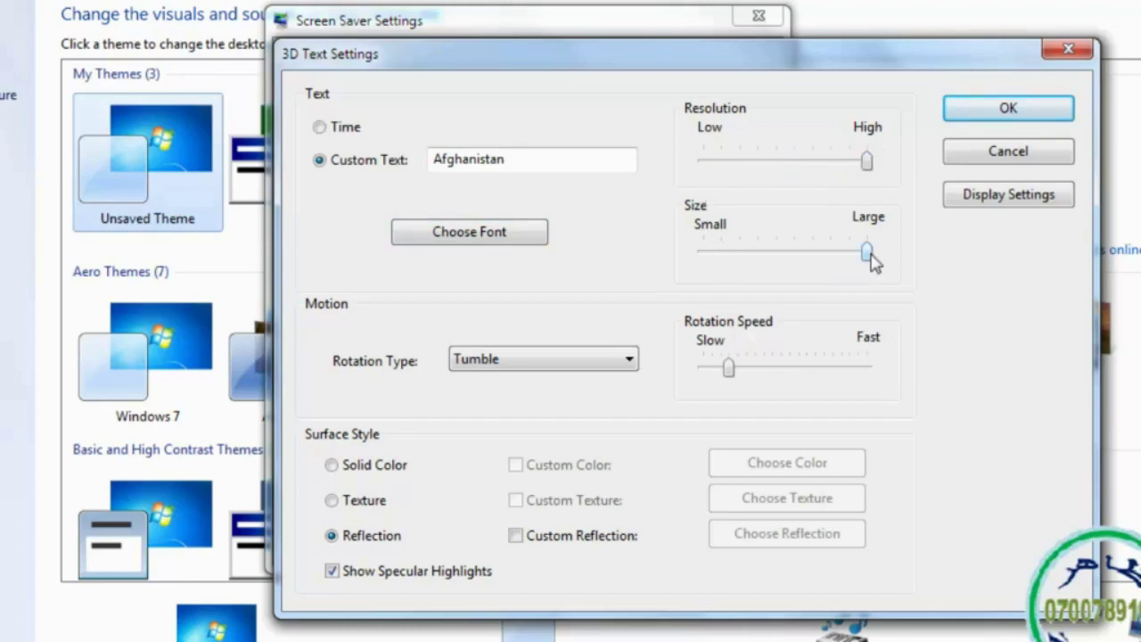
pyautogui.moveTo(870, 256); pyautogui.dragTo(881, 277)
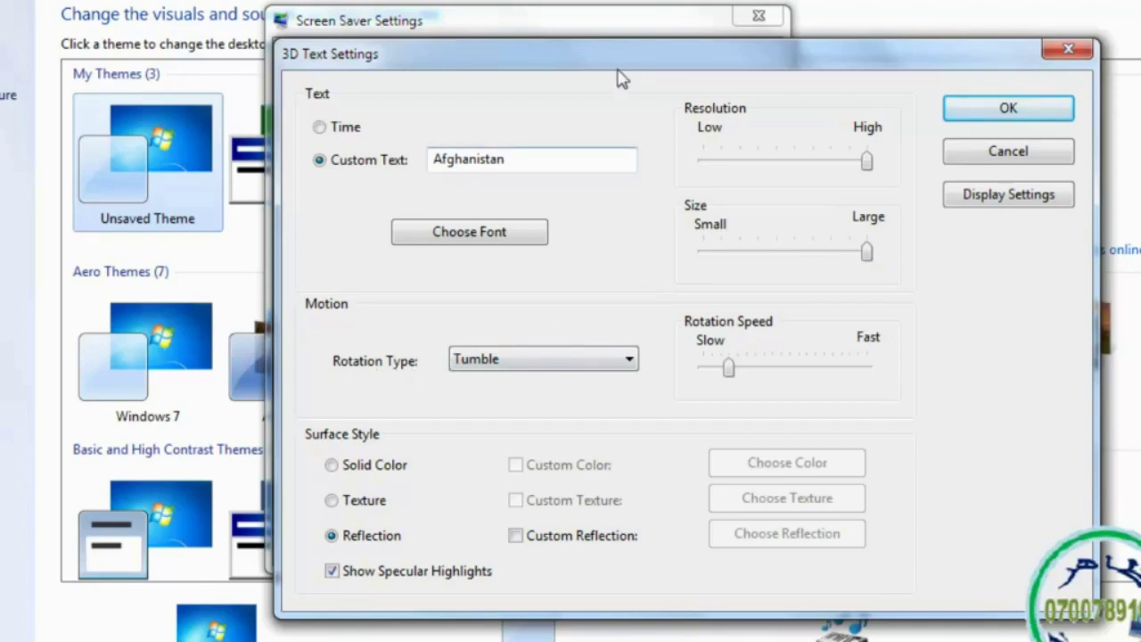
# Step: Try the Wobble and Spin rotation types, settle on See-saw, and set the rotation speed close to Slow
pyautogui.moveTo(615, 73); pyautogui.dragTo(432, 201)
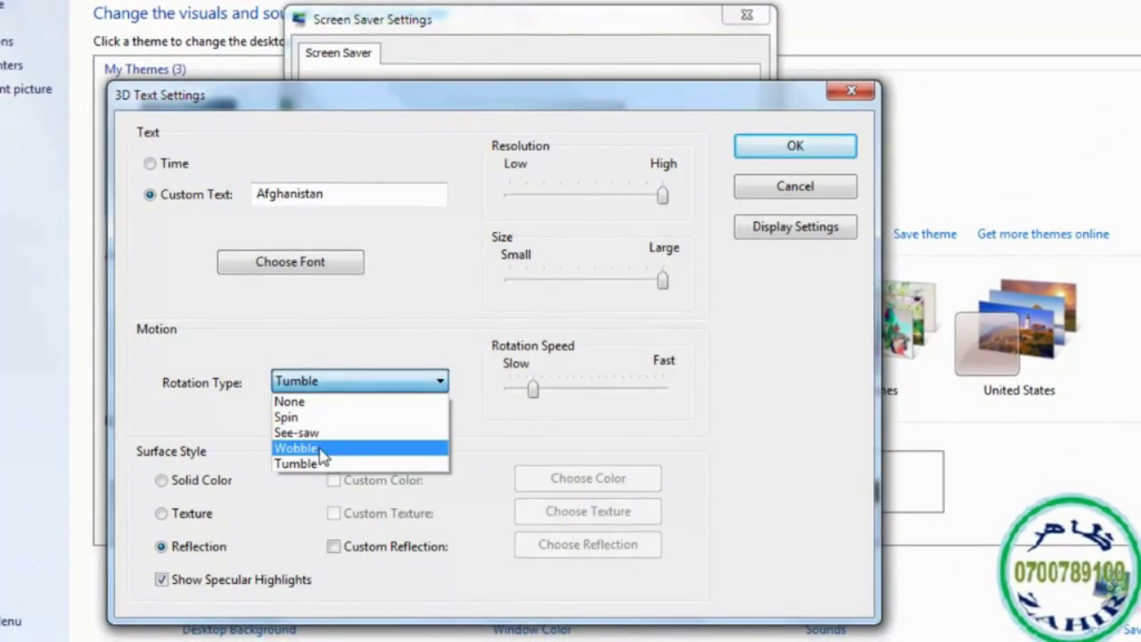
pyautogui.click(323, 448)
pyautogui.click(428, 382)
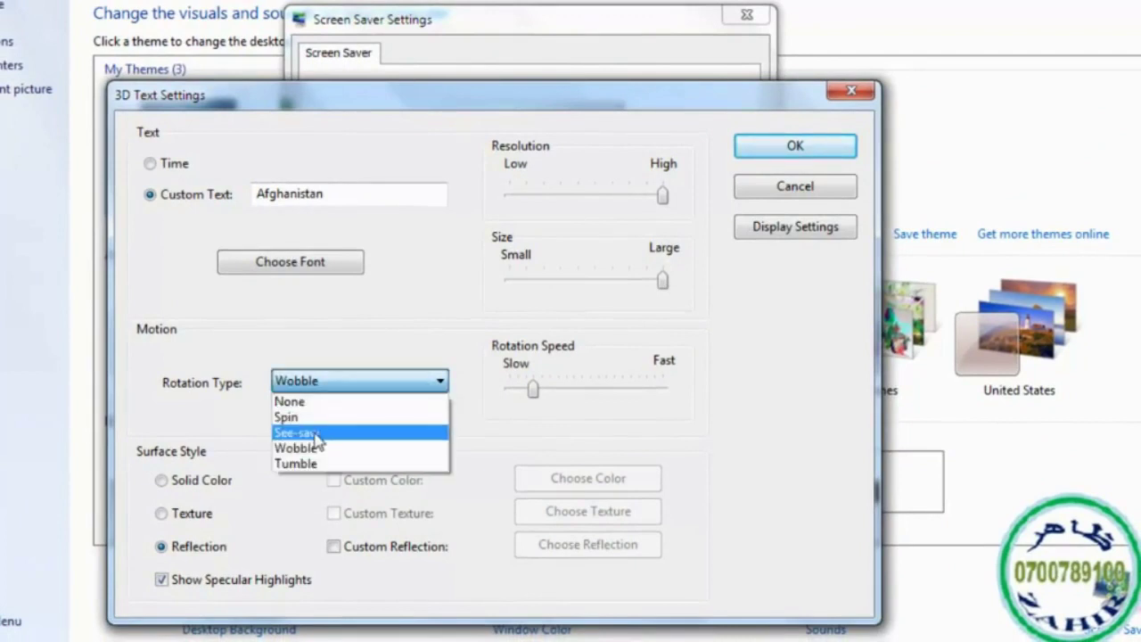
pyautogui.click(317, 434)
pyautogui.click(377, 383)
pyautogui.click(293, 419)
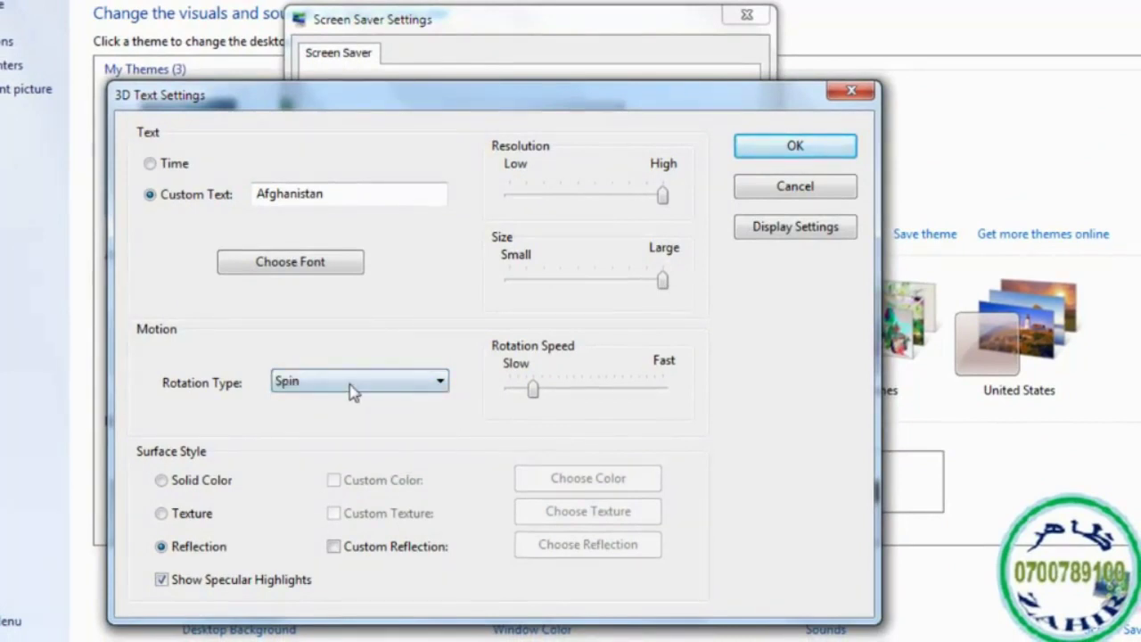
pyautogui.click(348, 385)
pyautogui.click(304, 433)
pyautogui.moveTo(670, 387); pyautogui.dragTo(530, 389)
# Step: Set the surface style to Solid Color with a custom magenta color of hue 210, saturation 180 and luminance 110
pyautogui.click(163, 482)
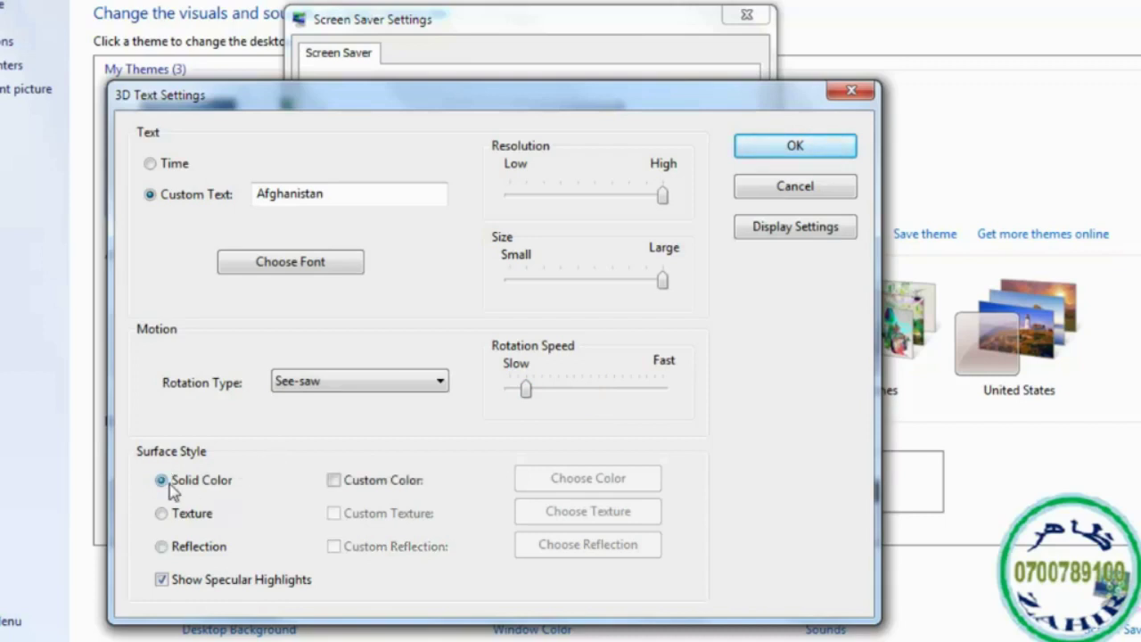
pyautogui.click(333, 482)
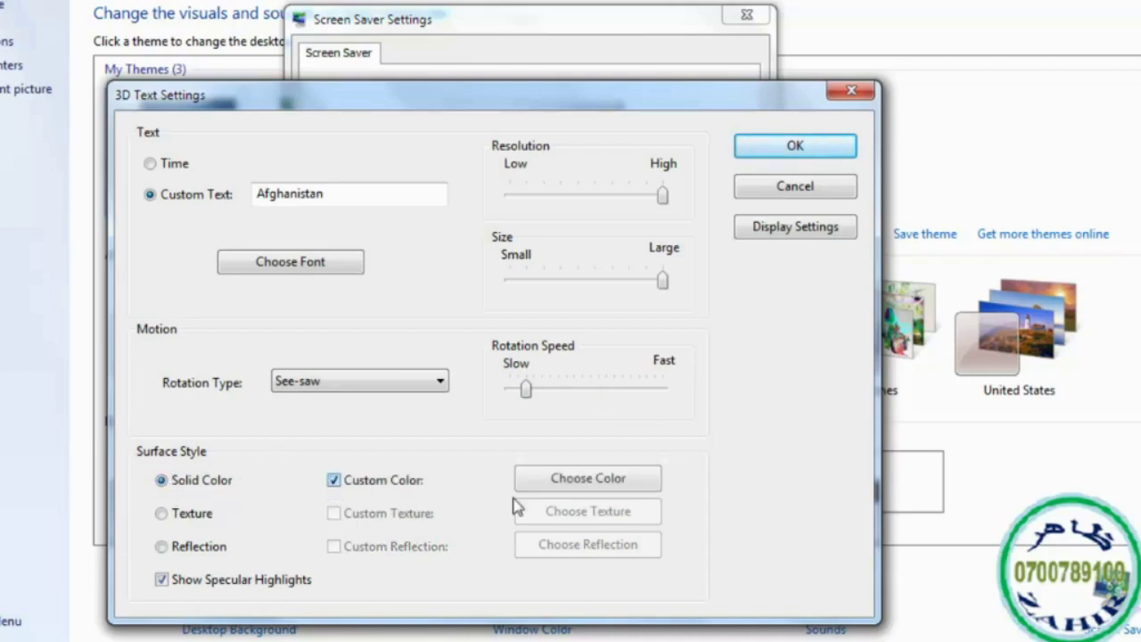
pyautogui.click(575, 482)
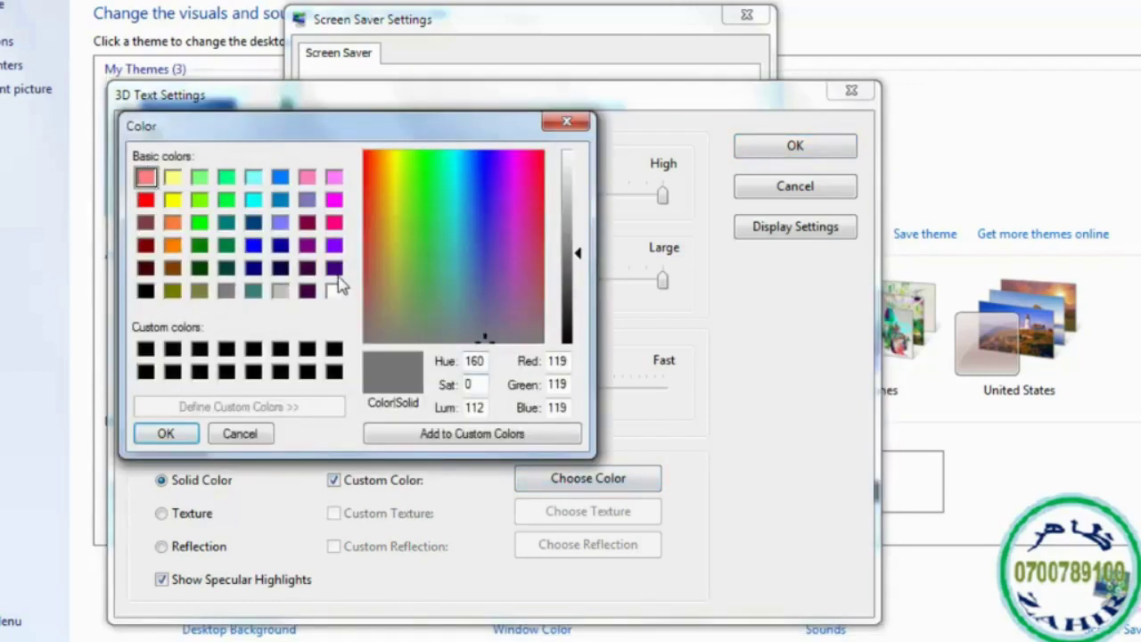
pyautogui.moveTo(501, 219); pyautogui.dragTo(522, 200)
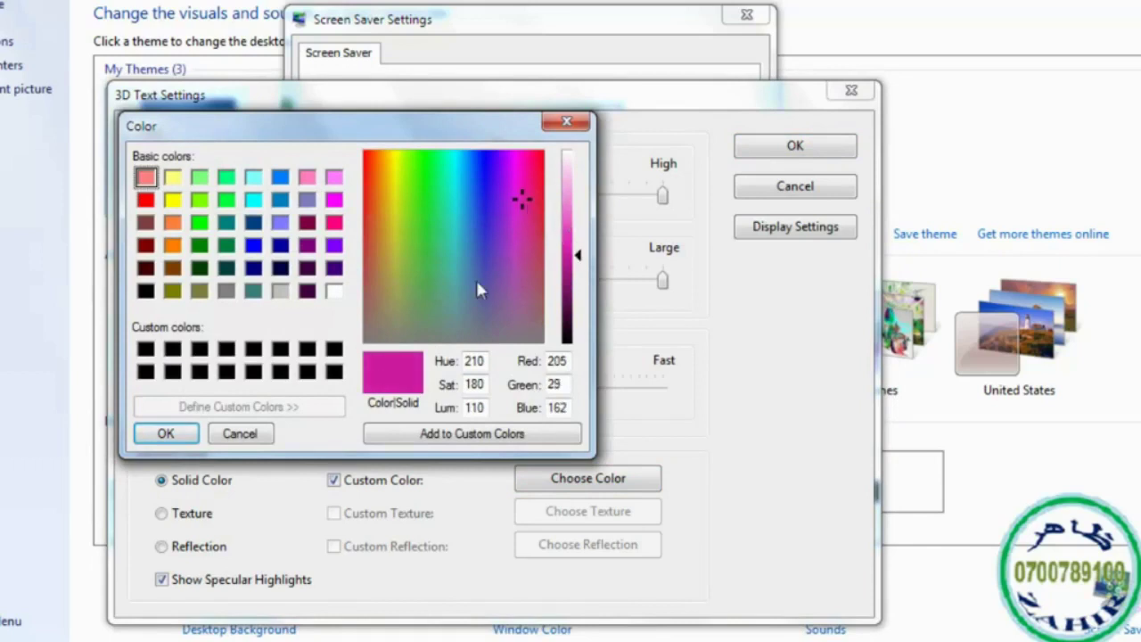
pyautogui.click(167, 437)
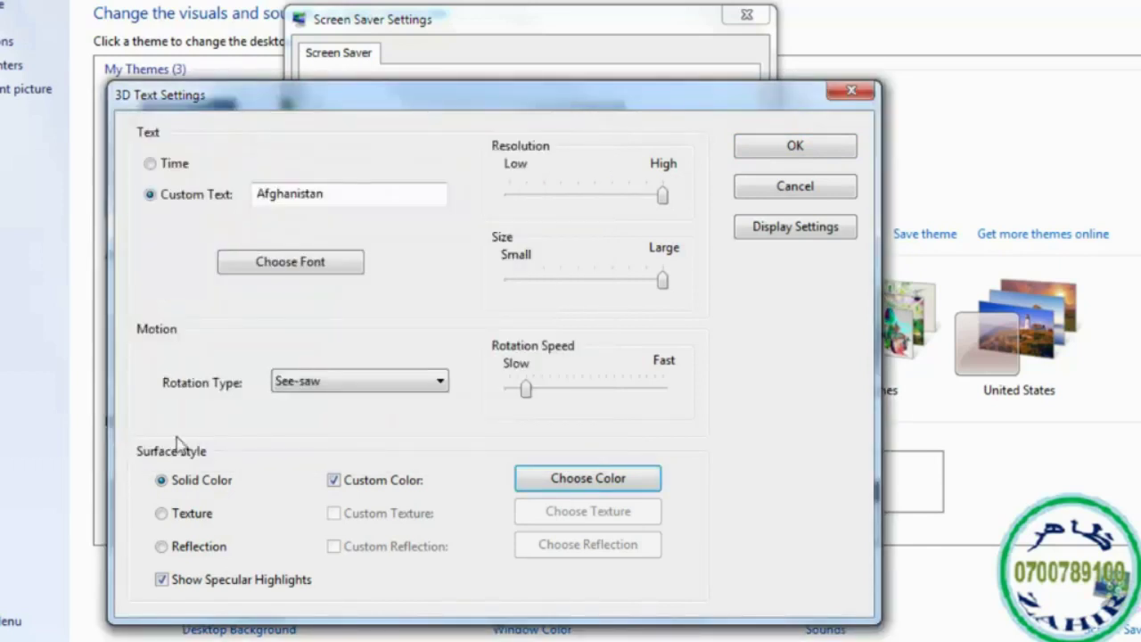
# Step: Try the Texture surface style with a custom texture, browsing the Pictures and Documents libraries for a bitmap without choosing one
pyautogui.click(161, 513)
pyautogui.click(350, 516)
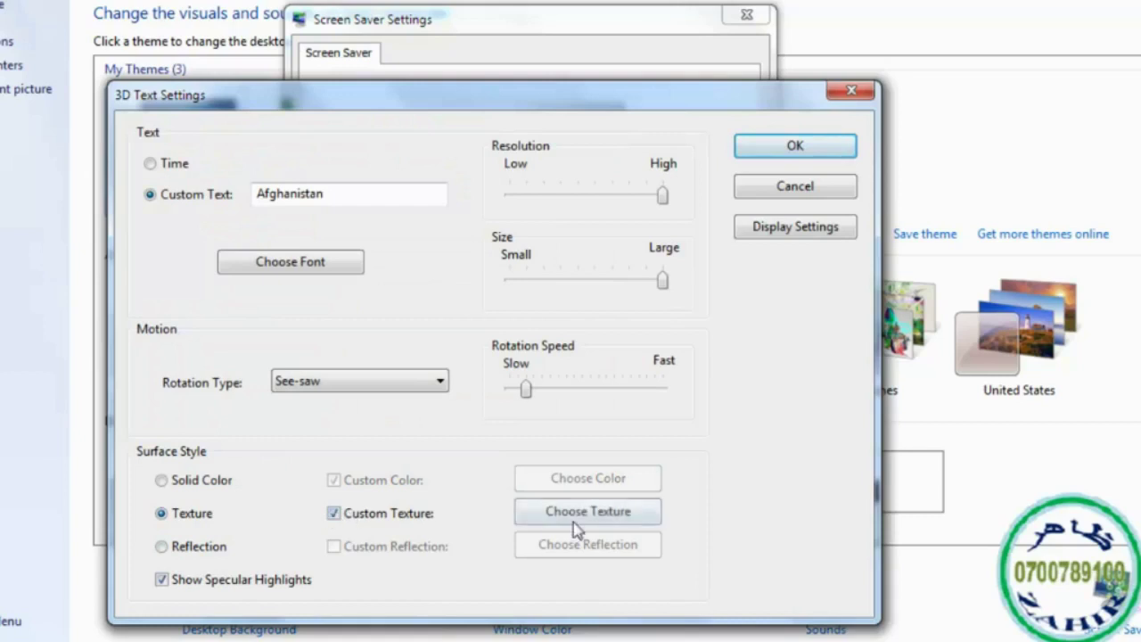
pyautogui.click(561, 512)
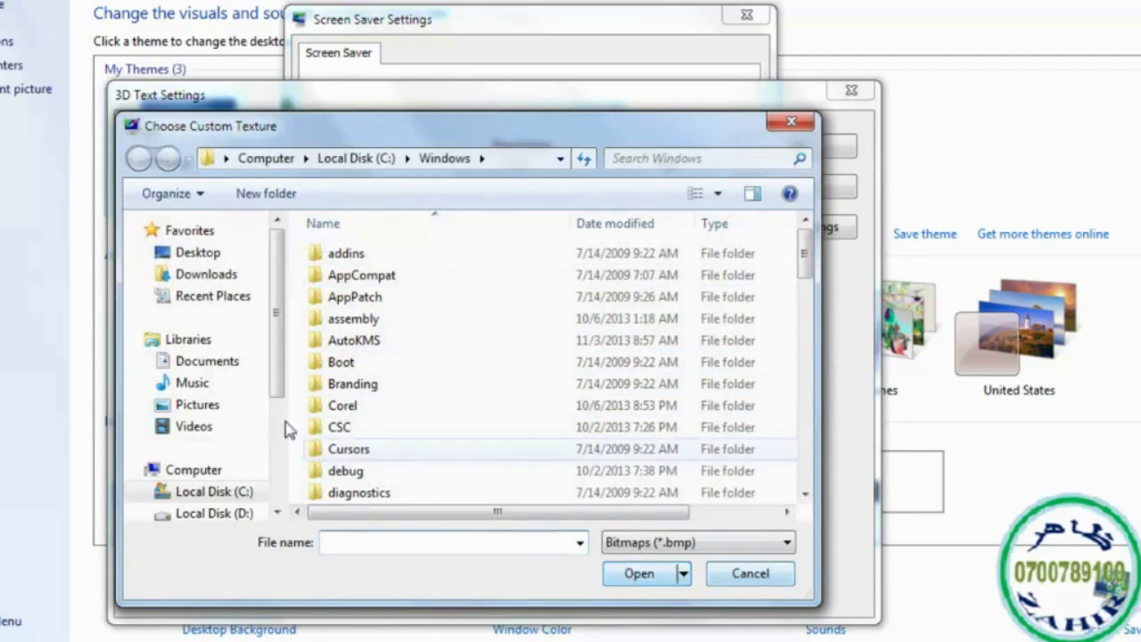
pyautogui.moveTo(279, 324); pyautogui.dragTo(206, 309)
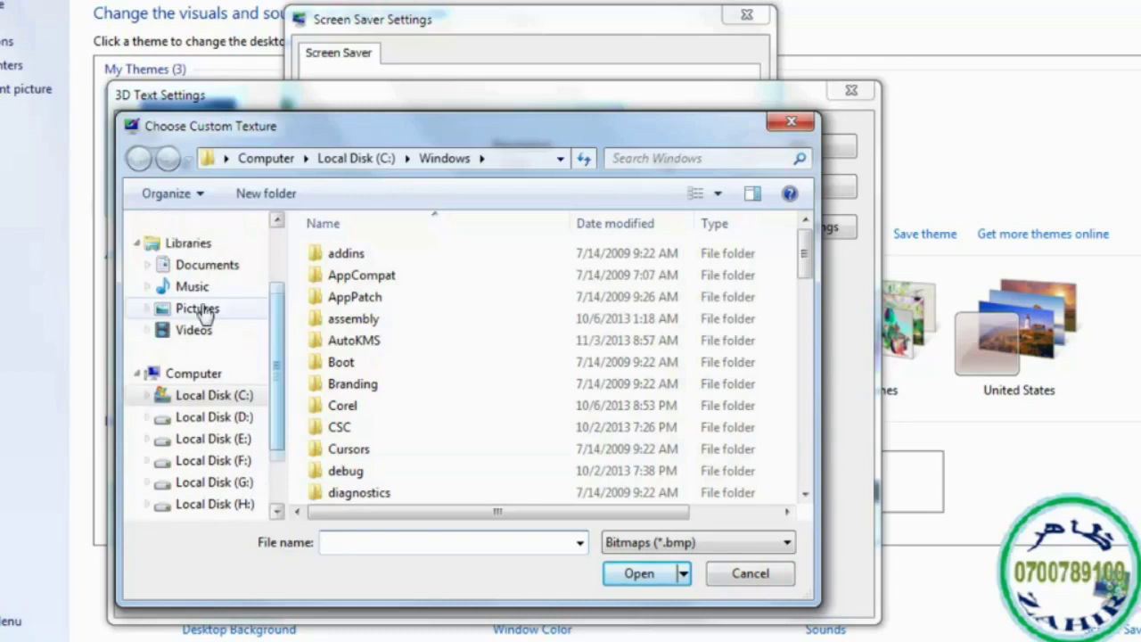
pyautogui.click(204, 309)
pyautogui.doubleClick(379, 370)
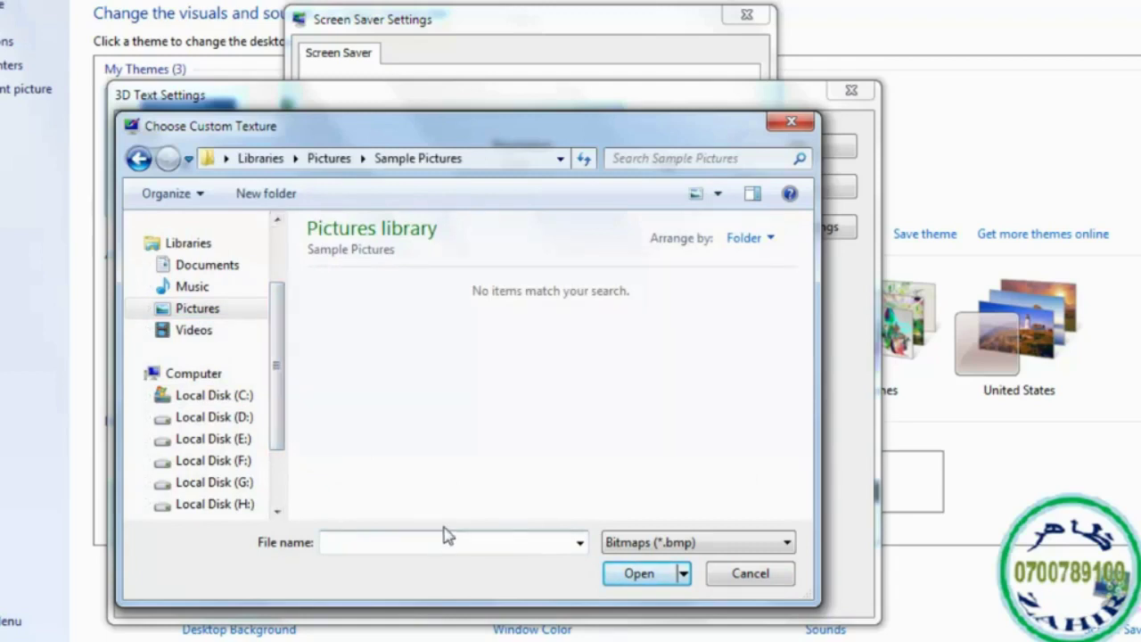
pyautogui.click(218, 273)
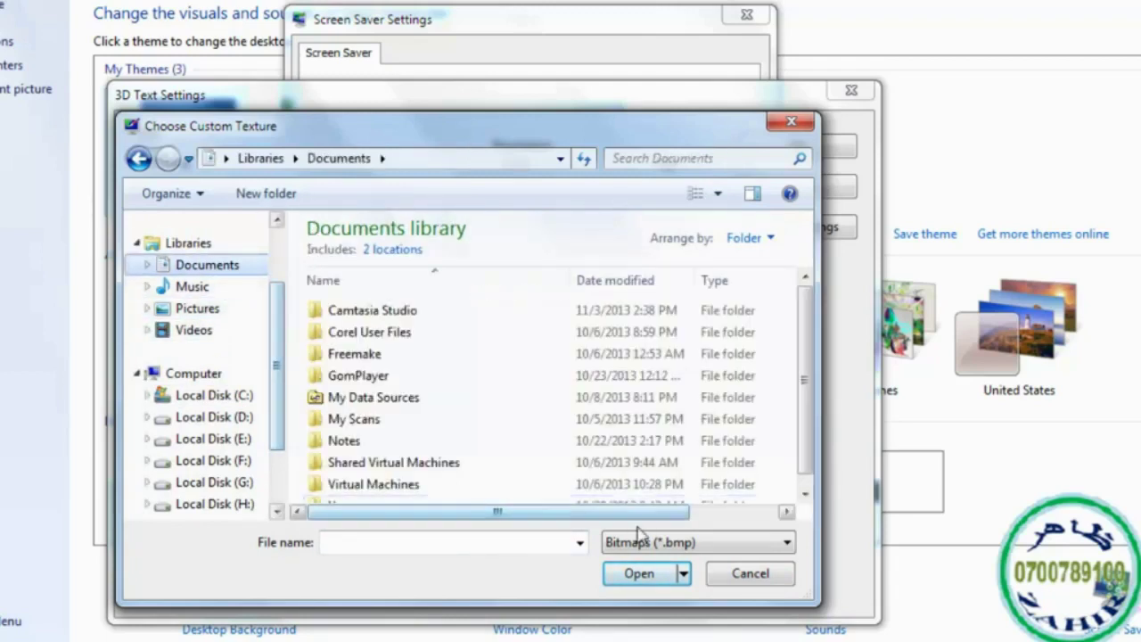
pyautogui.click(753, 573)
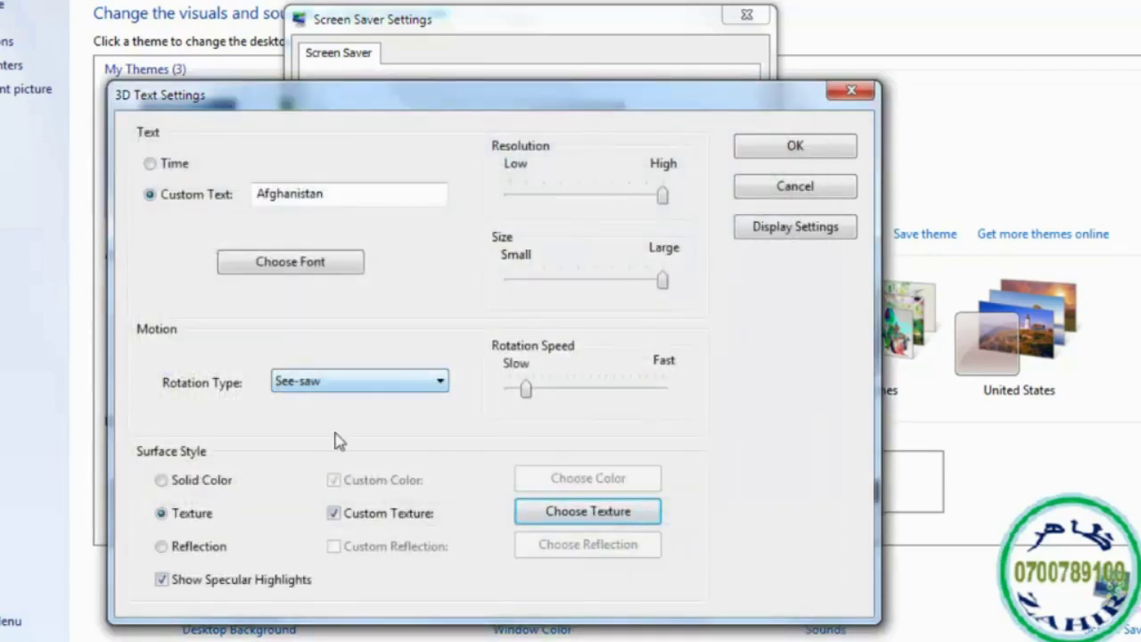
# Step: Set the surface style to Reflection with Custom Reflection enabled, and look through the Windows folder for a bitmap without choosing one
pyautogui.click(188, 552)
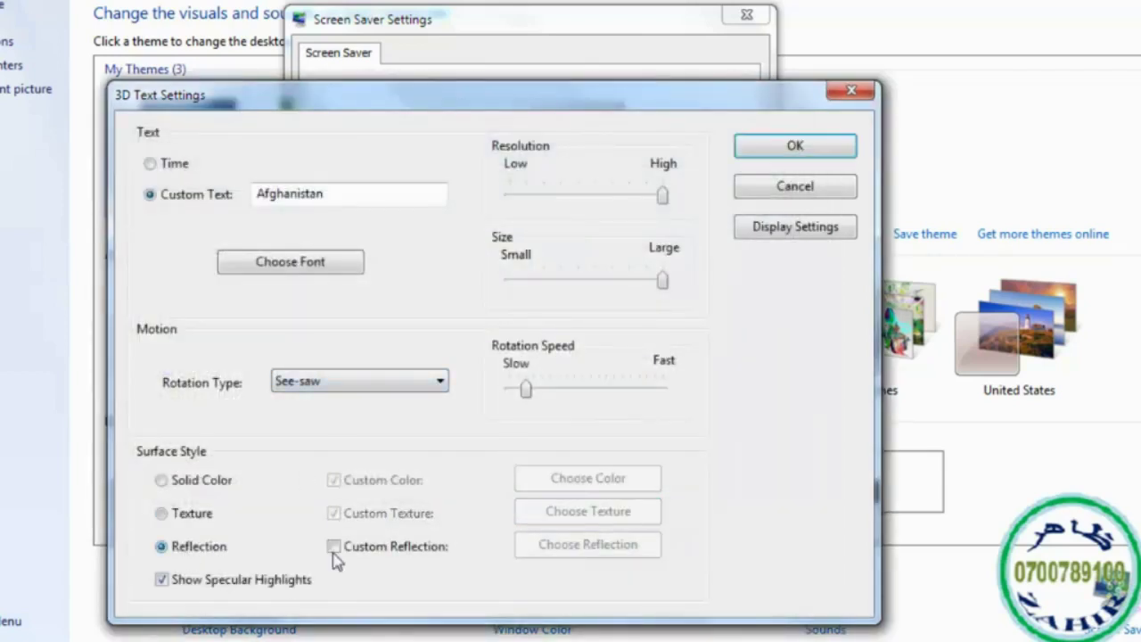
pyautogui.click(390, 557)
pyautogui.click(596, 551)
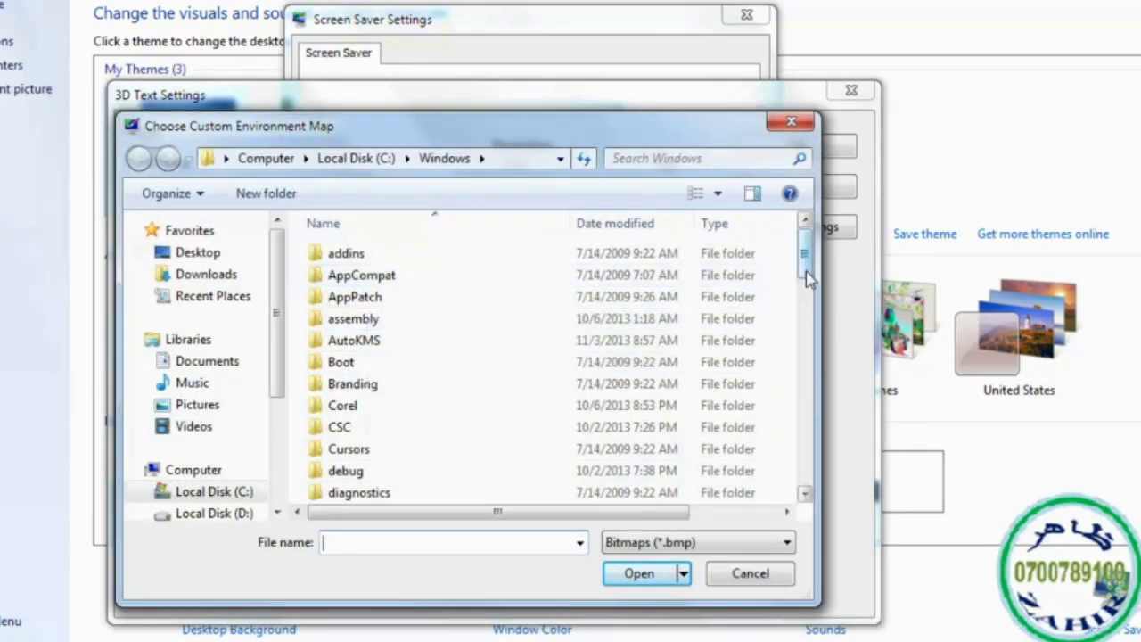
pyautogui.moveTo(806, 273); pyautogui.dragTo(805, 372)
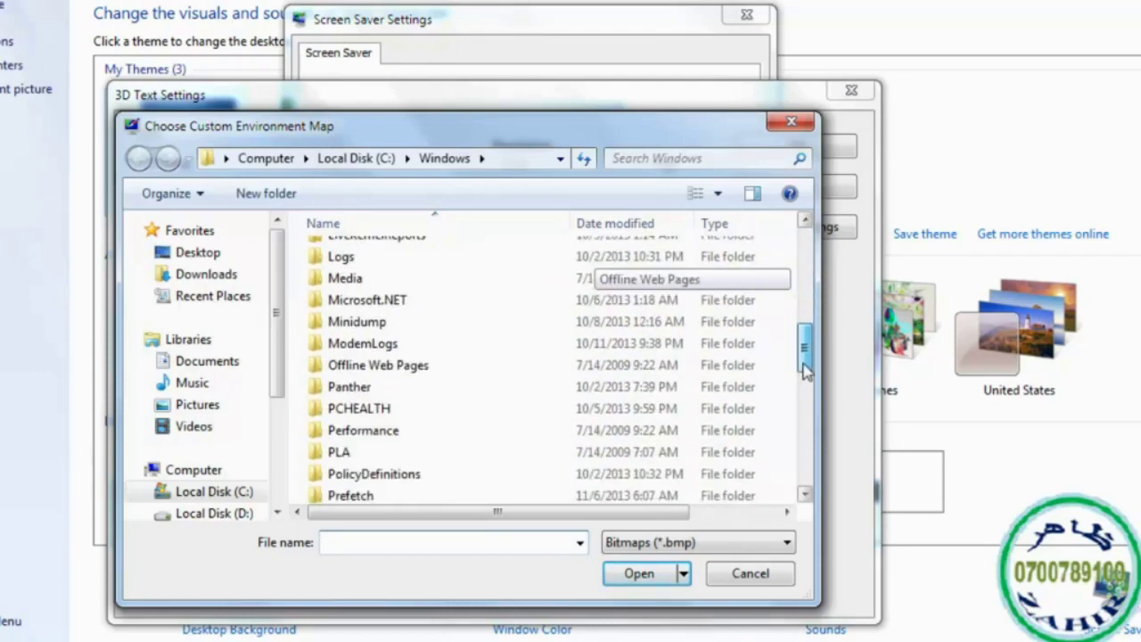
pyautogui.click(749, 579)
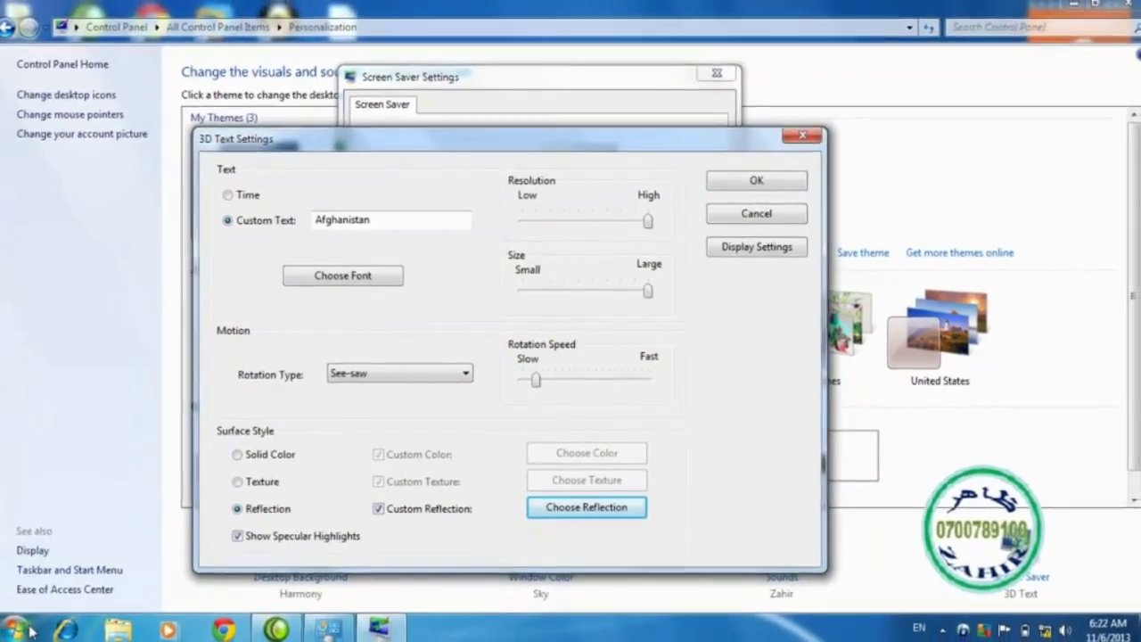
# Step: Open Paint and maximize its window
pyautogui.click(16, 626)
pyautogui.click(68, 233)
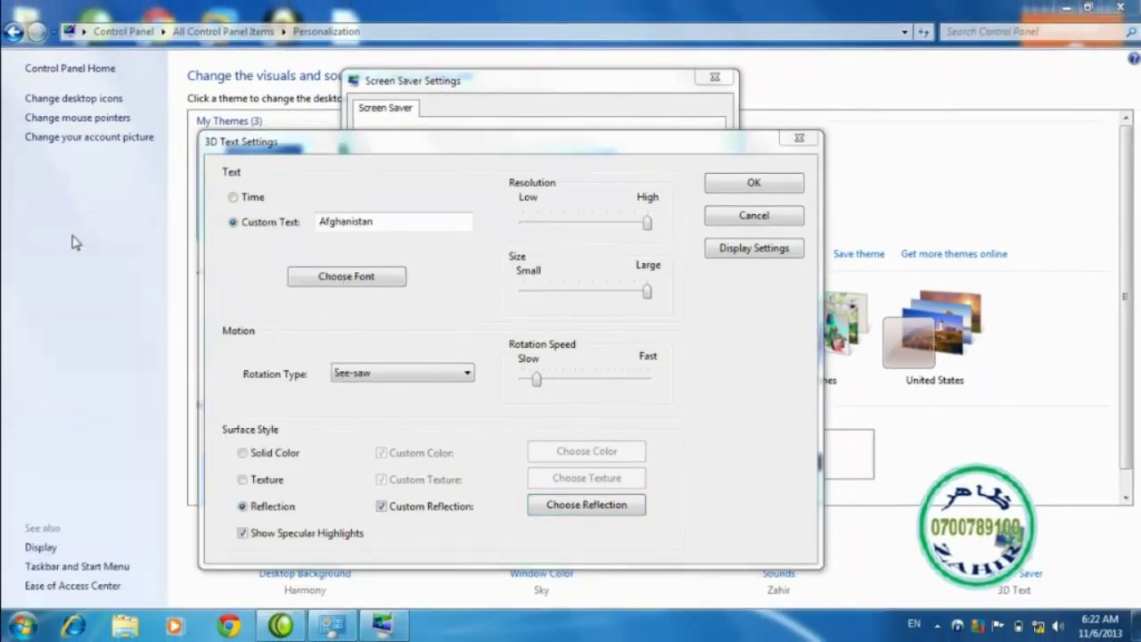
pyautogui.moveTo(343, 321); pyautogui.dragTo(633, 187)
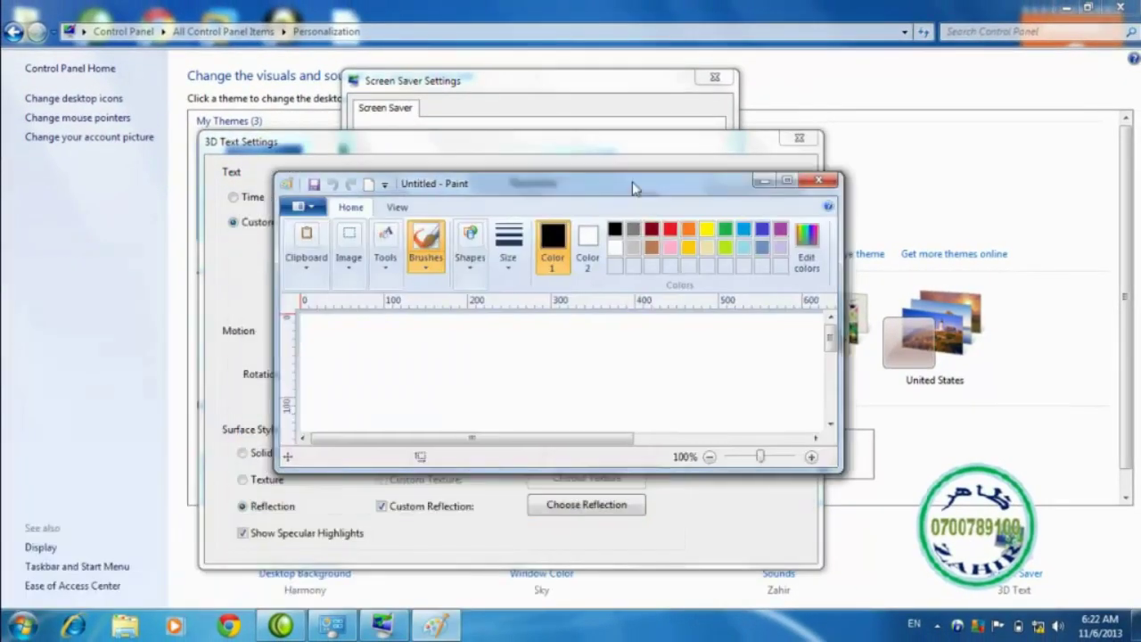
pyautogui.click(787, 181)
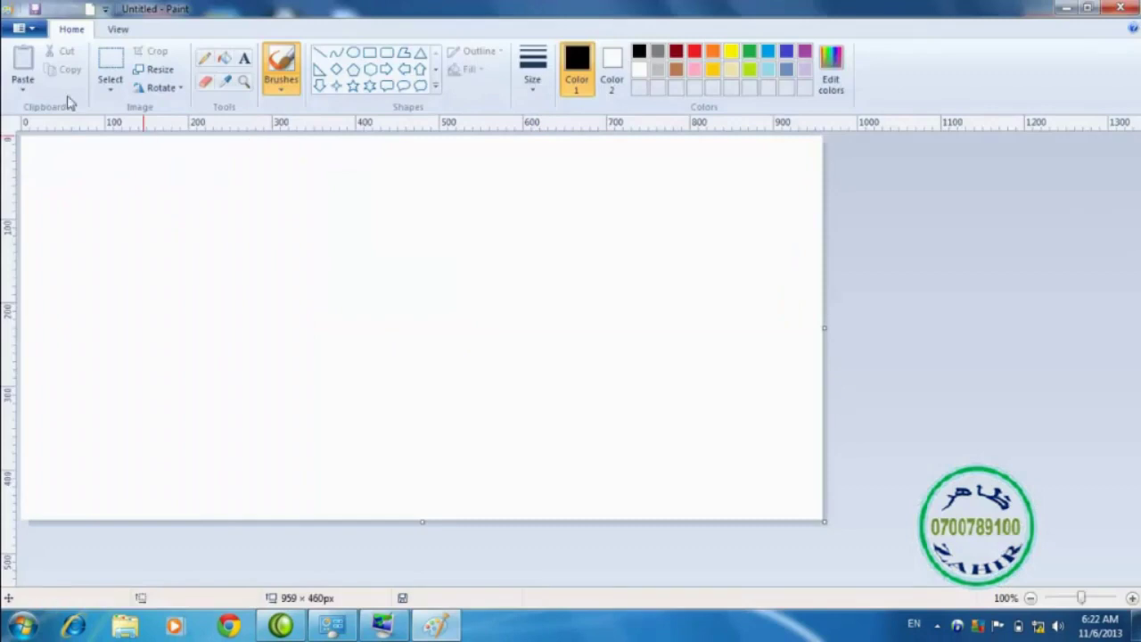
# Step: Paste the Tulips picture from the Sample Pictures folder onto the blank canvas
pyautogui.click(22, 86)
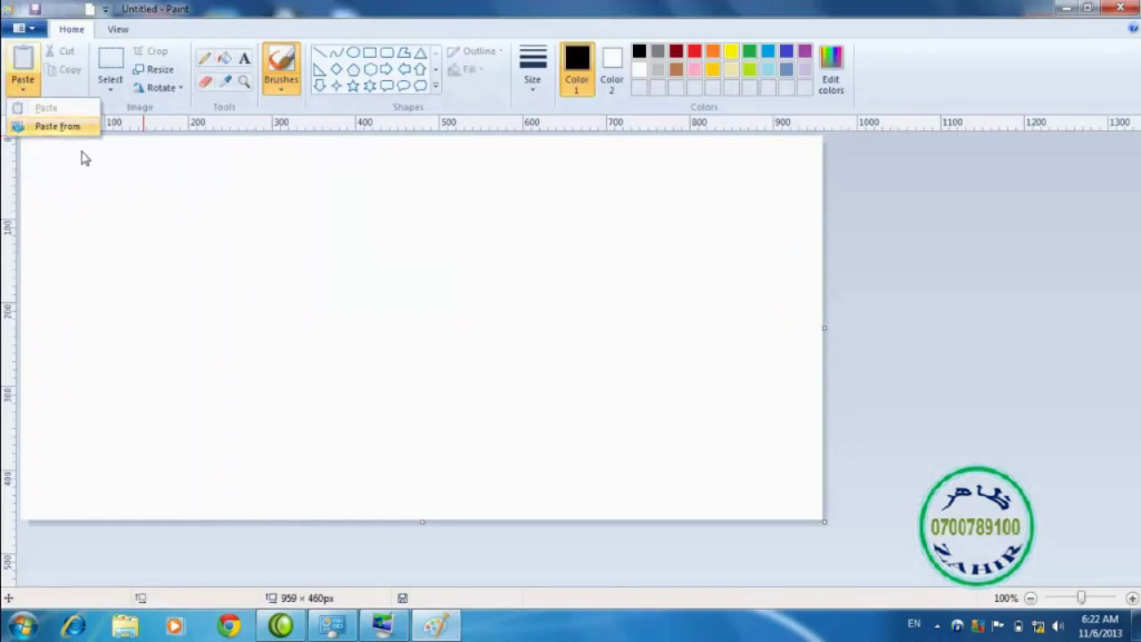
pyautogui.click(57, 126)
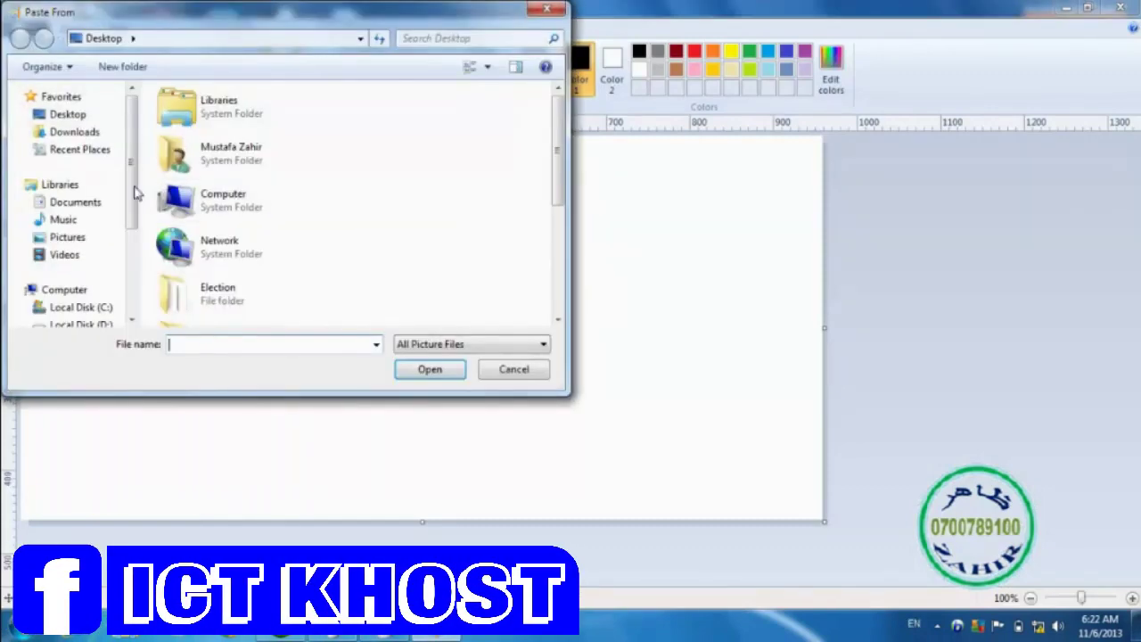
pyautogui.click(78, 242)
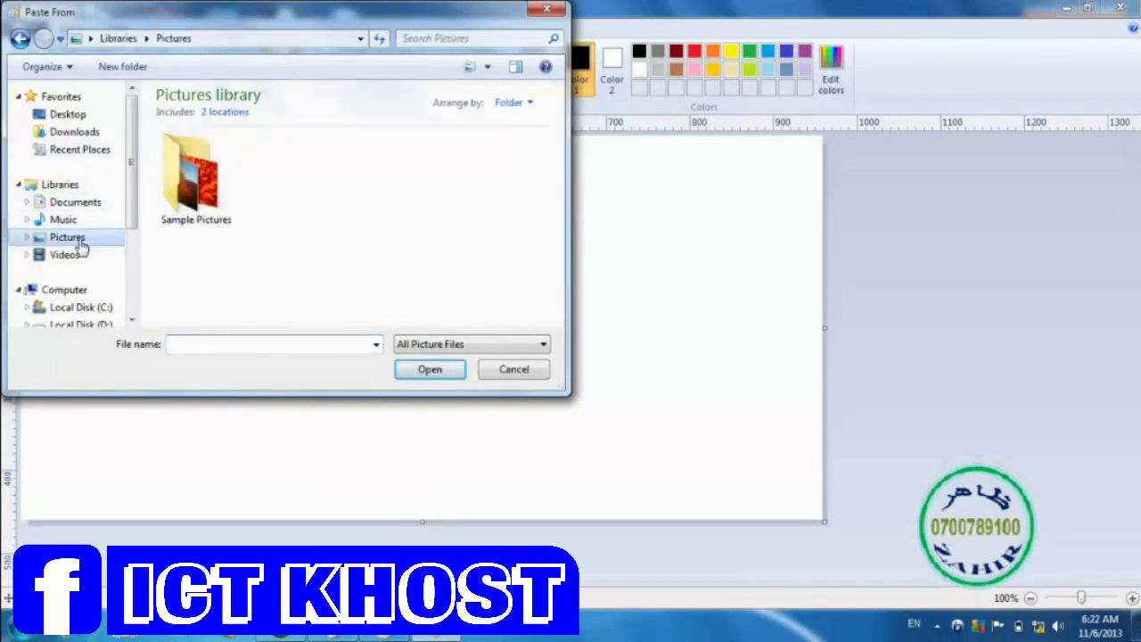
pyautogui.doubleClick(187, 212)
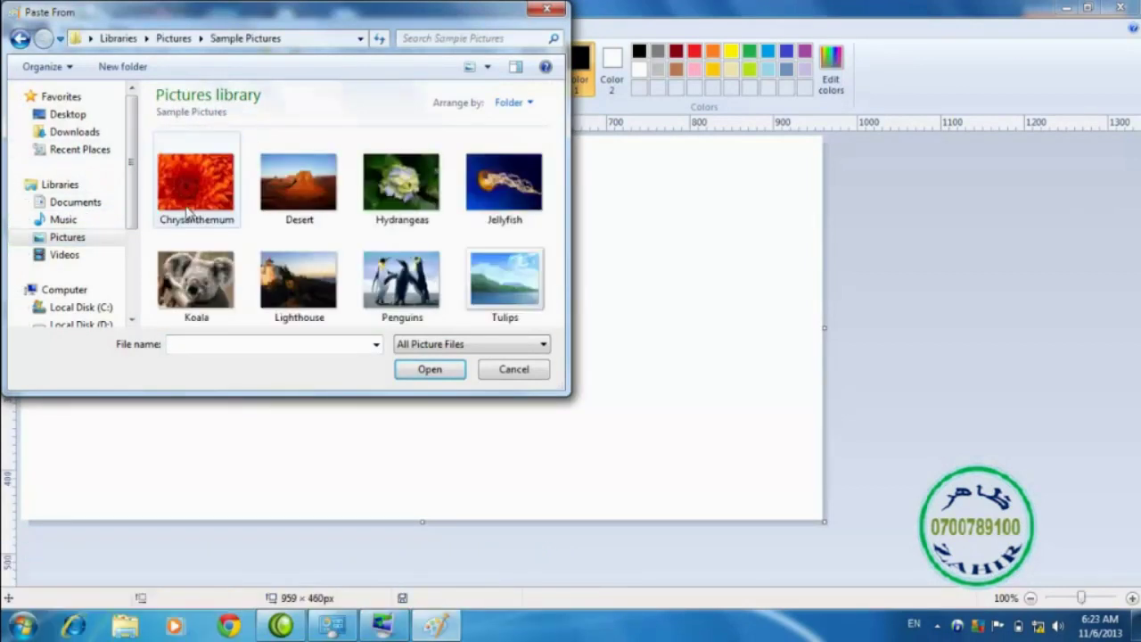
pyautogui.click(187, 212)
pyautogui.click(419, 195)
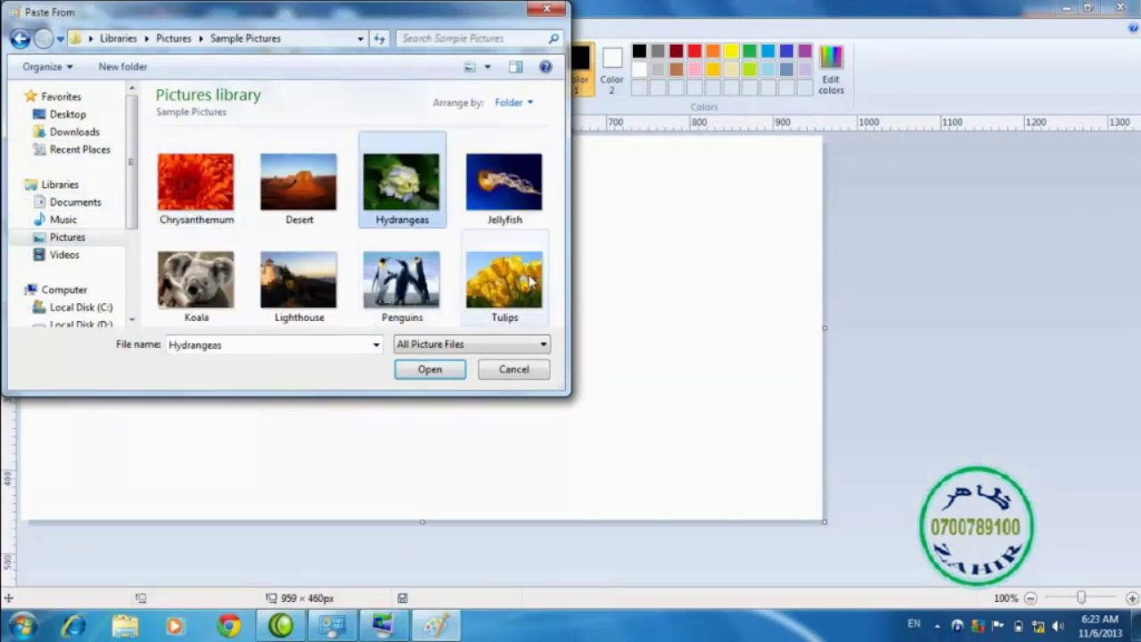
pyautogui.click(528, 282)
pyautogui.click(431, 369)
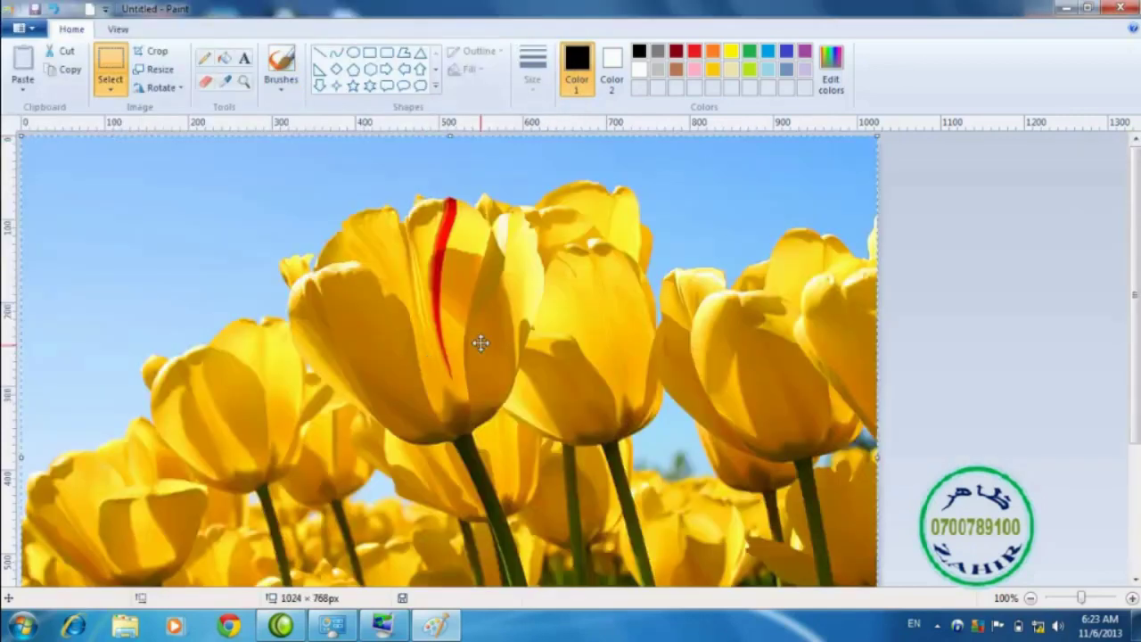
# Step: Save the picture to the Desktop as a 256 Color Bitmap named dddd, accepting the reduced color quality
pyautogui.click(24, 27)
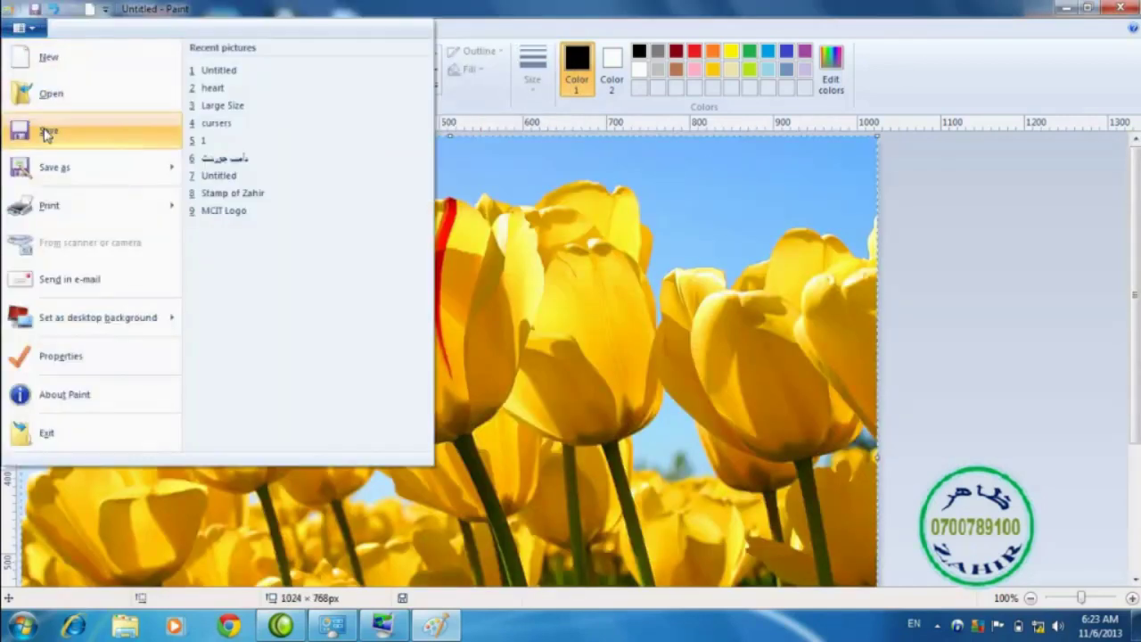
pyautogui.click(46, 132)
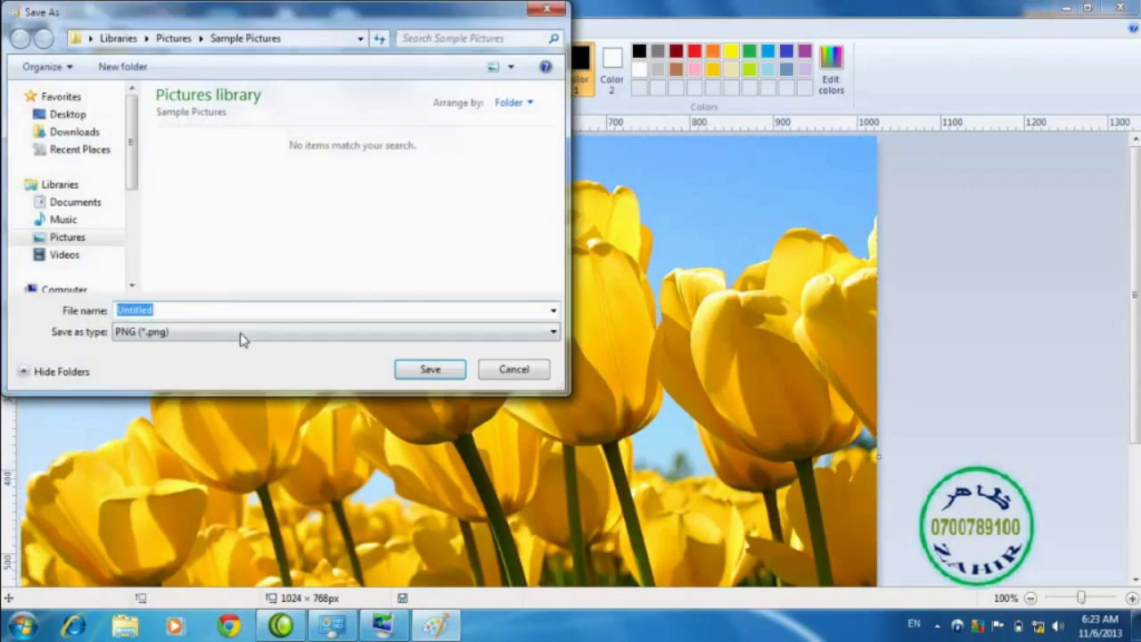
pyautogui.click(223, 333)
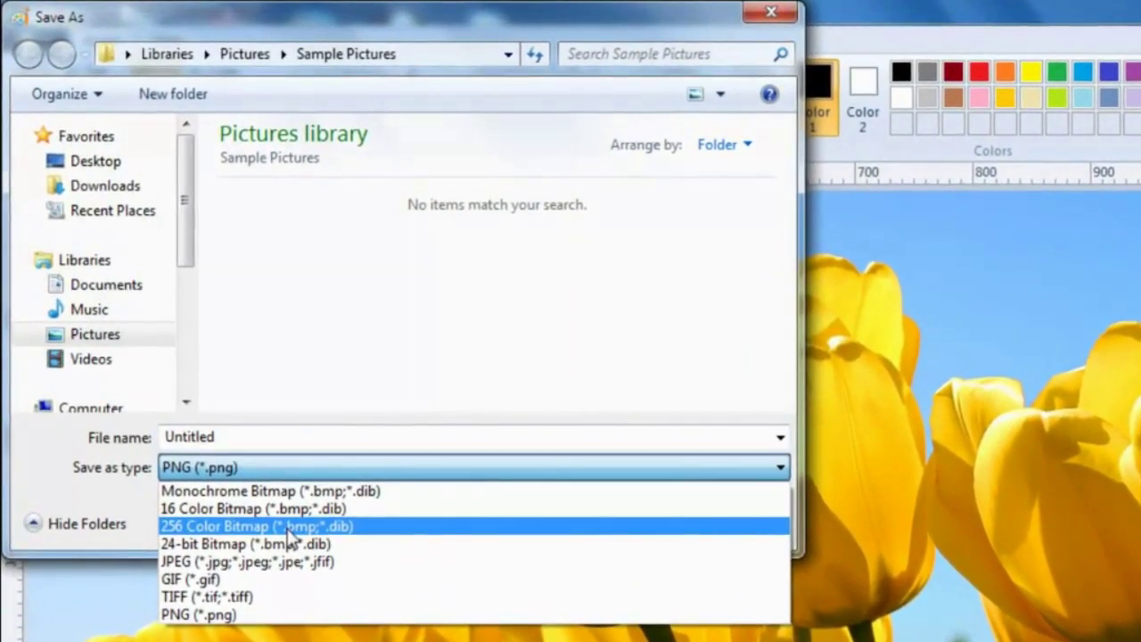
pyautogui.click(286, 533)
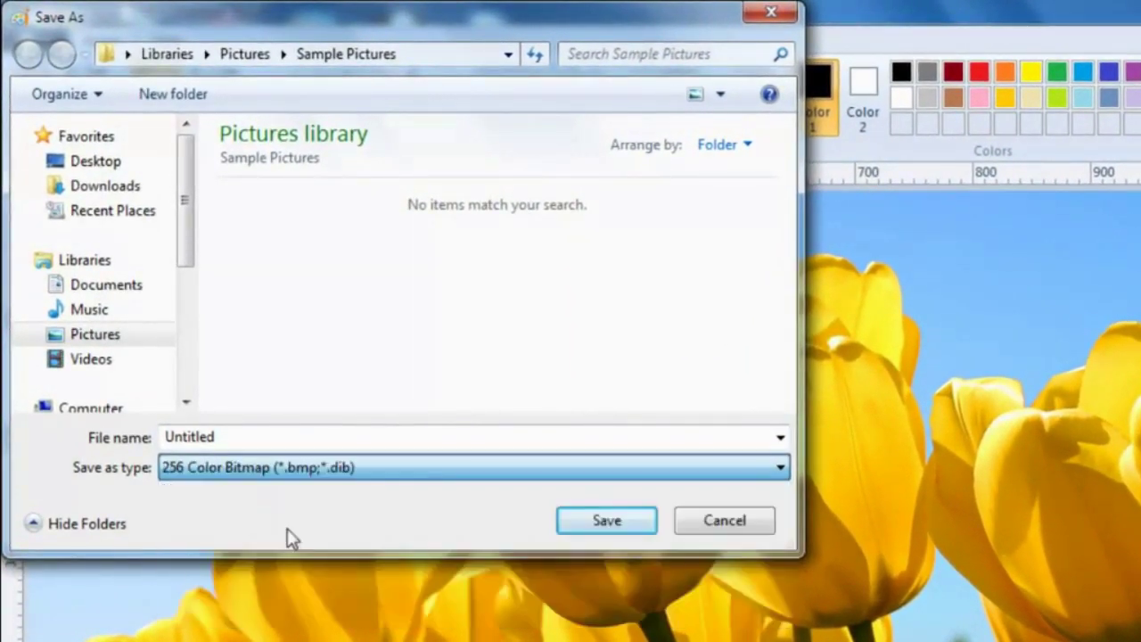
pyautogui.doubleClick(218, 438)
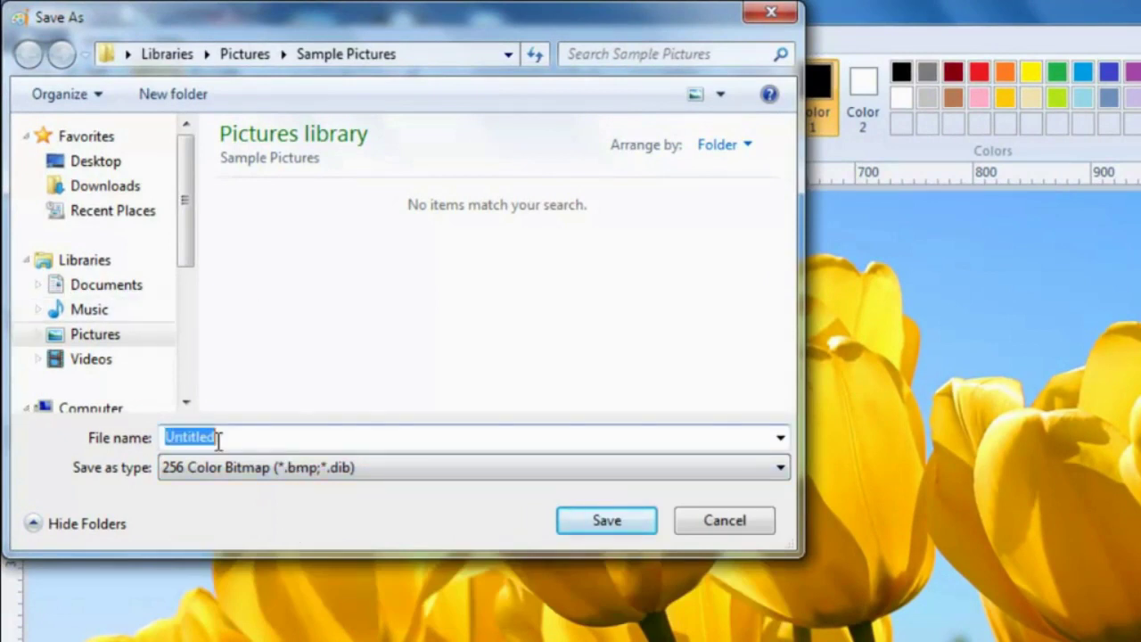
pyautogui.write('dddd')
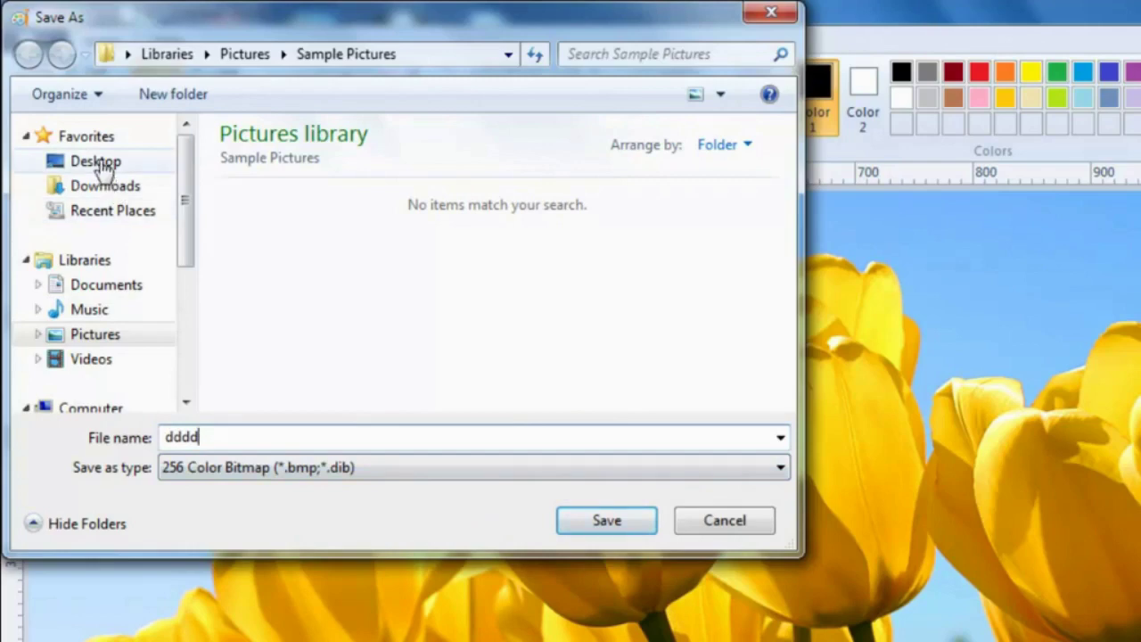
pyautogui.click(72, 160)
pyautogui.click(601, 520)
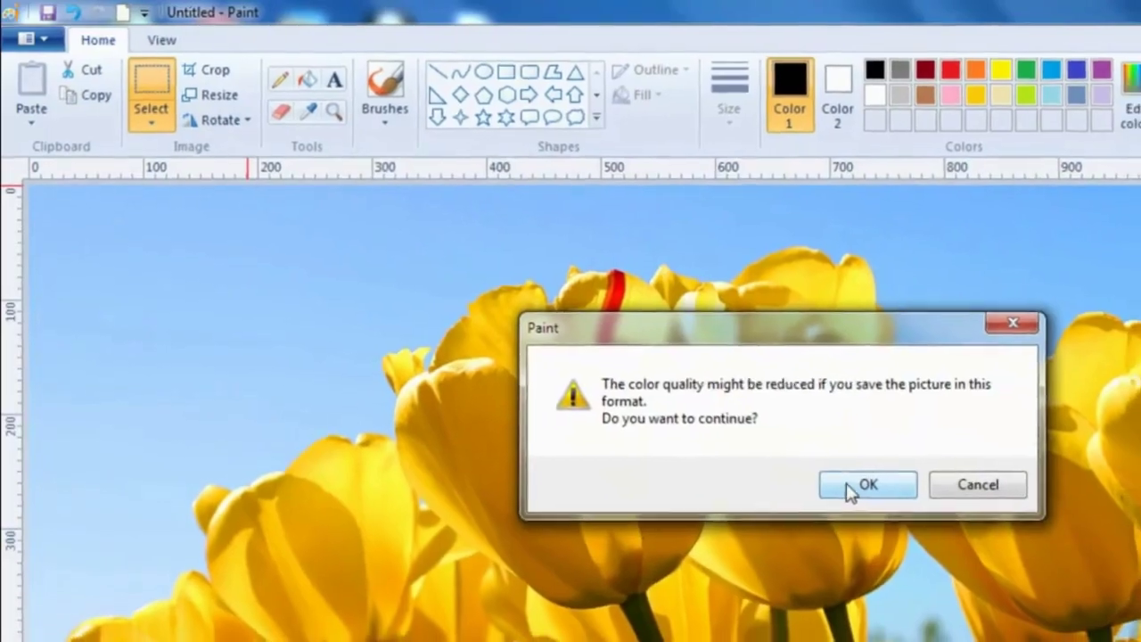
pyautogui.click(887, 500)
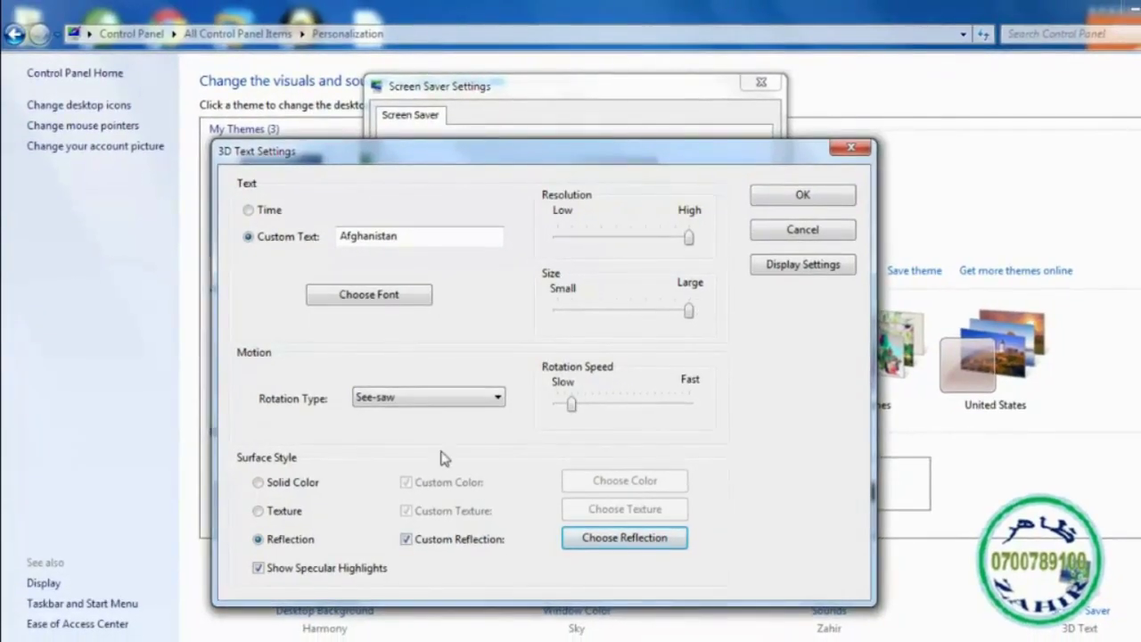
# Step: Switch to the 3D Text settings, set the surface style to Texture with the dddd bitmap from the Desktop, and preview the screen saver
pyautogui.click(284, 513)
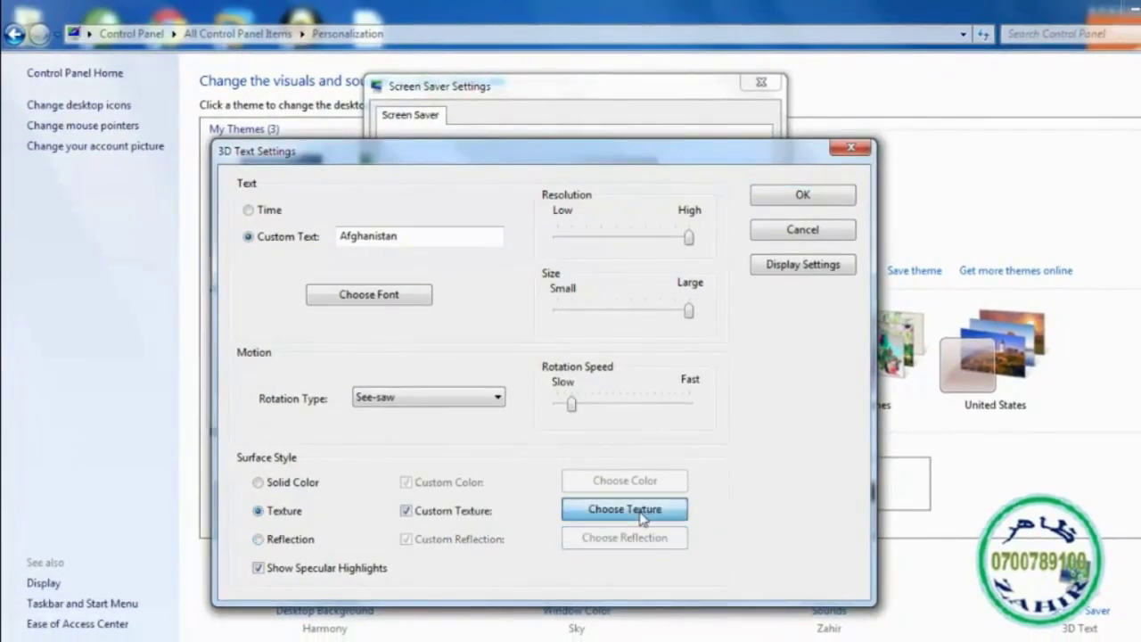
pyautogui.click(635, 509)
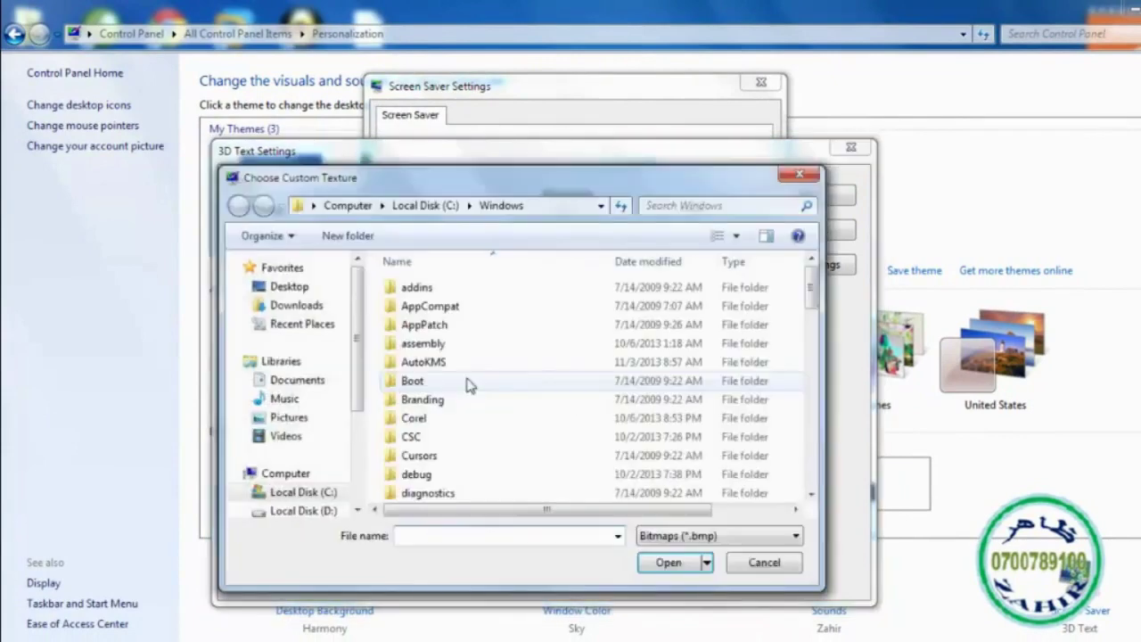
pyautogui.click(287, 287)
pyautogui.moveTo(811, 321); pyautogui.dragTo(813, 446)
pyautogui.click(420, 399)
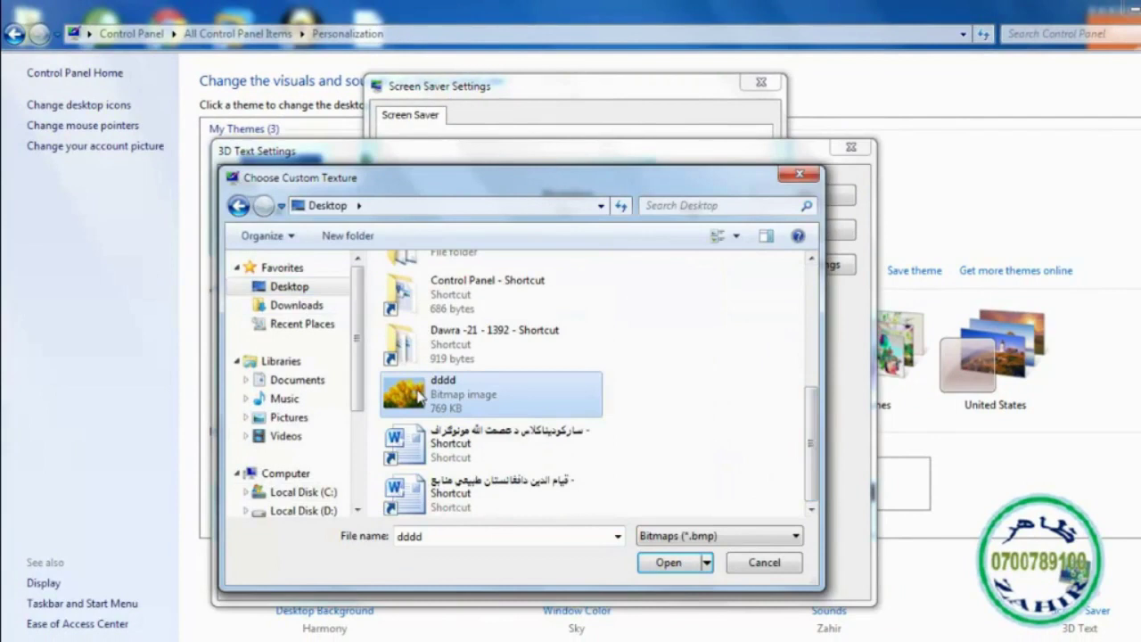
pyautogui.click(669, 563)
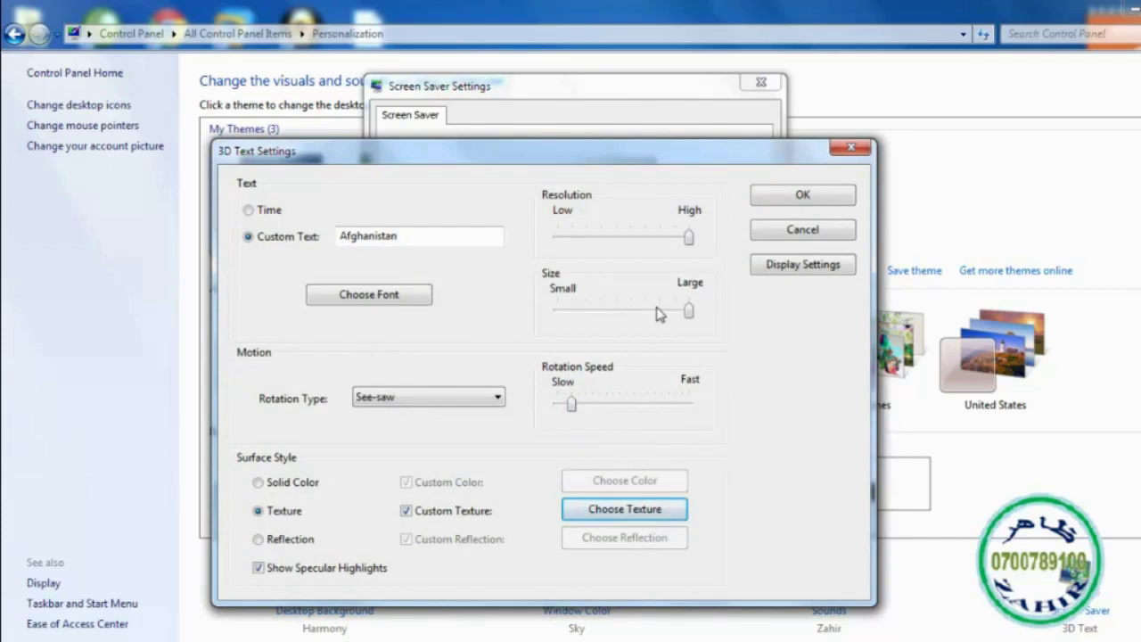
pyautogui.click(773, 198)
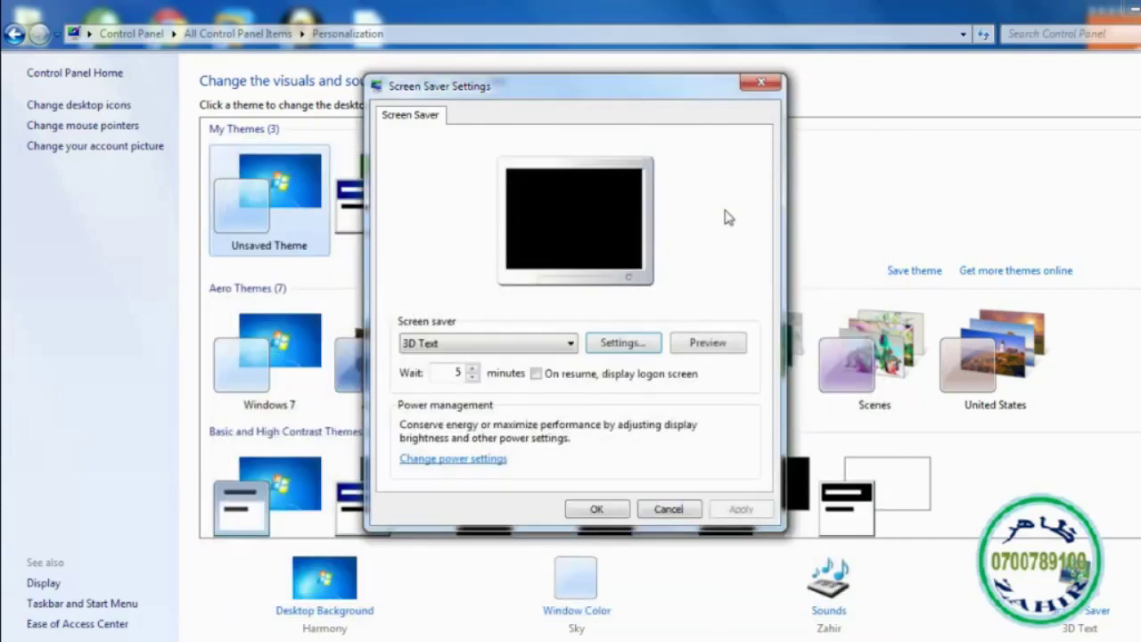
pyautogui.click(707, 344)
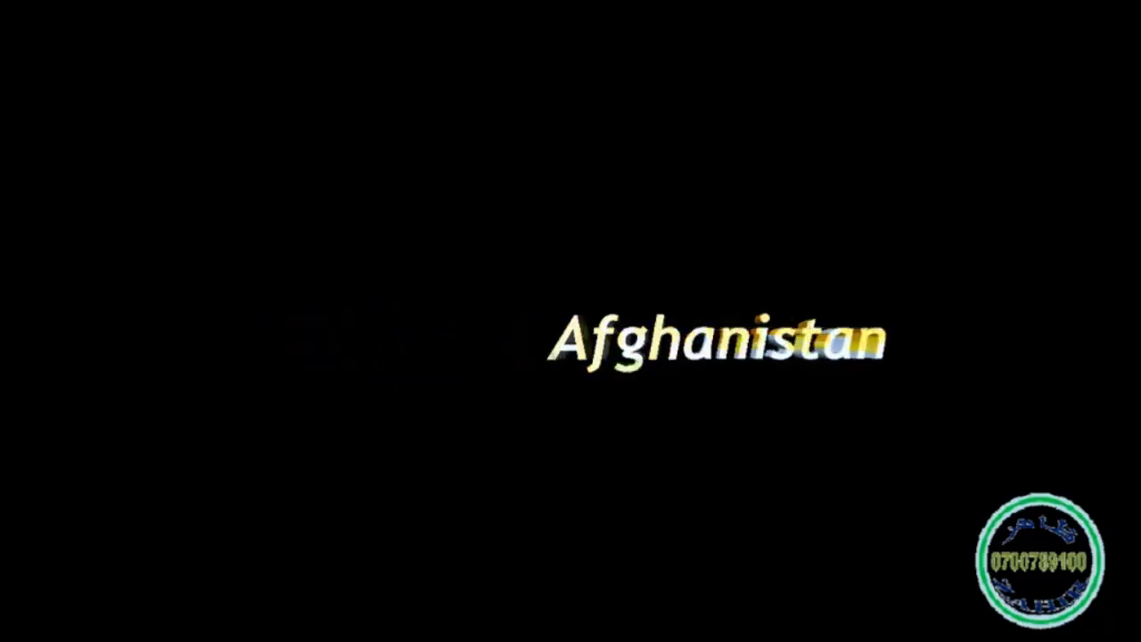
pyautogui.moveTo(670, 345)
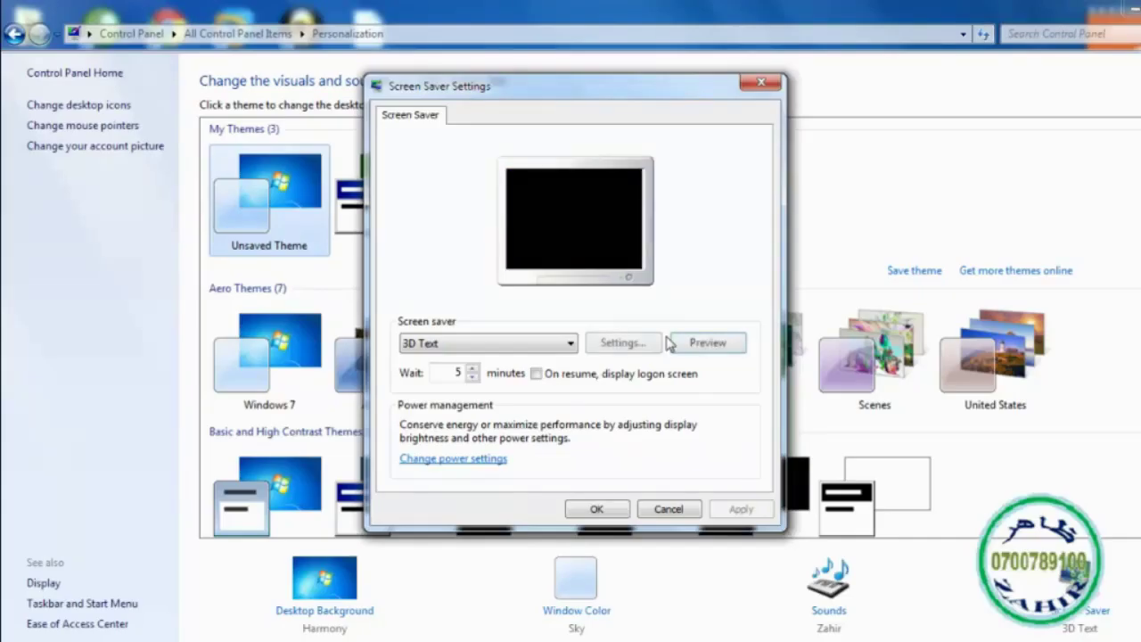
# Step: Set the 3D Text motion to Wobble with a medium rotation speed, and preview the screen saver
pyautogui.click(616, 342)
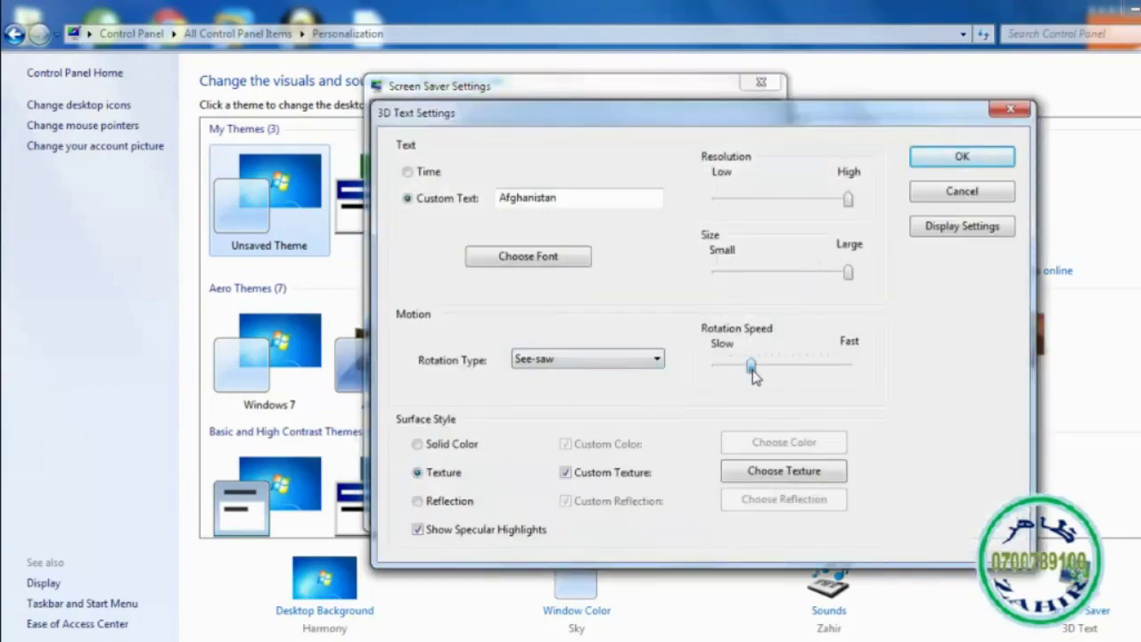
pyautogui.click(650, 360)
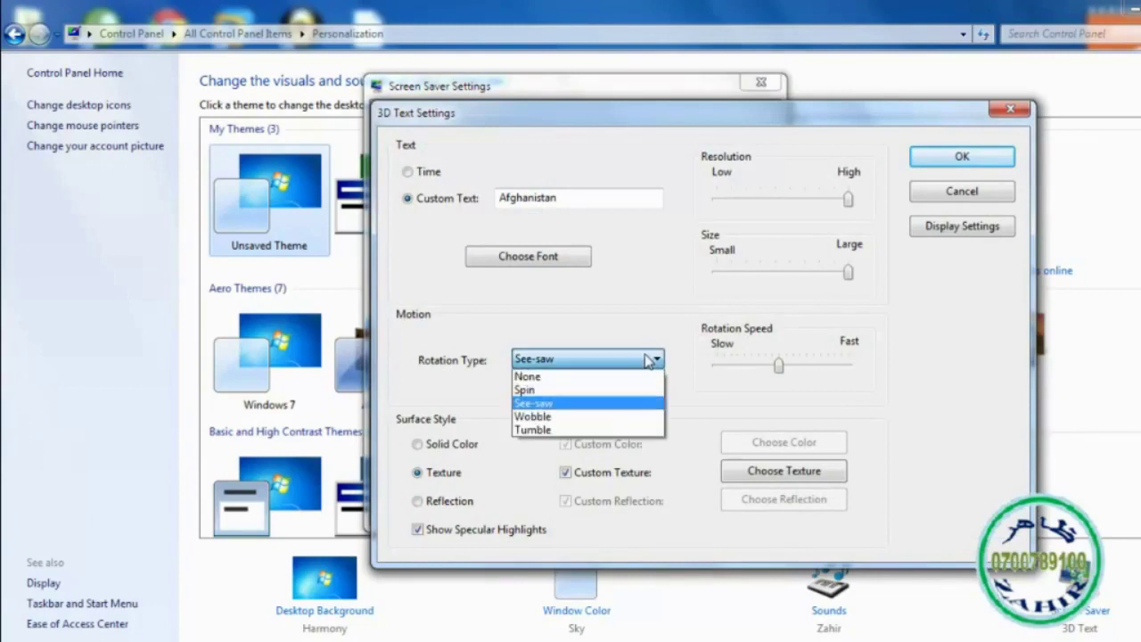
pyautogui.click(555, 416)
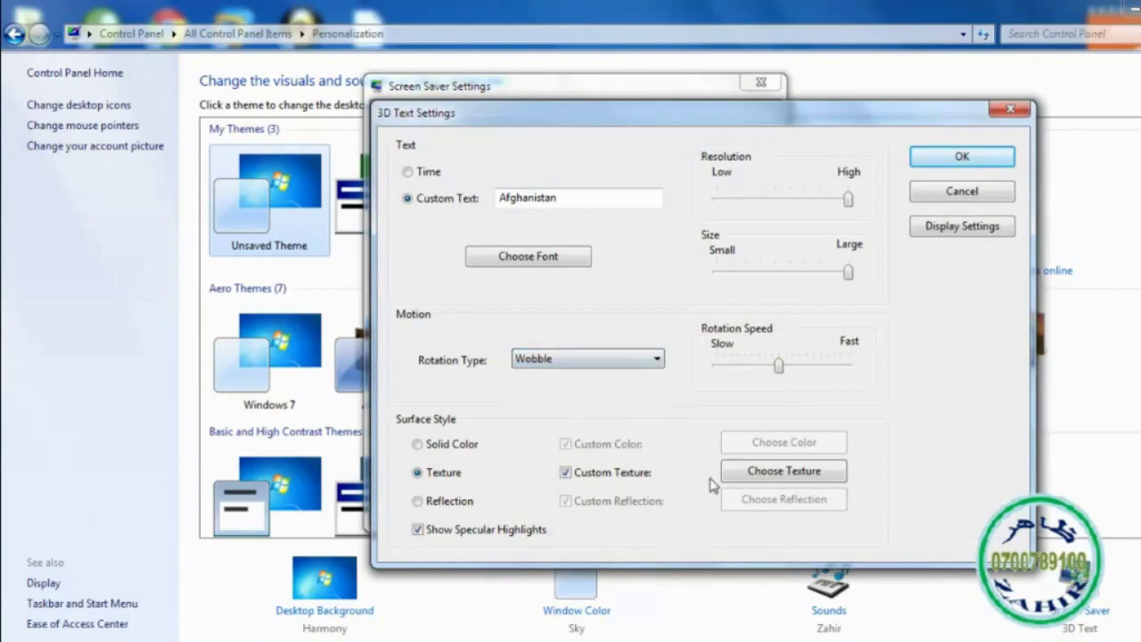
pyautogui.click(956, 158)
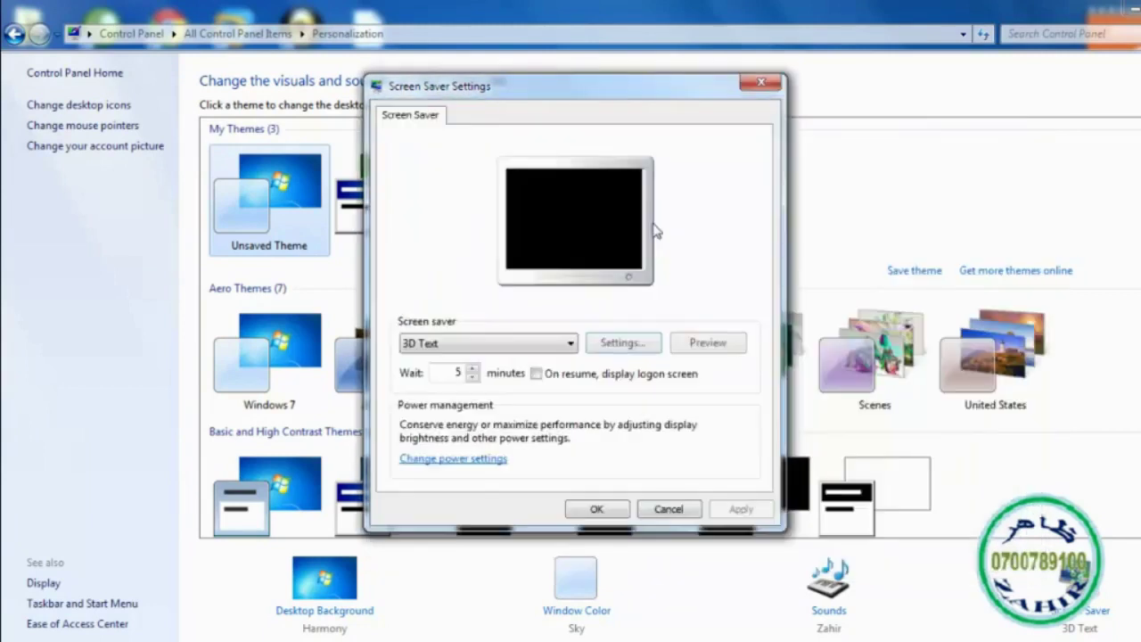
pyautogui.click(709, 343)
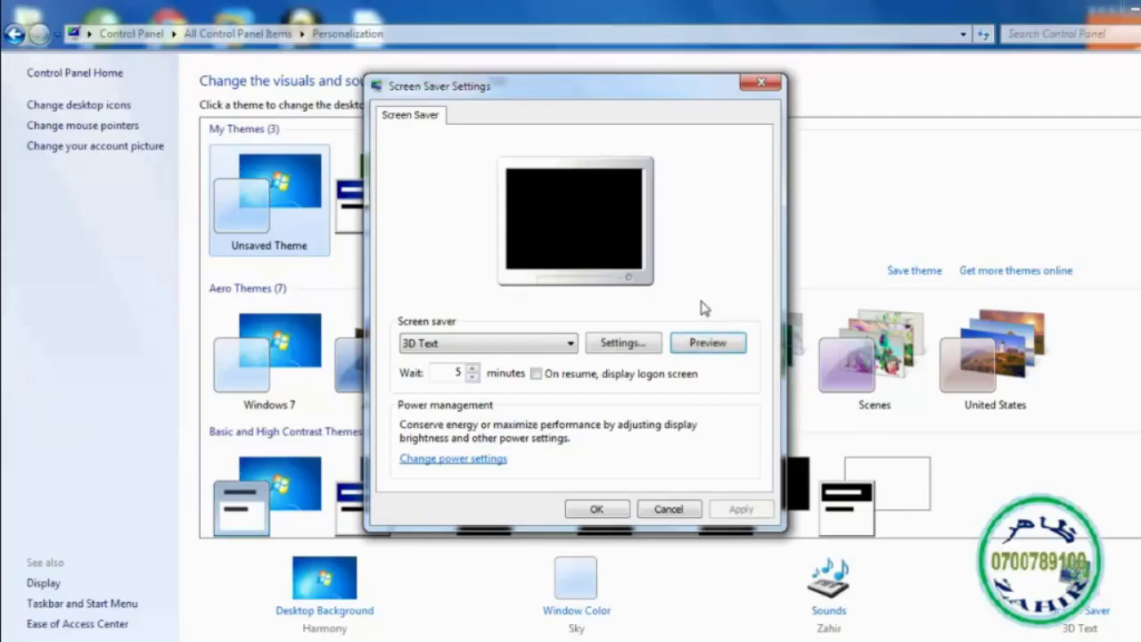
# Step: Choose the Blank screen saver and check whether it offers any settings
pyautogui.click(570, 344)
pyautogui.click(434, 390)
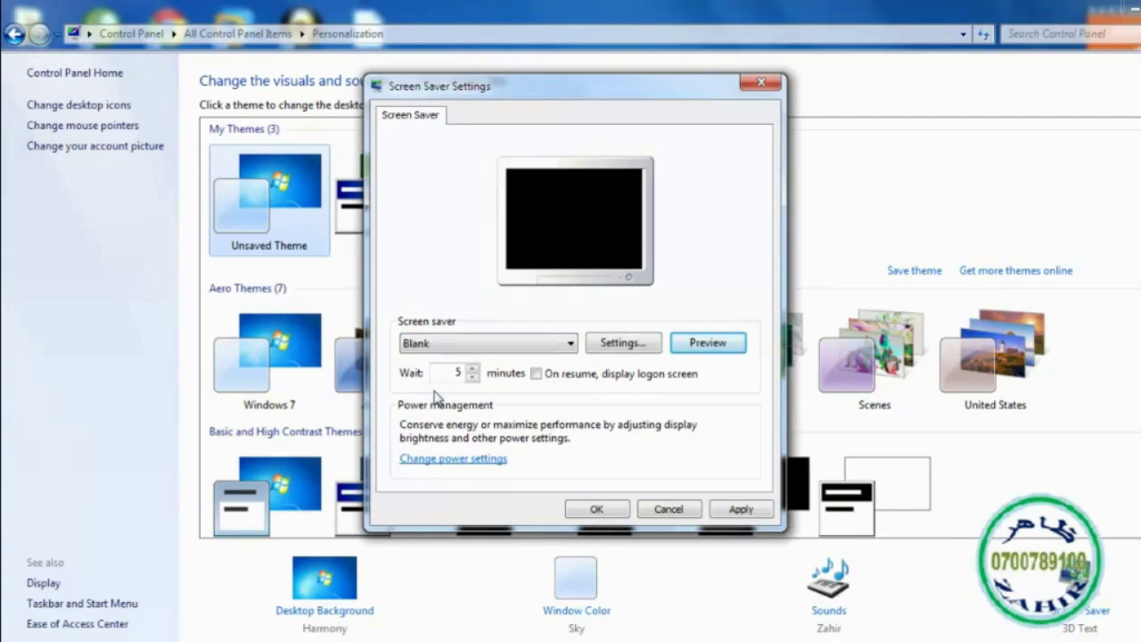
pyautogui.click(615, 344)
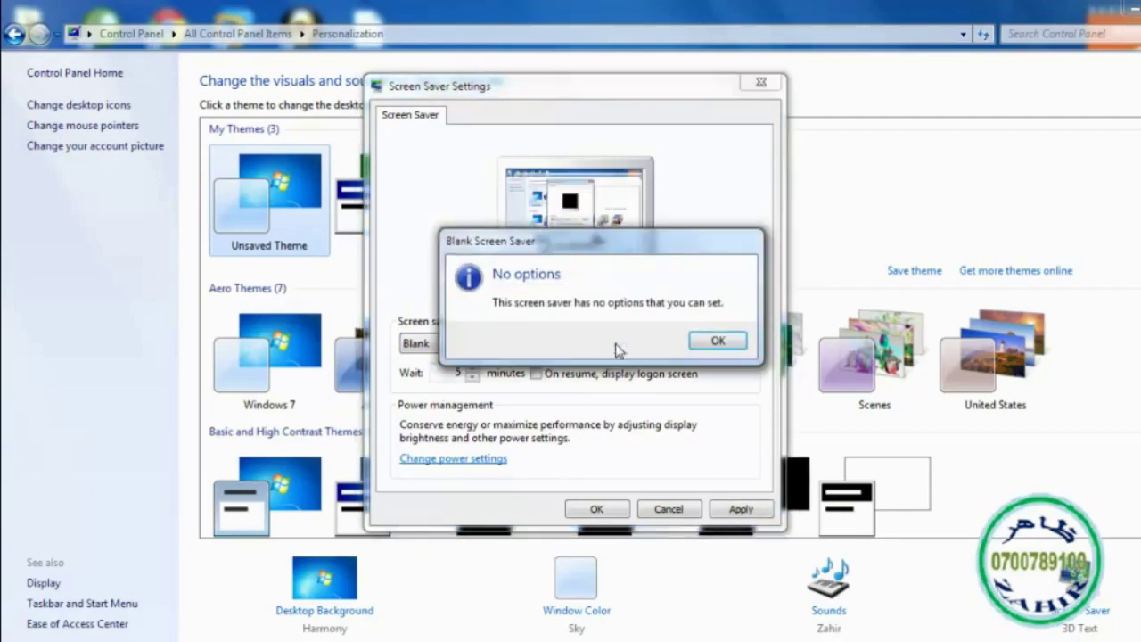
pyautogui.click(713, 342)
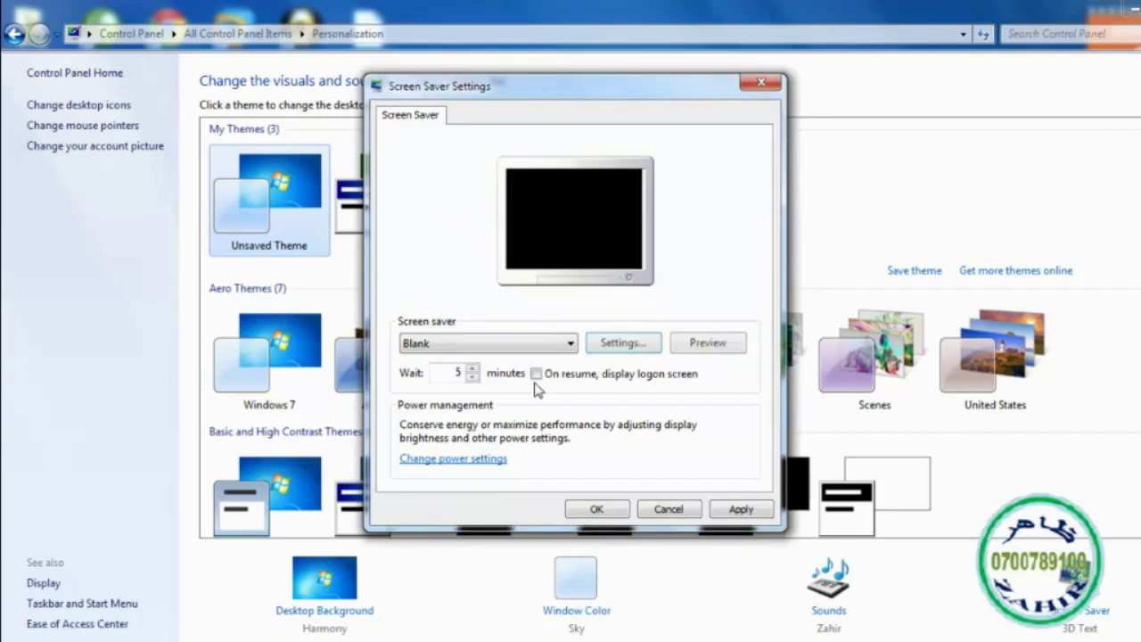
# Step: Choose the Bubbles screen saver, check whether it offers any settings, and preview it
pyautogui.click(567, 344)
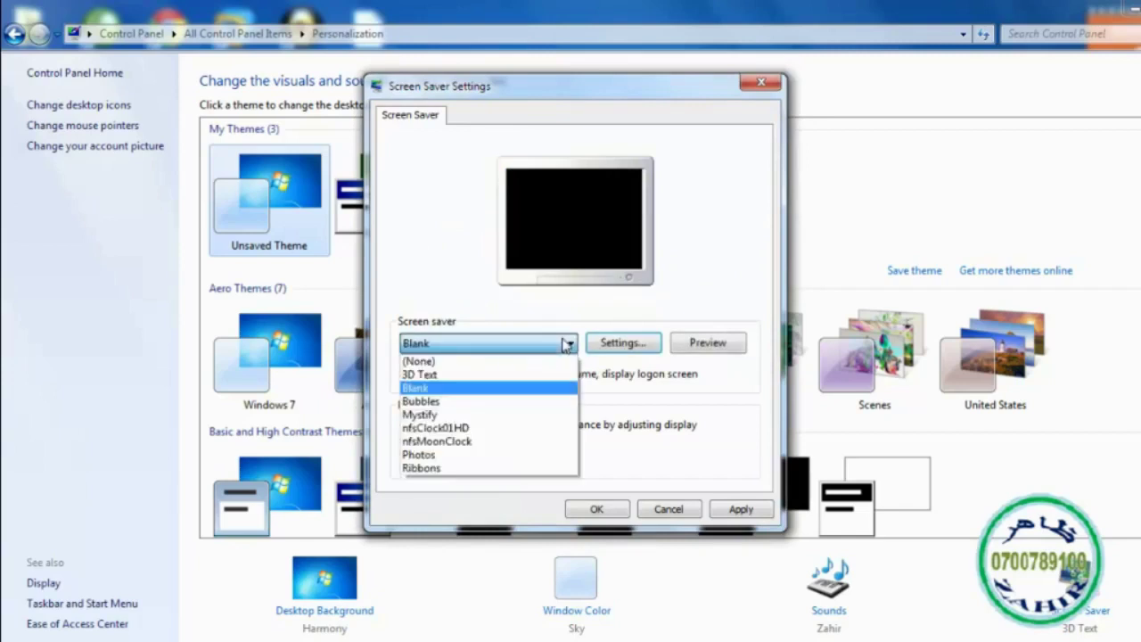
pyautogui.click(446, 402)
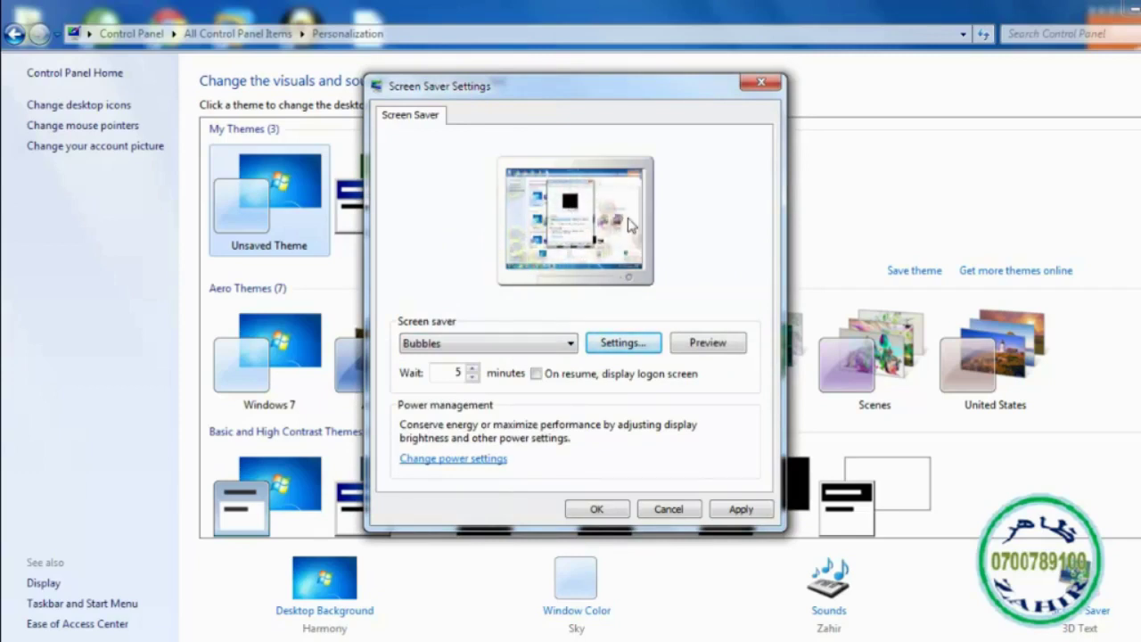
pyautogui.click(613, 346)
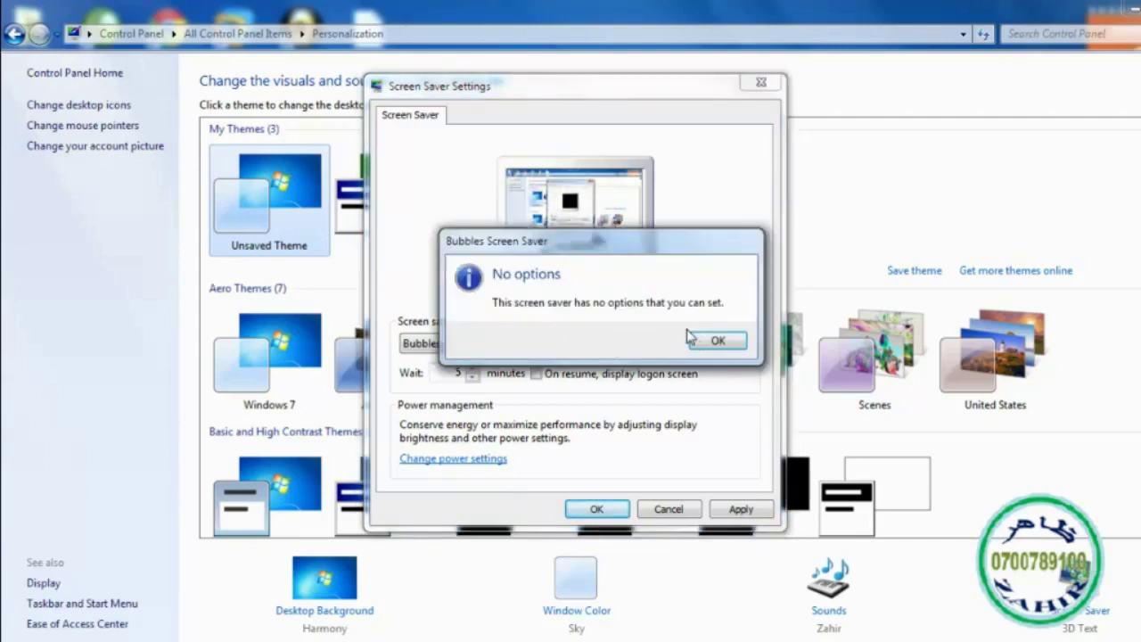
pyautogui.click(713, 342)
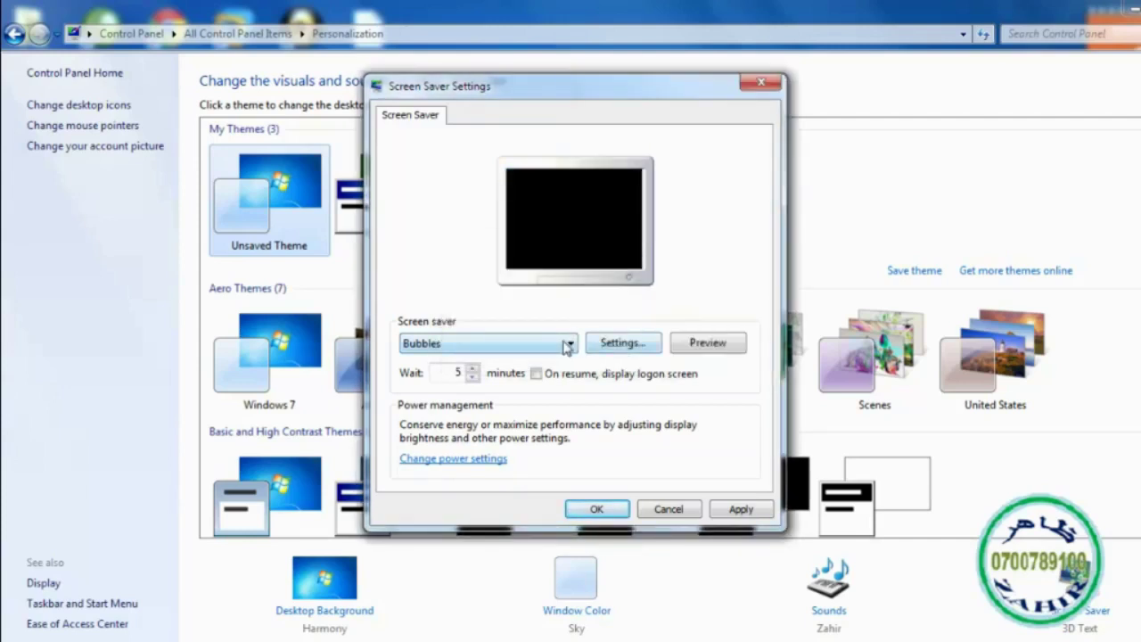
pyautogui.click(710, 345)
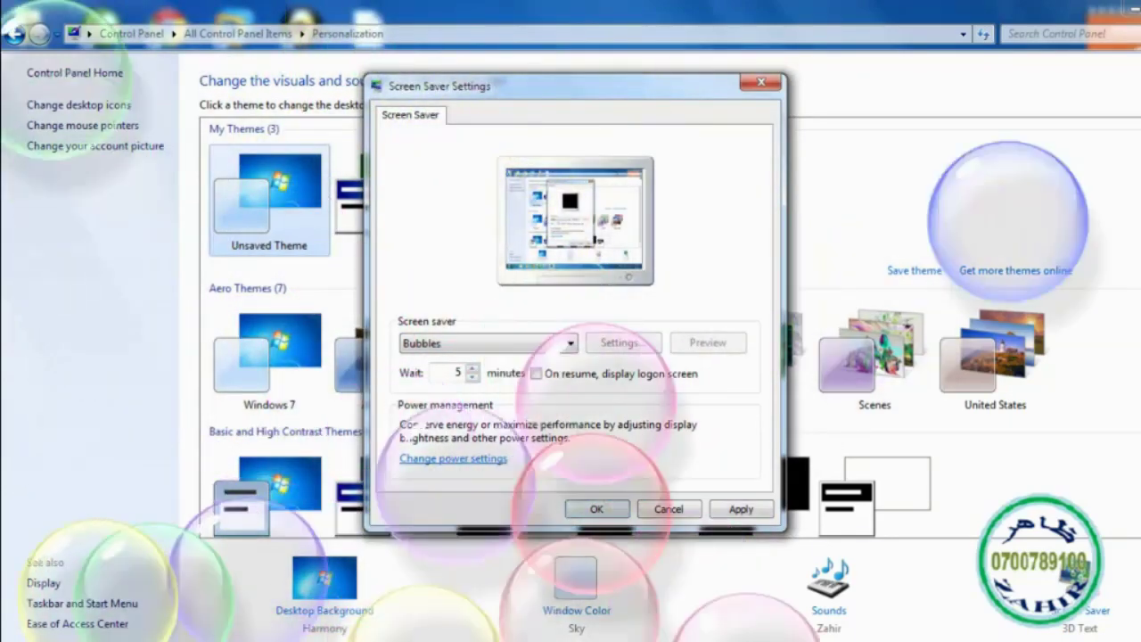
pyautogui.moveTo(515, 156)
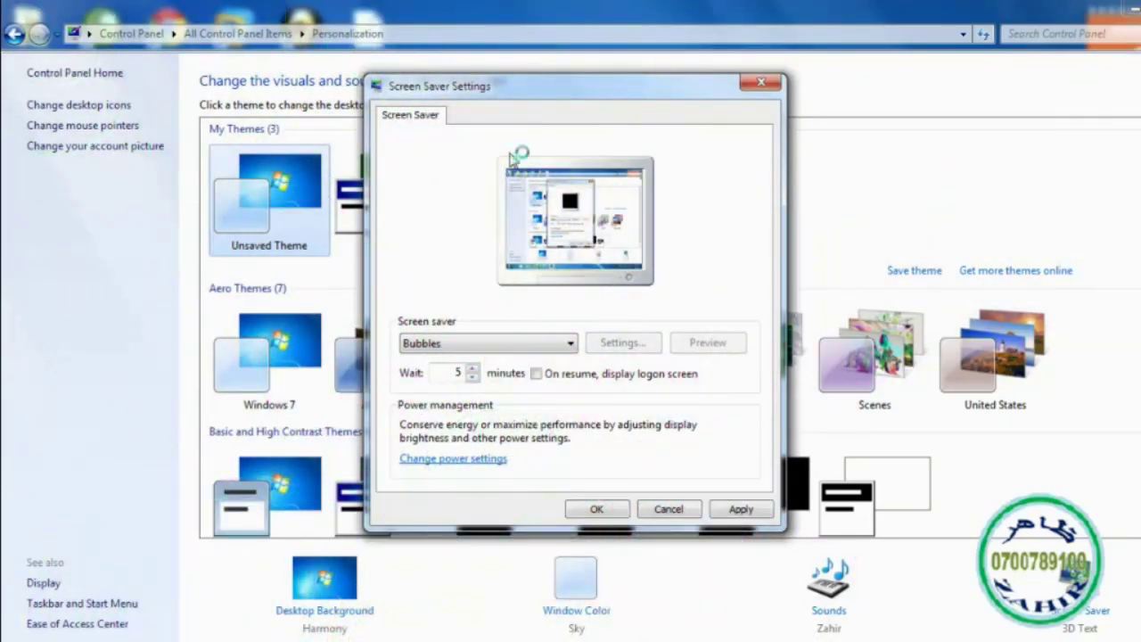
# Step: Switch to the 3D Text screen saver, return to Bubbles, check its settings again, and preview the bubbles full screen
pyautogui.click(539, 346)
pyautogui.click(435, 378)
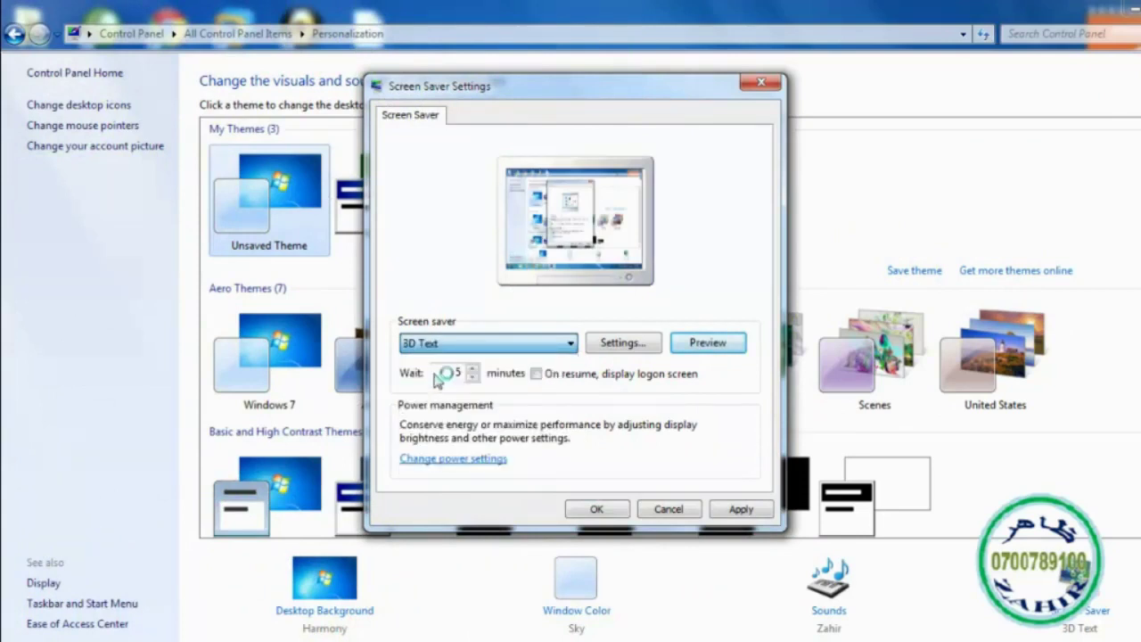
pyautogui.click(570, 347)
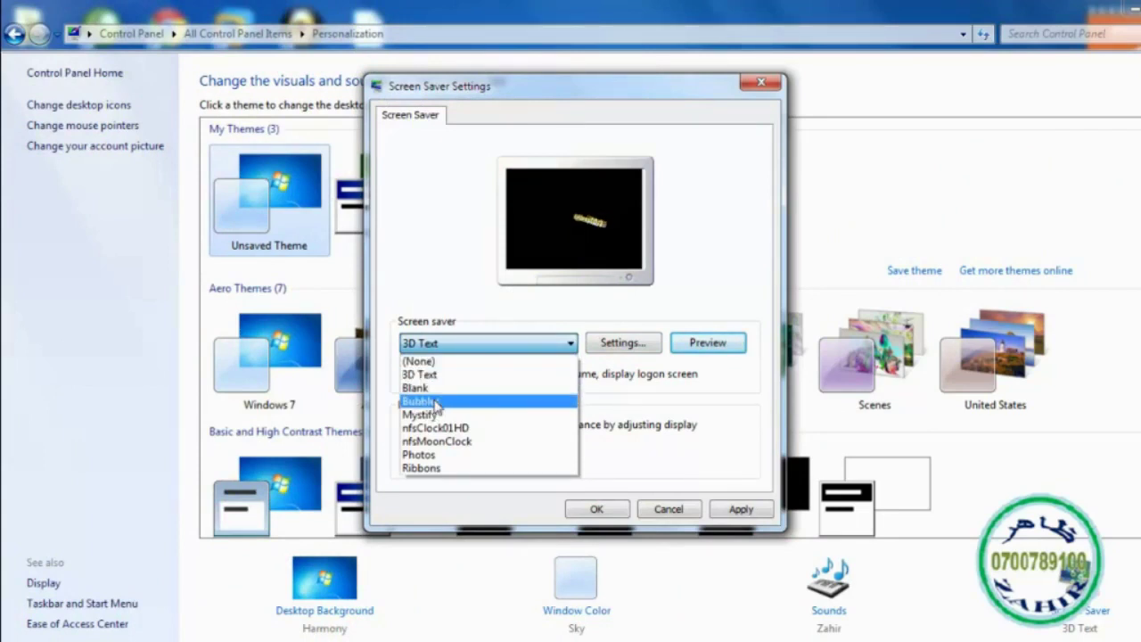
pyautogui.click(430, 403)
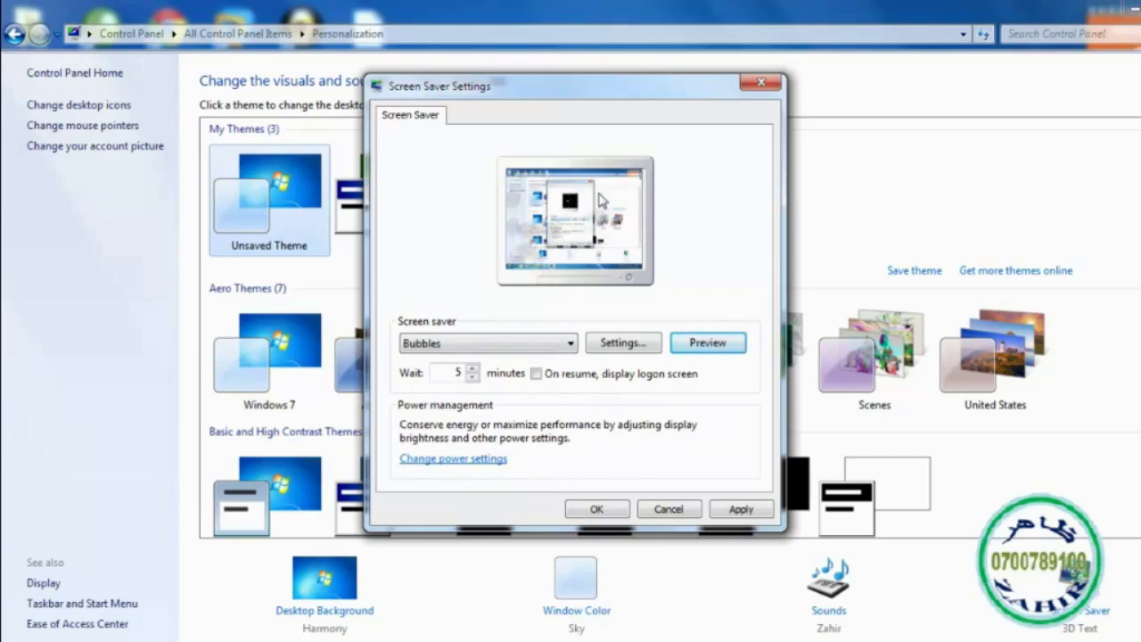
pyautogui.click(624, 344)
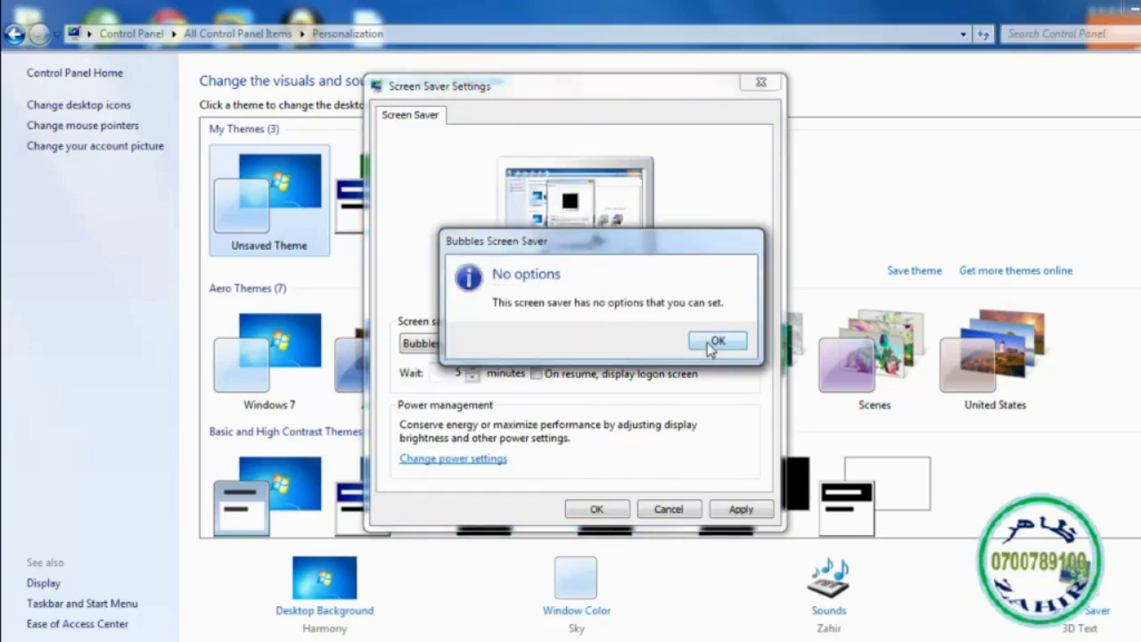
pyautogui.click(710, 346)
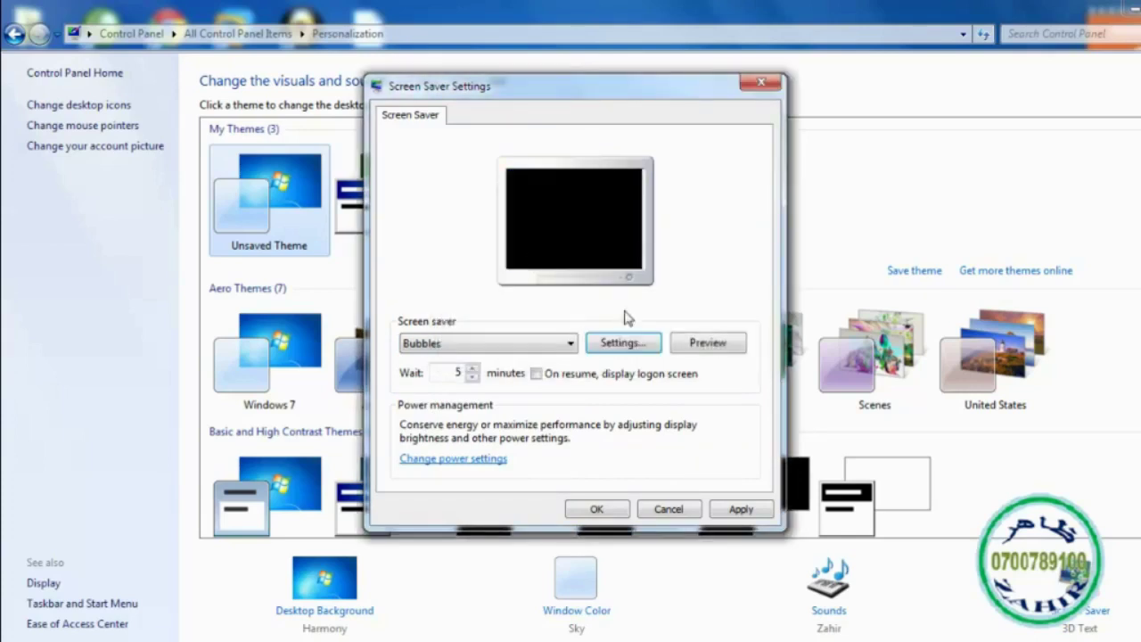
pyautogui.click(706, 344)
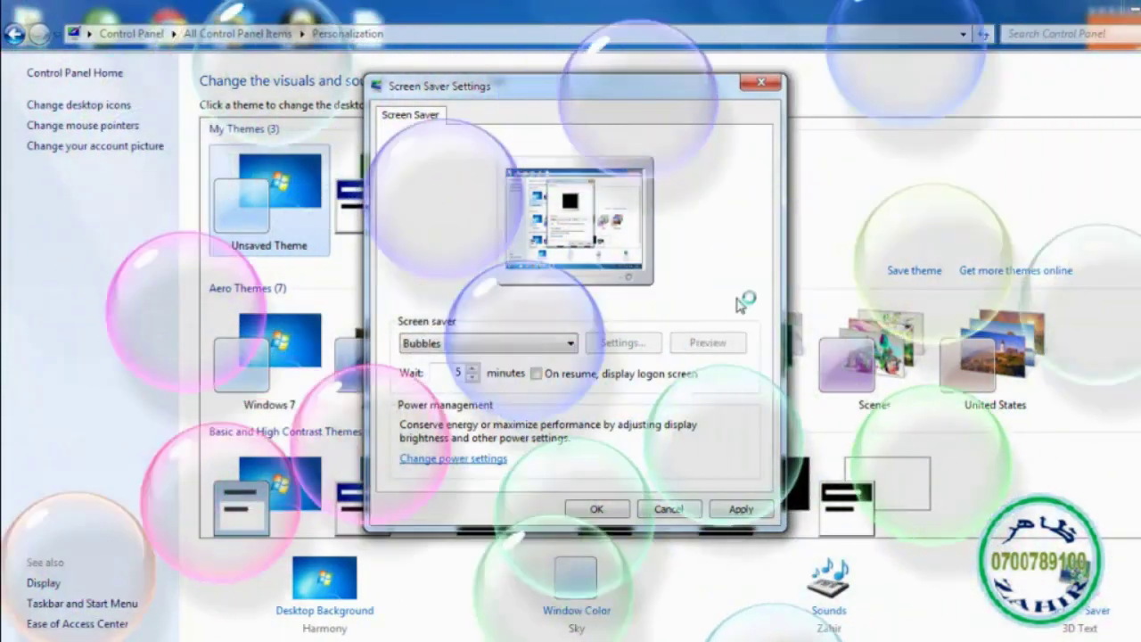
pyautogui.moveTo(687, 267)
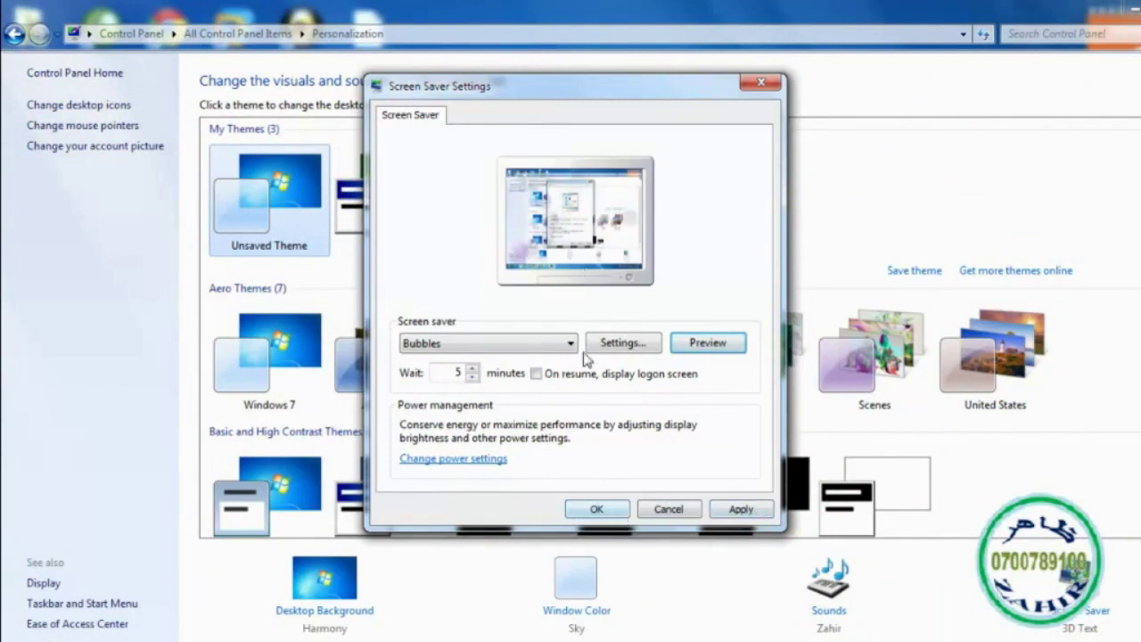
# Step: Choose the Mystify screen saver, check whether it offers any settings, and preview it
pyautogui.click(571, 345)
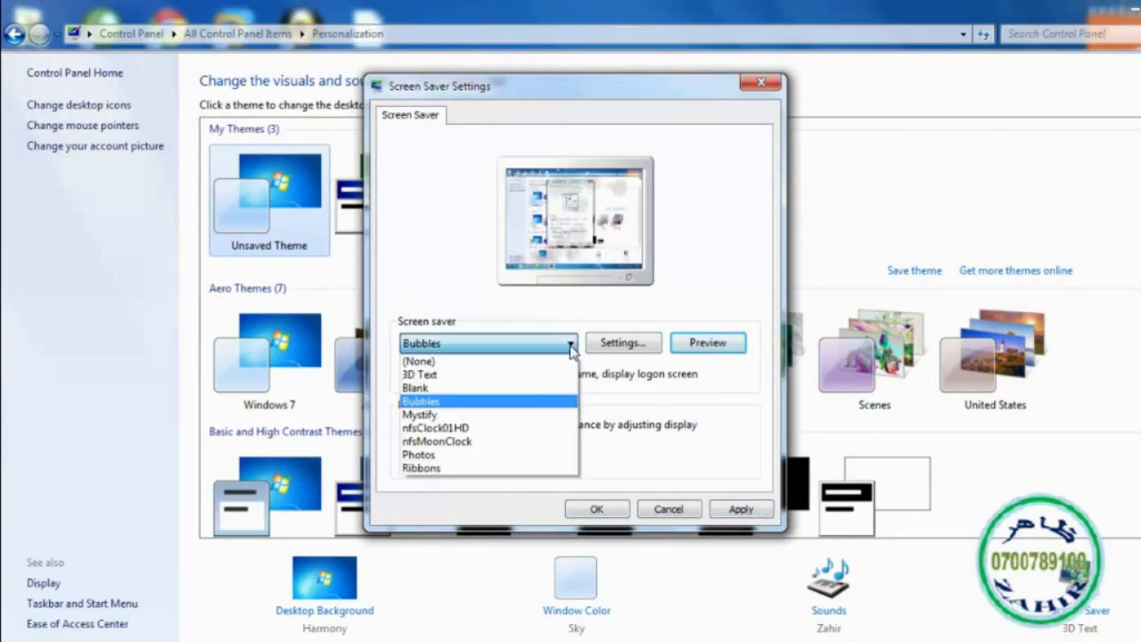
pyautogui.click(436, 415)
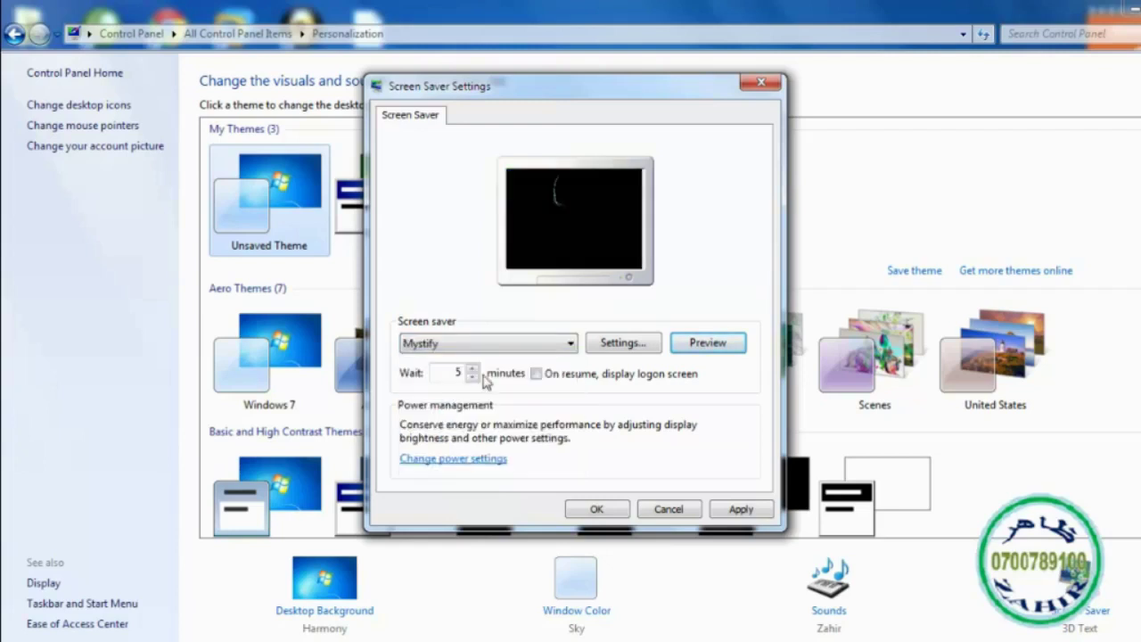
pyautogui.click(624, 342)
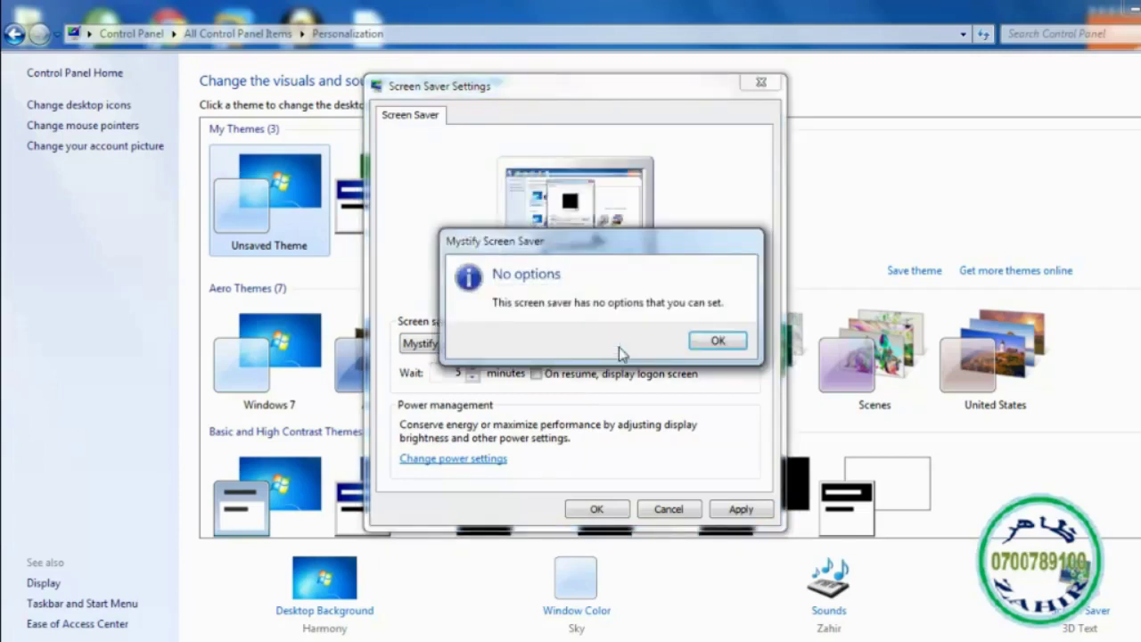
pyautogui.click(717, 342)
pyautogui.click(709, 343)
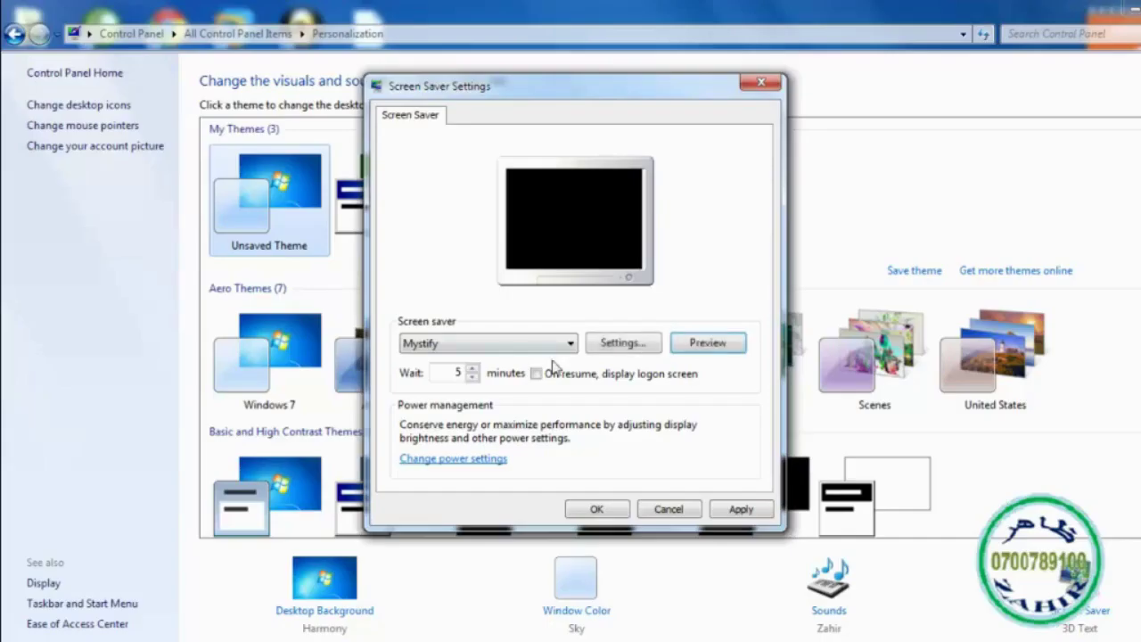
# Step: Choose the nfsClock01HD screen saver, look through its quality and Loop options, and preview the clock
pyautogui.click(560, 351)
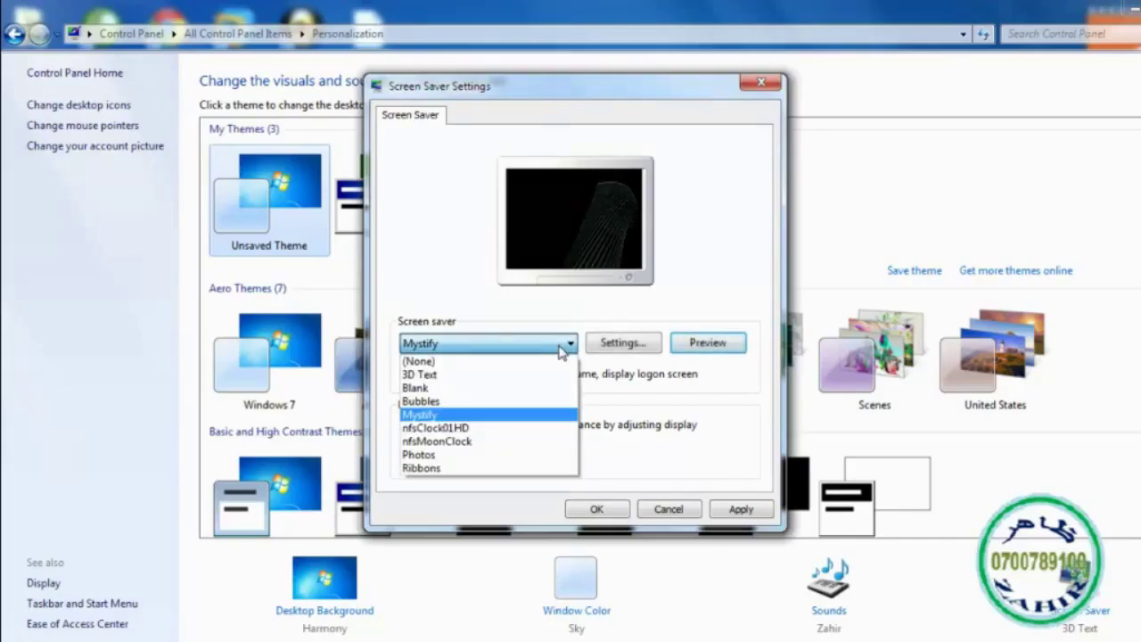
pyautogui.click(434, 429)
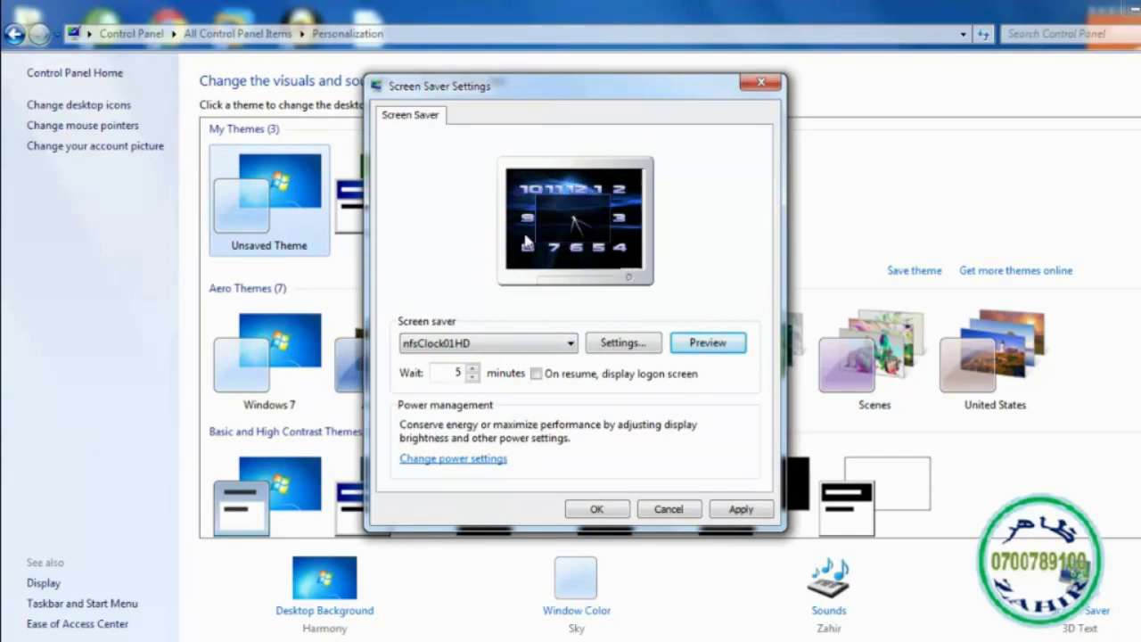
pyautogui.click(624, 344)
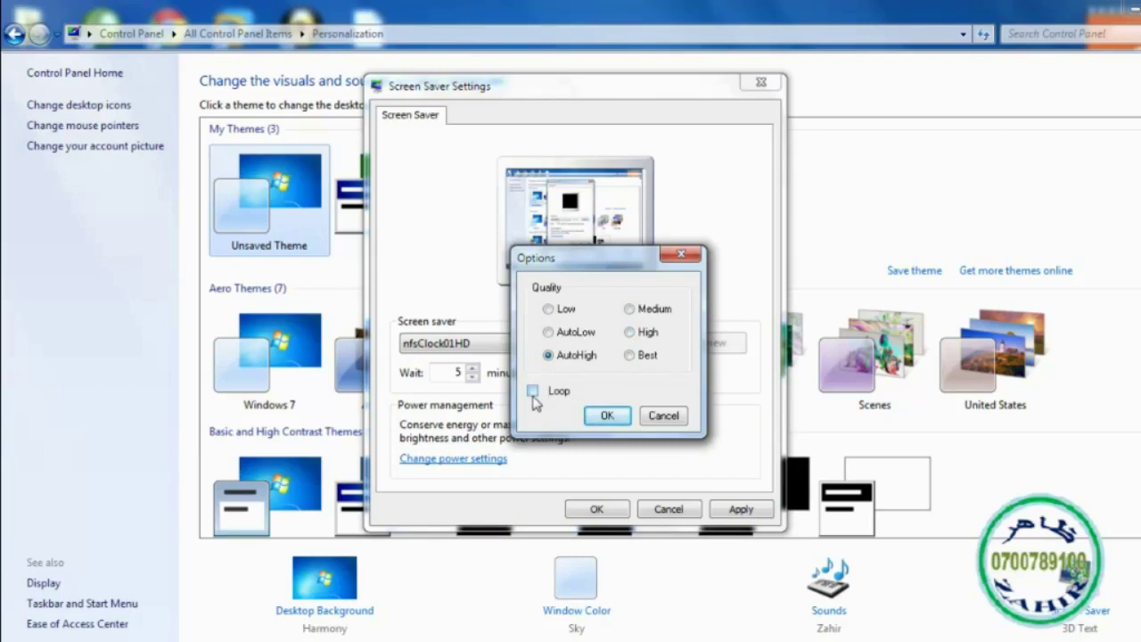
pyautogui.click(607, 417)
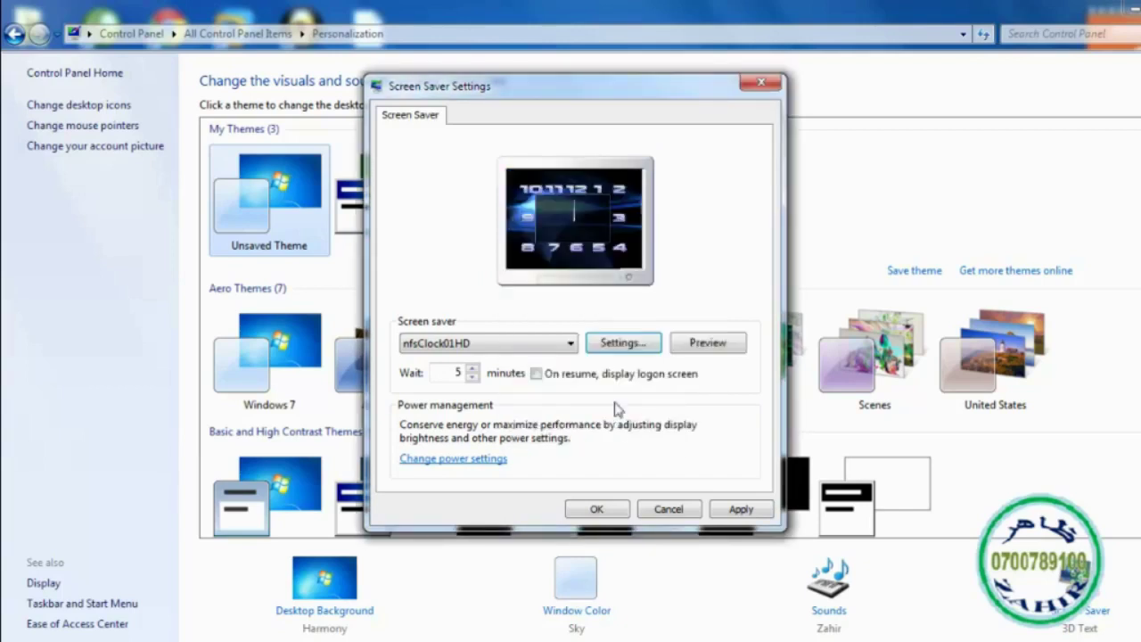
pyautogui.click(721, 346)
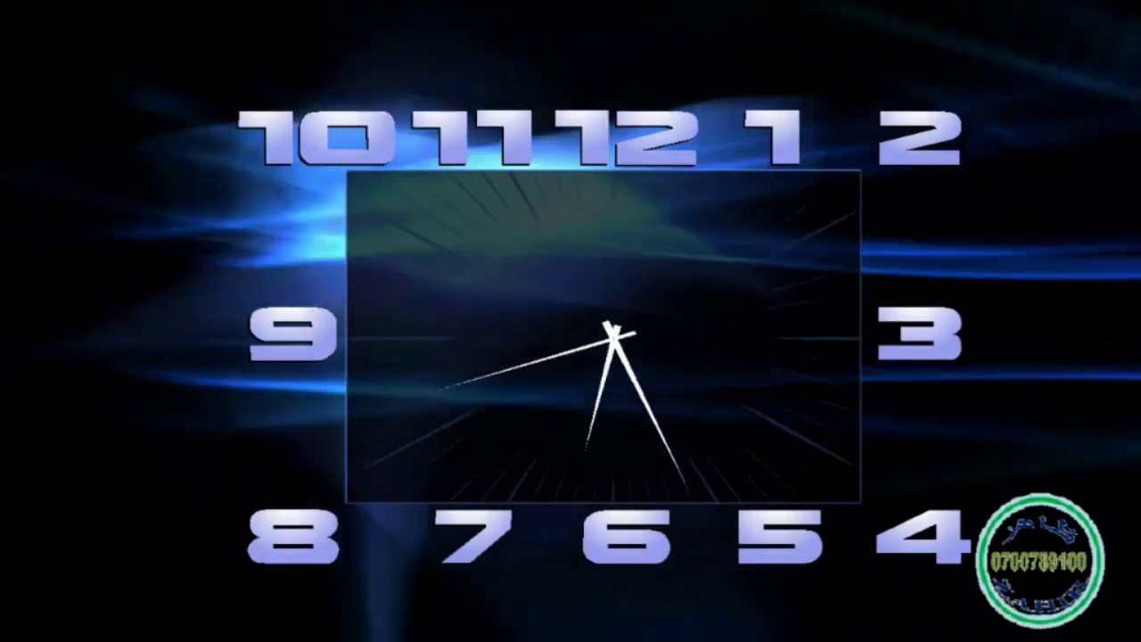
pyautogui.click(759, 349)
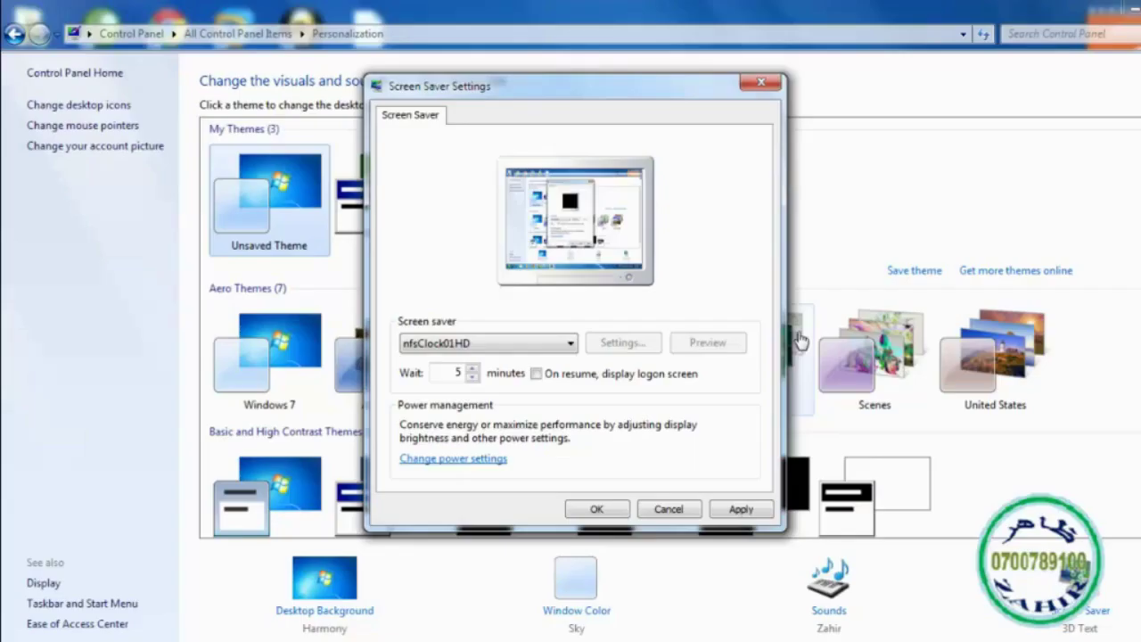
# Step: Review the nfsClock01HD quality and Loop options again, before and after a second preview of the clock
pyautogui.click(620, 346)
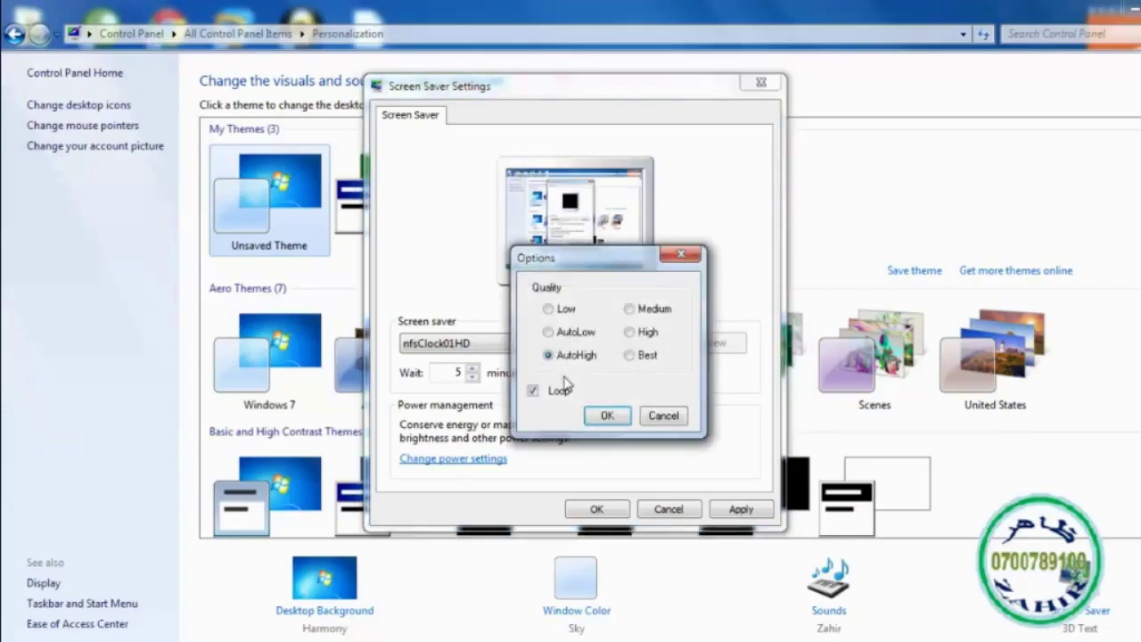
pyautogui.click(606, 415)
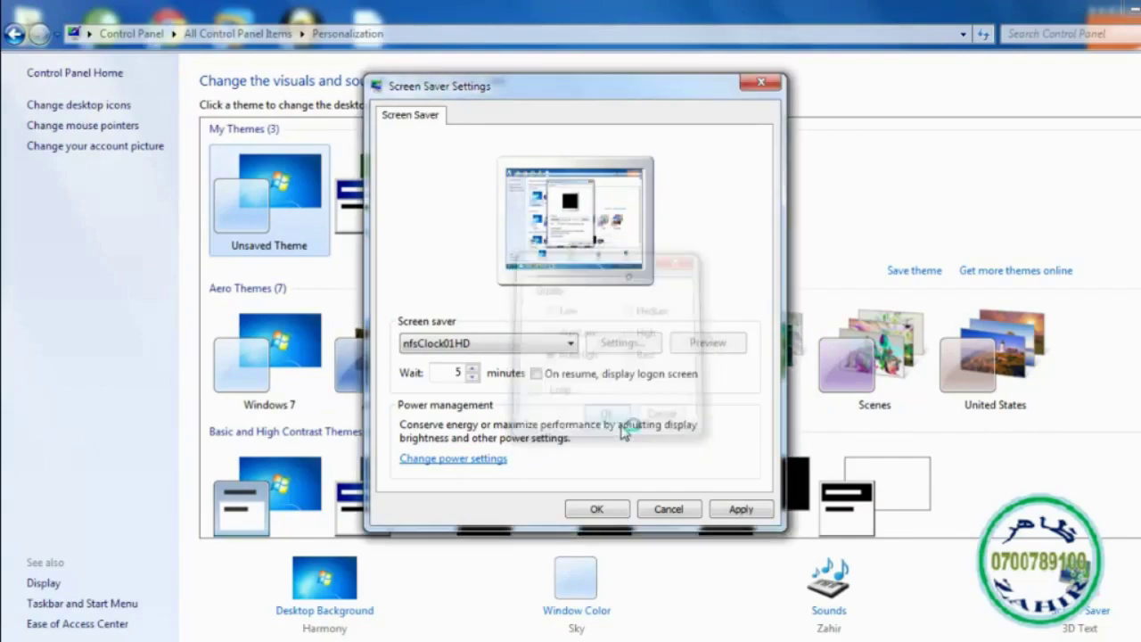
pyautogui.click(695, 346)
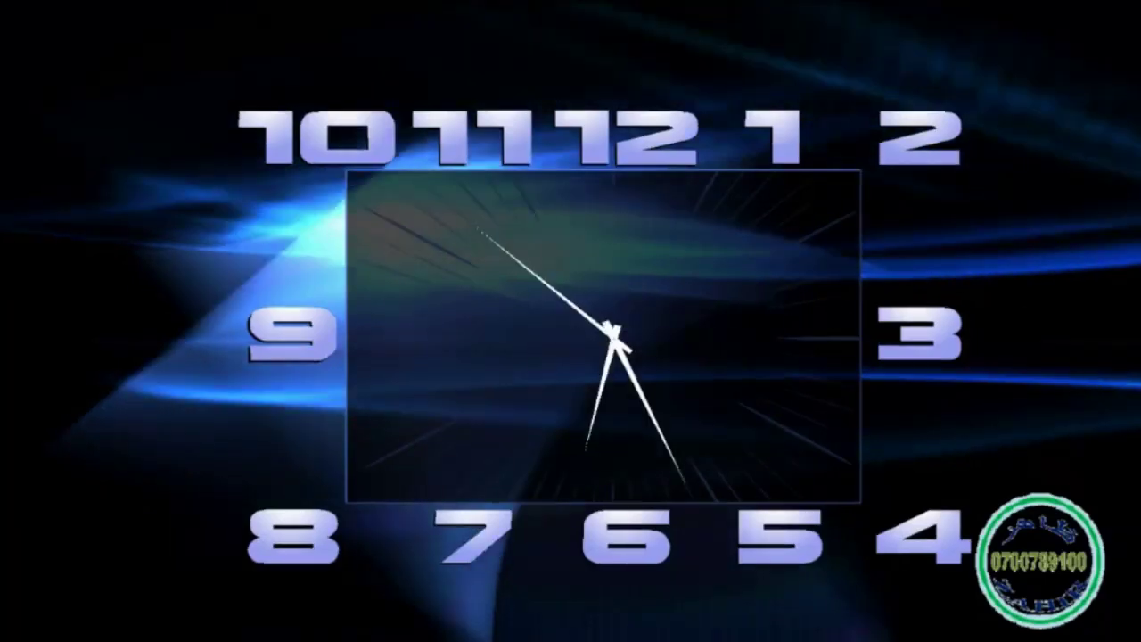
pyautogui.moveTo(650, 318)
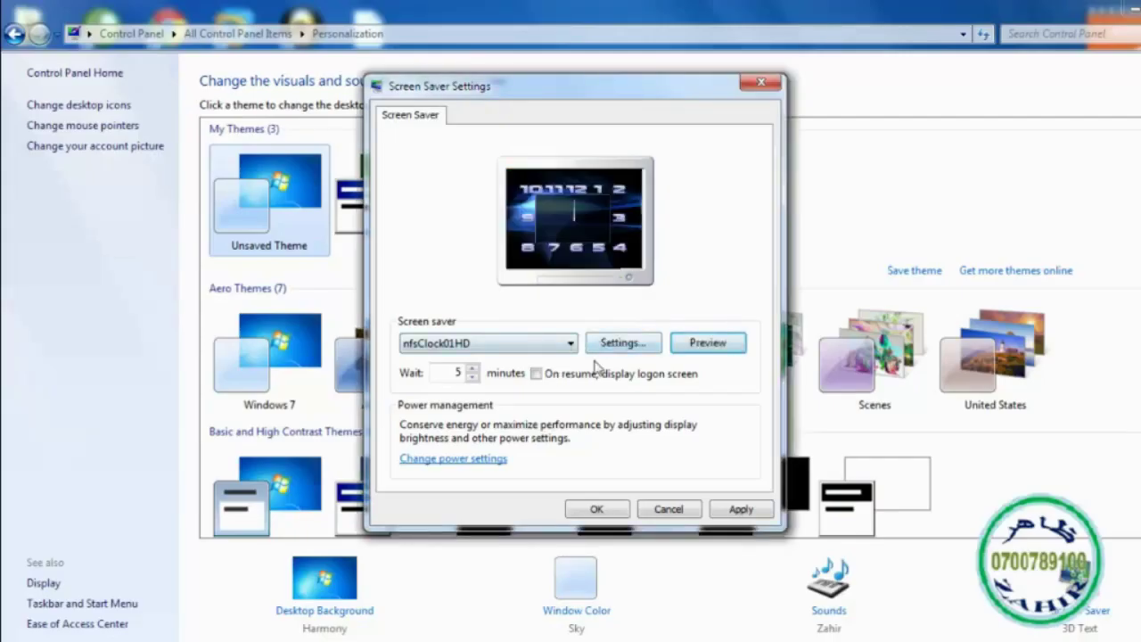
pyautogui.click(625, 343)
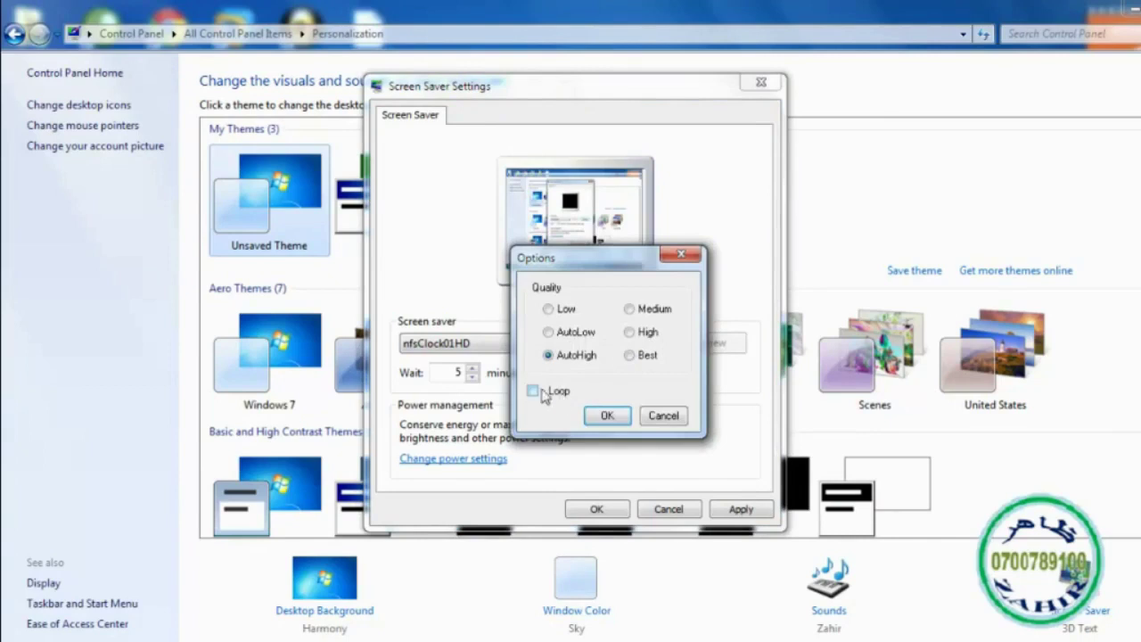
pyautogui.click(606, 415)
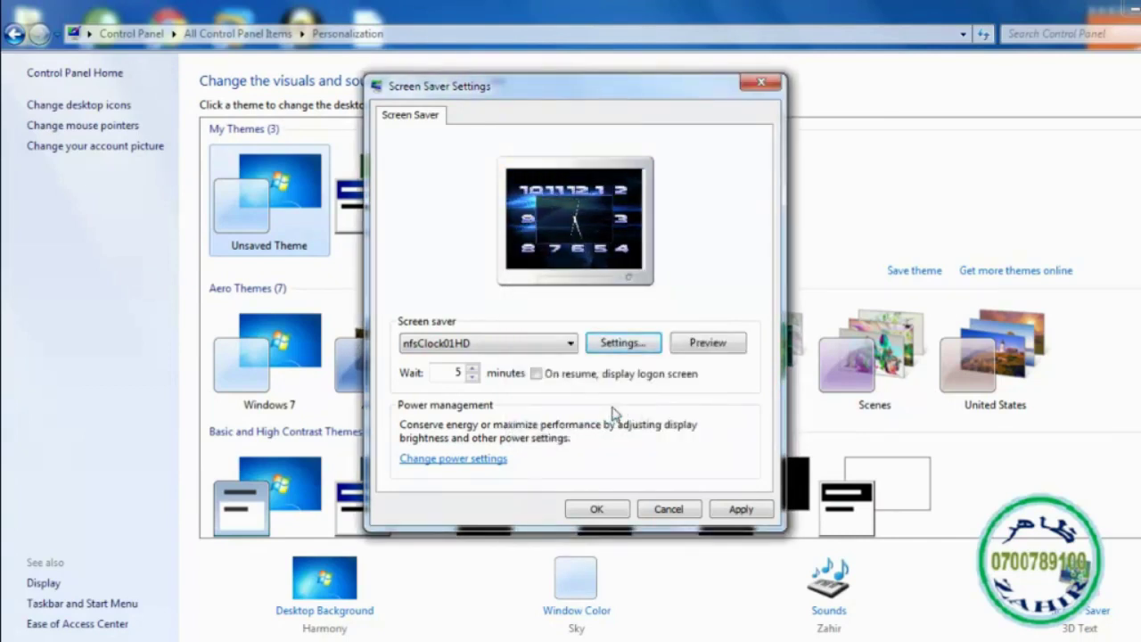
# Step: Choose the nfsMoonClock screen saver, check its quality and Loop options, and preview it
pyautogui.click(540, 342)
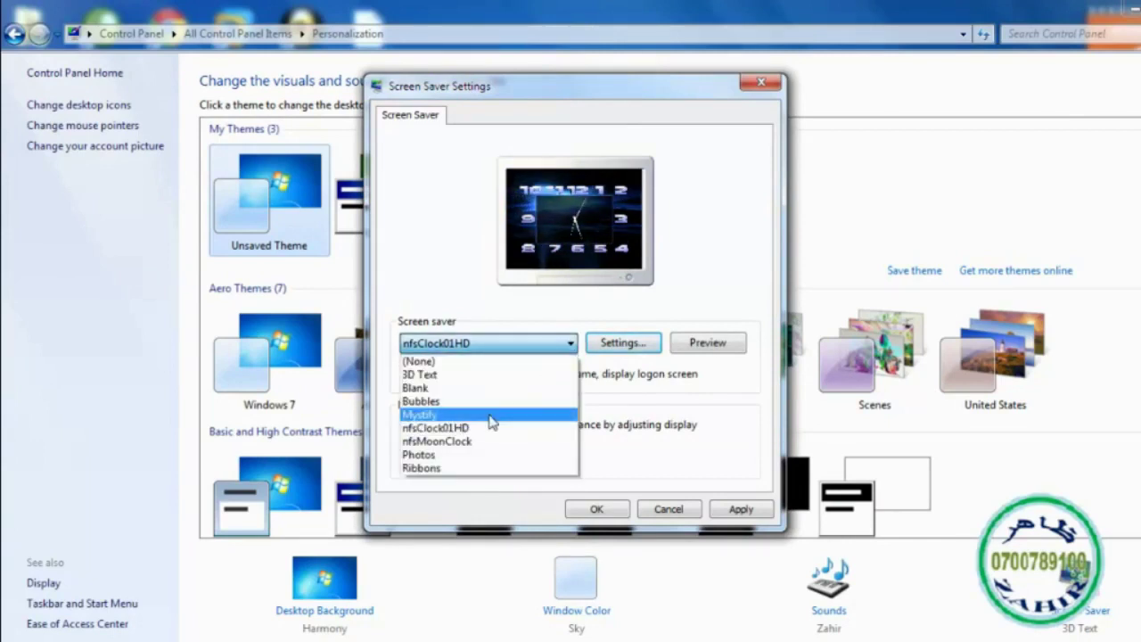
pyautogui.click(463, 441)
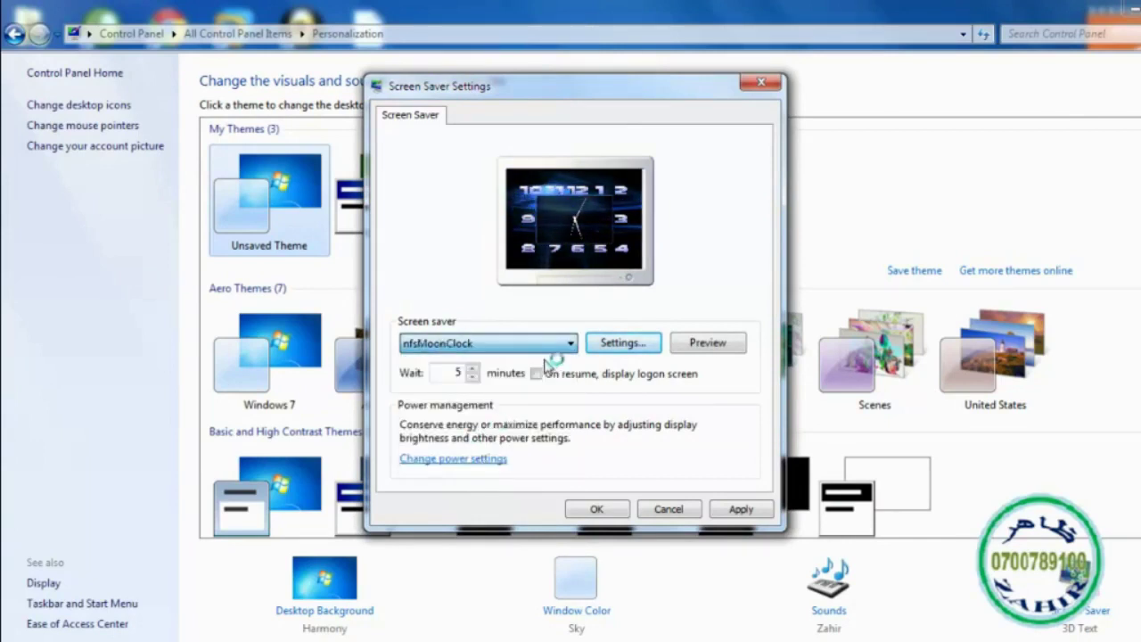
pyautogui.click(624, 344)
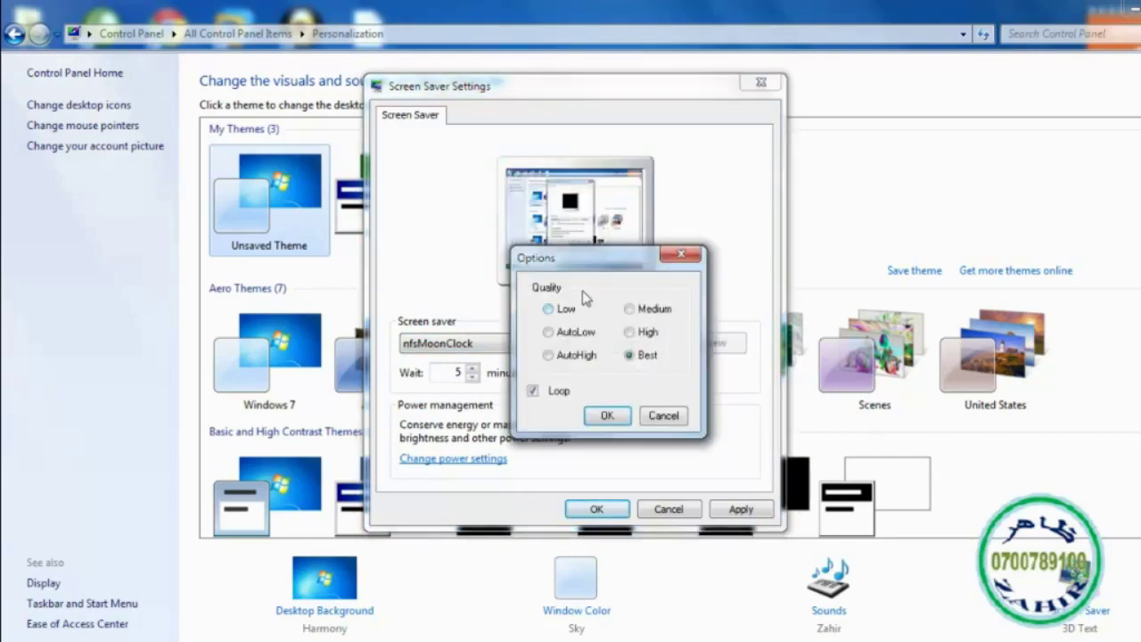
pyautogui.click(607, 417)
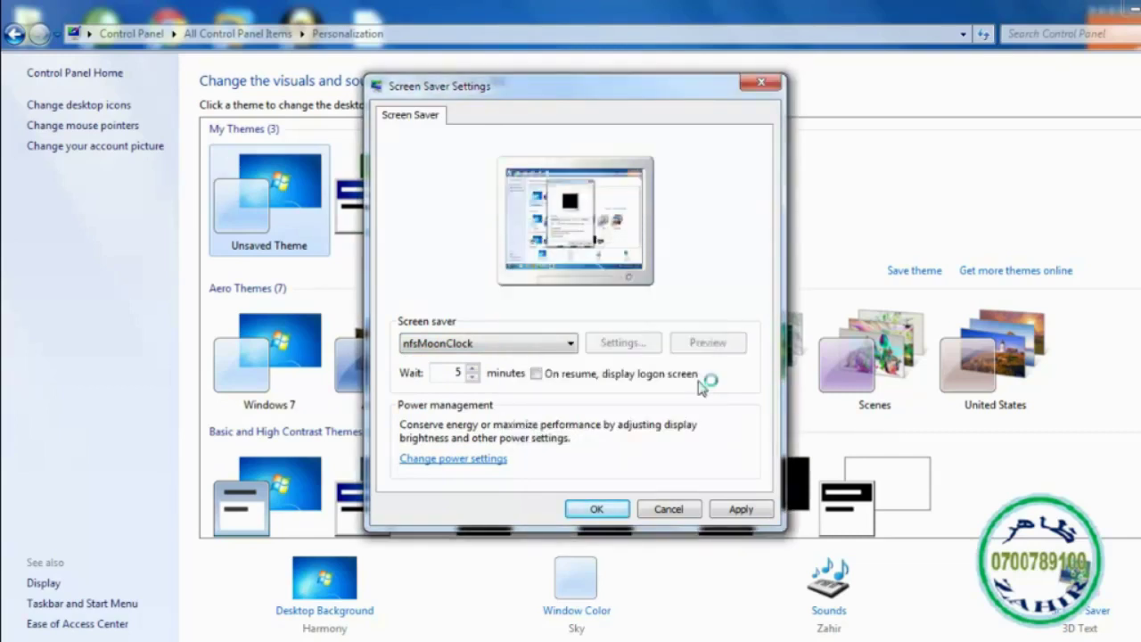
pyautogui.click(707, 344)
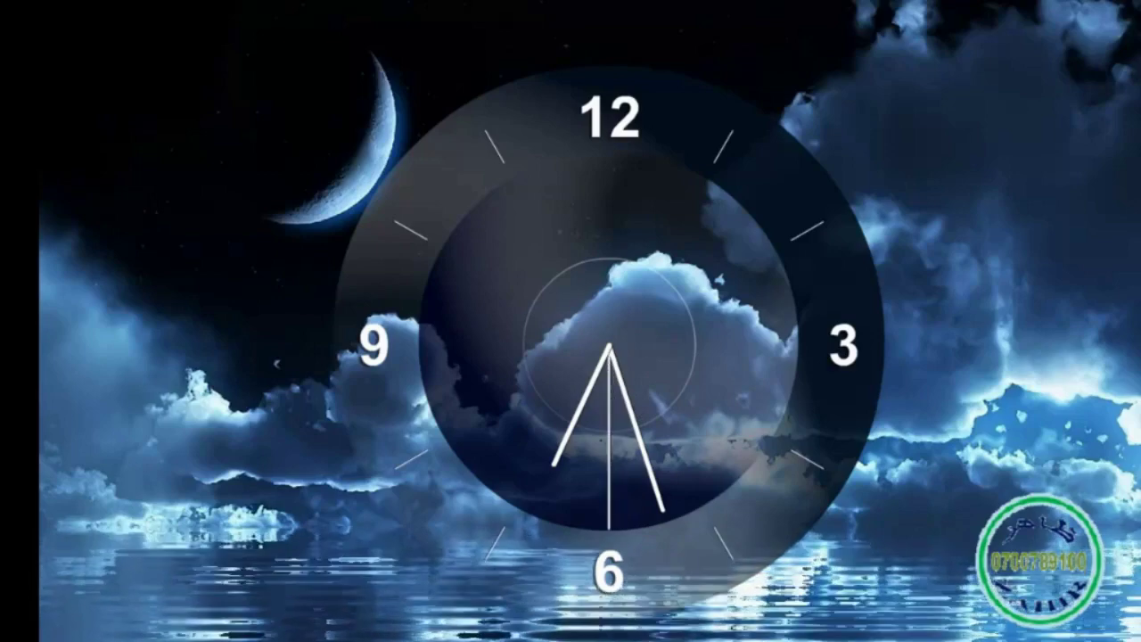
pyautogui.moveTo(696, 286)
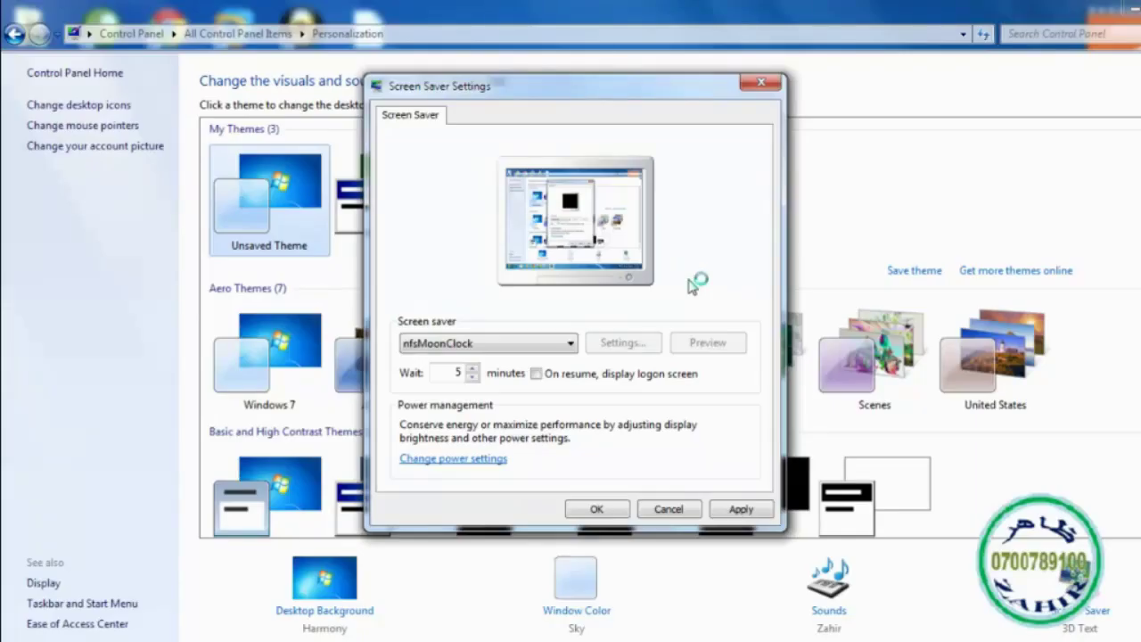
# Step: Choose the Photos screen saver and preview its picture slide show
pyautogui.click(569, 344)
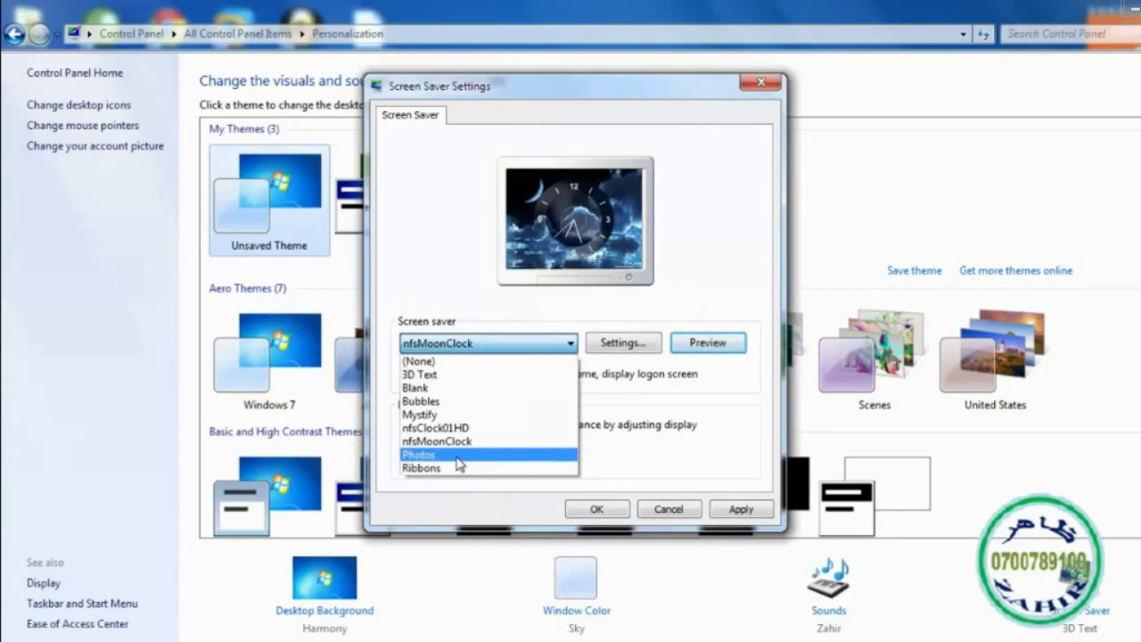
pyautogui.click(457, 464)
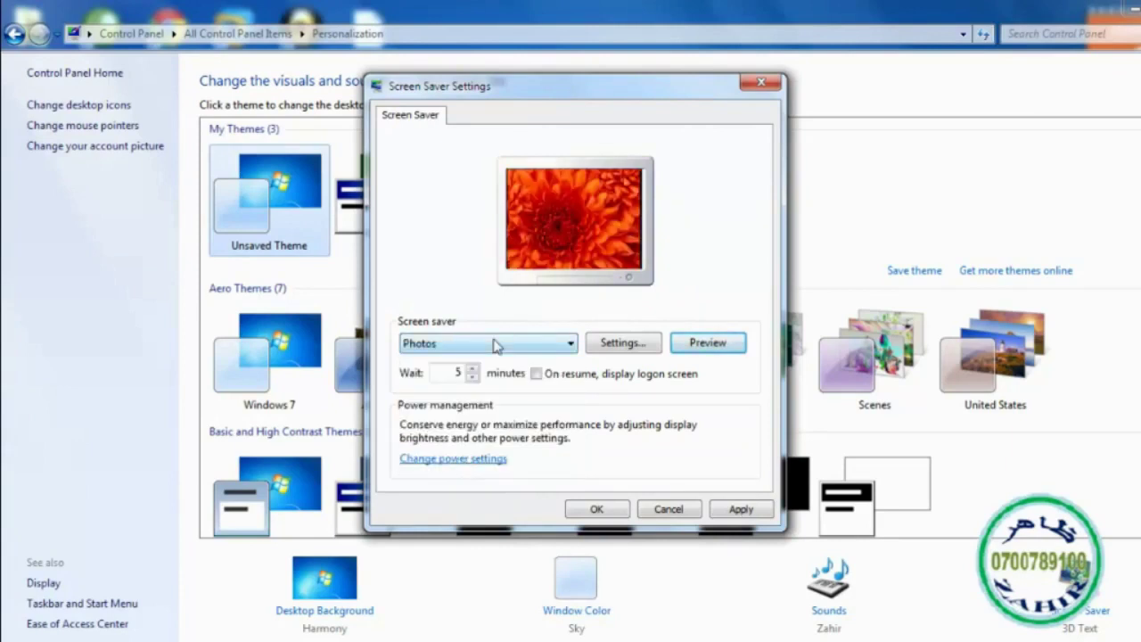
pyautogui.click(710, 348)
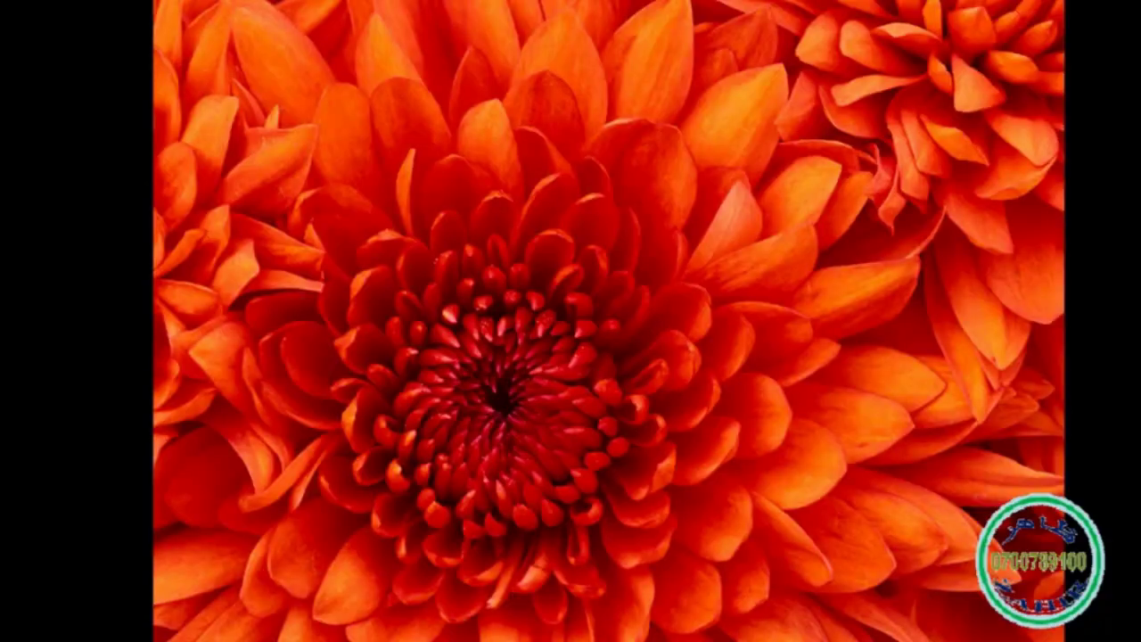
pyautogui.moveTo(655, 214)
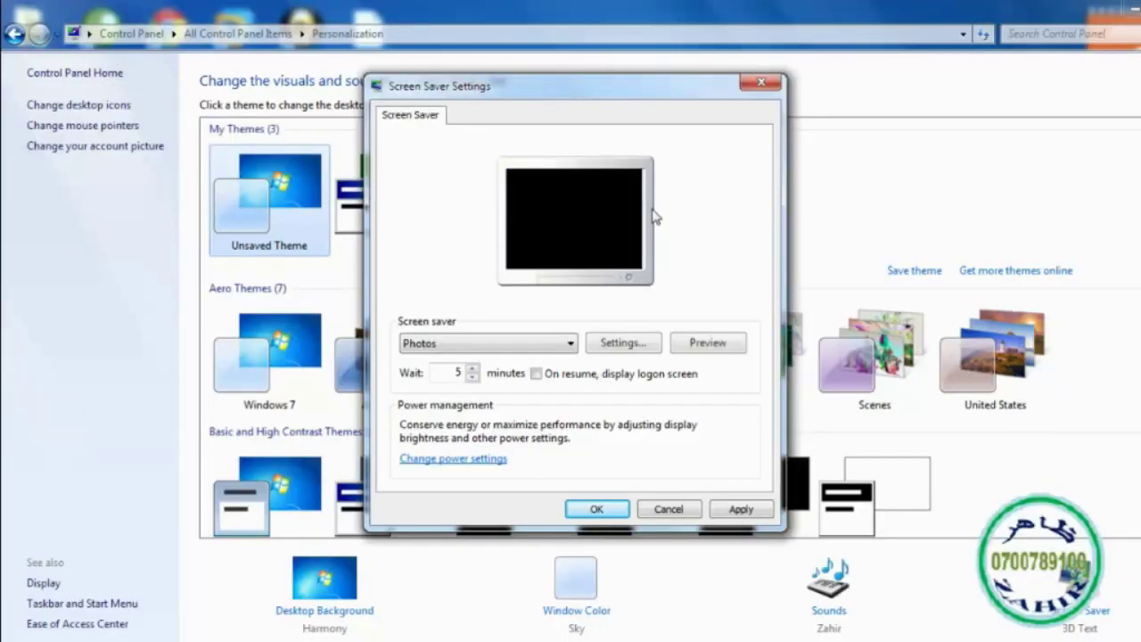
# Step: Browse for the Photos screen saver's picture folder and expand Local Disk (H:) under Computer
pyautogui.click(622, 341)
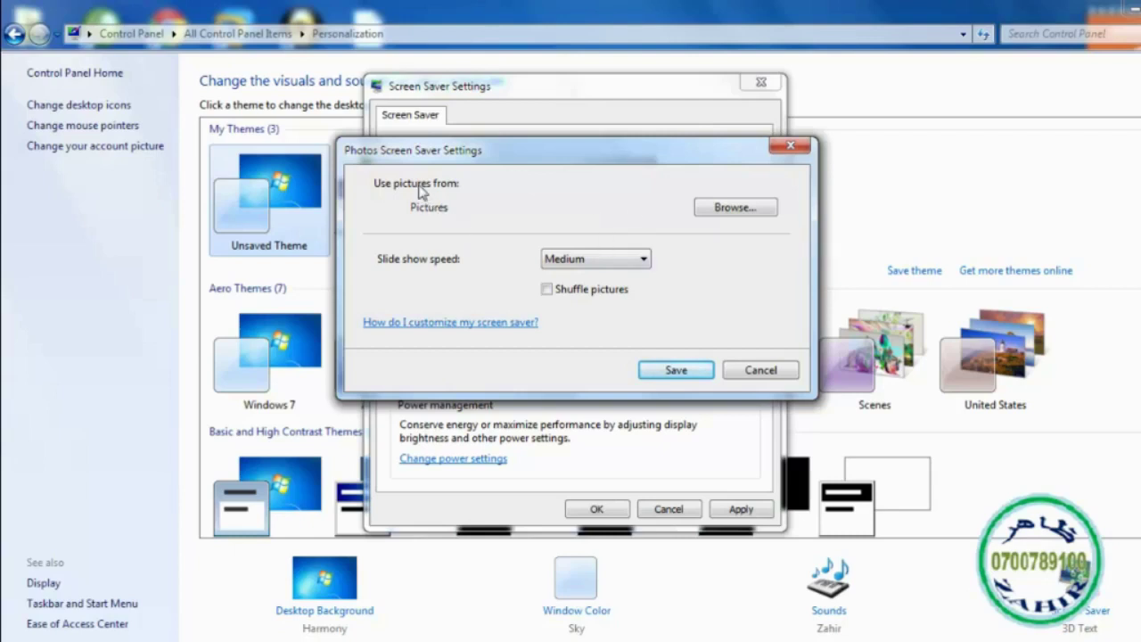
pyautogui.click(713, 207)
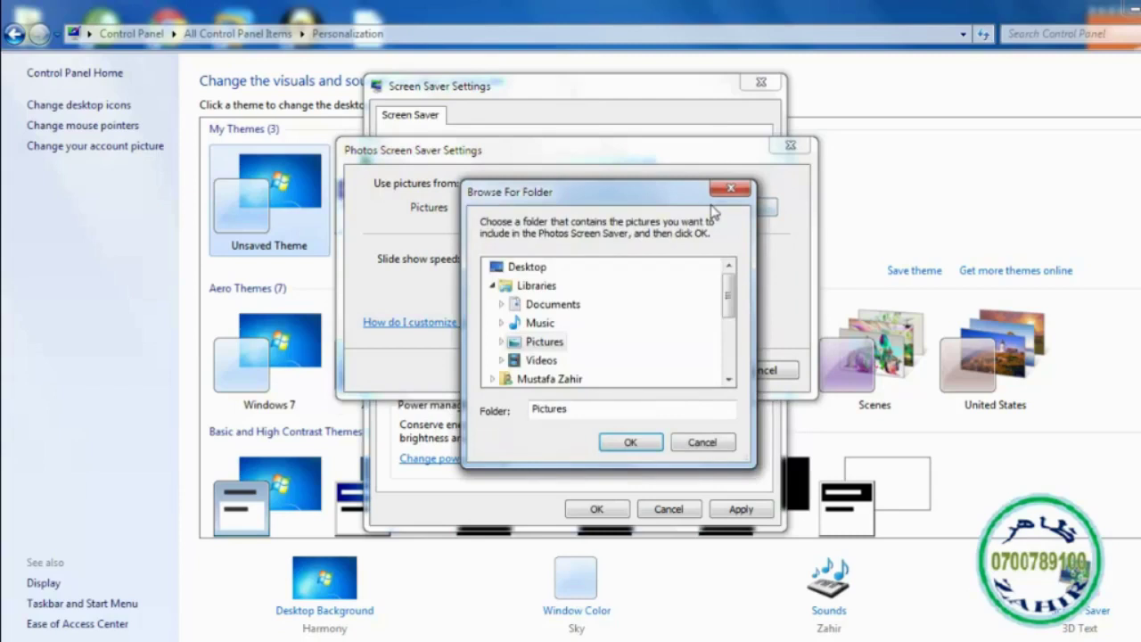
pyautogui.moveTo(729, 297); pyautogui.dragTo(728, 346)
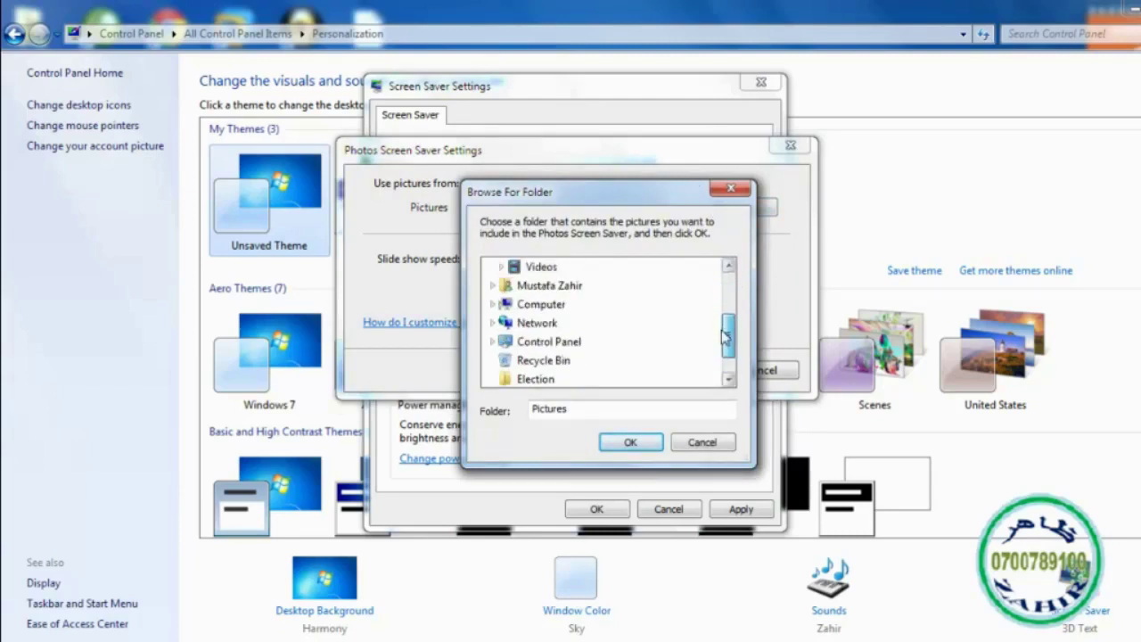
pyautogui.click(541, 304)
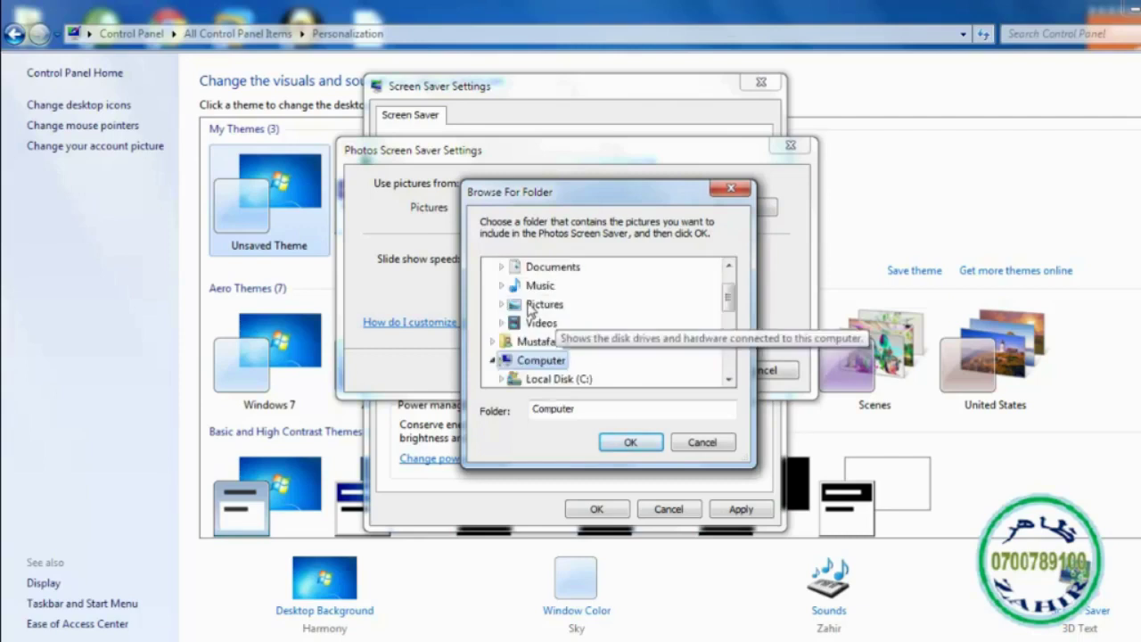
pyautogui.click(729, 379)
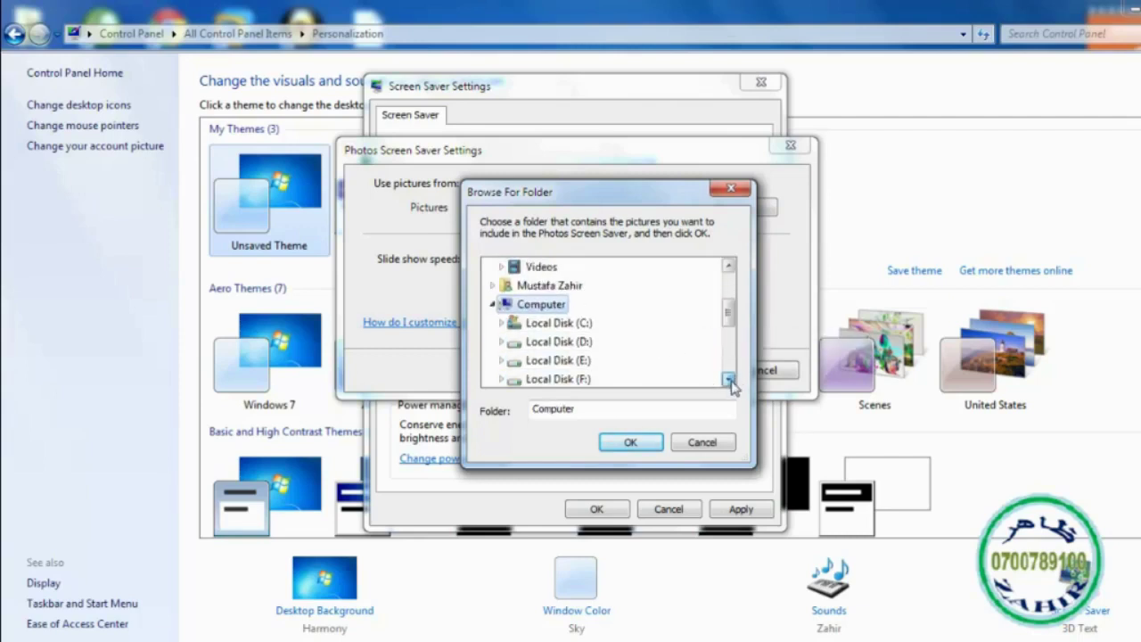
pyautogui.click(729, 379)
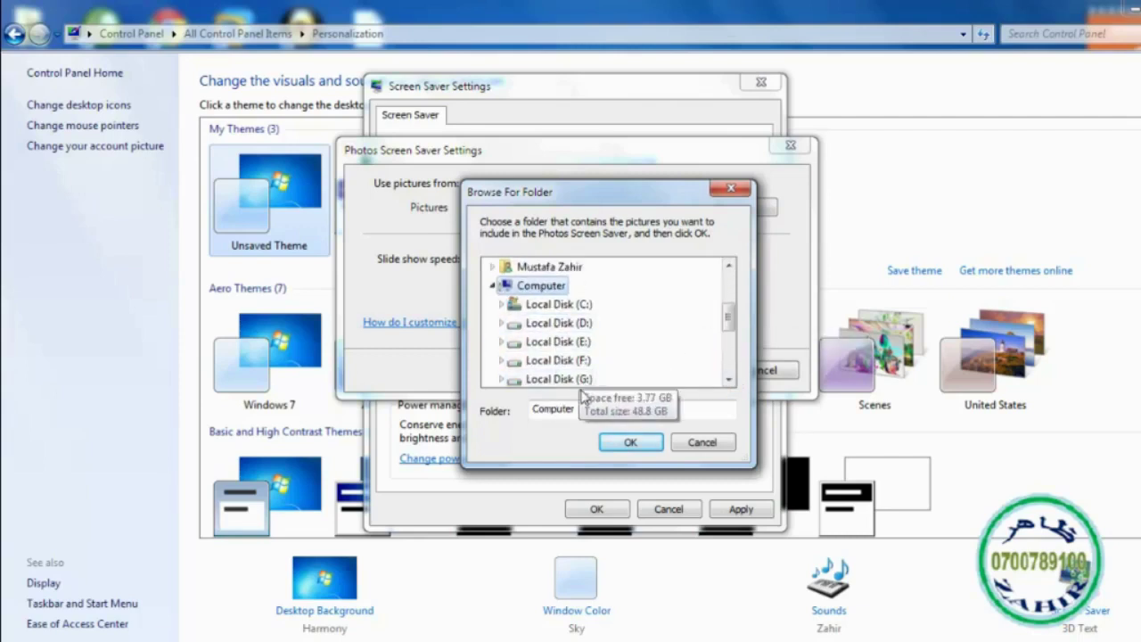
pyautogui.scroll(-1, 730, 326)
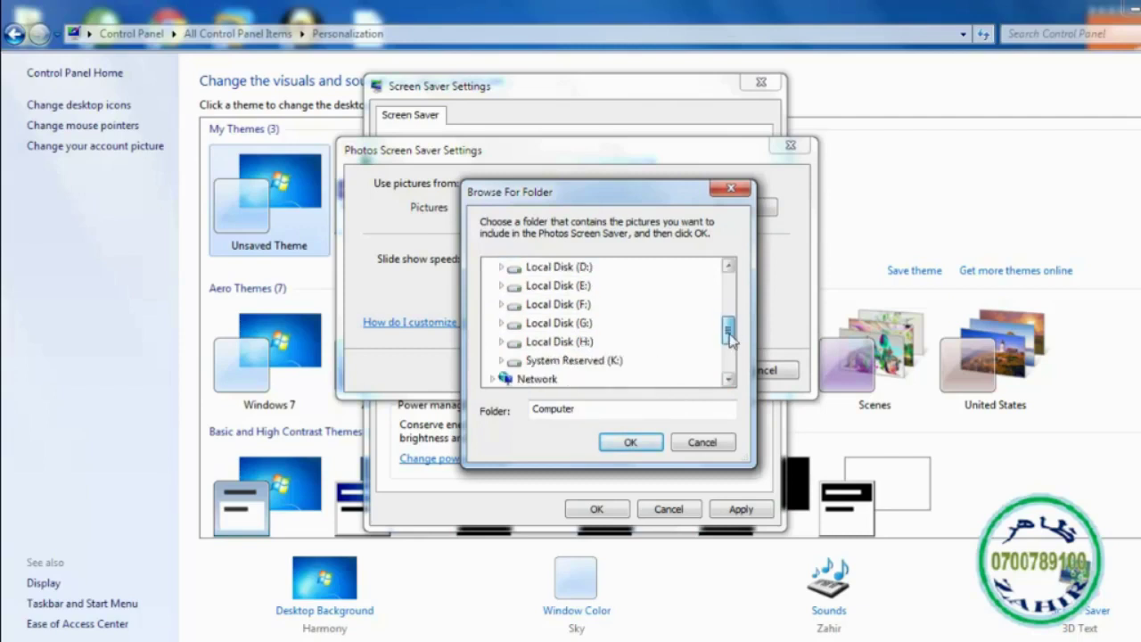
pyautogui.doubleClick(584, 342)
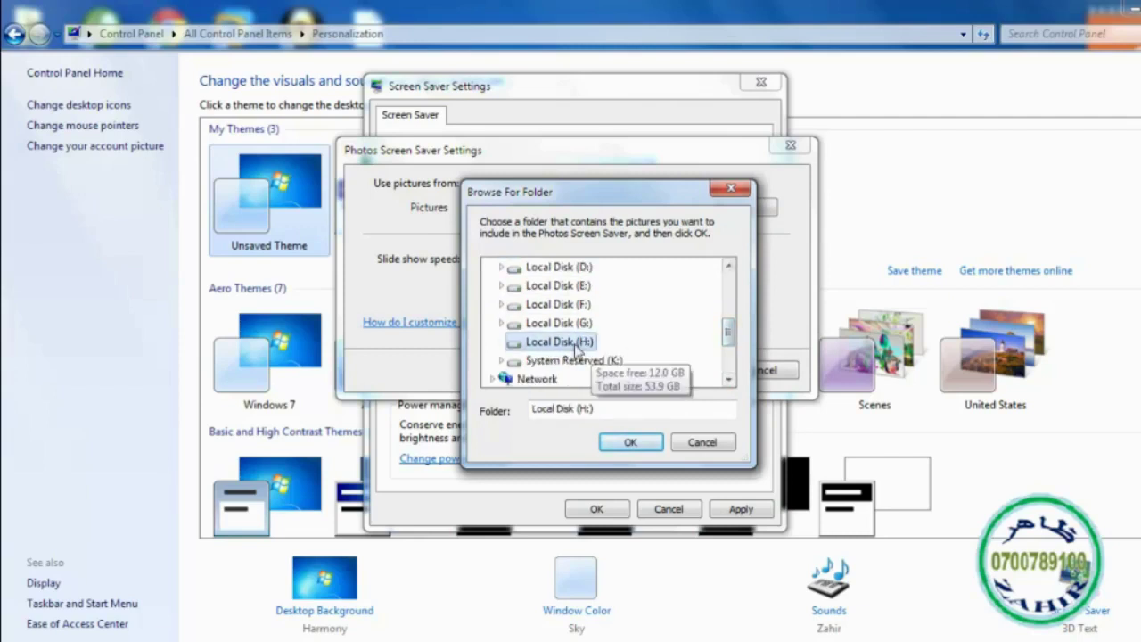
# Step: Find the Pictures folder on Local Disk (H:) and expand it
pyautogui.click(728, 380)
pyautogui.click(730, 382)
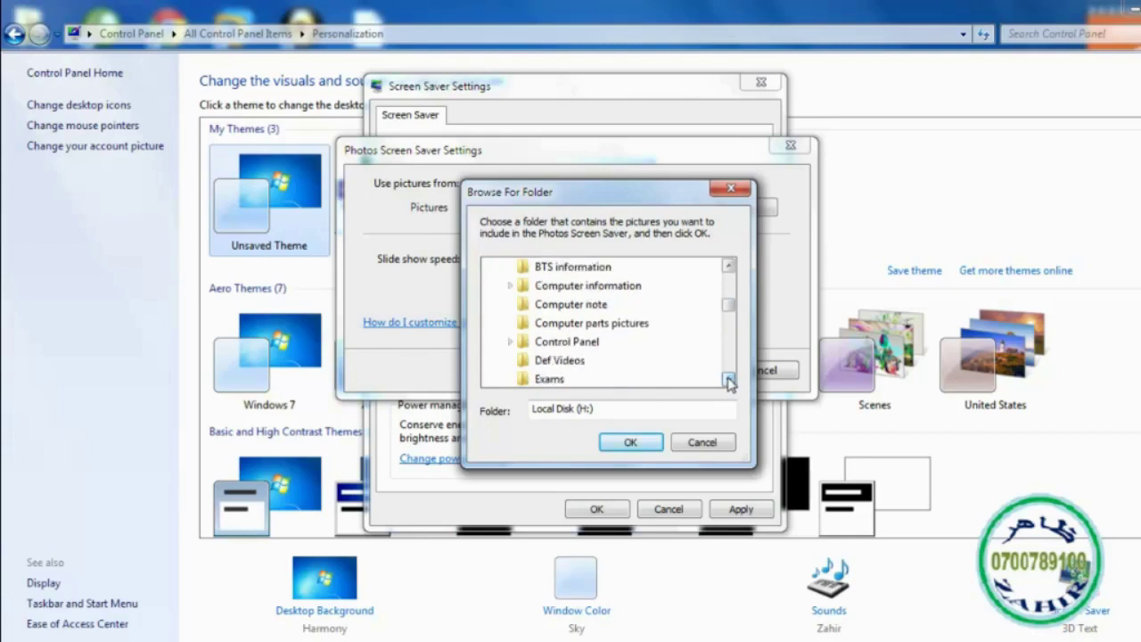
pyautogui.click(729, 383)
pyautogui.click(729, 383)
pyautogui.click(729, 382)
pyautogui.click(729, 383)
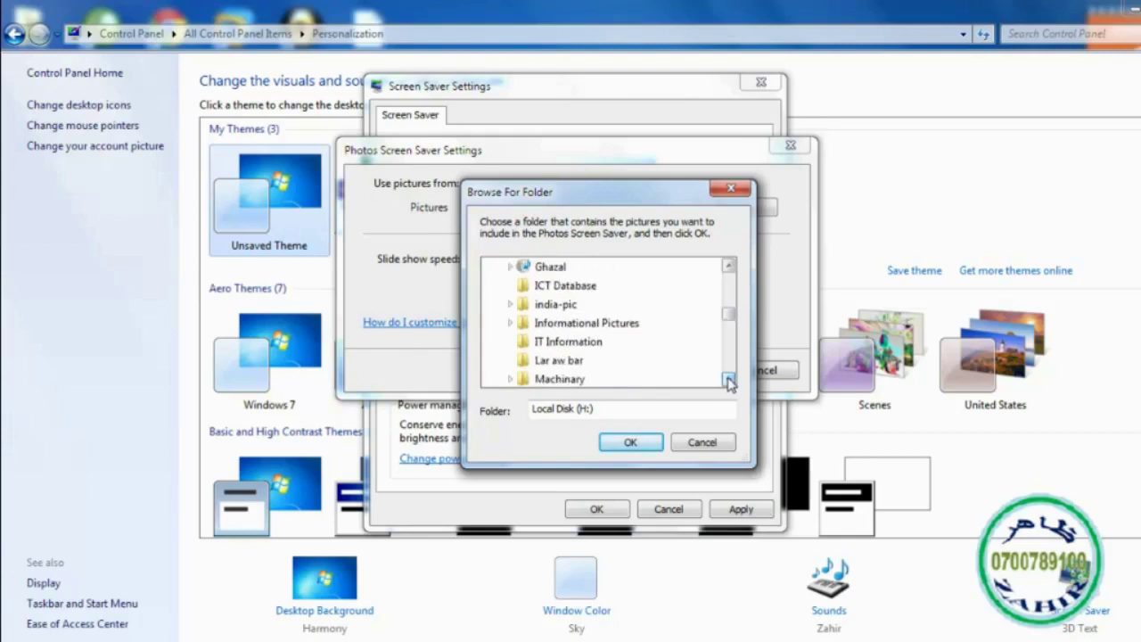
pyautogui.click(730, 383)
pyautogui.click(730, 383)
pyautogui.click(729, 382)
pyautogui.click(730, 382)
pyautogui.click(730, 382)
pyautogui.click(730, 383)
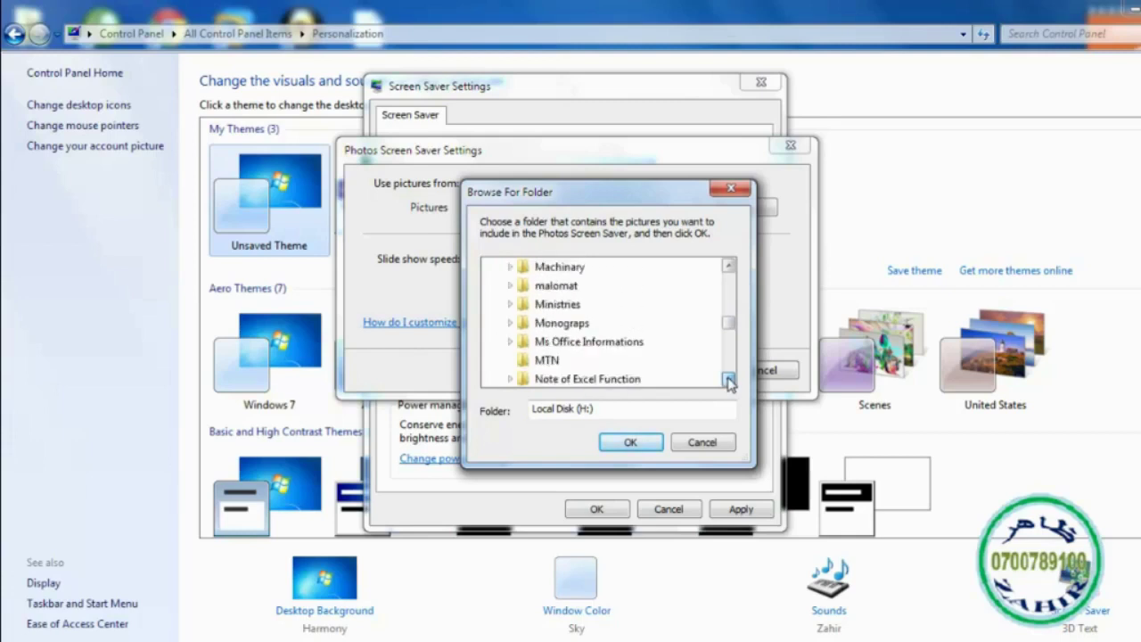
pyautogui.click(729, 382)
pyautogui.click(730, 382)
pyautogui.click(729, 382)
pyautogui.click(729, 383)
pyautogui.click(729, 382)
pyautogui.click(729, 383)
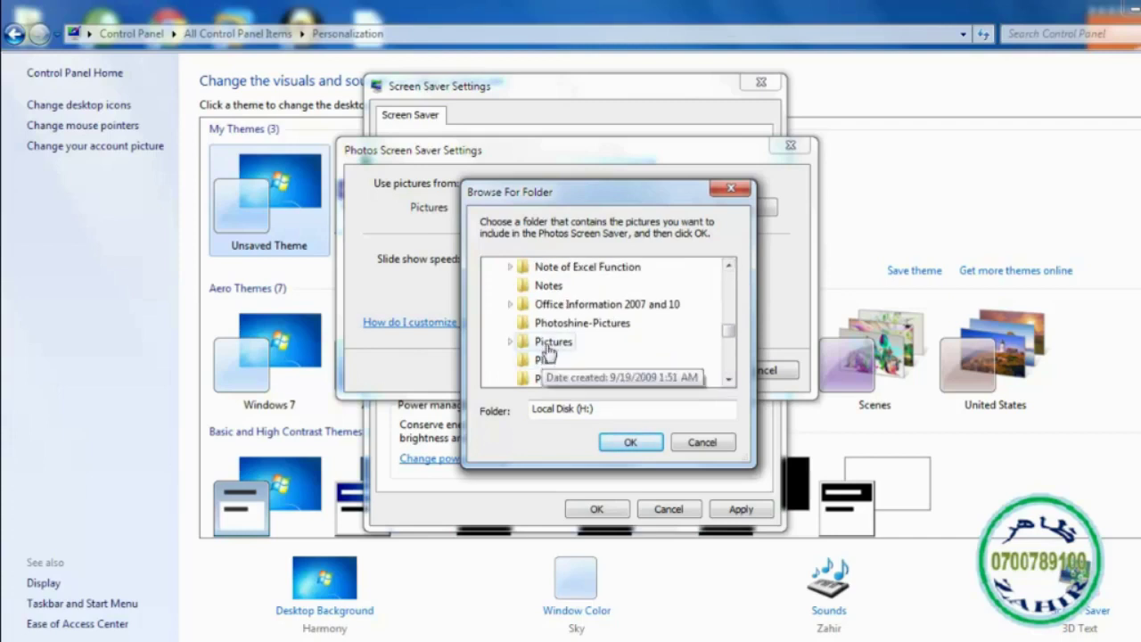
pyautogui.click(546, 344)
# Step: Use the Kaliwali Pic subfolder of Pictures as the picture source for the Photos screen saver
pyautogui.click(729, 381)
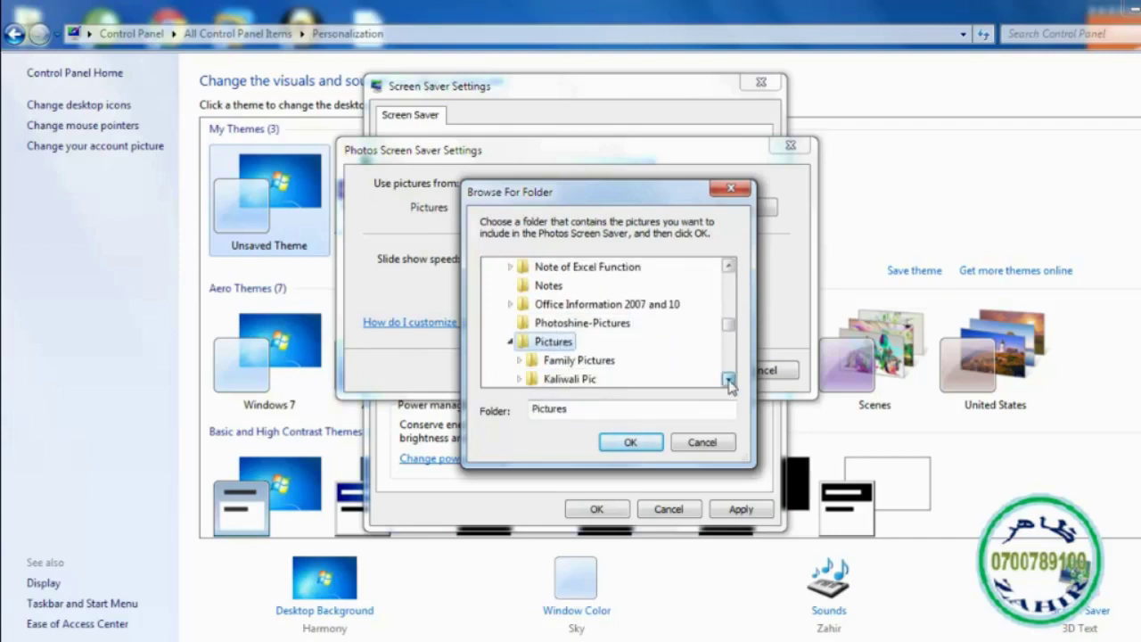
pyautogui.click(729, 380)
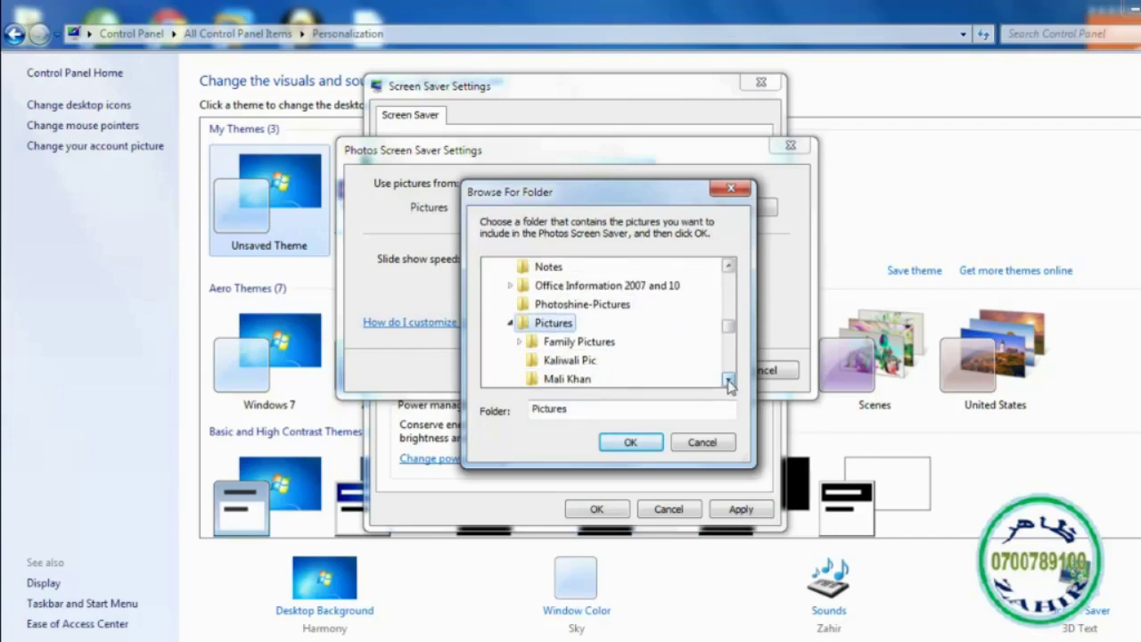
pyautogui.click(575, 363)
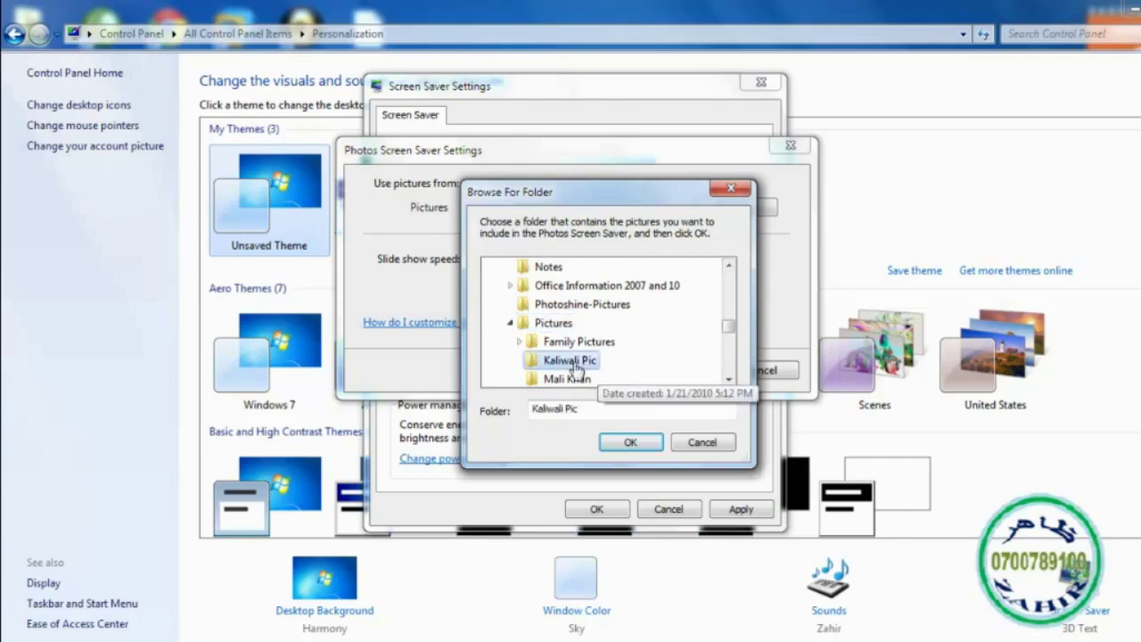
pyautogui.click(632, 443)
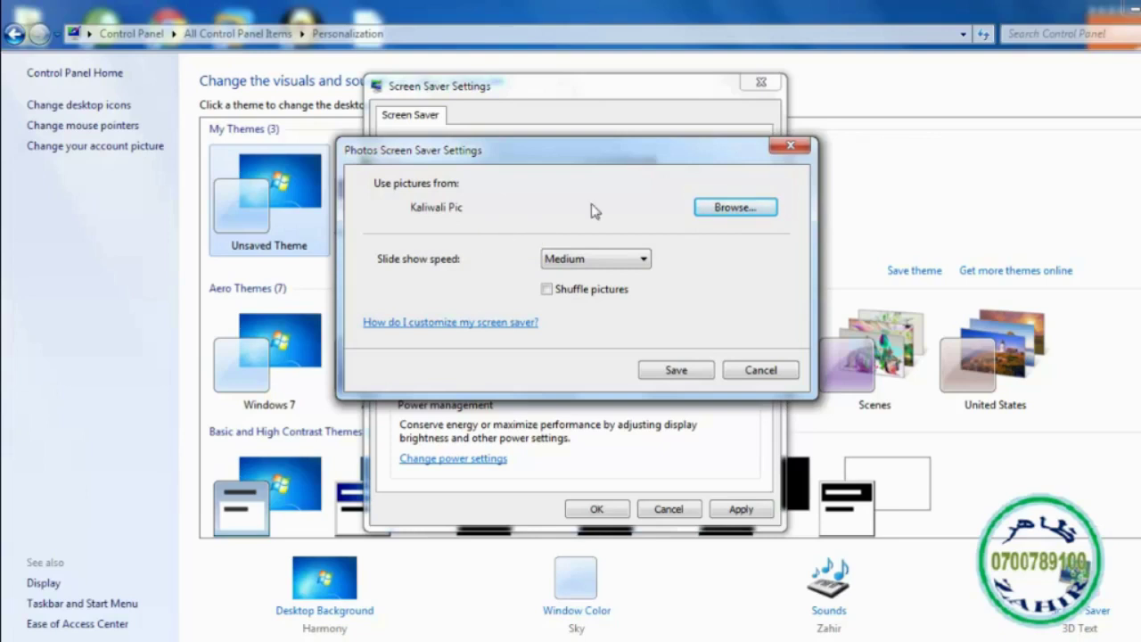
# Step: Try the Slow and Fast slide show speeds and set the speed back to Medium
pyautogui.click(643, 260)
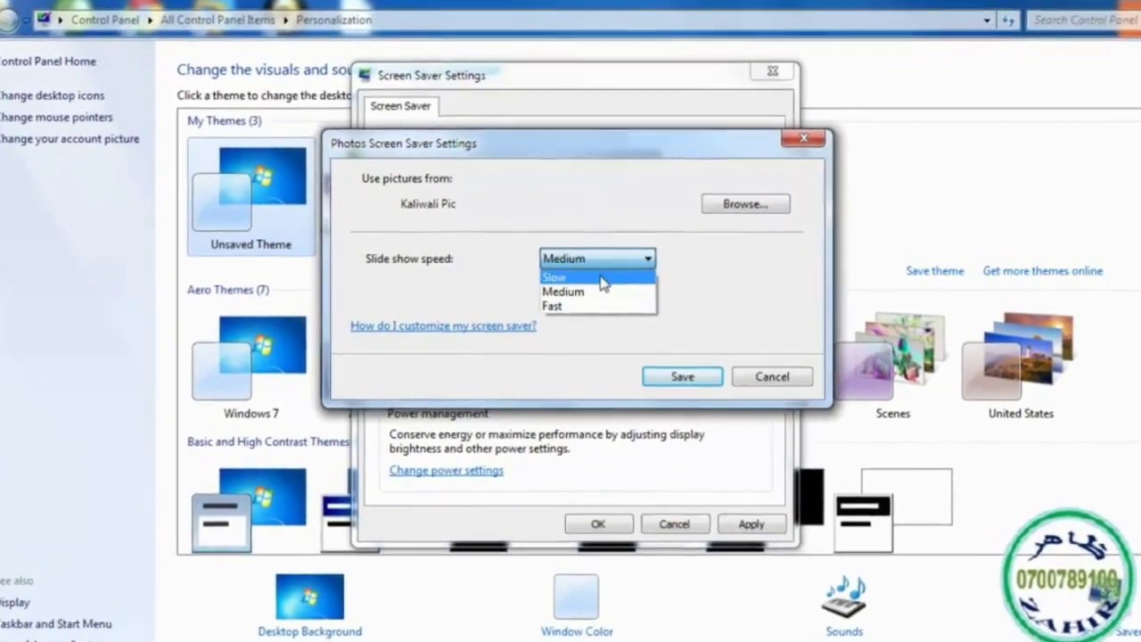
pyautogui.click(606, 278)
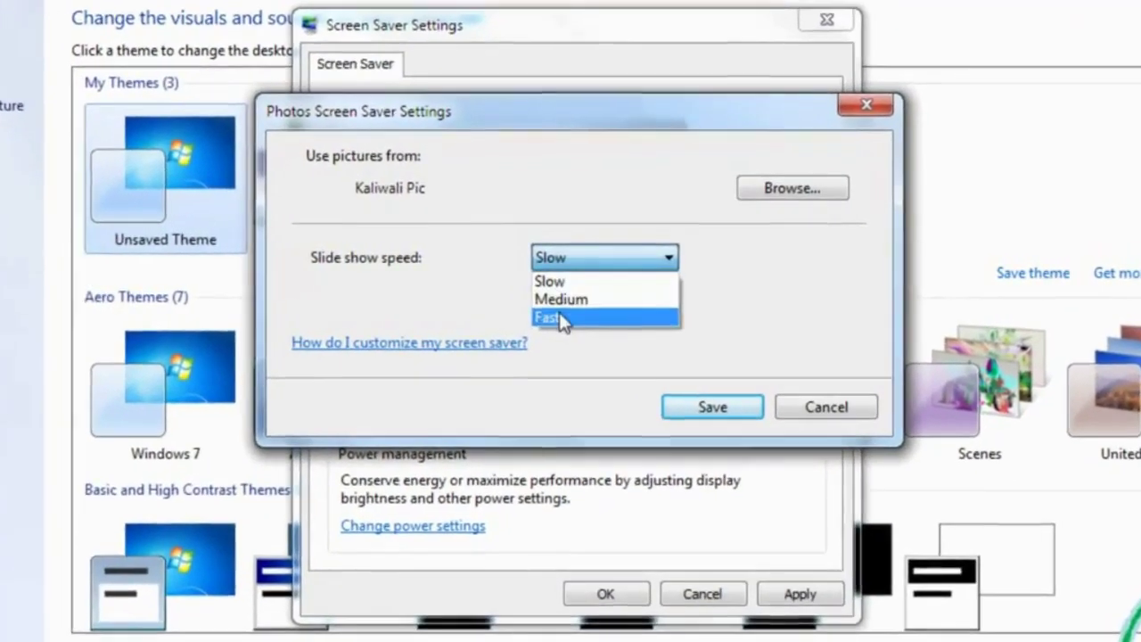
pyautogui.click(559, 314)
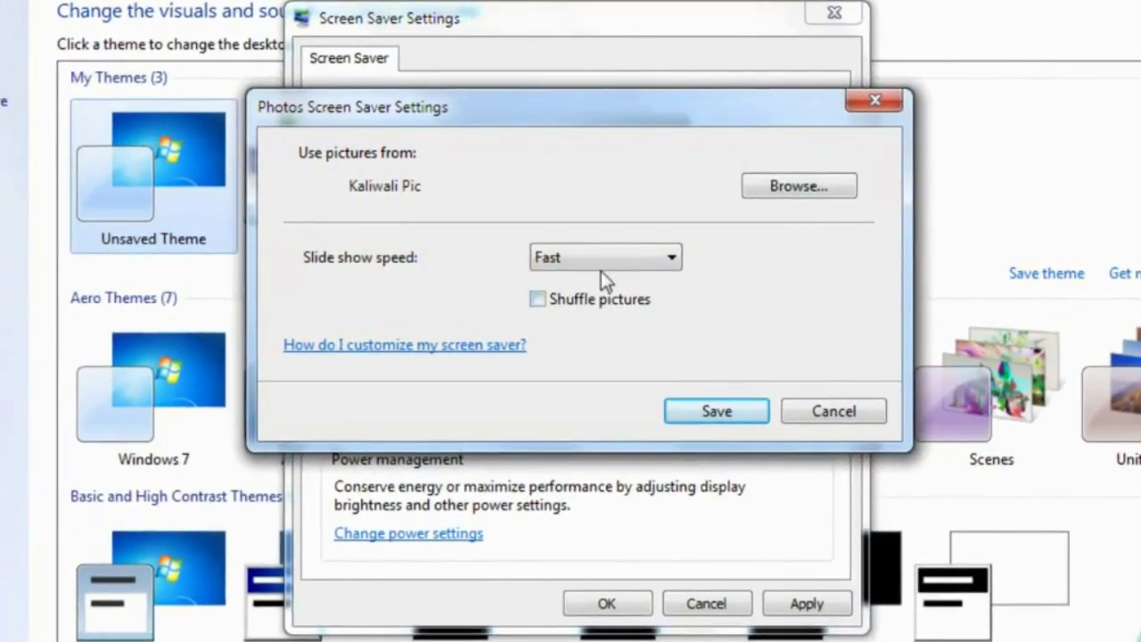
pyautogui.click(611, 258)
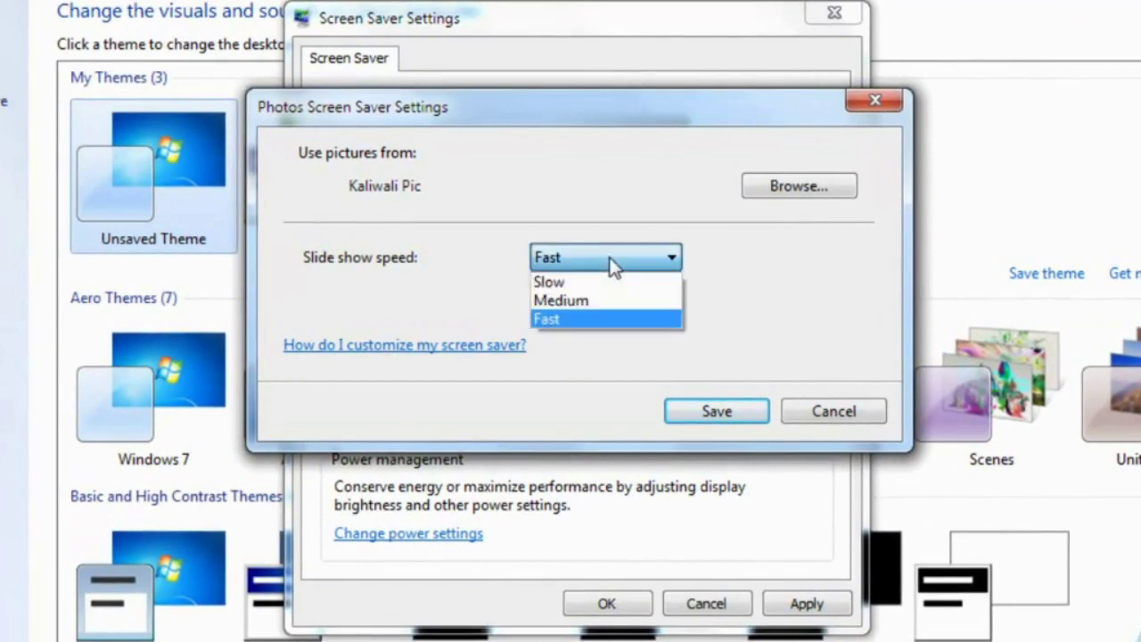
pyautogui.click(570, 296)
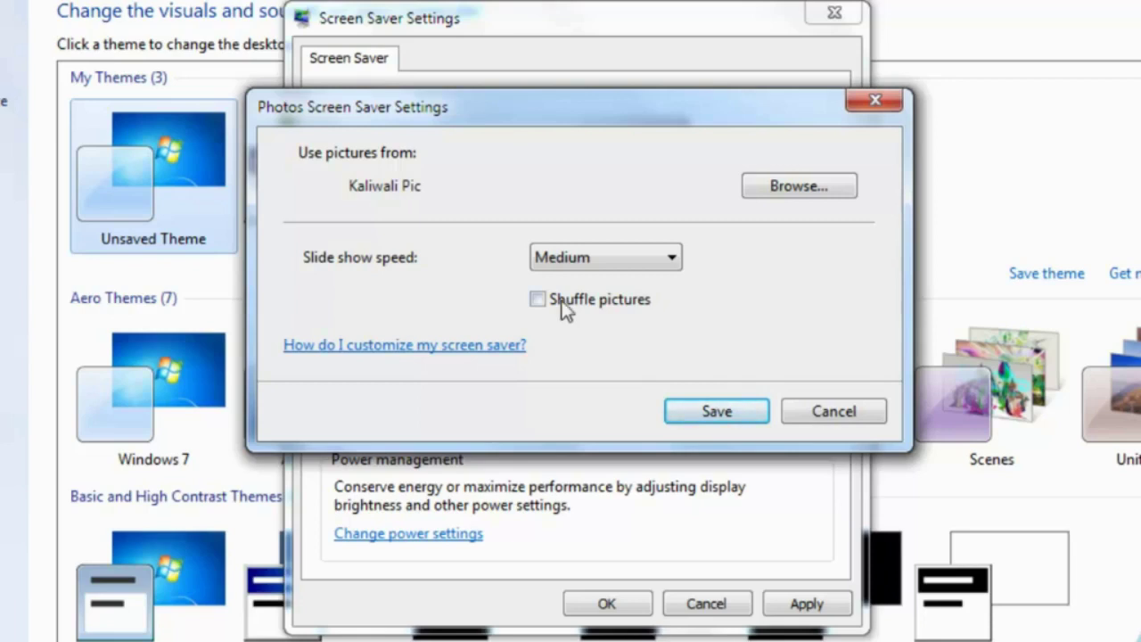
# Step: Save the Photos screen saver settings with Shuffle pictures turned on and preview the slide show
pyautogui.click(535, 300)
pyautogui.click(707, 412)
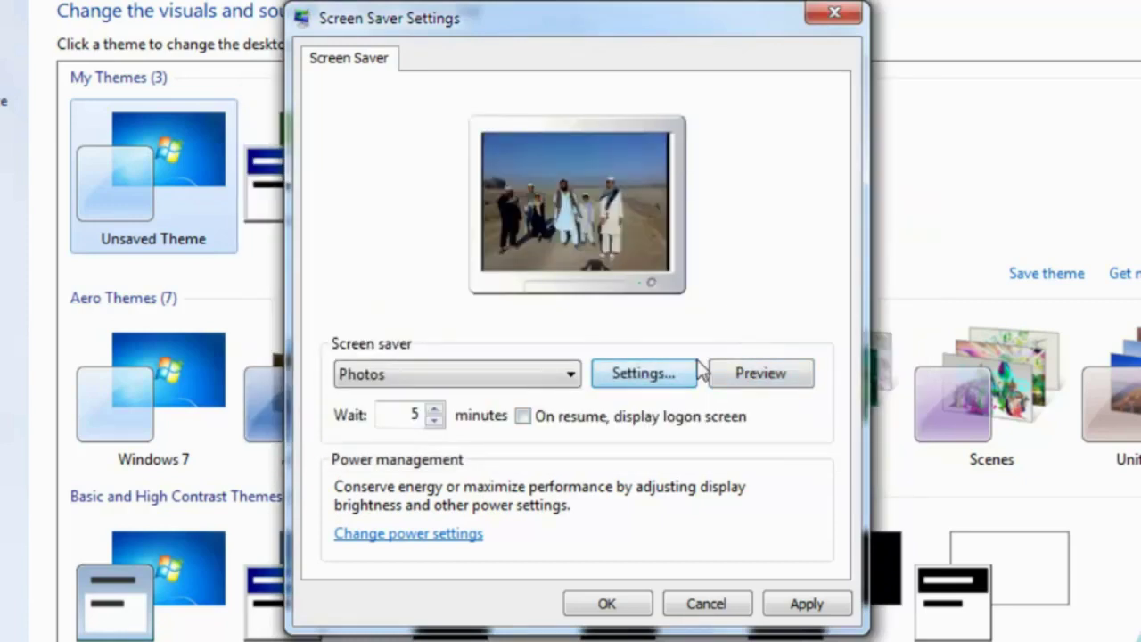
pyautogui.click(760, 376)
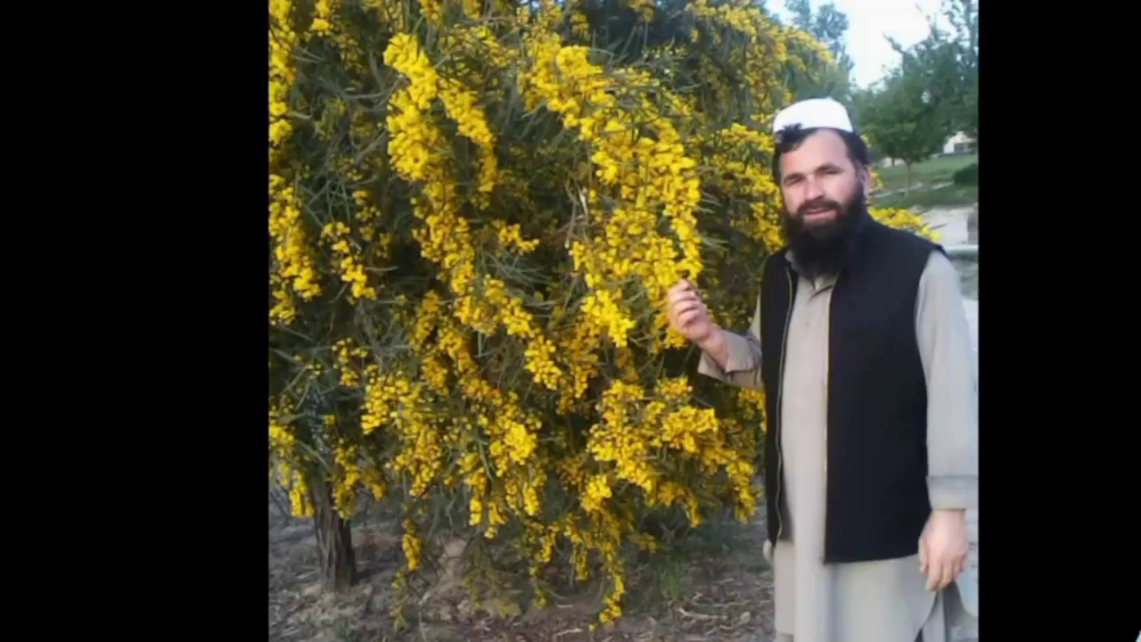
pyautogui.moveTo(591, 262)
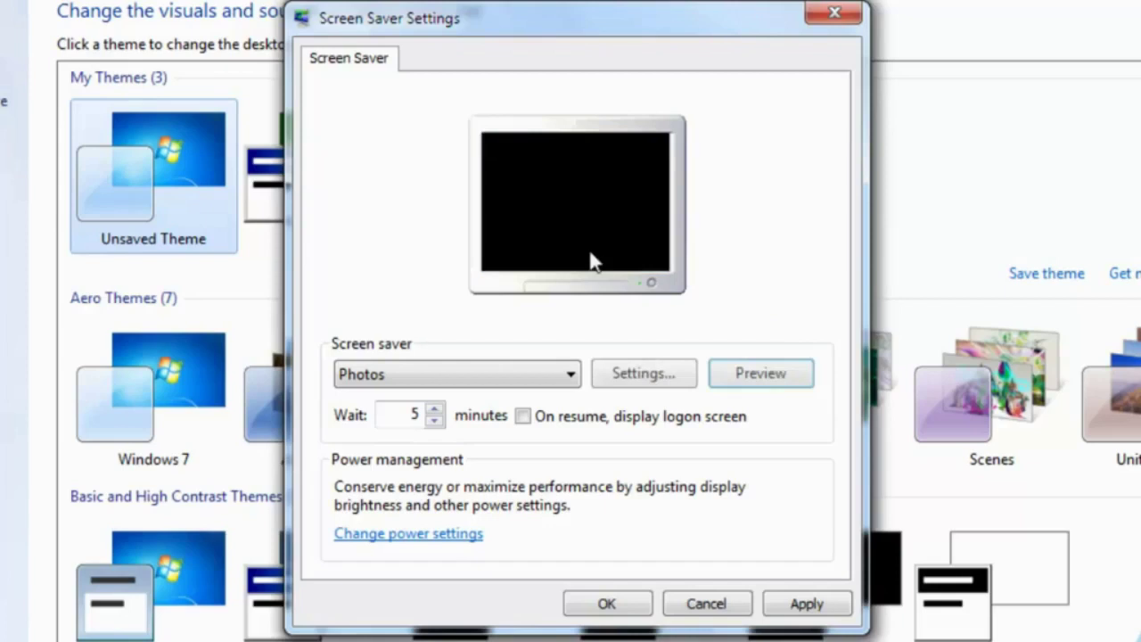
# Step: Choose the Ribbons screen saver, check it for settings, and preview it
pyautogui.click(577, 384)
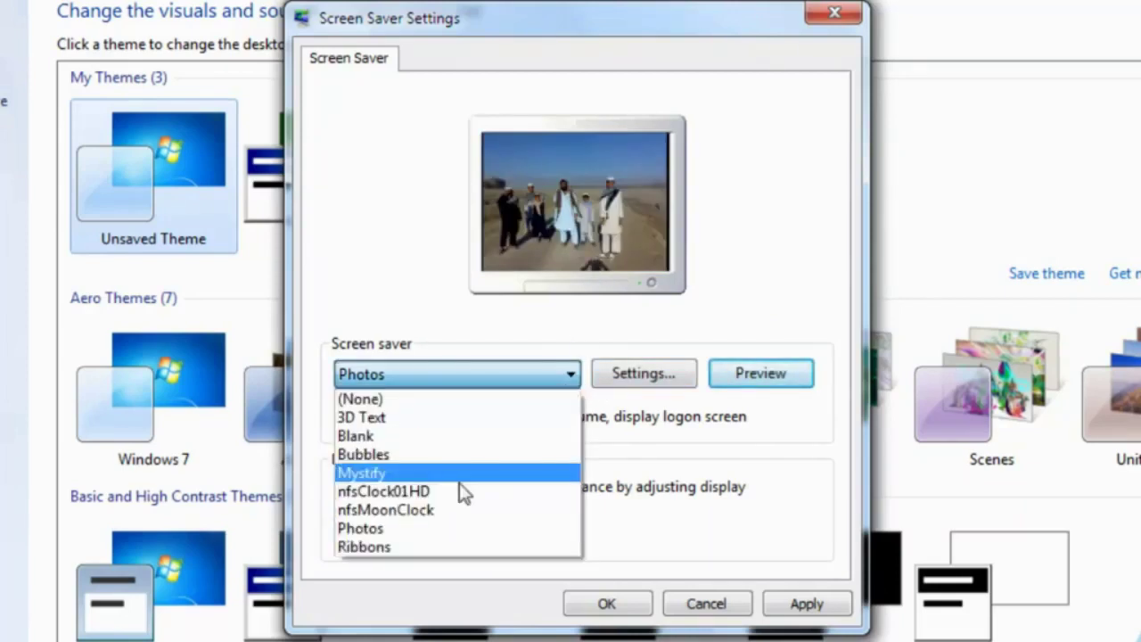
pyautogui.click(367, 553)
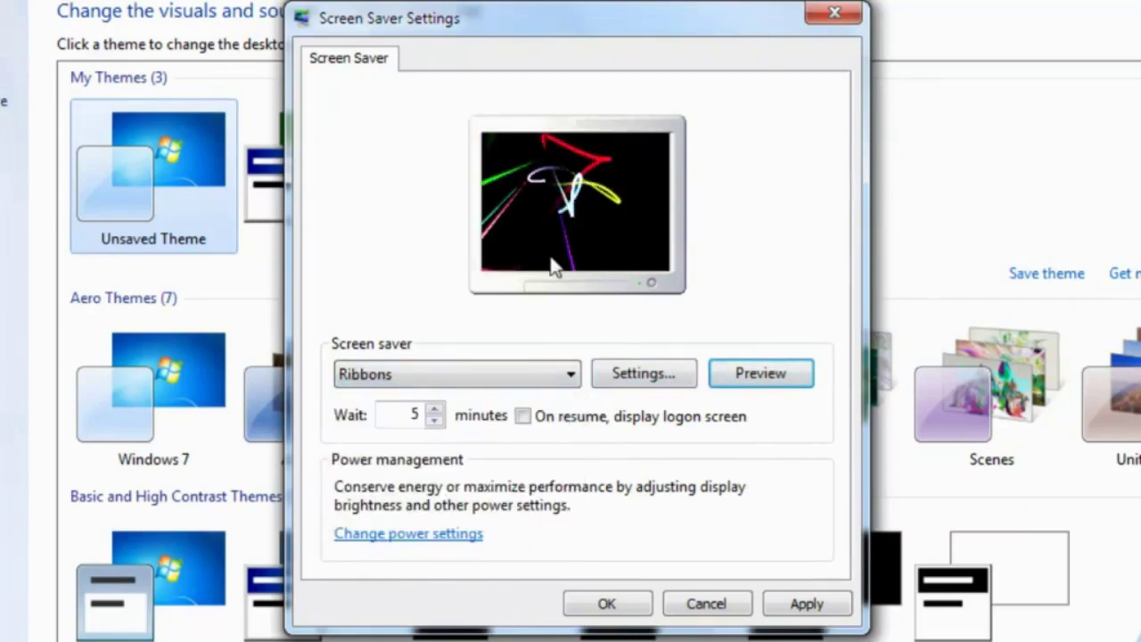
pyautogui.click(631, 375)
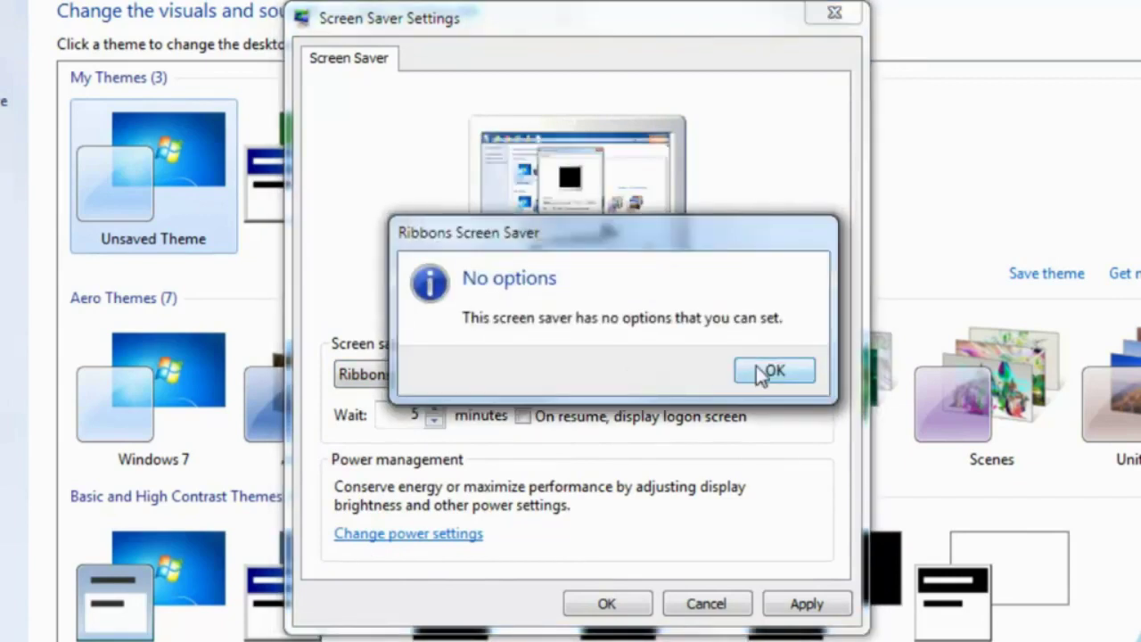
pyautogui.click(756, 366)
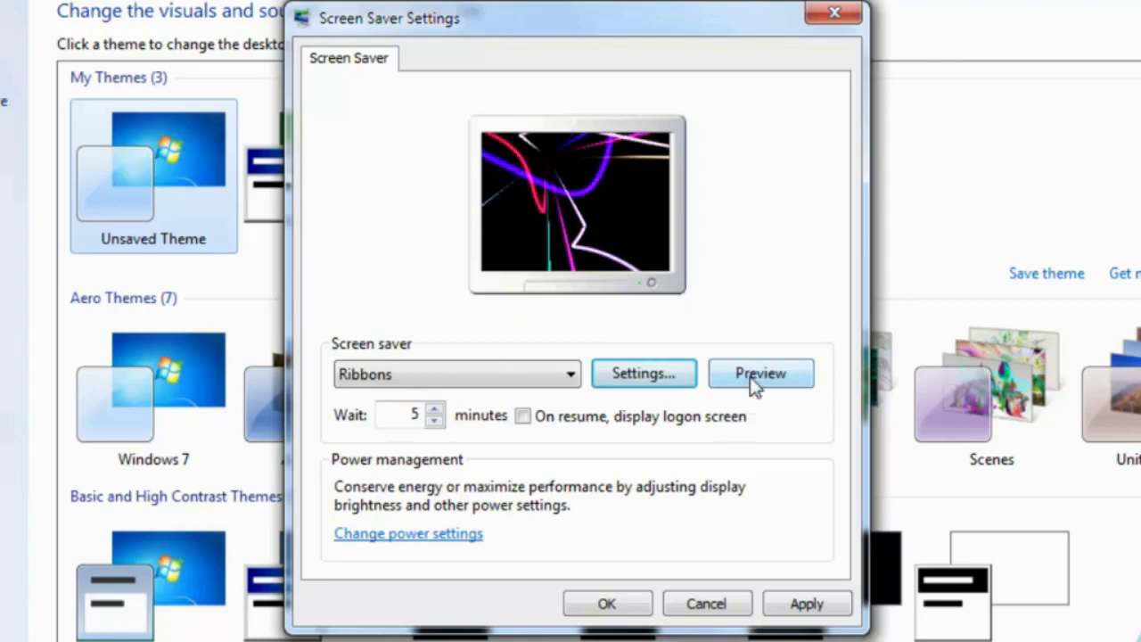
pyautogui.click(753, 382)
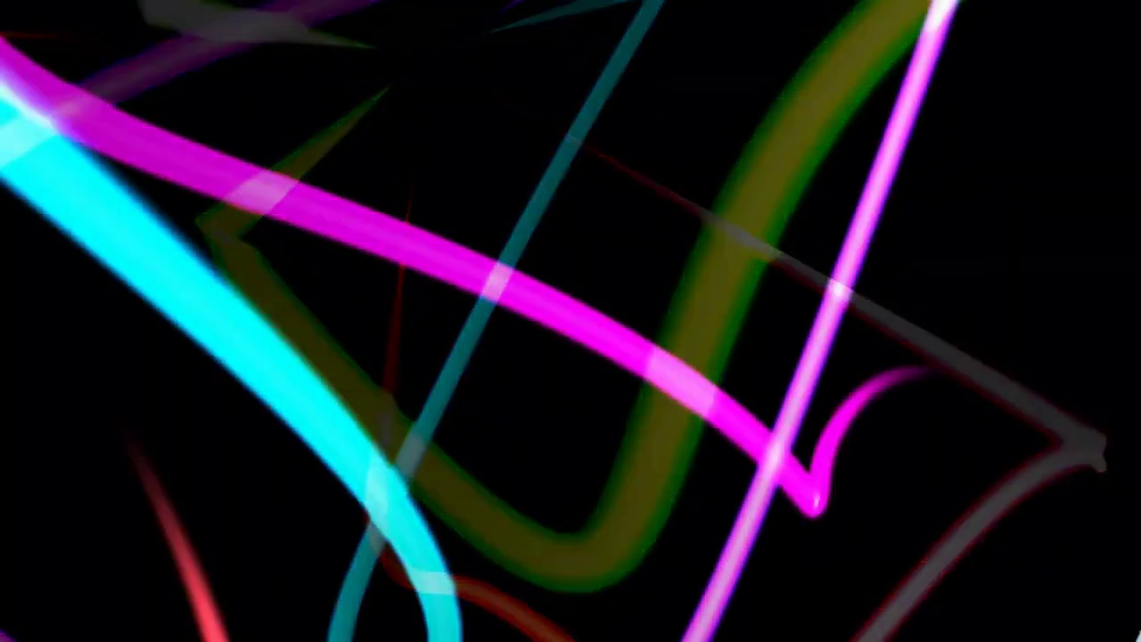
pyautogui.moveTo(680, 57)
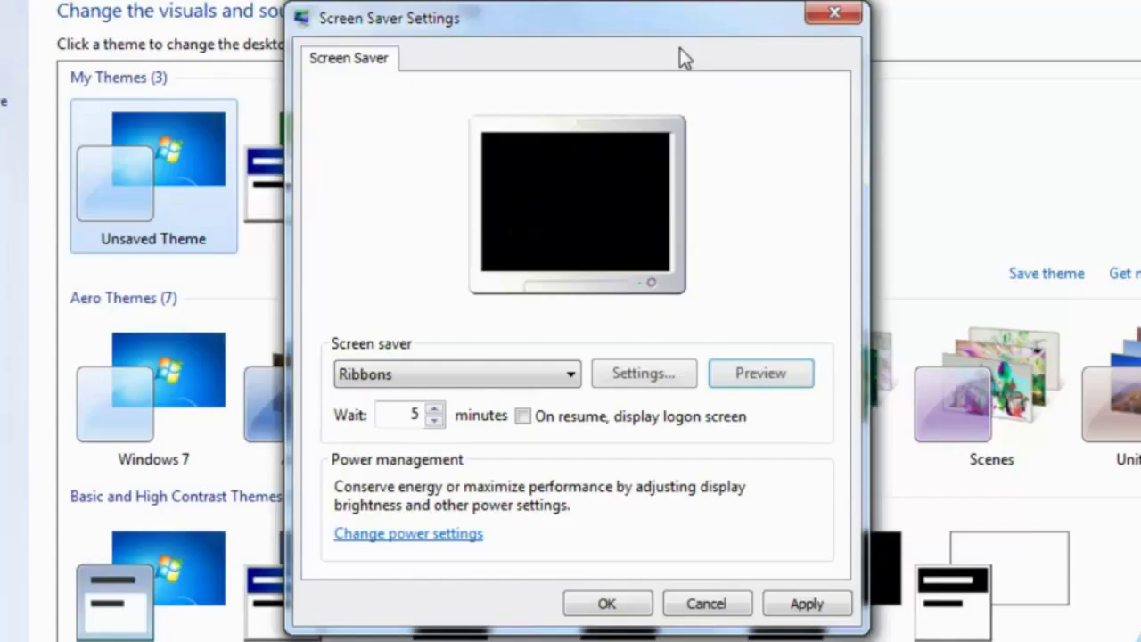
# Step: Choose the nfsMoonClock screen saver and set its wait time to 7 minutes
pyautogui.click(572, 376)
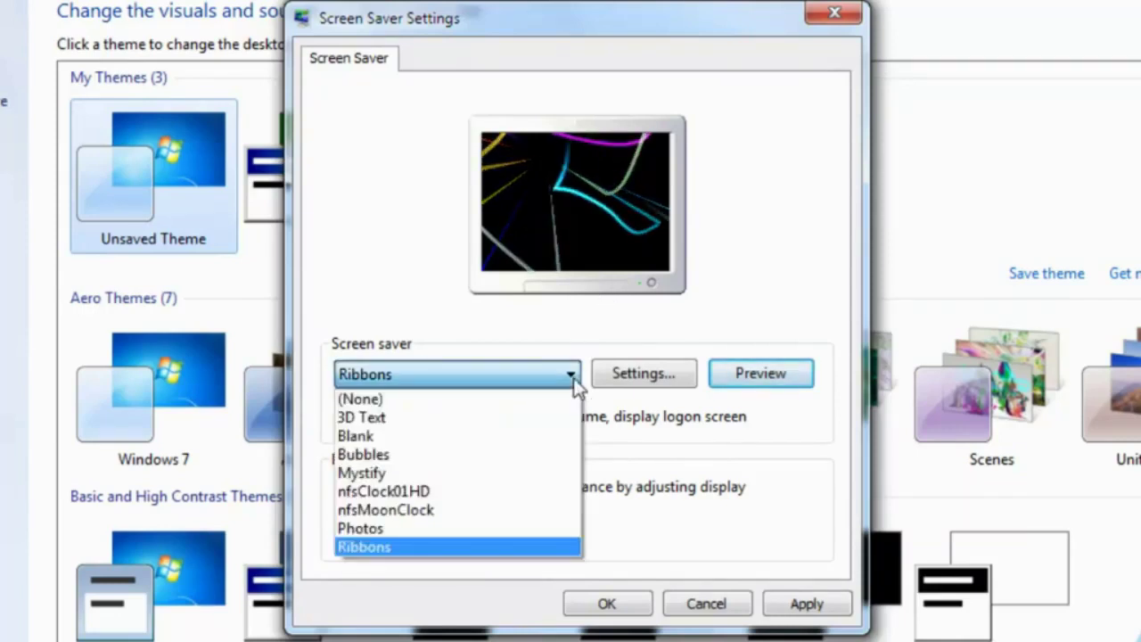
pyautogui.click(414, 514)
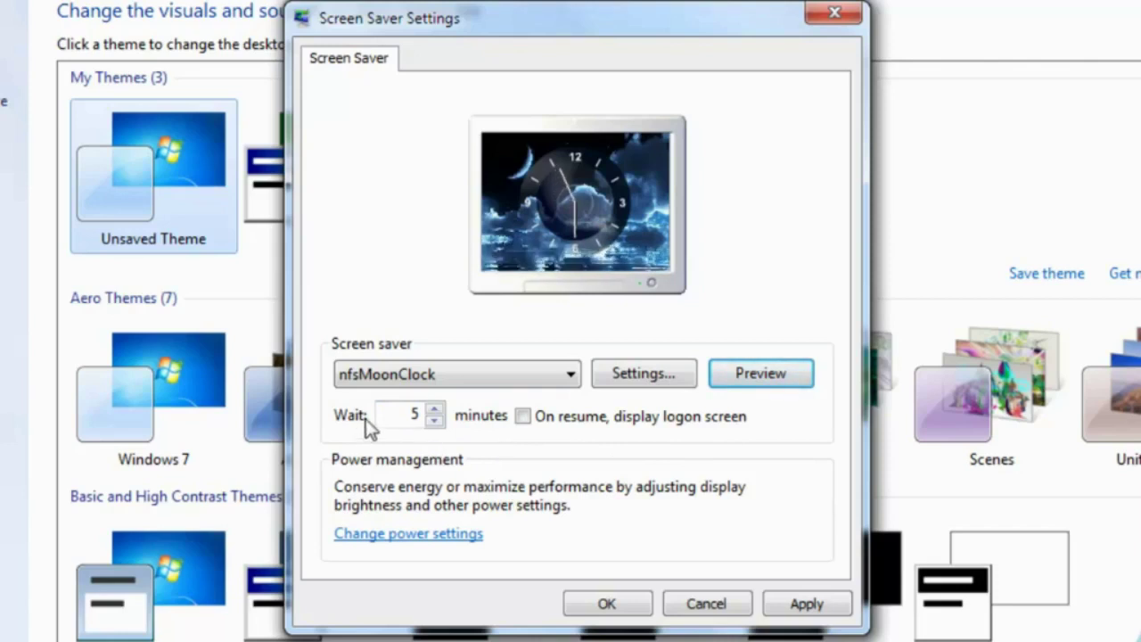
pyautogui.click(409, 415)
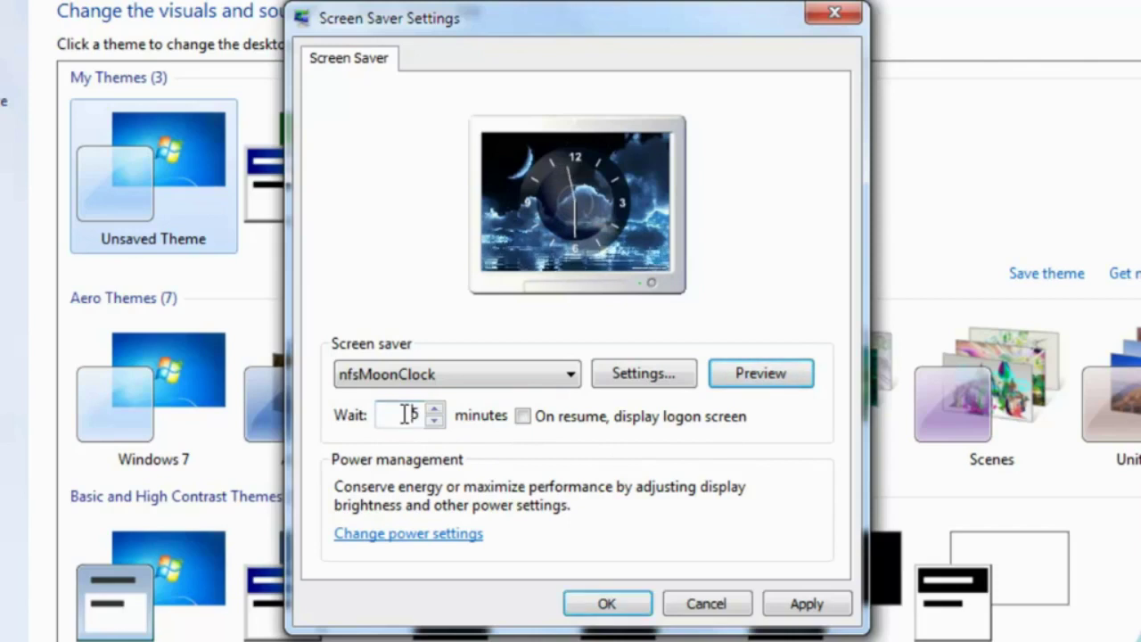
pyautogui.doubleClick(408, 415)
pyautogui.click(436, 410)
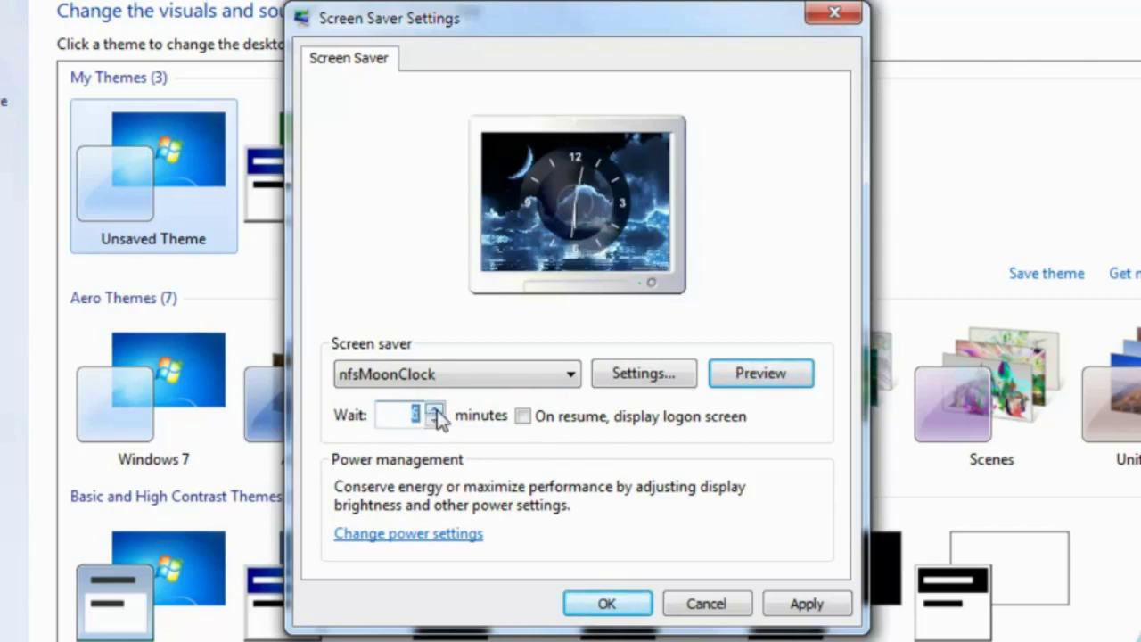
pyautogui.click(436, 411)
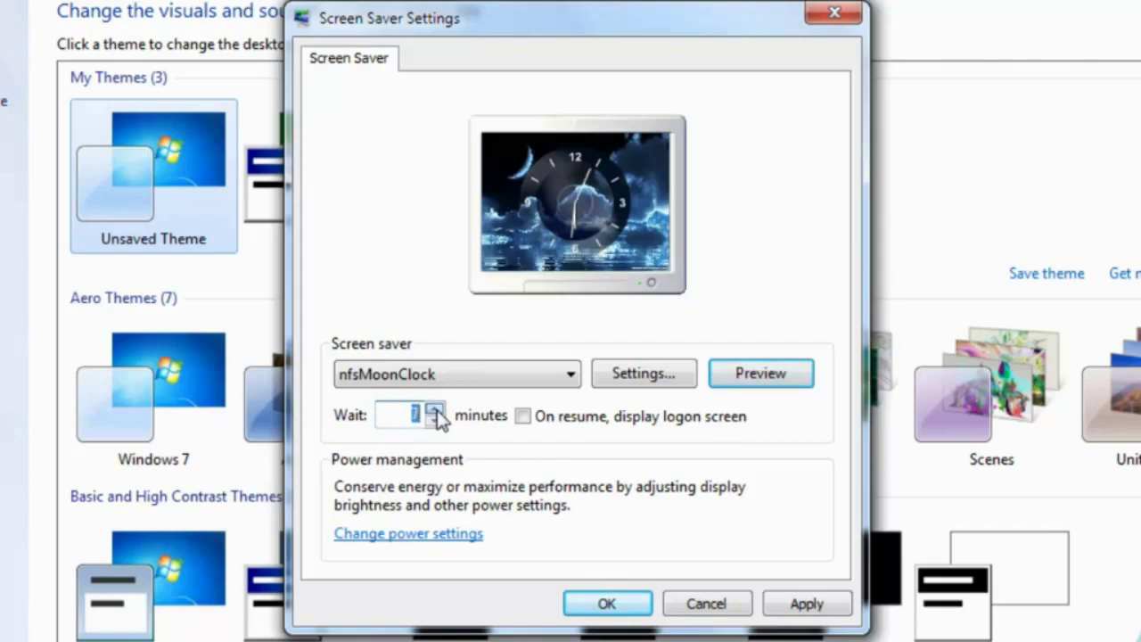
# Step: Raise the nfsMoonClock screen saver's wait time to about 6780 minutes
pyautogui.click(436, 411)
pyautogui.click(436, 411)
pyautogui.click(436, 411)
pyautogui.click(436, 411)
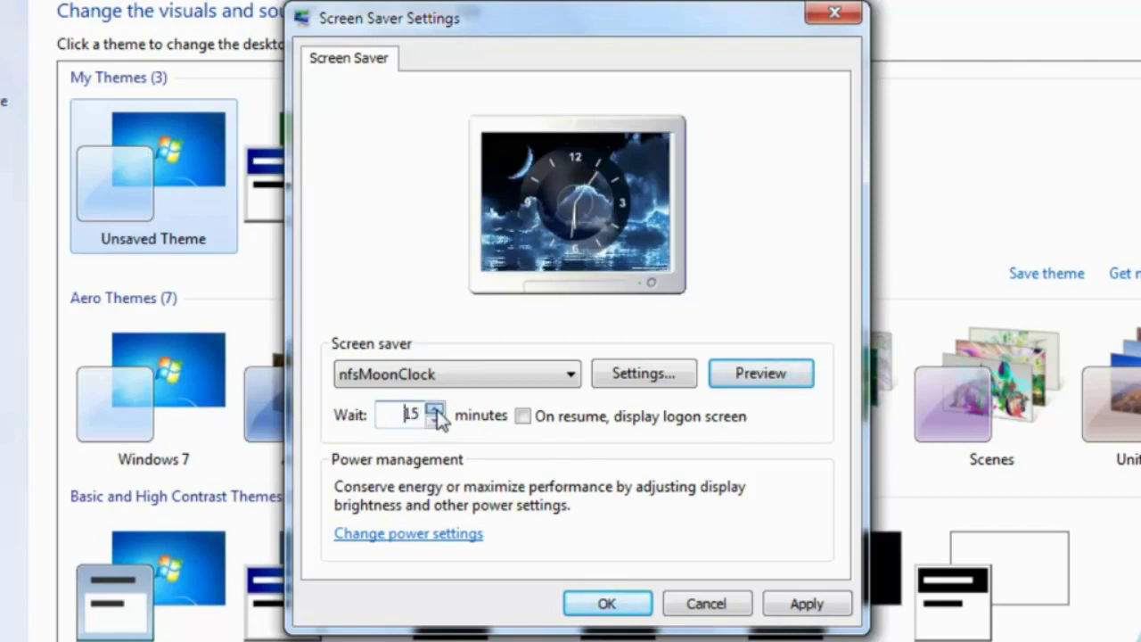
pyautogui.click(436, 411)
pyautogui.click(436, 411)
pyautogui.click(436, 412)
pyautogui.click(436, 411)
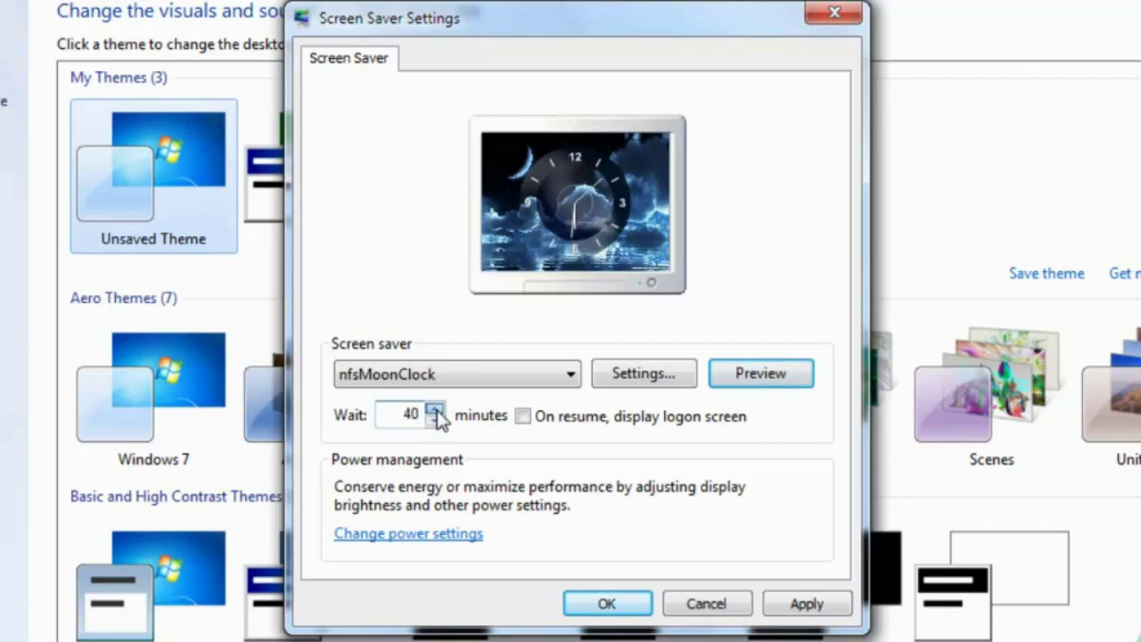
pyautogui.click(436, 411)
pyautogui.click(436, 411)
pyautogui.click(436, 411)
pyautogui.click(436, 411)
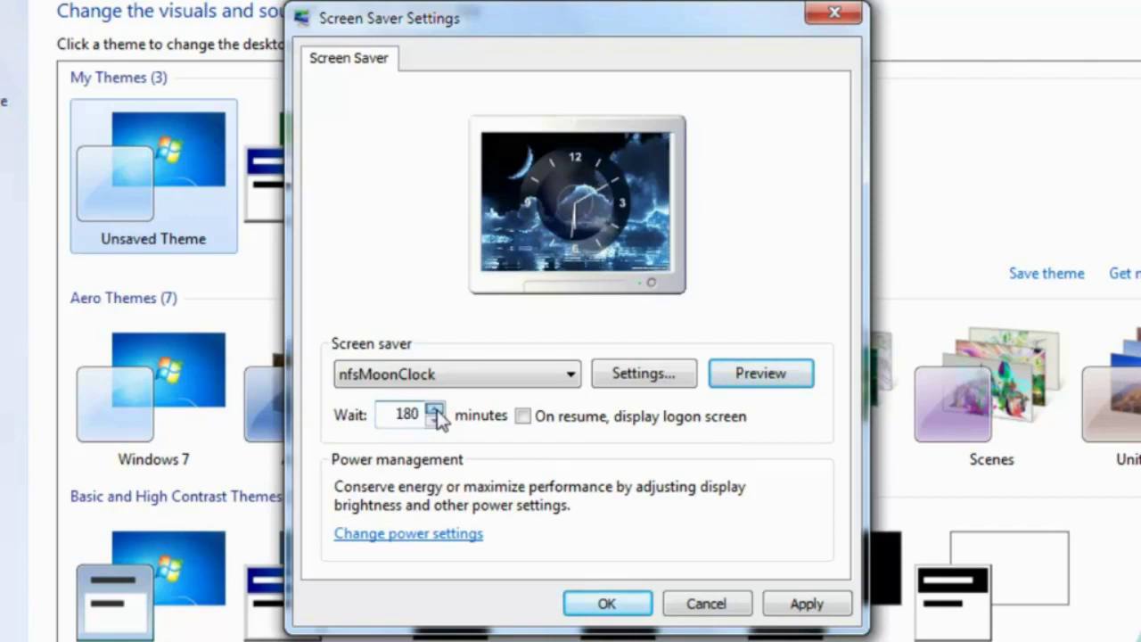
pyautogui.click(436, 411)
pyautogui.click(436, 411)
pyautogui.click(436, 411)
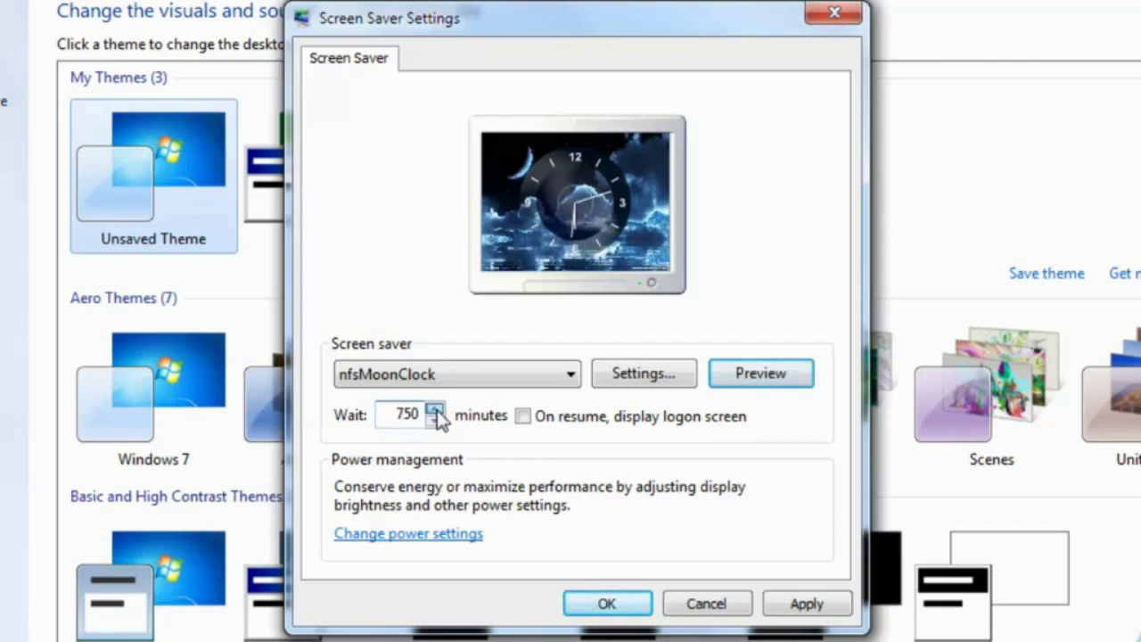
pyautogui.click(436, 411)
pyautogui.click(436, 411)
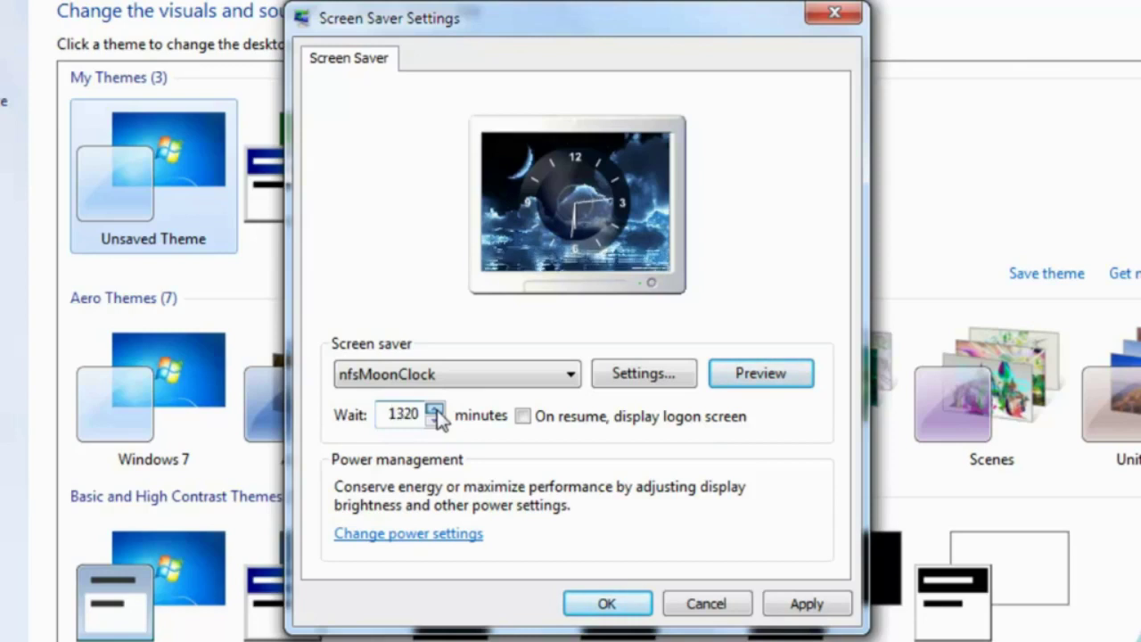
pyautogui.click(436, 411)
pyautogui.click(436, 411)
pyautogui.click(436, 411)
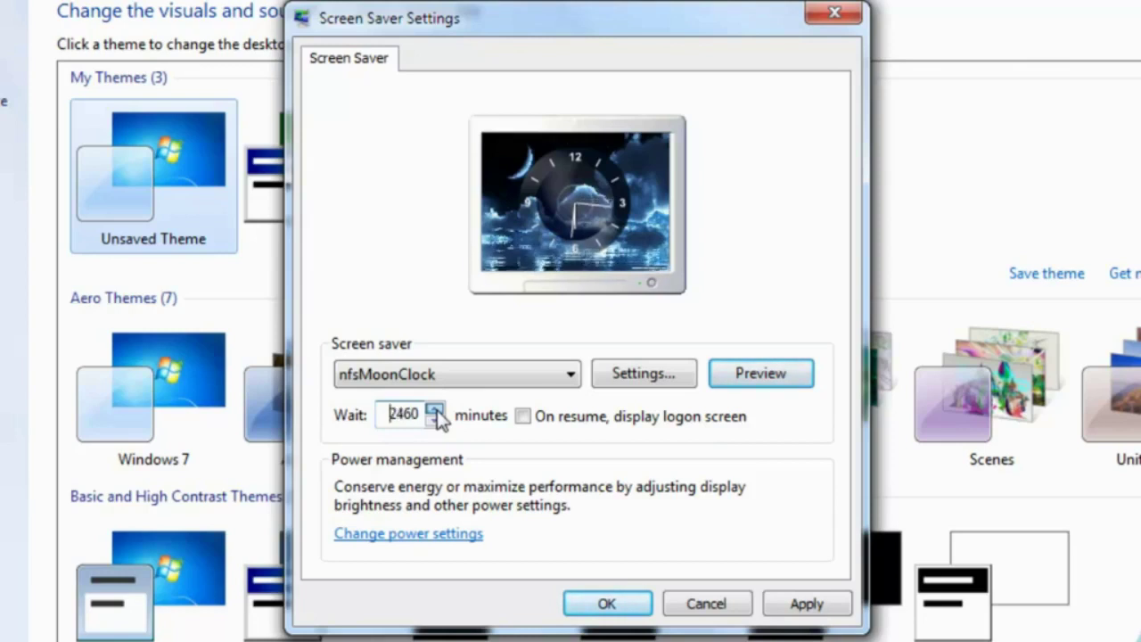
pyautogui.click(436, 411)
pyautogui.click(436, 411)
pyautogui.click(436, 411)
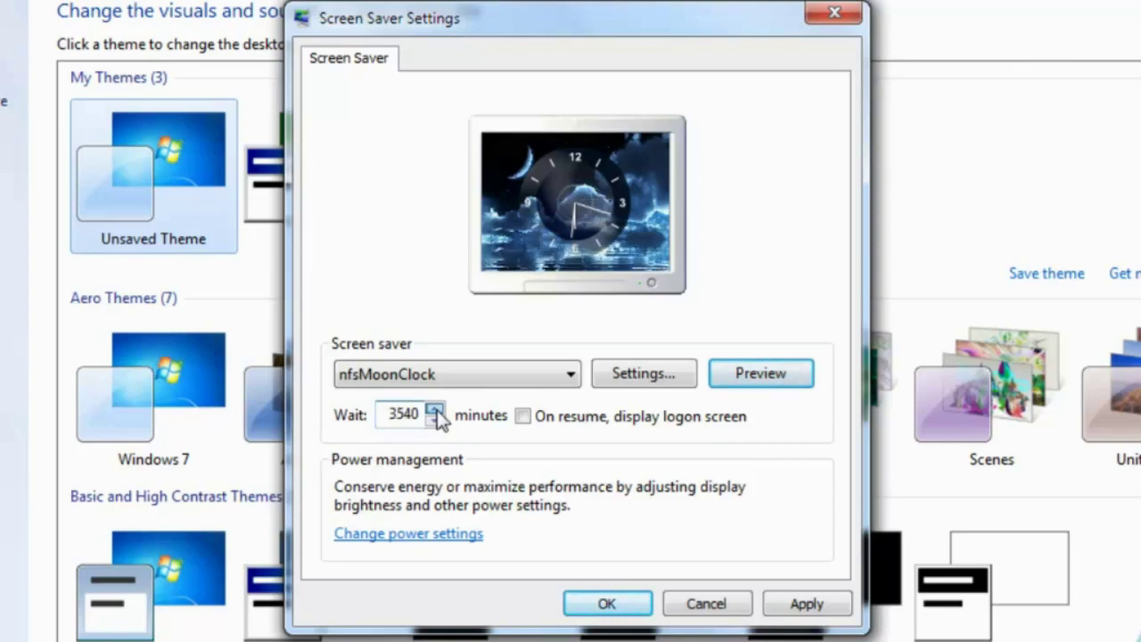
pyautogui.click(436, 411)
pyautogui.click(436, 411)
pyautogui.click(436, 411)
pyautogui.click(436, 411)
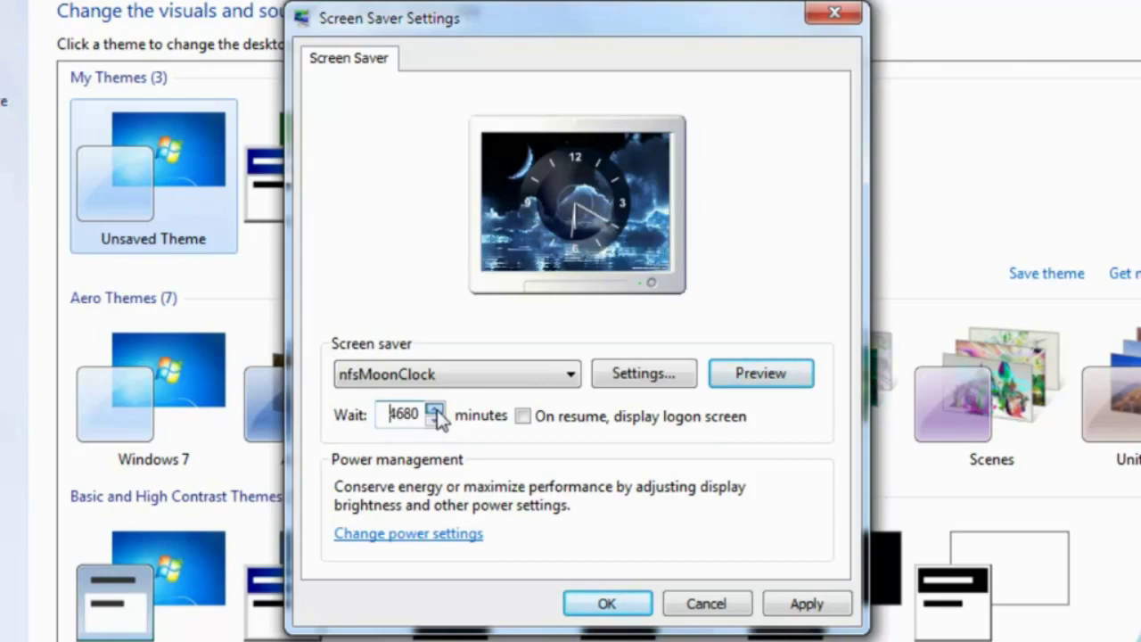
pyautogui.click(436, 411)
pyautogui.click(436, 411)
pyautogui.click(436, 411)
pyautogui.click(436, 411)
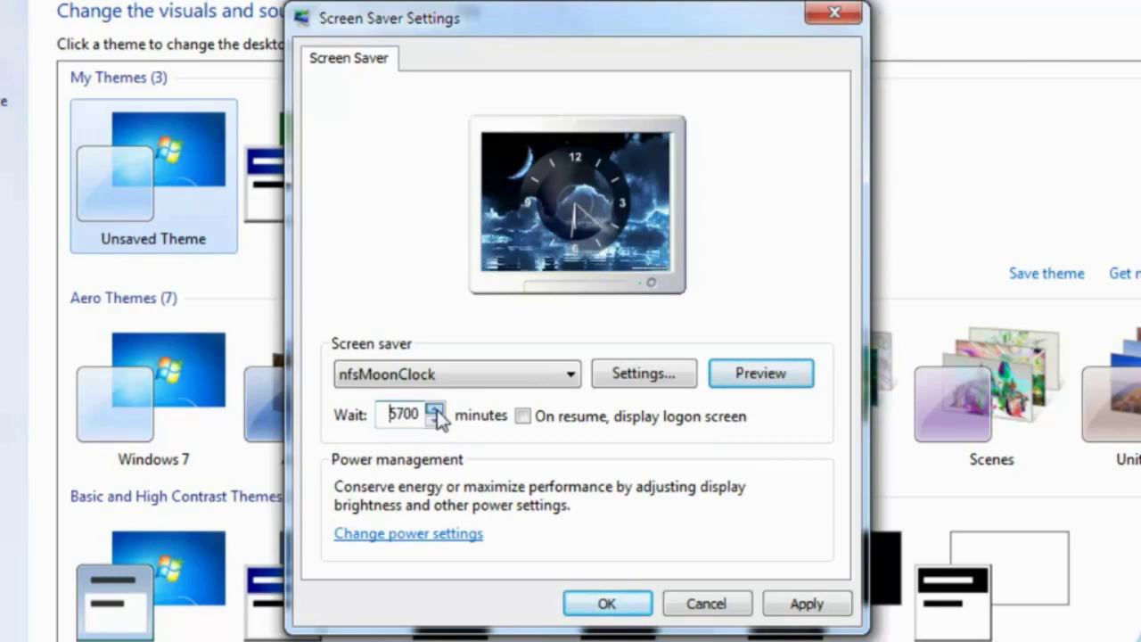
pyautogui.click(436, 411)
pyautogui.click(436, 411)
pyautogui.click(436, 411)
pyautogui.click(436, 411)
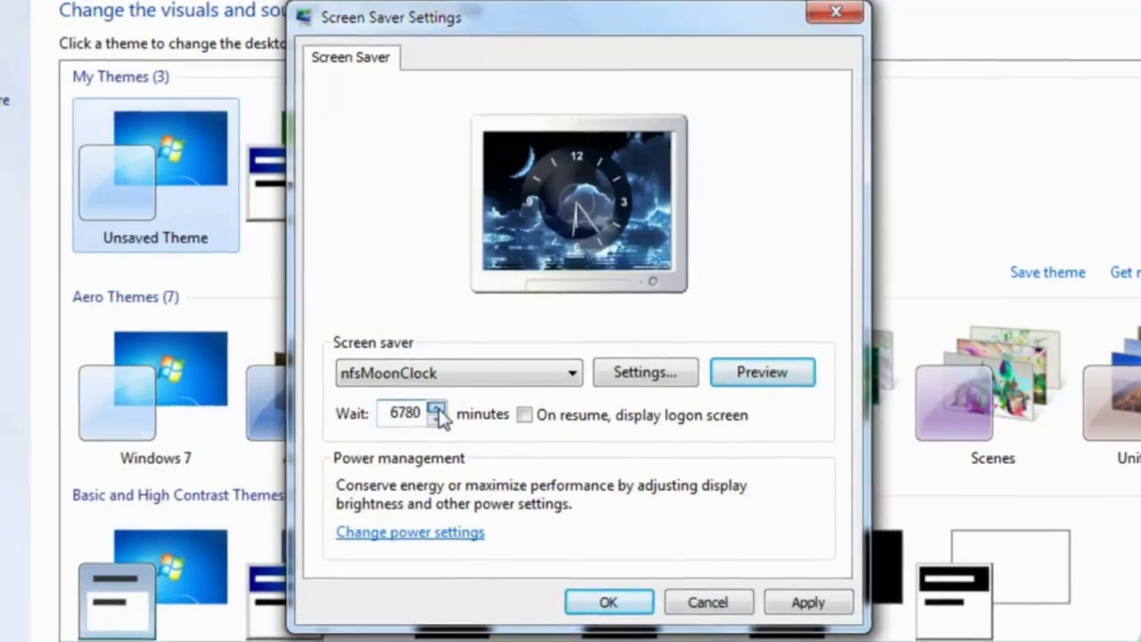
pyautogui.click(436, 411)
pyautogui.click(436, 411)
# Step: Raise the screen saver wait time to 5040 minutes, then replace that value with 1
pyautogui.click(229, 427)
pyautogui.click(230, 427)
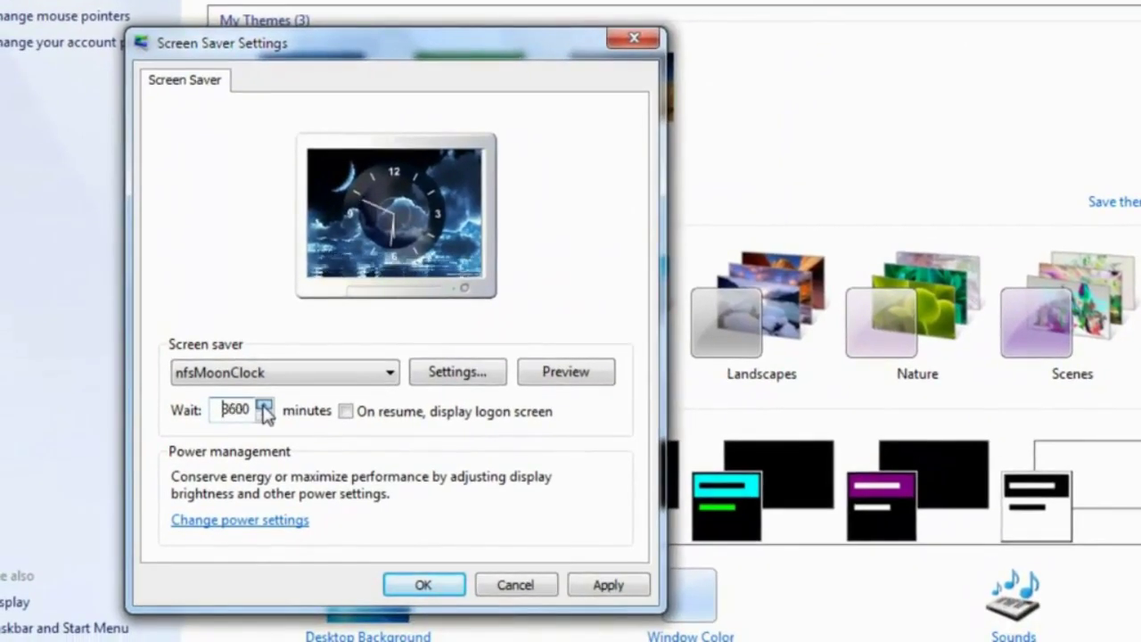
pyautogui.click(229, 427)
pyautogui.click(229, 427)
pyautogui.click(265, 406)
pyautogui.click(265, 406)
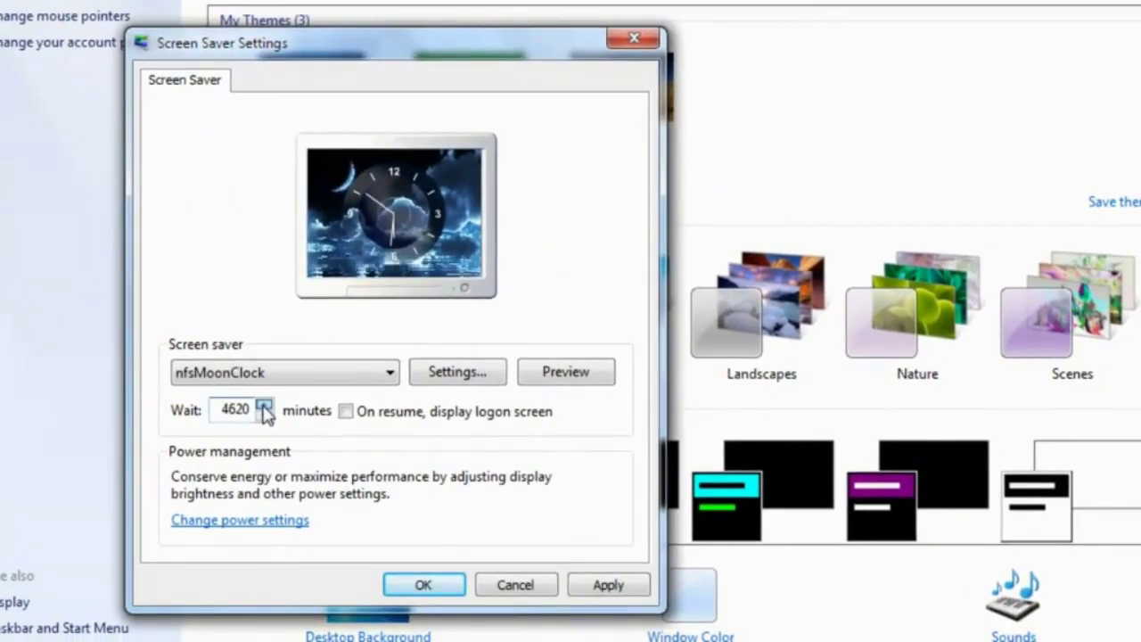
pyautogui.click(265, 406)
pyautogui.click(265, 406)
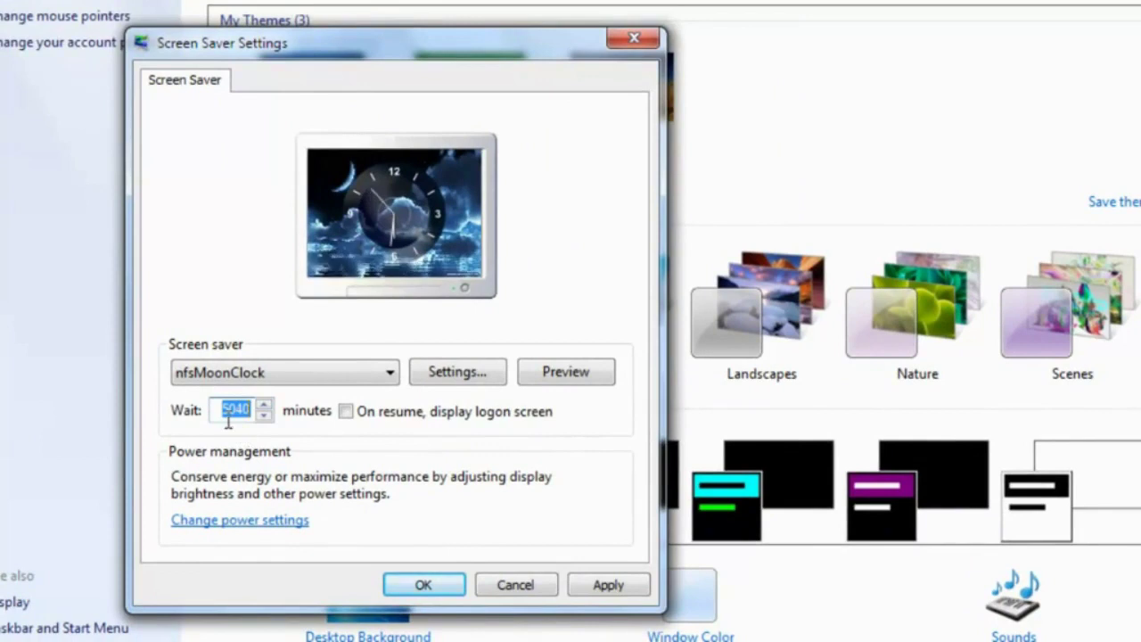
pyautogui.write('1')
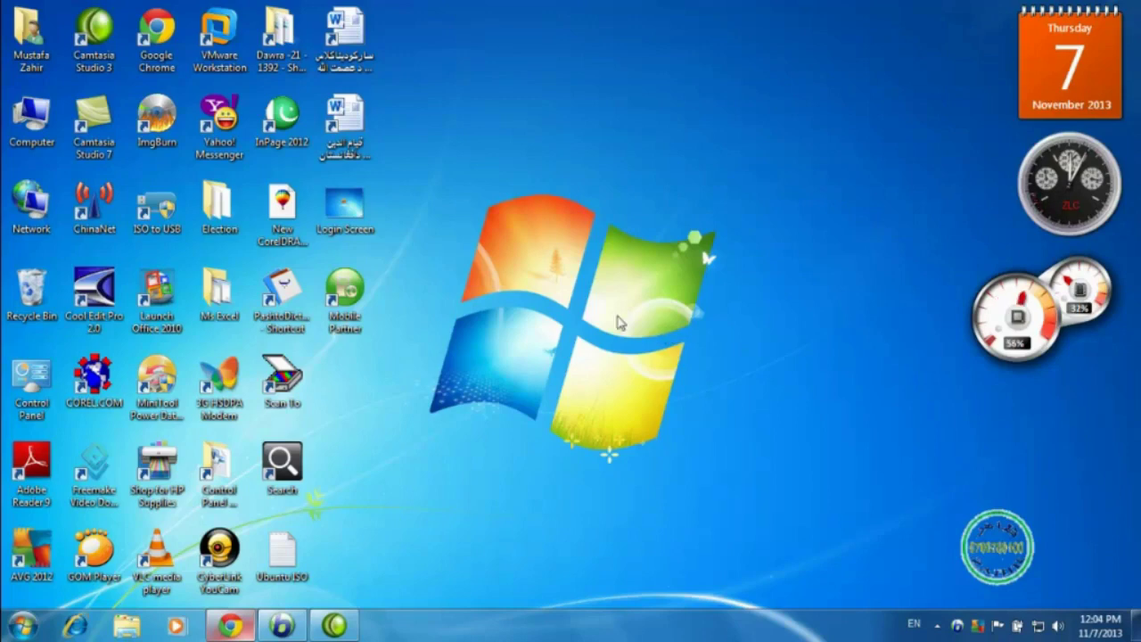
pyautogui.rightClick(620, 324)
pyautogui.click(651, 363)
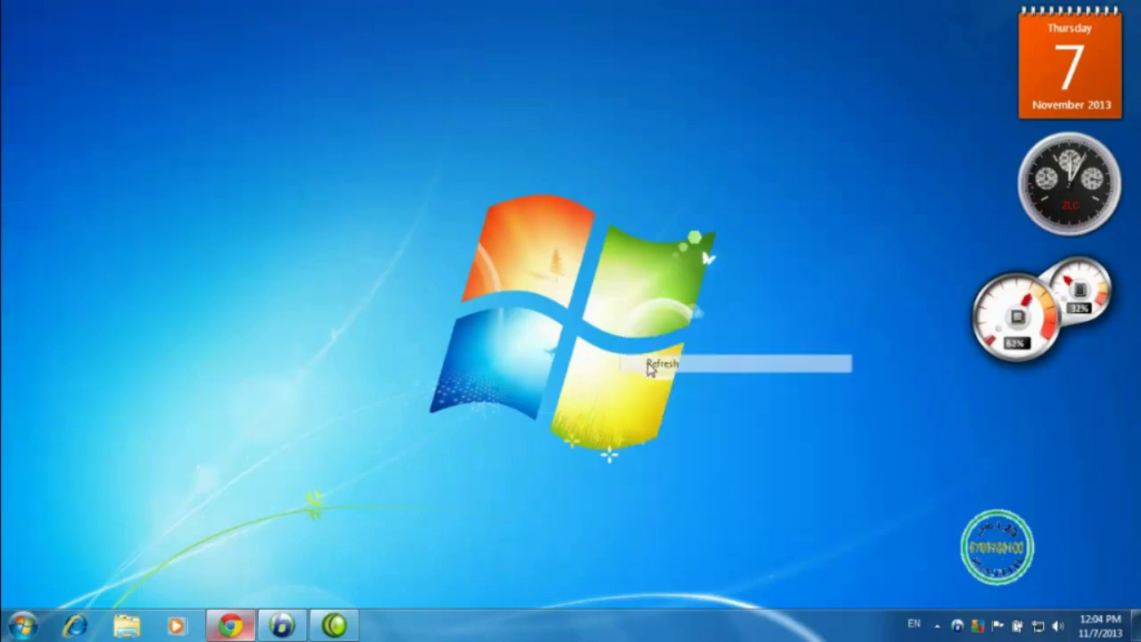
pyautogui.rightClick(588, 254)
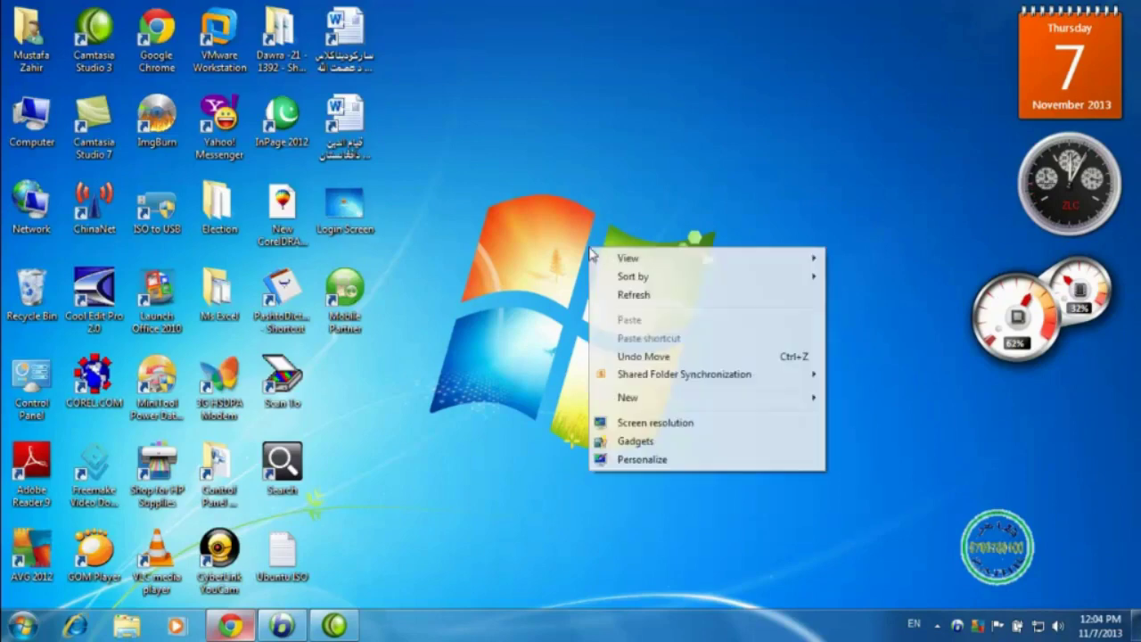
pyautogui.click(614, 295)
pyautogui.rightClick(615, 299)
pyautogui.click(649, 339)
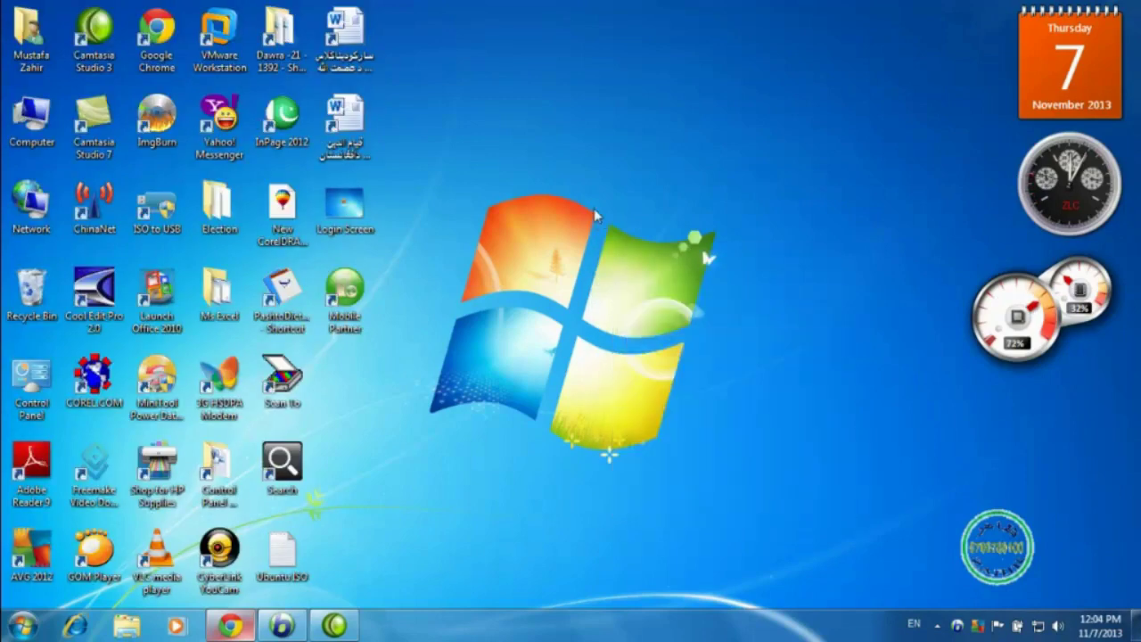
pyautogui.rightClick(595, 214)
pyautogui.click(627, 259)
pyautogui.rightClick(579, 165)
pyautogui.click(613, 213)
pyautogui.rightClick(552, 137)
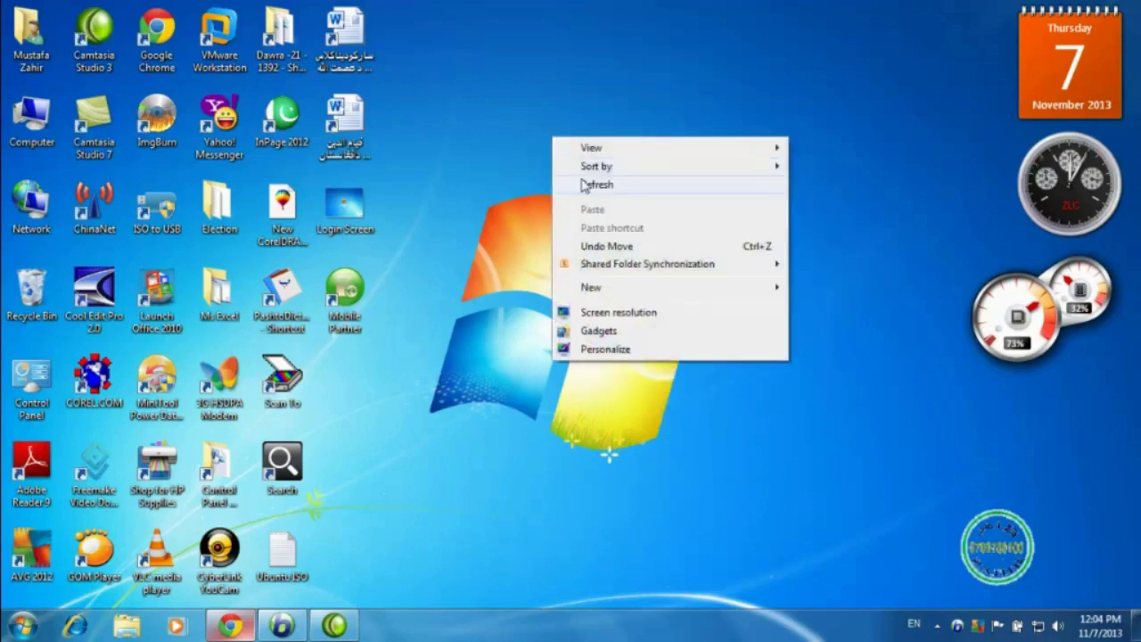
pyautogui.click(584, 187)
pyautogui.rightClick(542, 140)
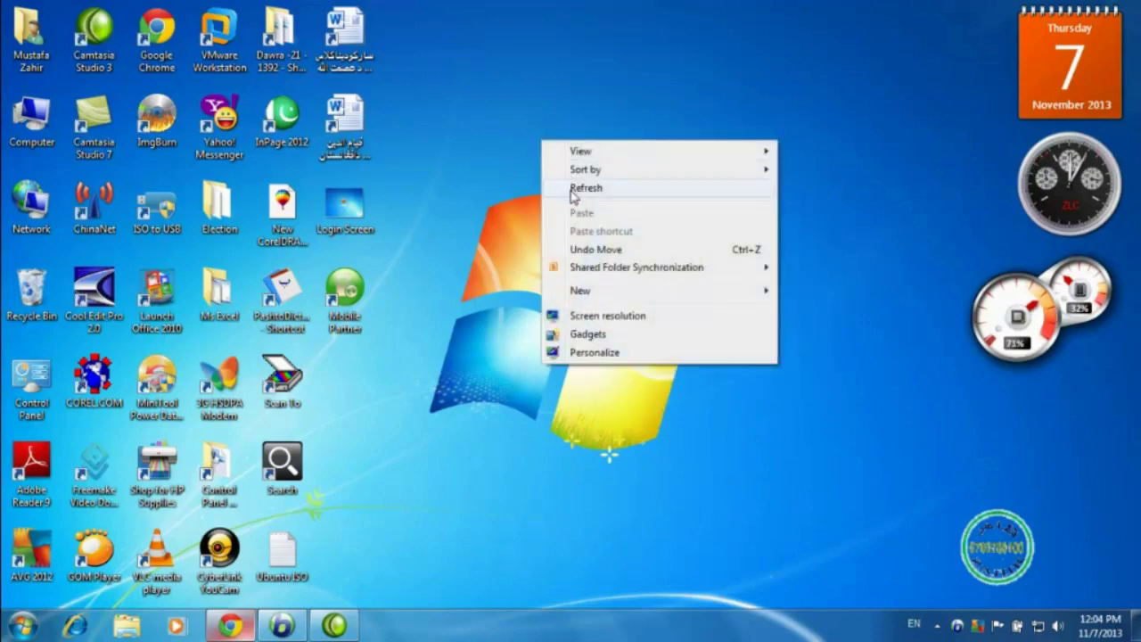
pyautogui.click(576, 189)
pyautogui.rightClick(572, 191)
pyautogui.click(608, 238)
pyautogui.rightClick(564, 168)
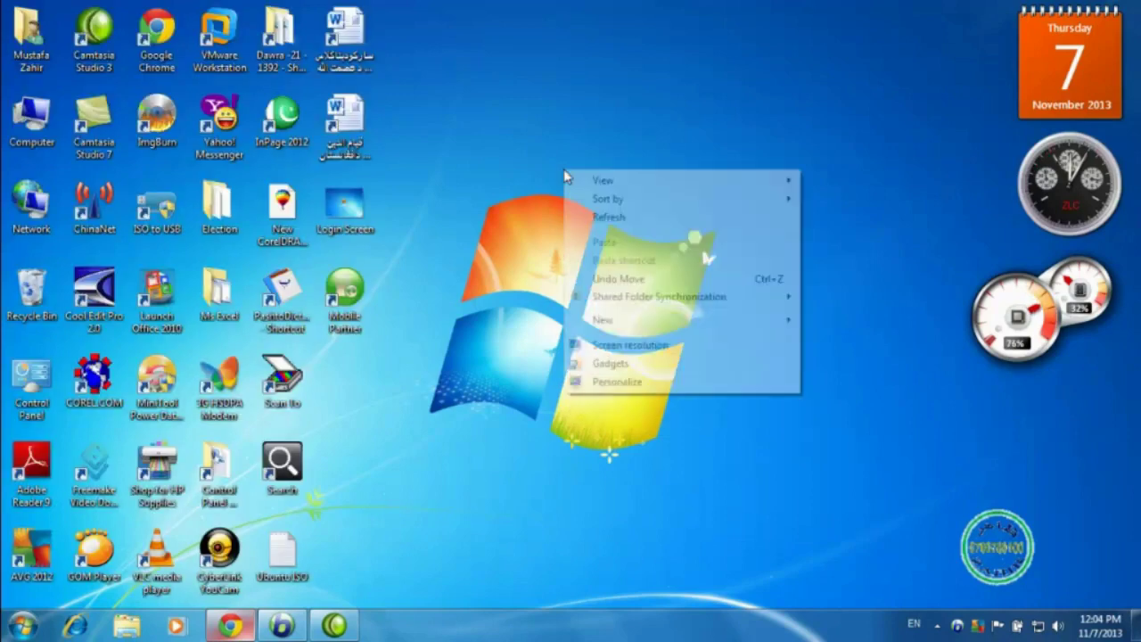
pyautogui.click(598, 217)
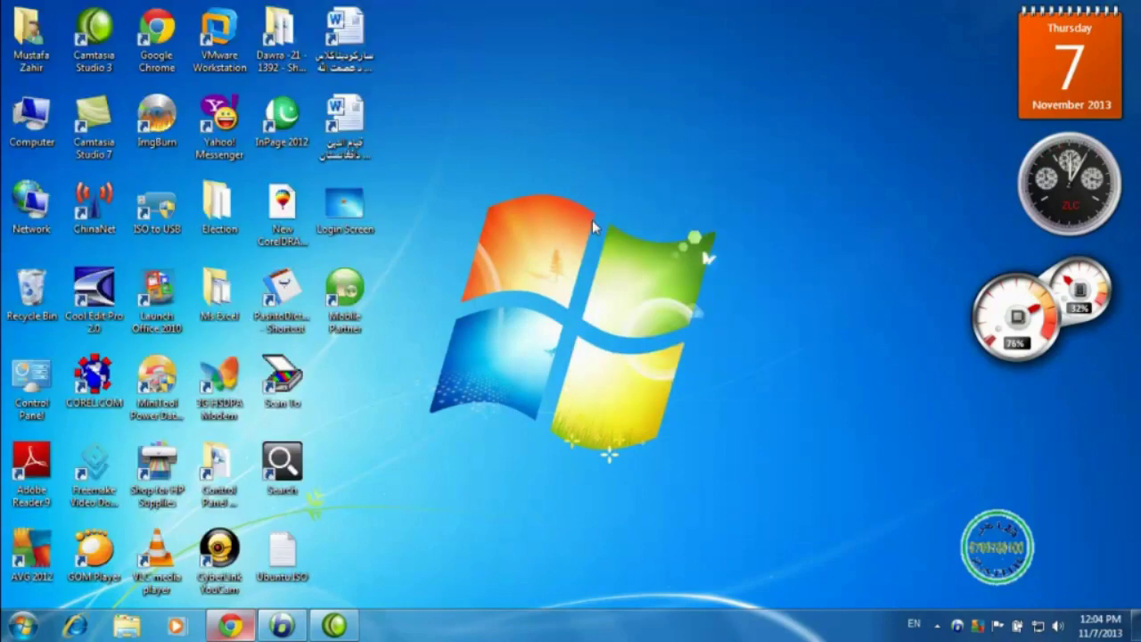
pyautogui.rightClick(592, 220)
pyautogui.click(614, 266)
pyautogui.rightClick(572, 215)
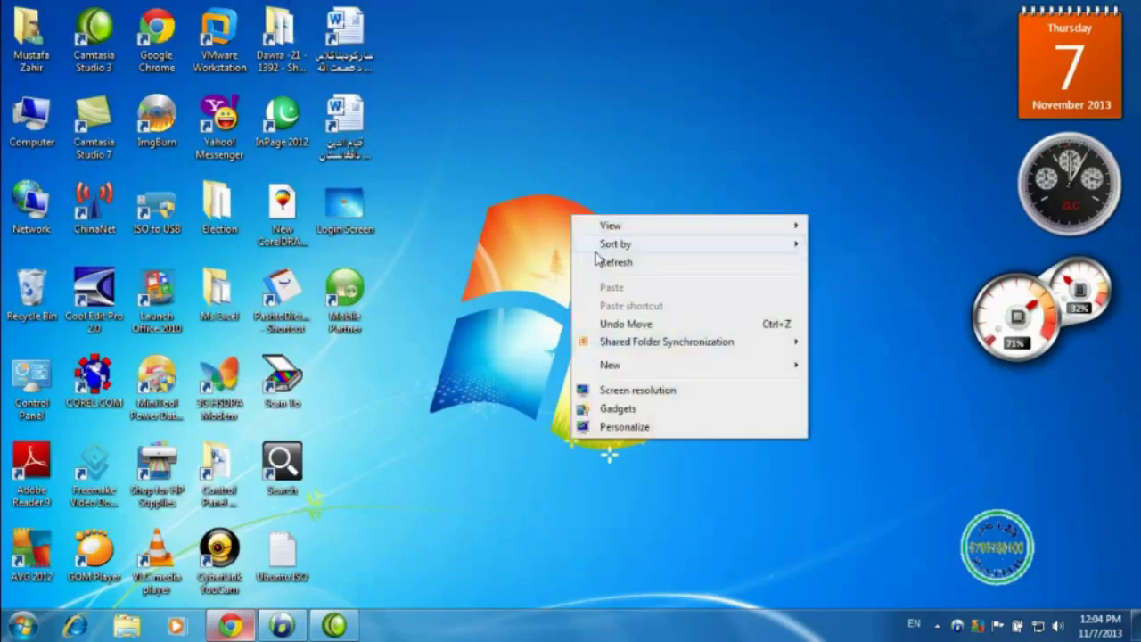
pyautogui.click(599, 264)
pyautogui.rightClick(561, 203)
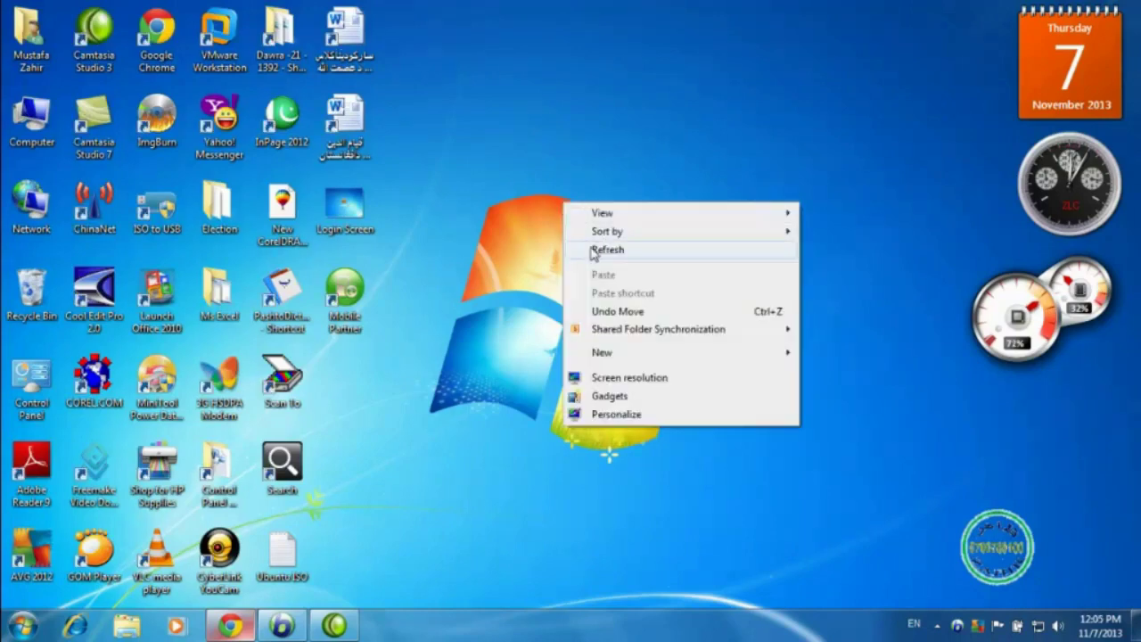
pyautogui.click(594, 253)
pyautogui.rightClick(548, 159)
pyautogui.click(571, 202)
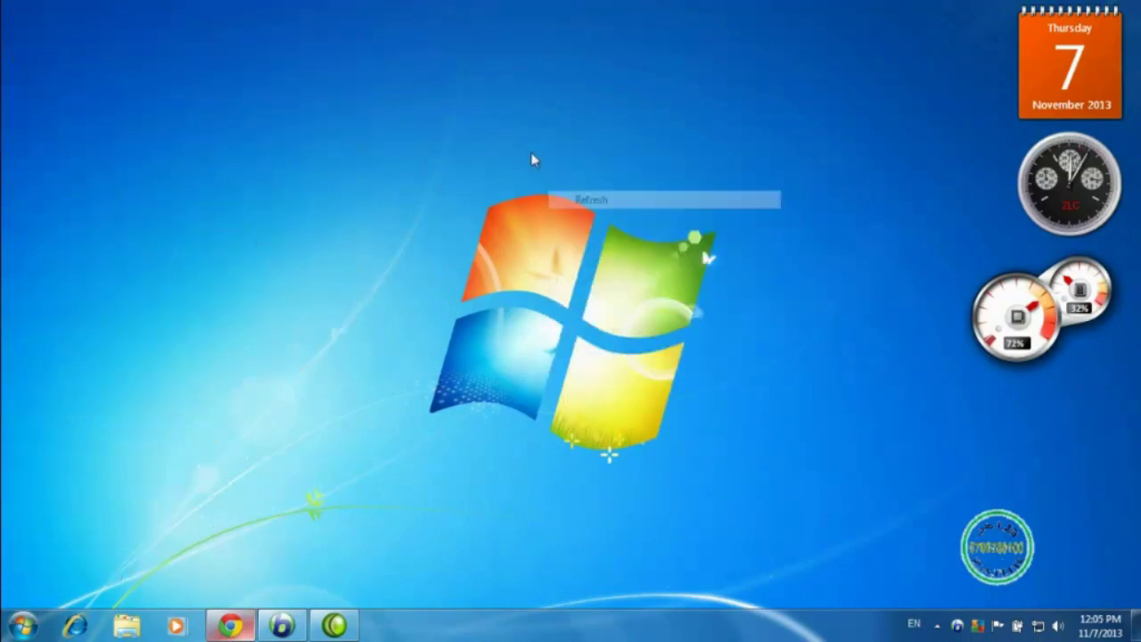
pyautogui.rightClick(523, 136)
pyautogui.click(551, 178)
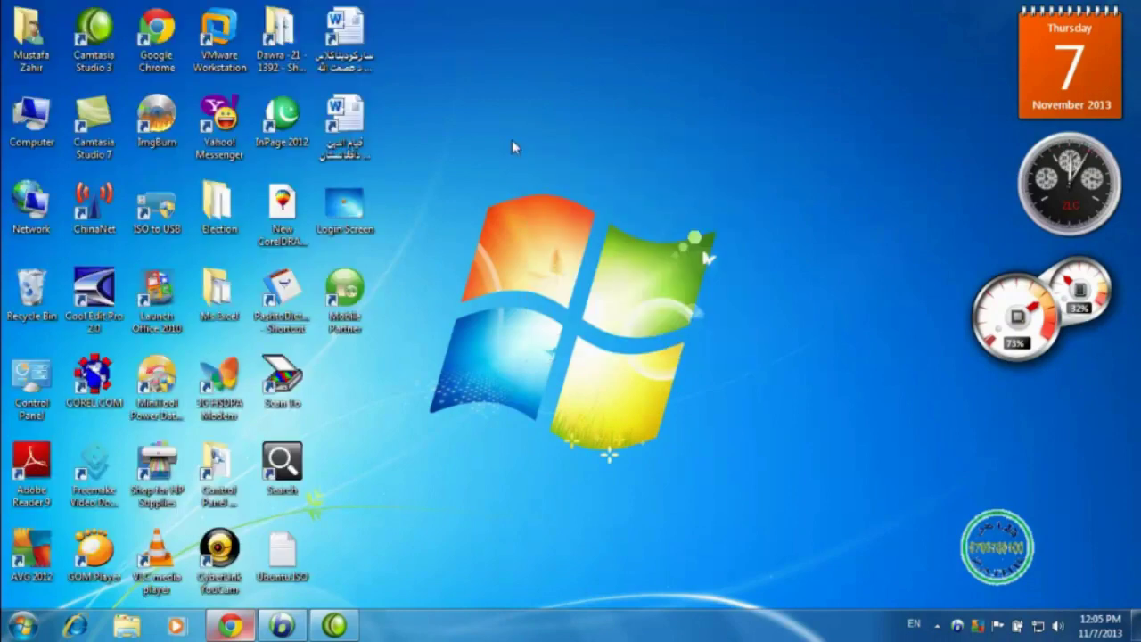
pyautogui.rightClick(512, 140)
pyautogui.click(542, 184)
# Step: Reopen the screen saver settings through Personalization in Control Panel and reposition the dialog
pyautogui.click(32, 624)
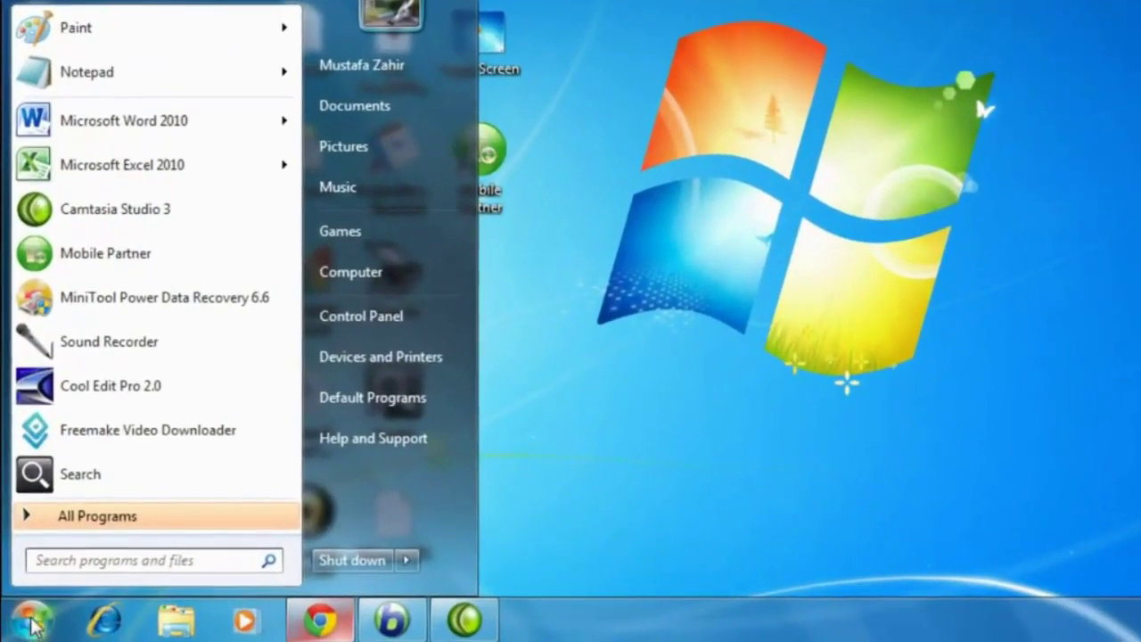
pyautogui.click(372, 317)
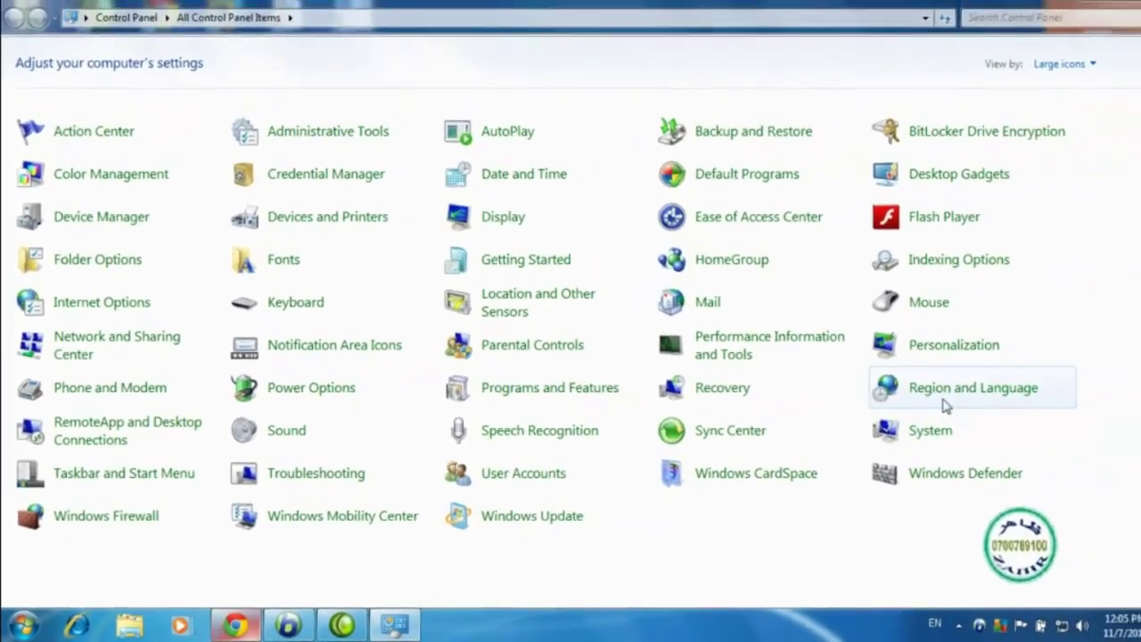
pyautogui.click(921, 353)
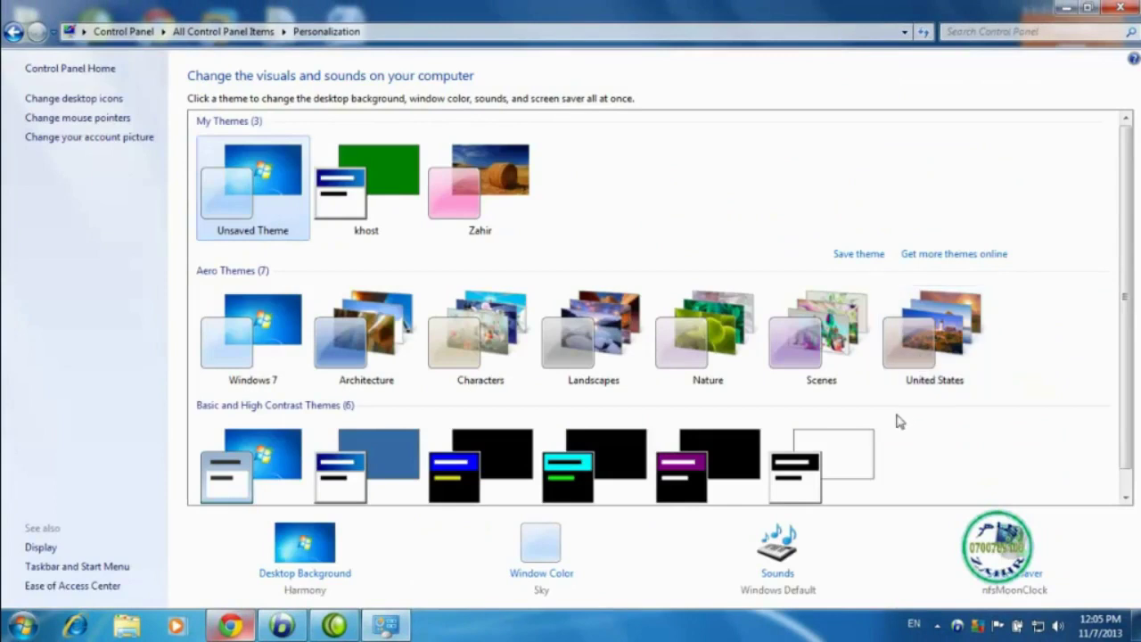
pyautogui.click(1014, 580)
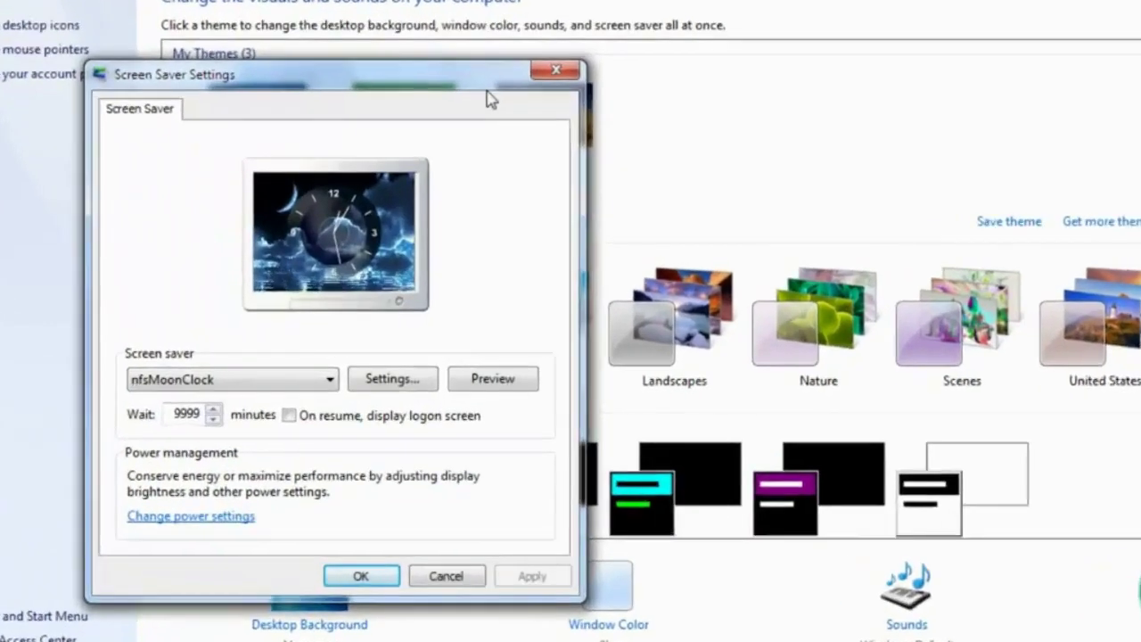
pyautogui.moveTo(433, 143); pyautogui.dragTo(551, 123)
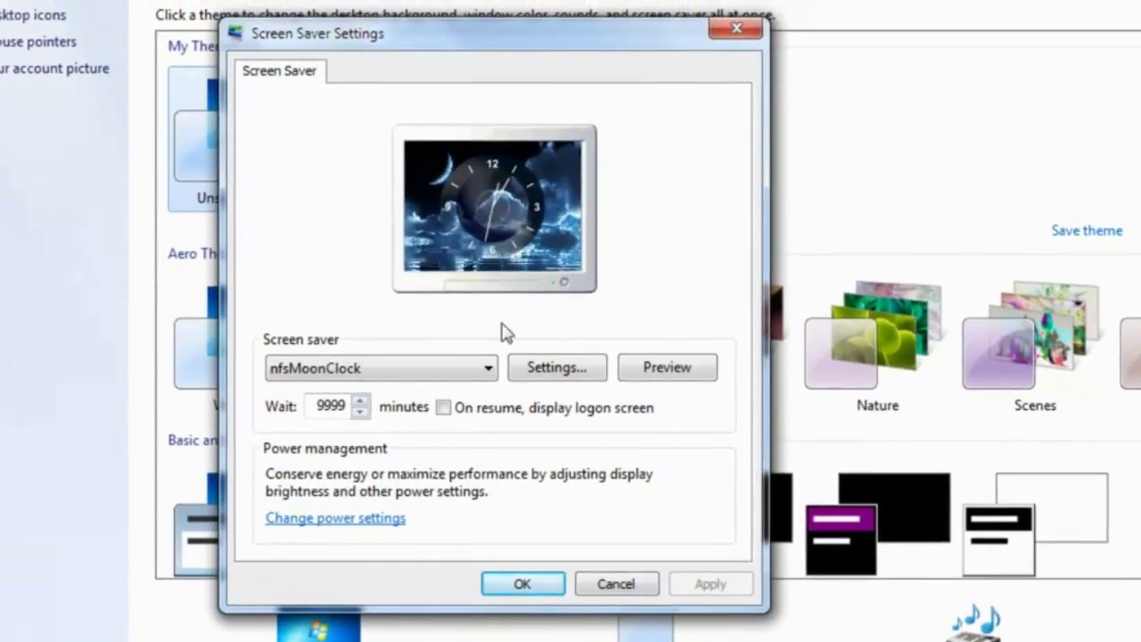
# Step: Try the 3D Text and Blank screen savers, then select nfsMoonClock again
pyautogui.click(487, 368)
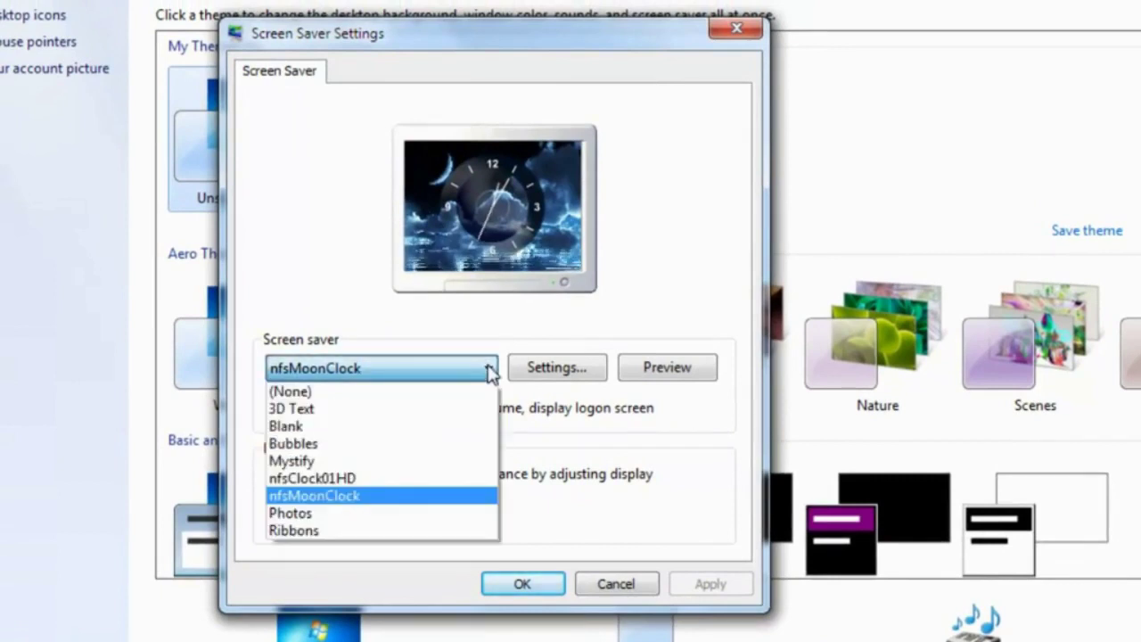
pyautogui.click(362, 409)
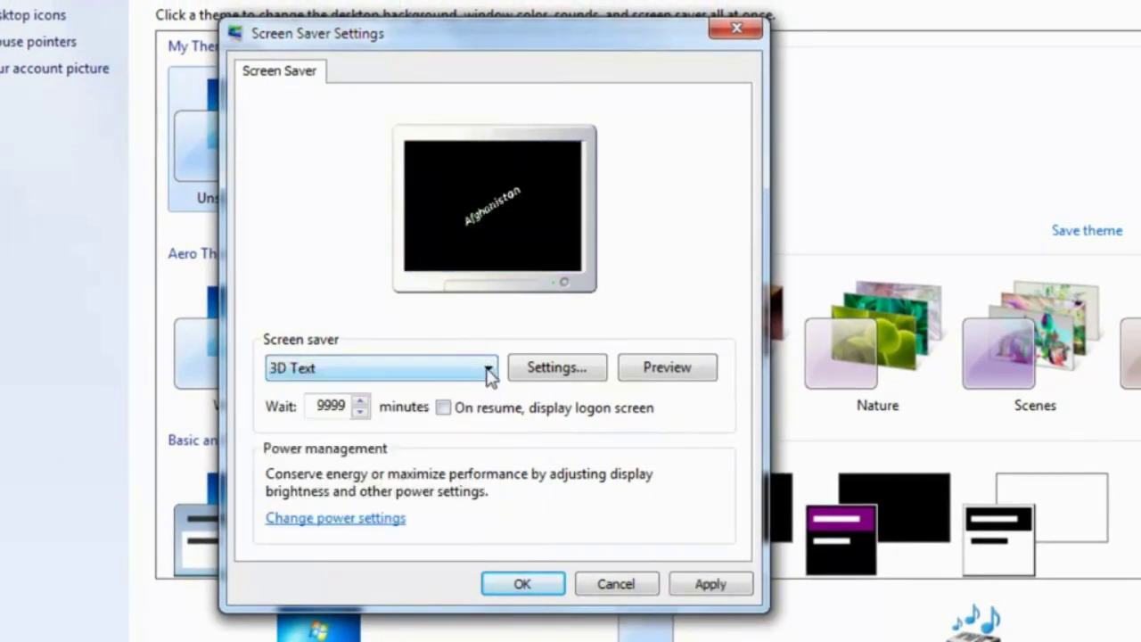
pyautogui.click(482, 369)
pyautogui.click(397, 431)
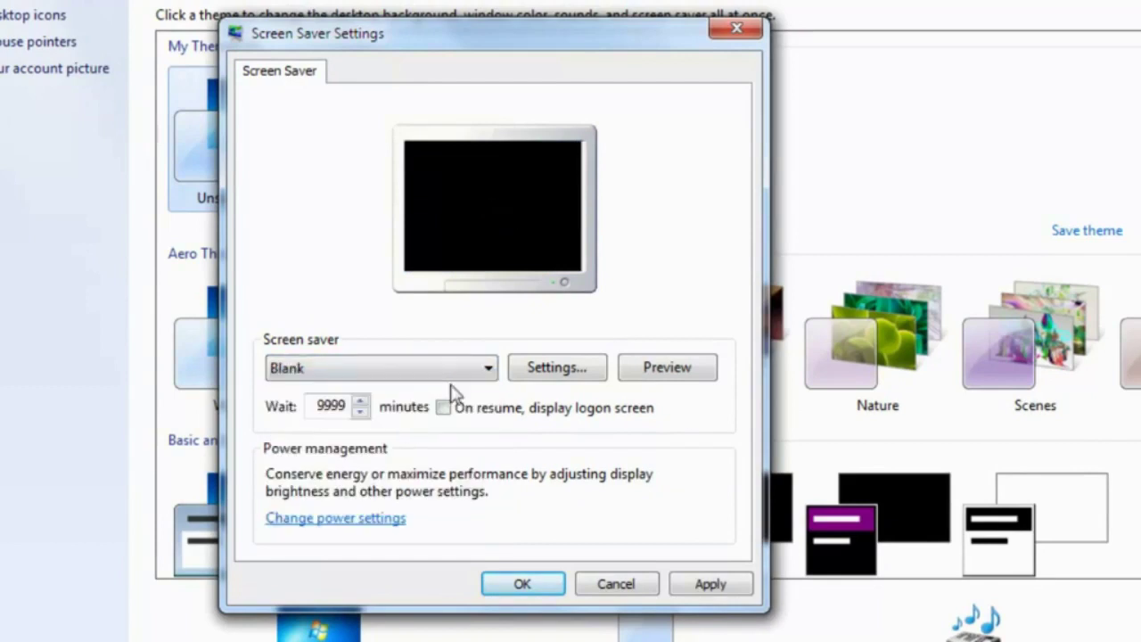
pyautogui.click(489, 371)
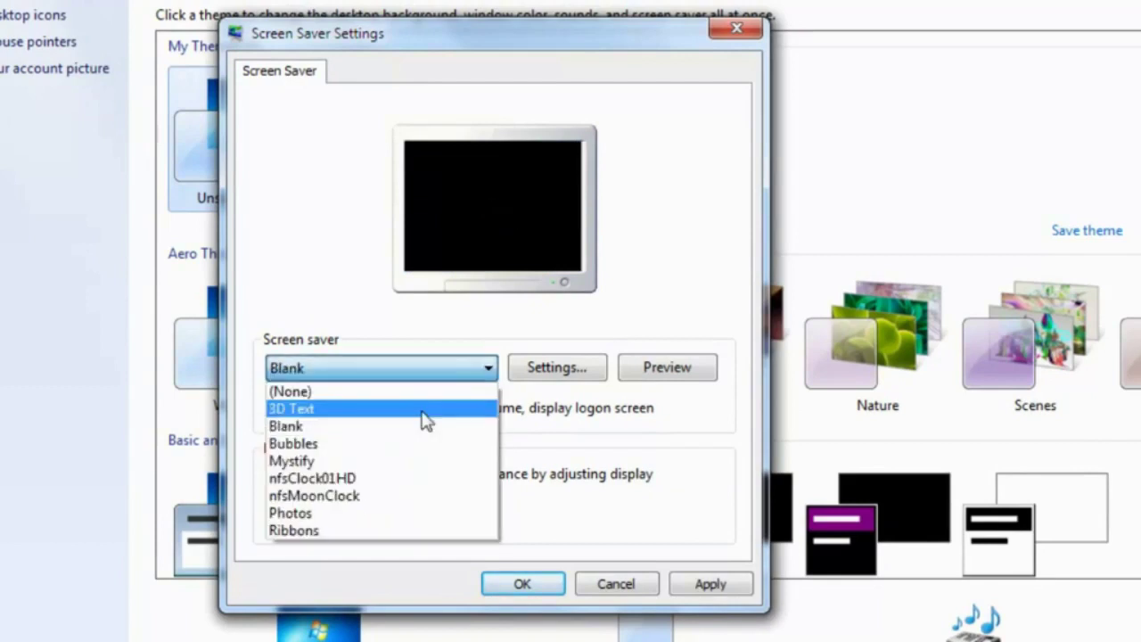
pyautogui.click(352, 496)
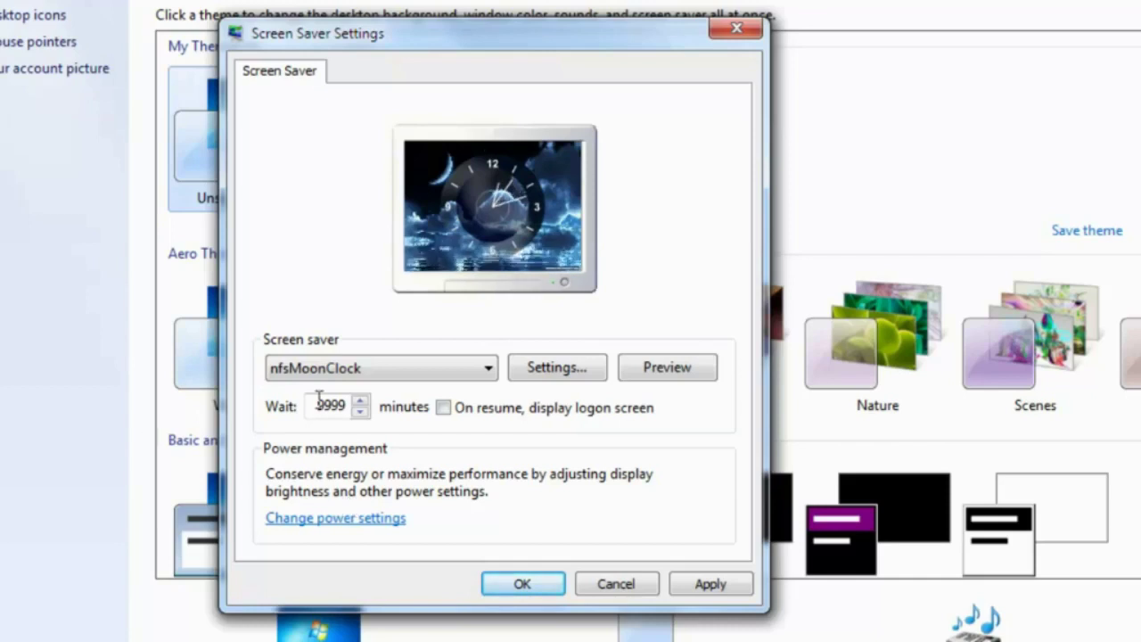
# Step: Try different screen saver wait times by stepping the value down and up, then entering 1 and 9999 minutes
pyautogui.moveTo(319, 405); pyautogui.dragTo(355, 406)
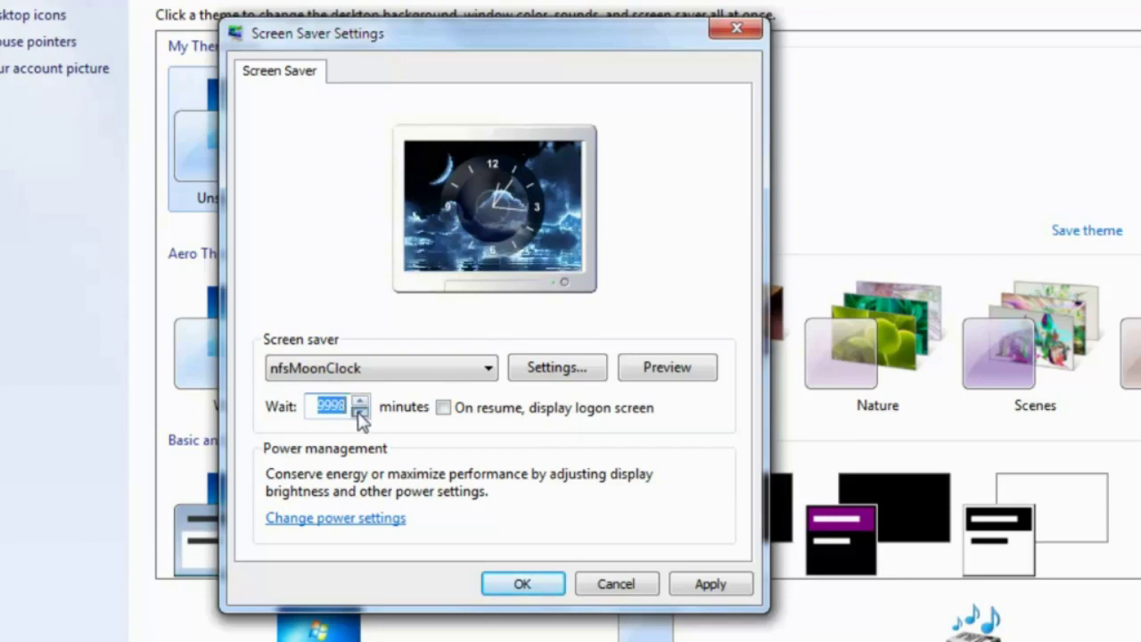
pyautogui.click(360, 411)
pyautogui.click(360, 411)
pyautogui.click(360, 402)
pyautogui.click(360, 402)
pyautogui.click(360, 402)
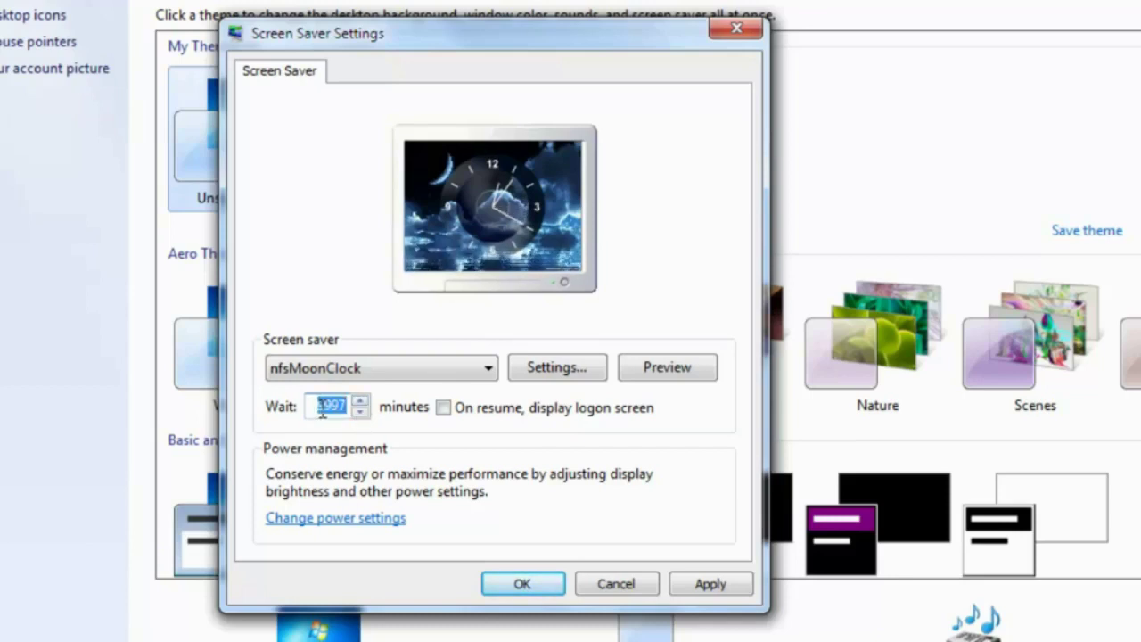
pyautogui.write('1')
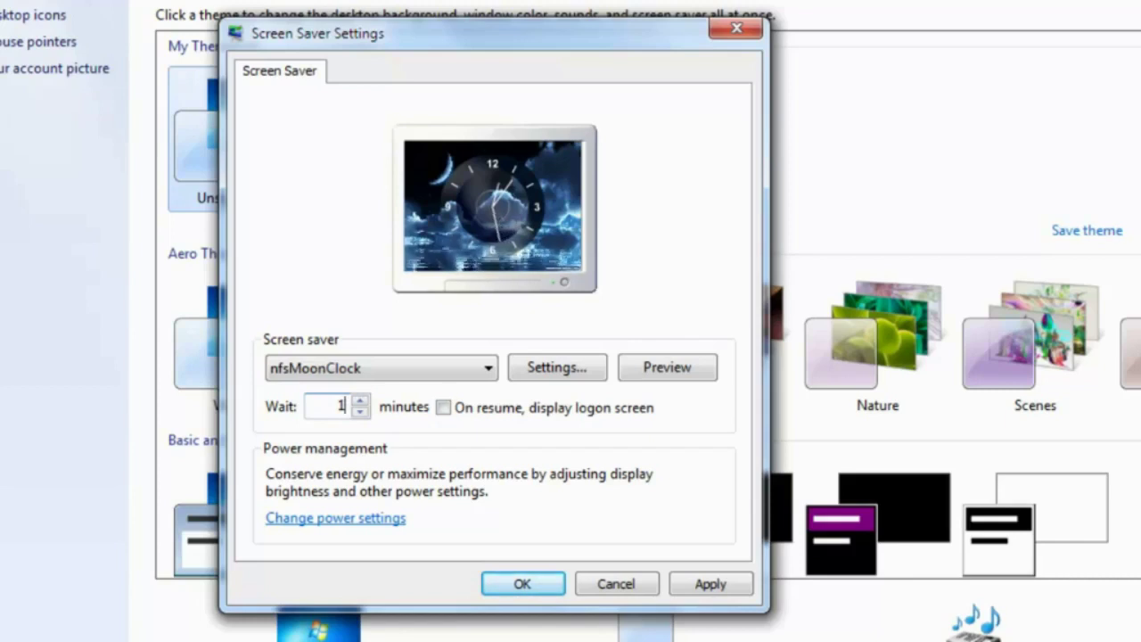
pyautogui.press('BackSpace')
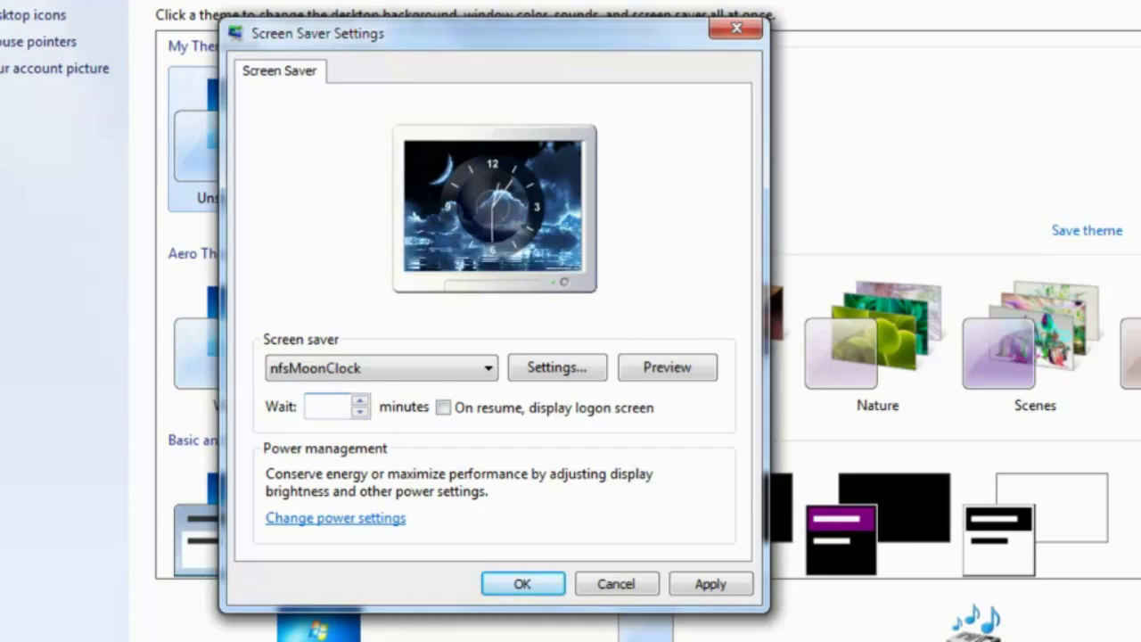
pyautogui.write('9999')
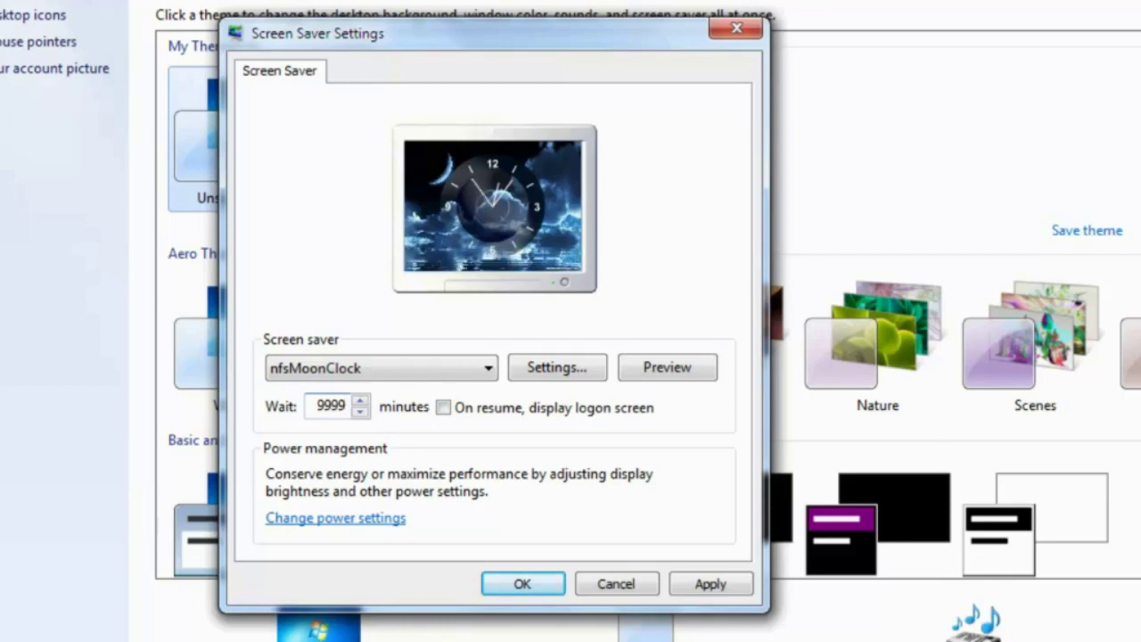
# Step: Set the nfsMoonClock screen saver's wait time to 1 minute, apply it and close the settings
pyautogui.press('BackSpace')
pyautogui.press('BackSpace')
pyautogui.press('BackSpace')
pyautogui.press('BackSpace')
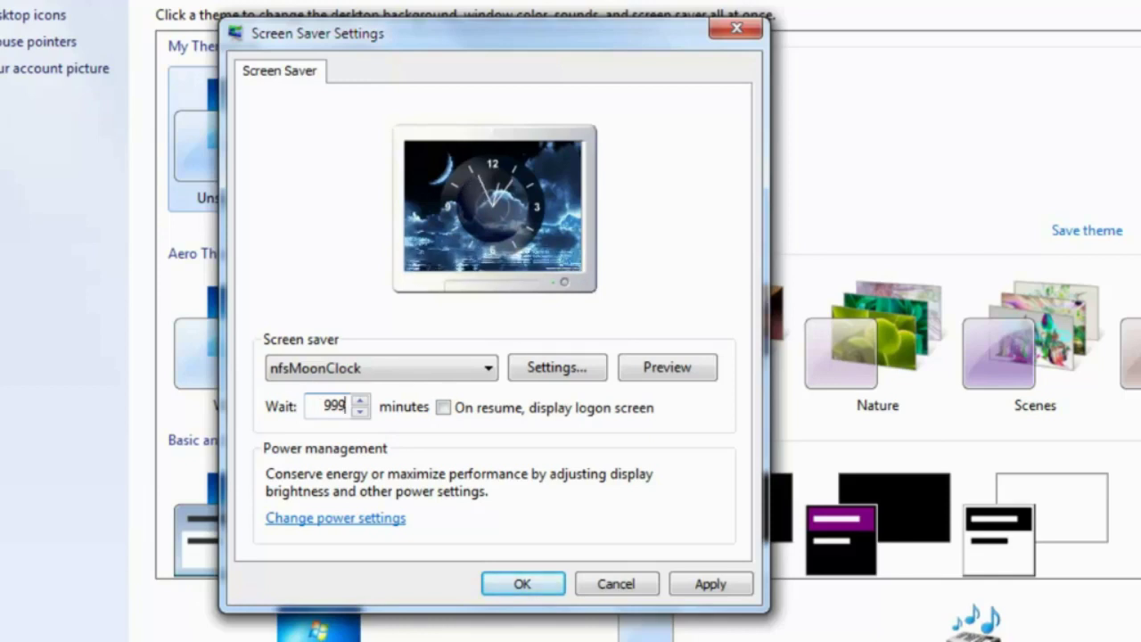
pyautogui.write('1')
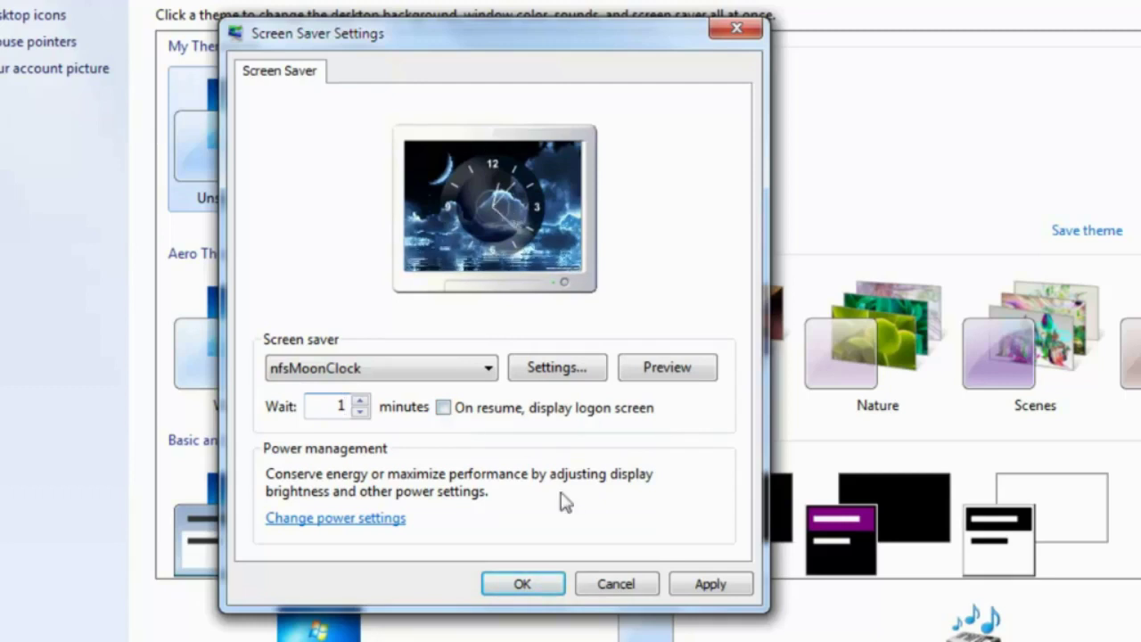
pyautogui.click(713, 585)
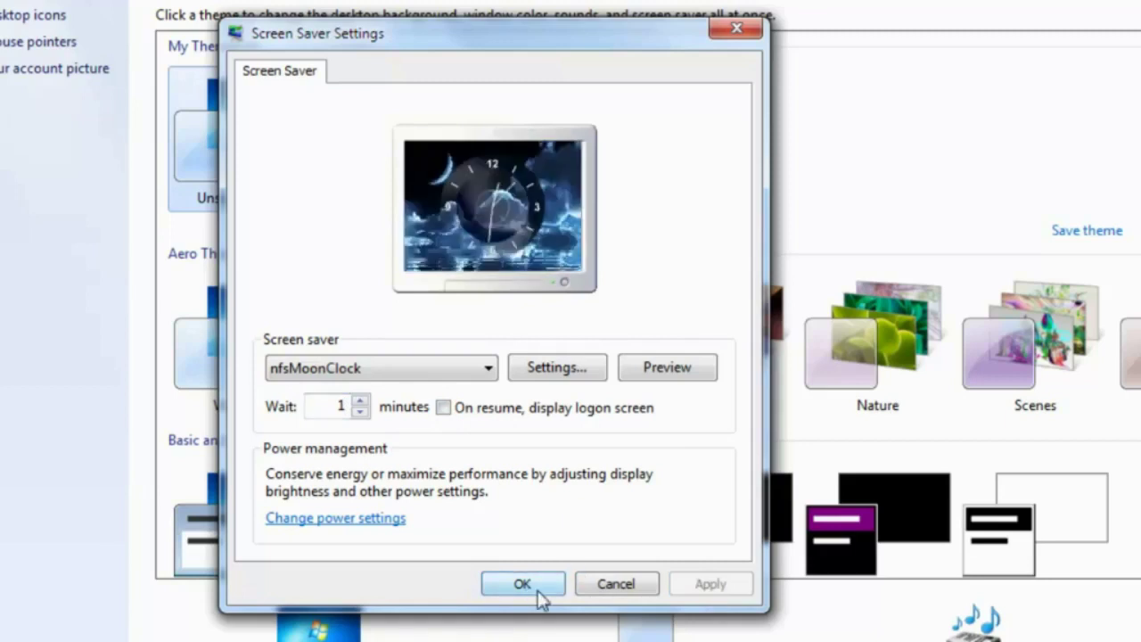
pyautogui.click(538, 590)
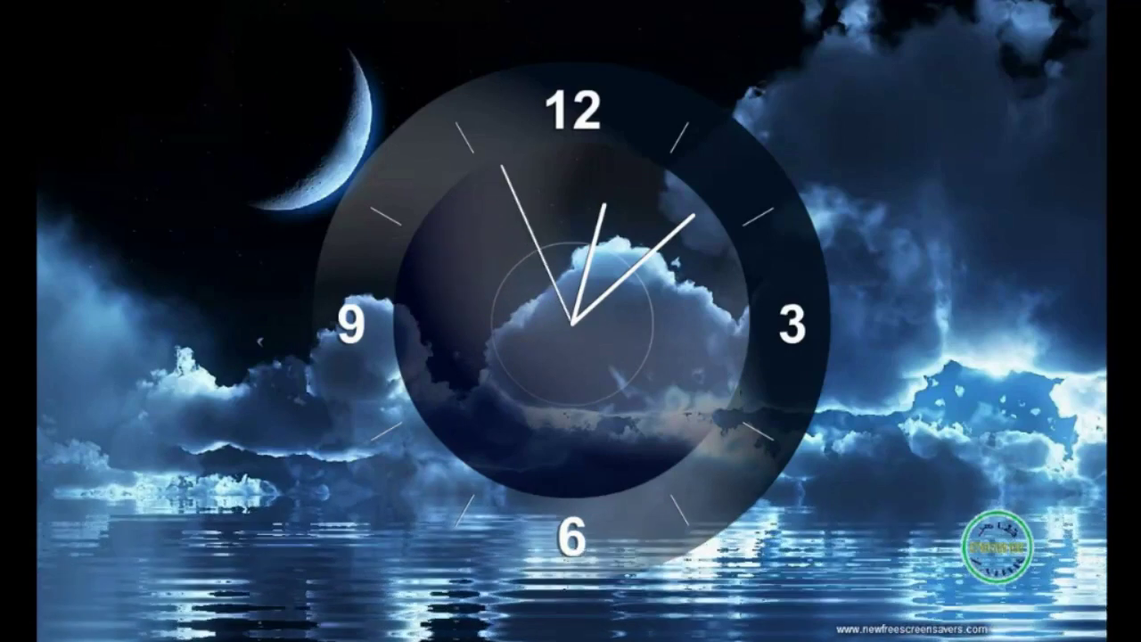
# Step: Reopen the screen saver settings from Personalization and switch the logon screen on resume option on and off again
pyautogui.moveTo(428, 507)
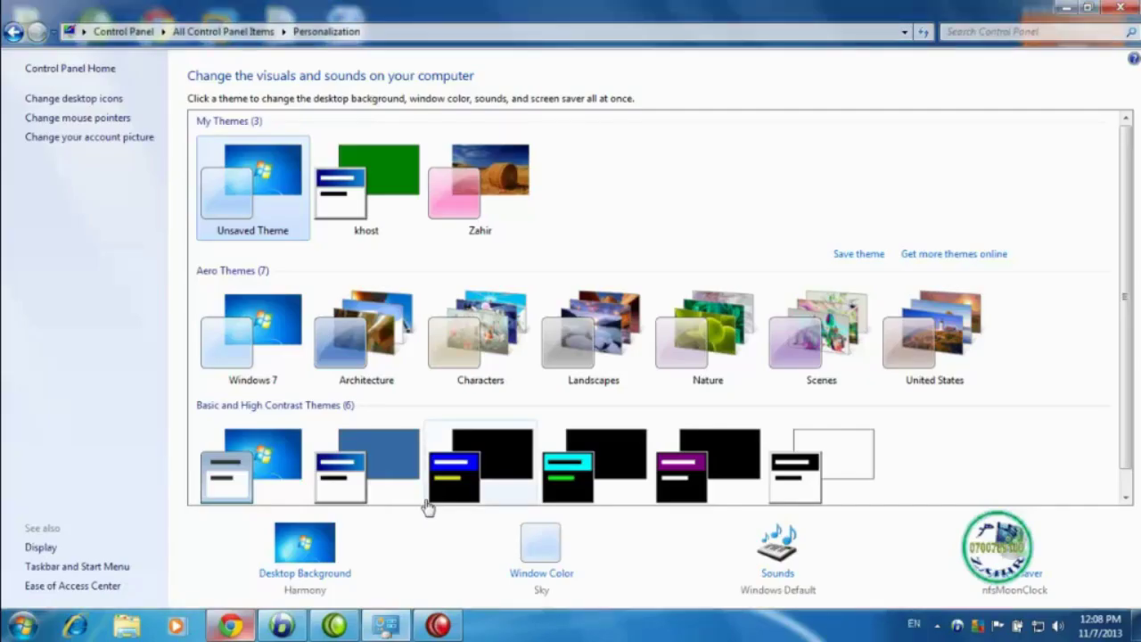
pyautogui.click(1004, 585)
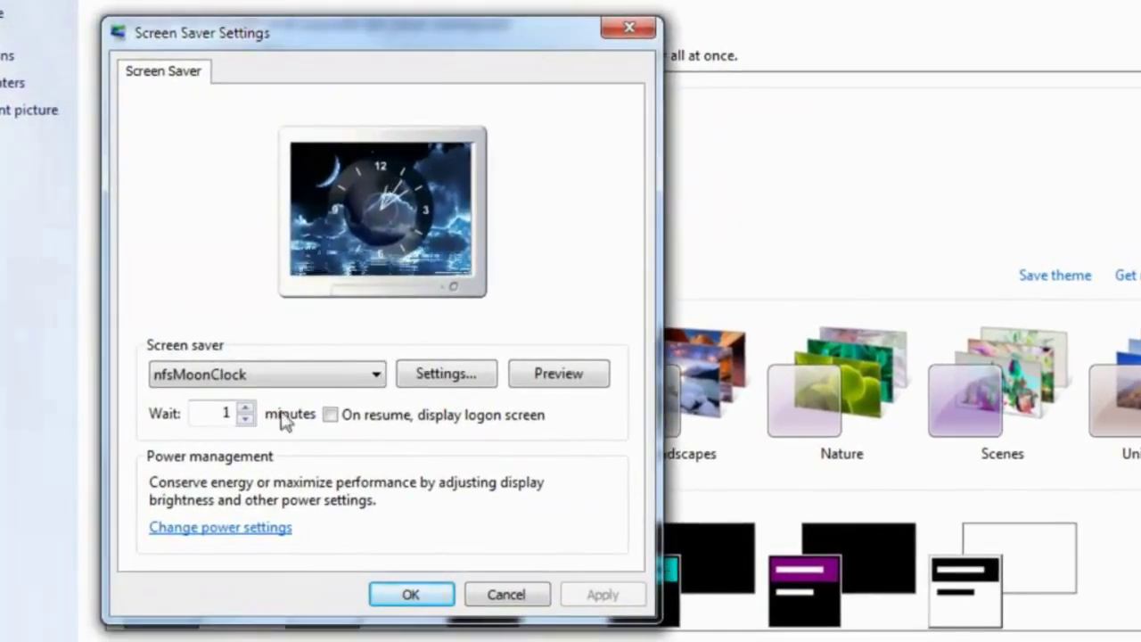
pyautogui.click(331, 416)
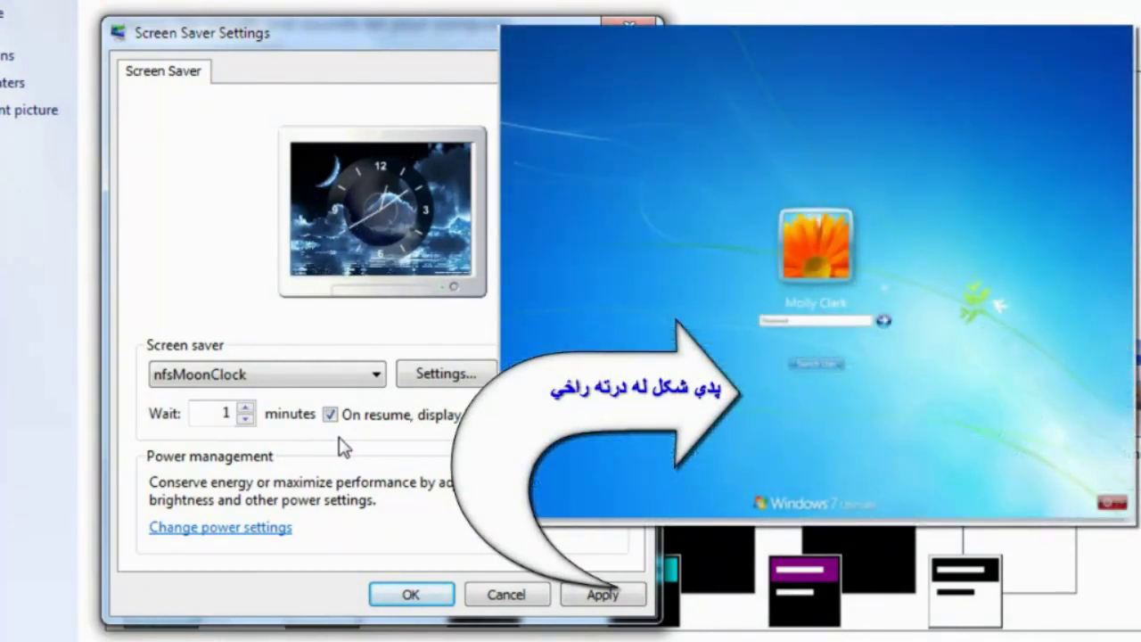
pyautogui.click(331, 415)
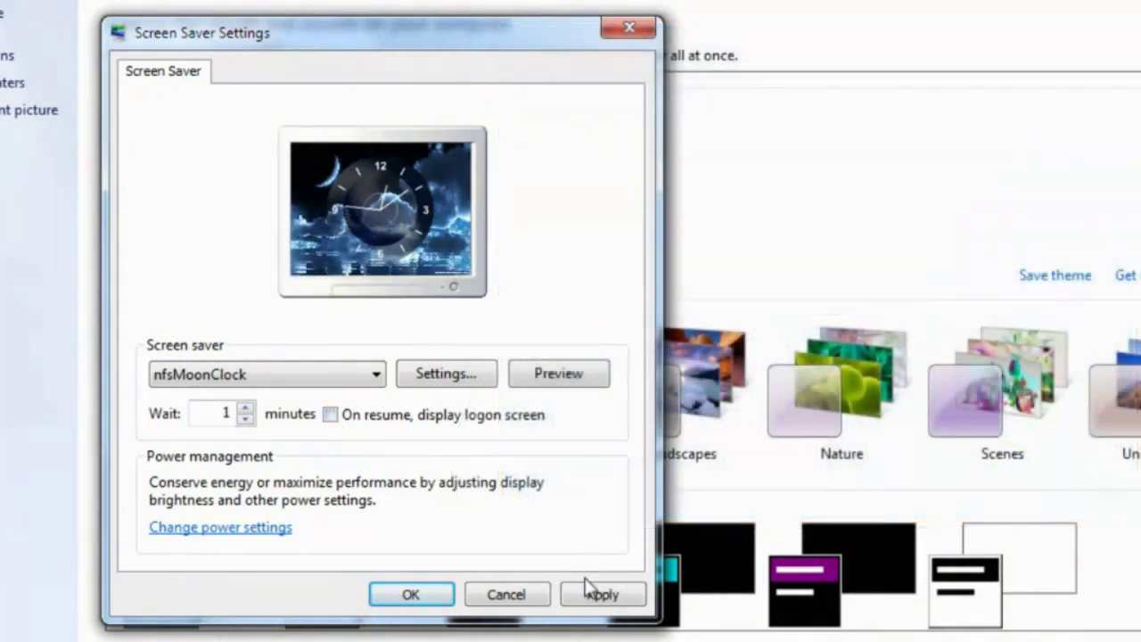
# Step: Set the screen saver wait time to 5 minutes, apply the change and close the settings
pyautogui.click(246, 408)
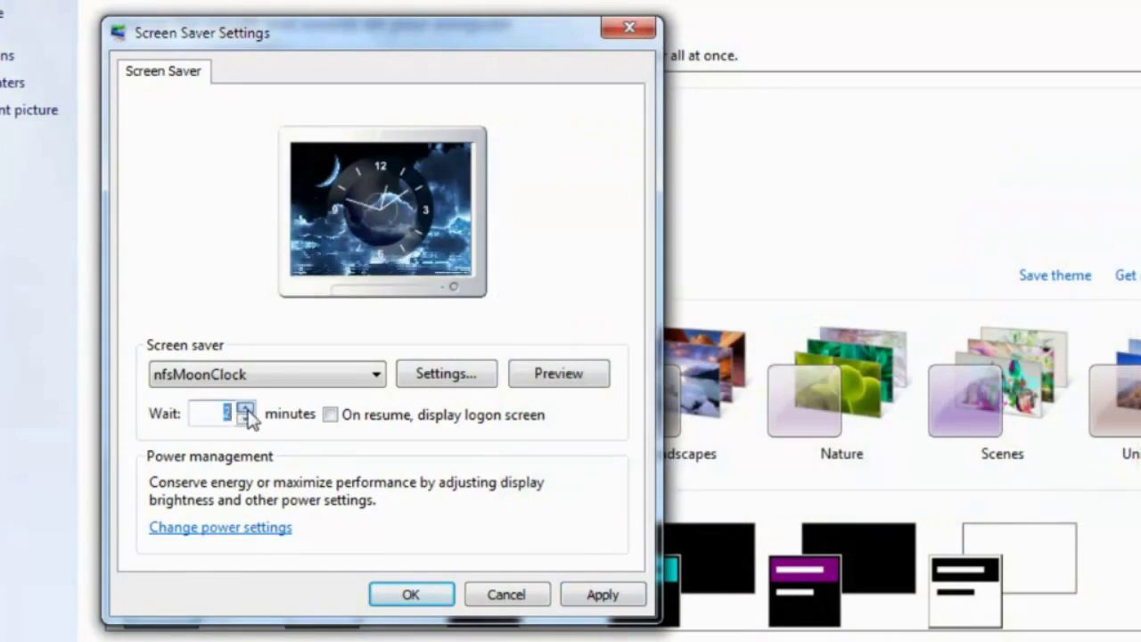
pyautogui.click(246, 408)
pyautogui.click(246, 409)
pyautogui.click(246, 408)
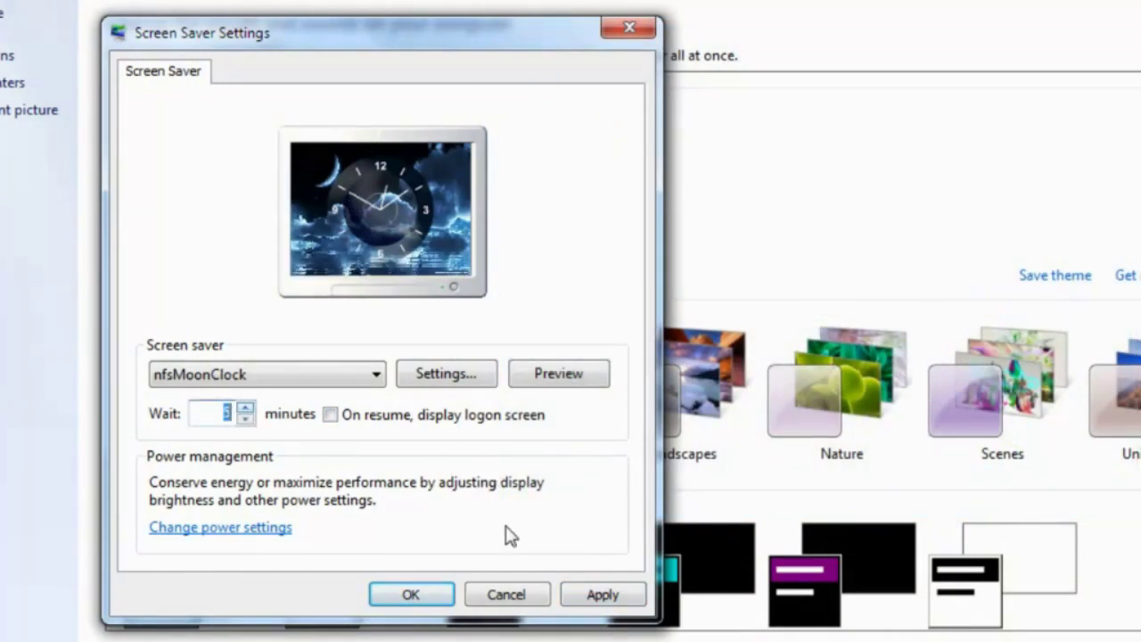
pyautogui.click(592, 596)
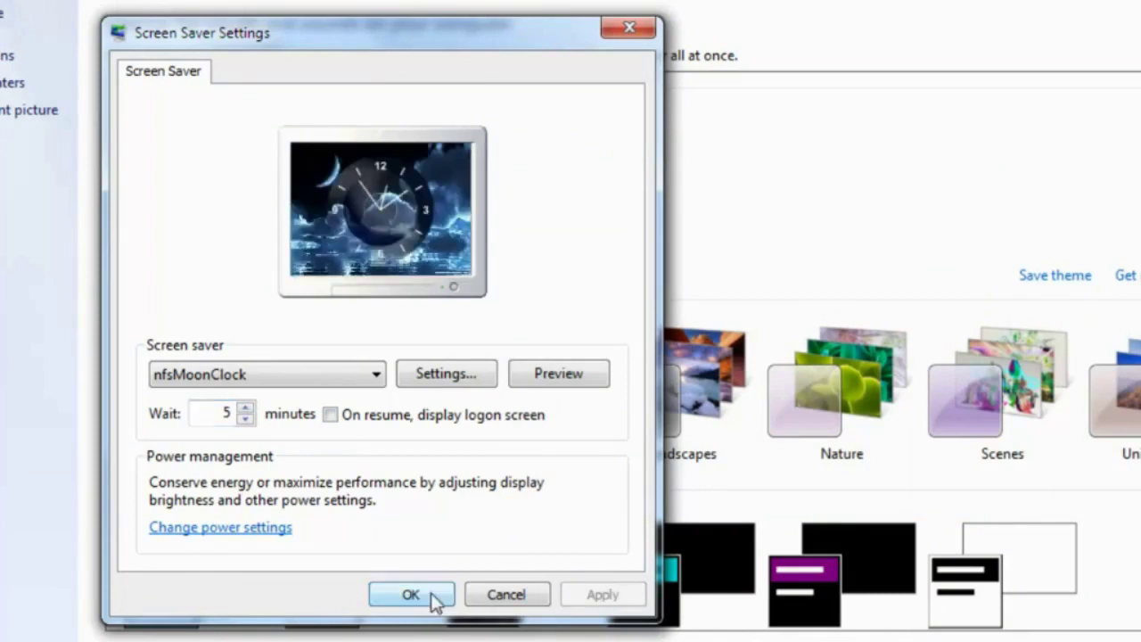
pyautogui.click(434, 602)
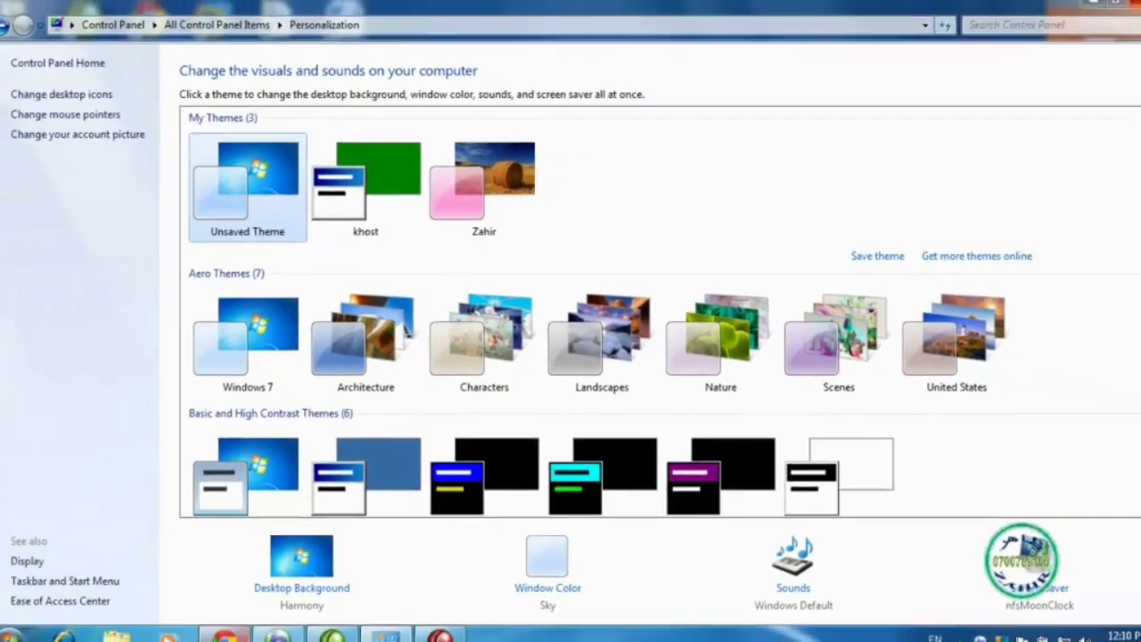
# Step: Close the Personalization window and refresh the desktop twice
pyautogui.click(1115, 11)
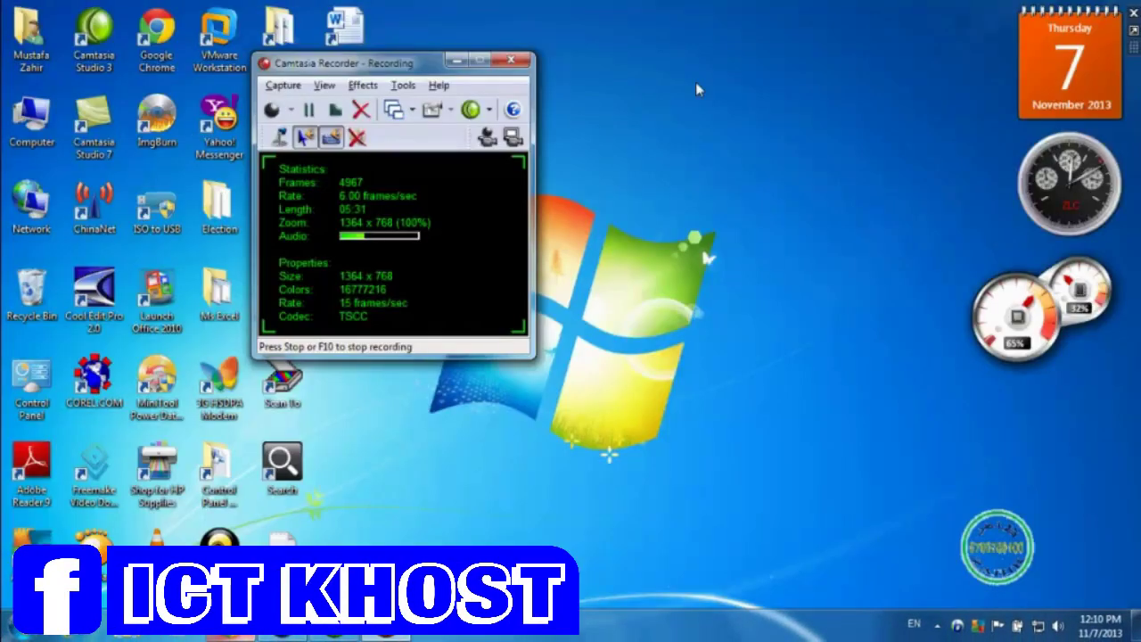
pyautogui.click(501, 51)
pyautogui.rightClick(616, 88)
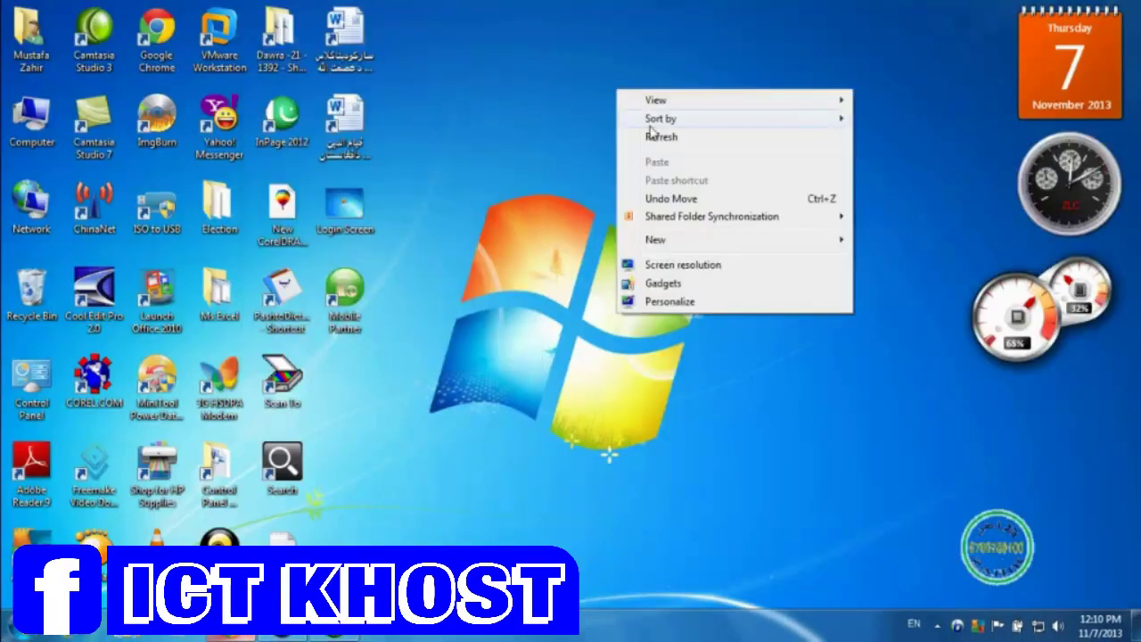
pyautogui.click(637, 136)
pyautogui.rightClick(580, 114)
pyautogui.click(609, 160)
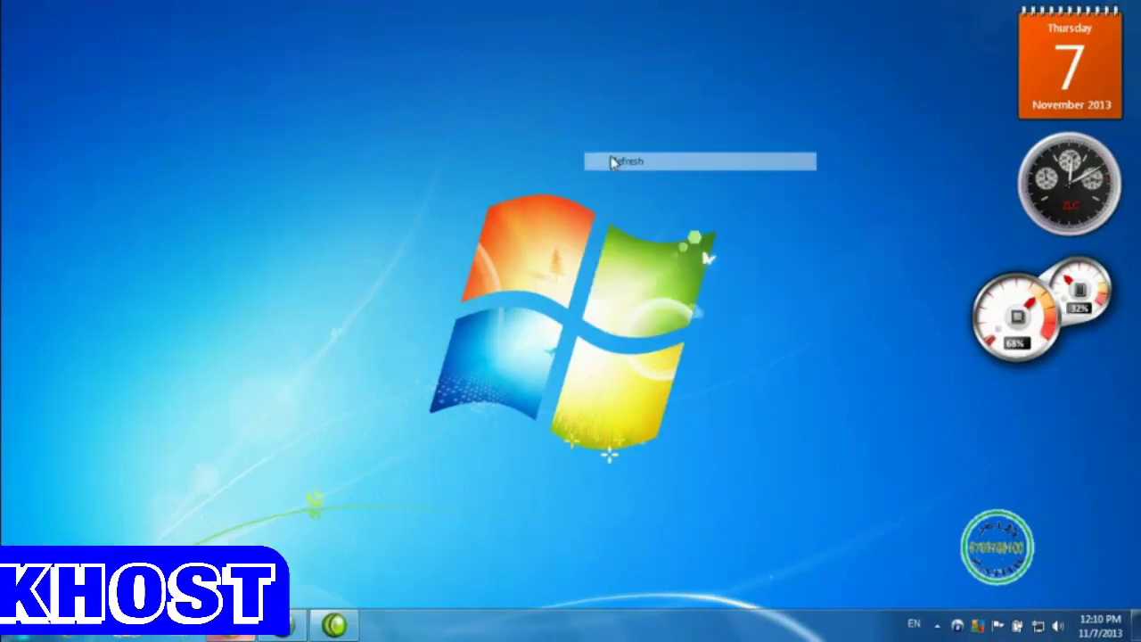